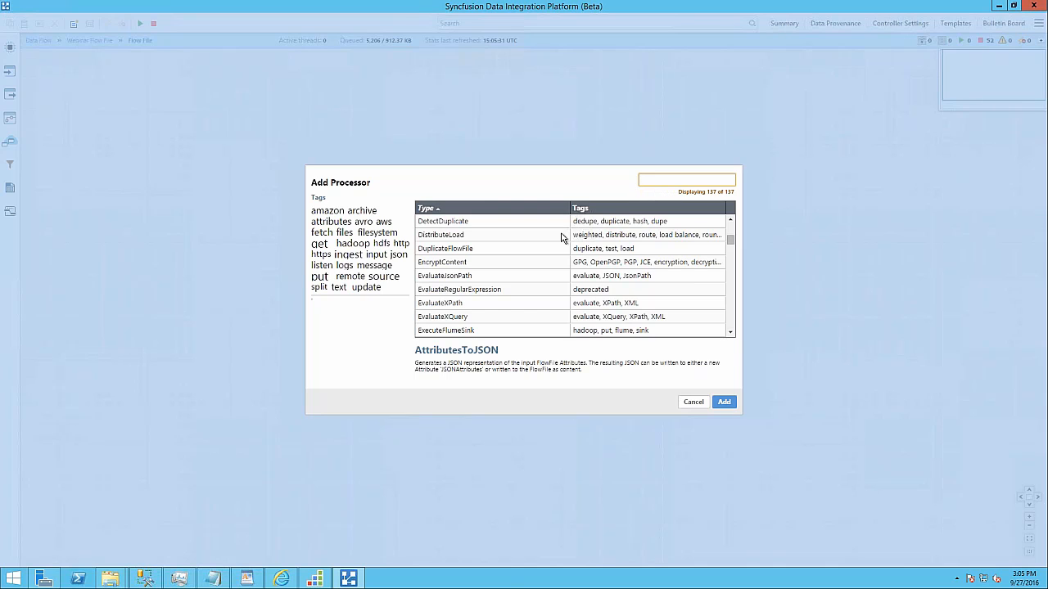
# Browse the available processor types, filter them by the files and input tags, and remove both tag filters.
pyautogui.click(509, 237)
pyautogui.scroll(-8, 513, 241)
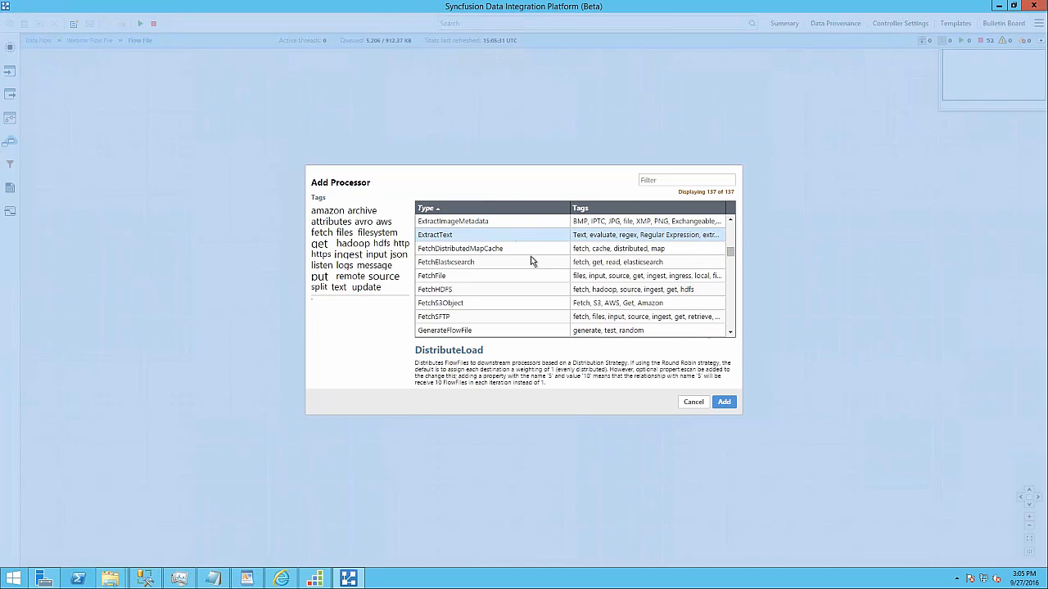
pyautogui.scroll(-2, 536, 266)
pyautogui.scroll(10, 536, 266)
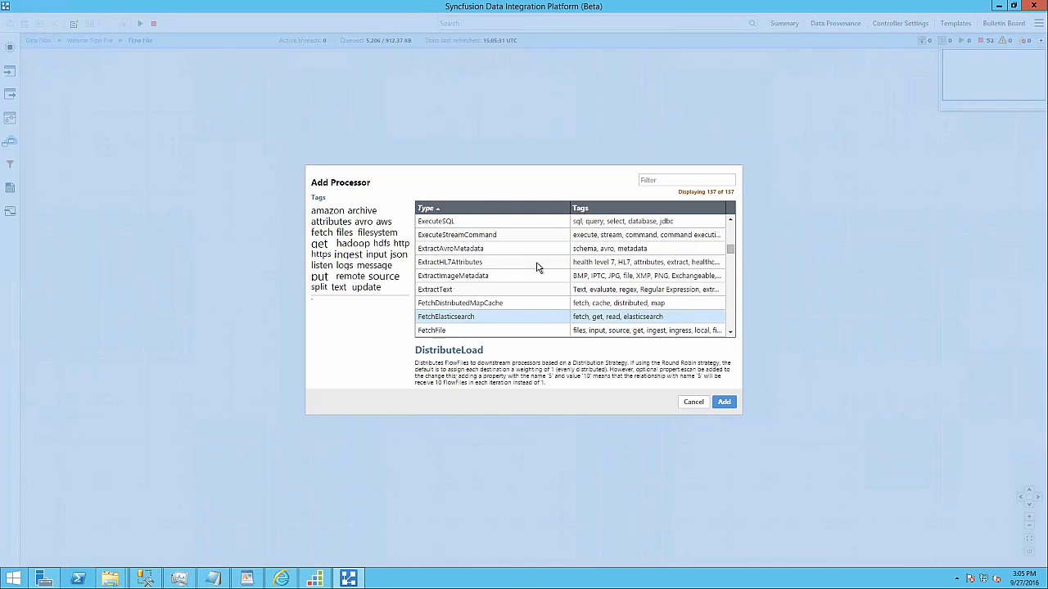
pyautogui.scroll(-5, 536, 266)
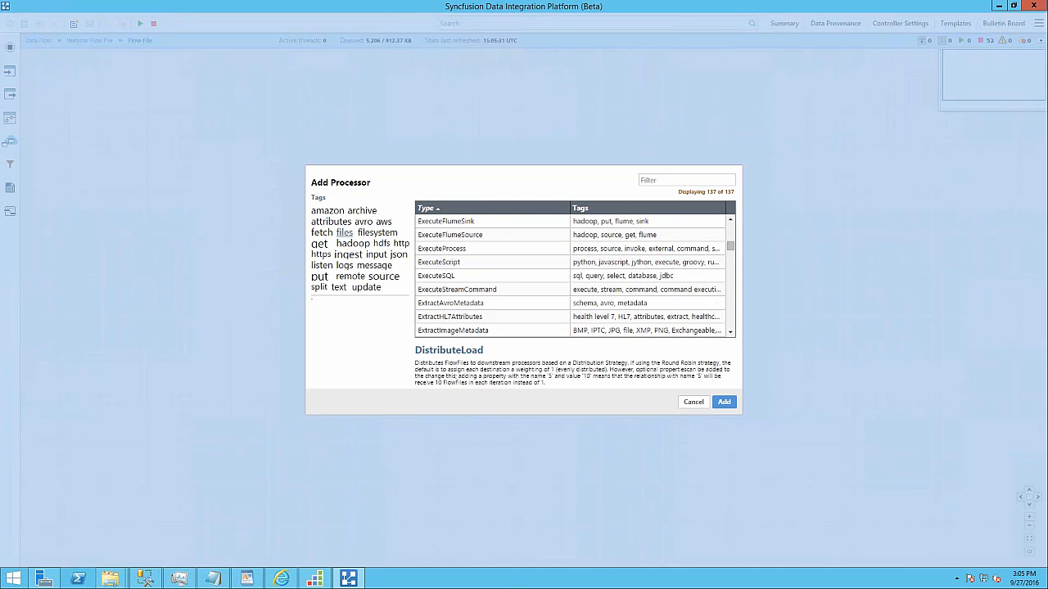
pyautogui.click(344, 233)
pyautogui.click(375, 255)
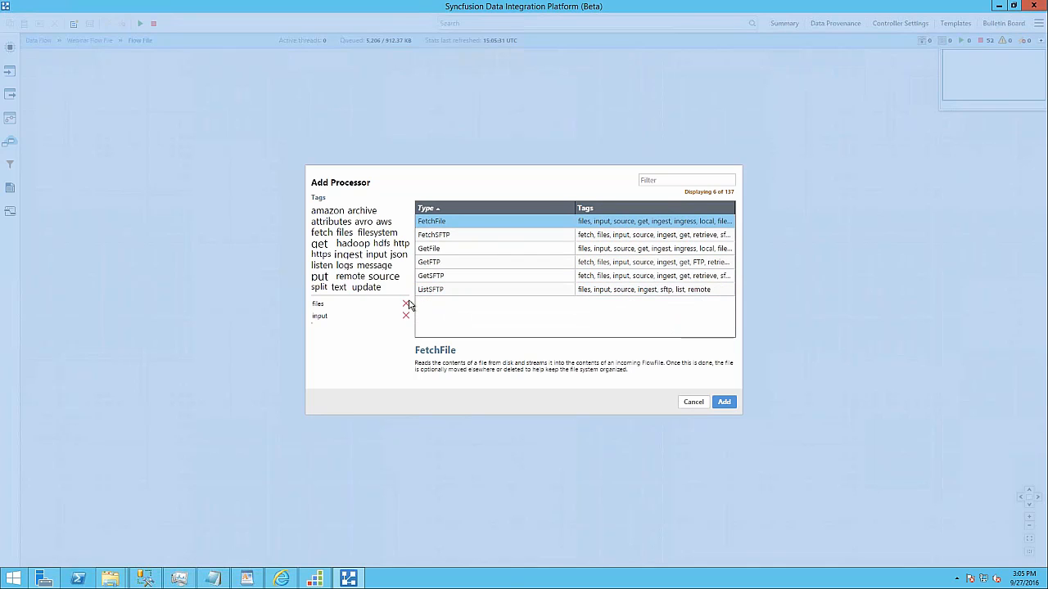
pyautogui.click(405, 304)
pyautogui.click(405, 304)
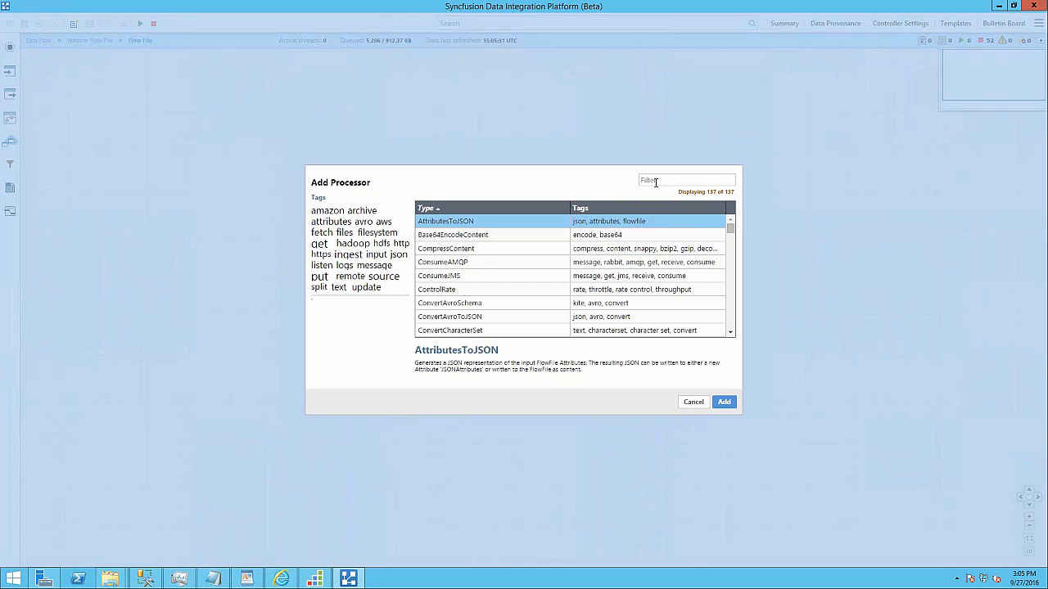
# Filter the processor types by "gener" and add a GenerateFlowFile processor to the canvas.
pyautogui.click(652, 179)
pyautogui.write('gener')
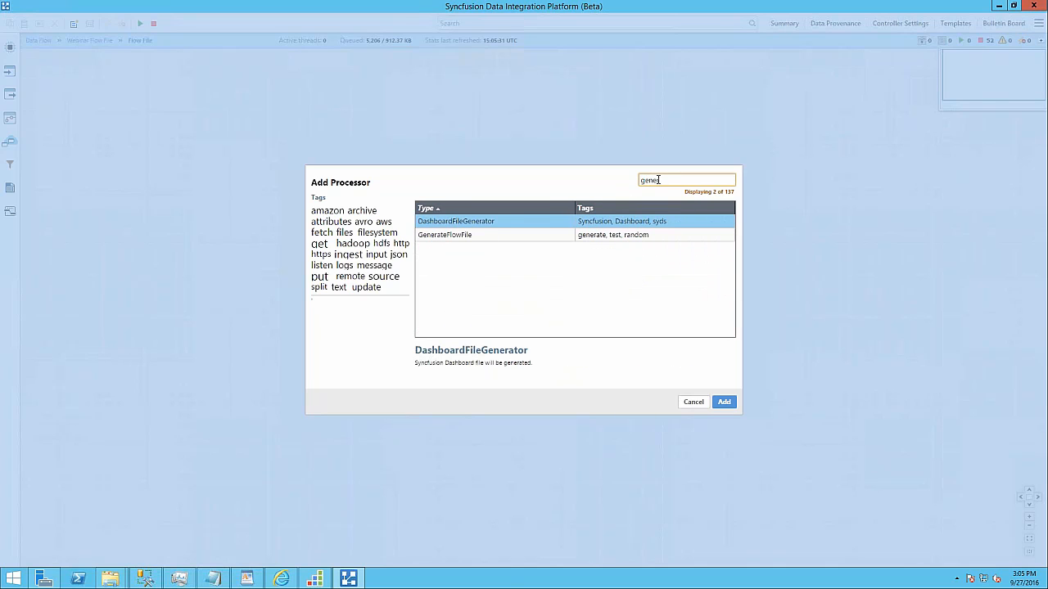
pyautogui.doubleClick(470, 239)
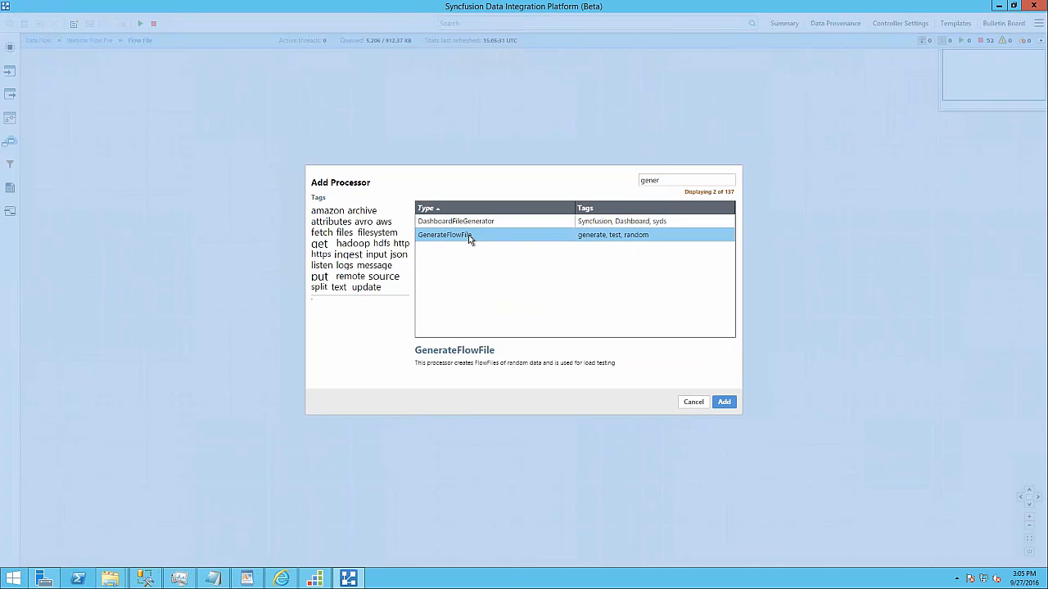
pyautogui.scroll(2, 268, 210)
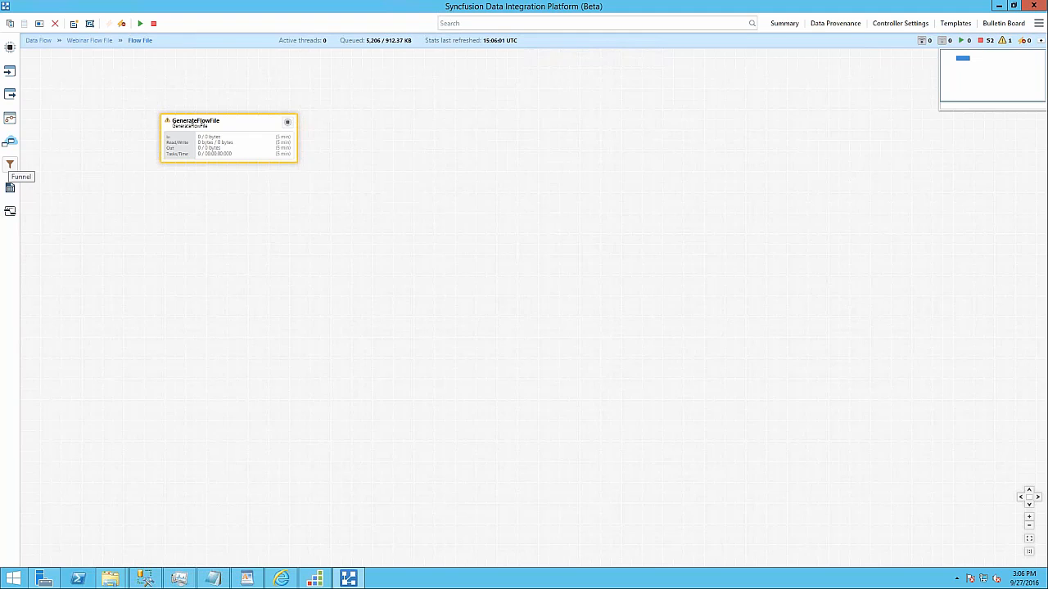
# Open the GenerateFlowFile processor's configuration and set its File Size property to 100 kb.
pyautogui.rightClick(243, 123)
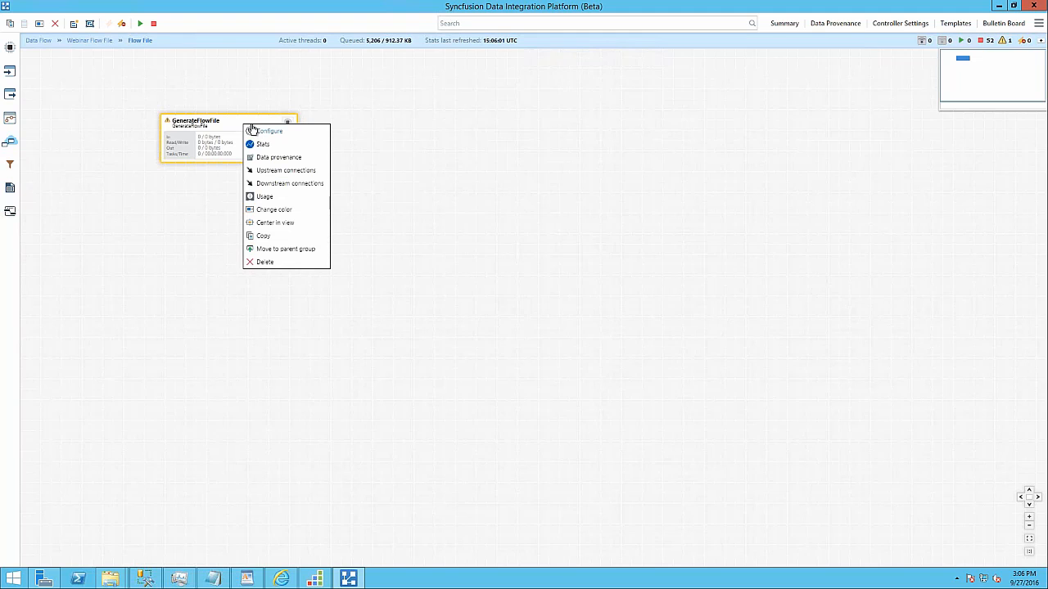
pyautogui.click(252, 131)
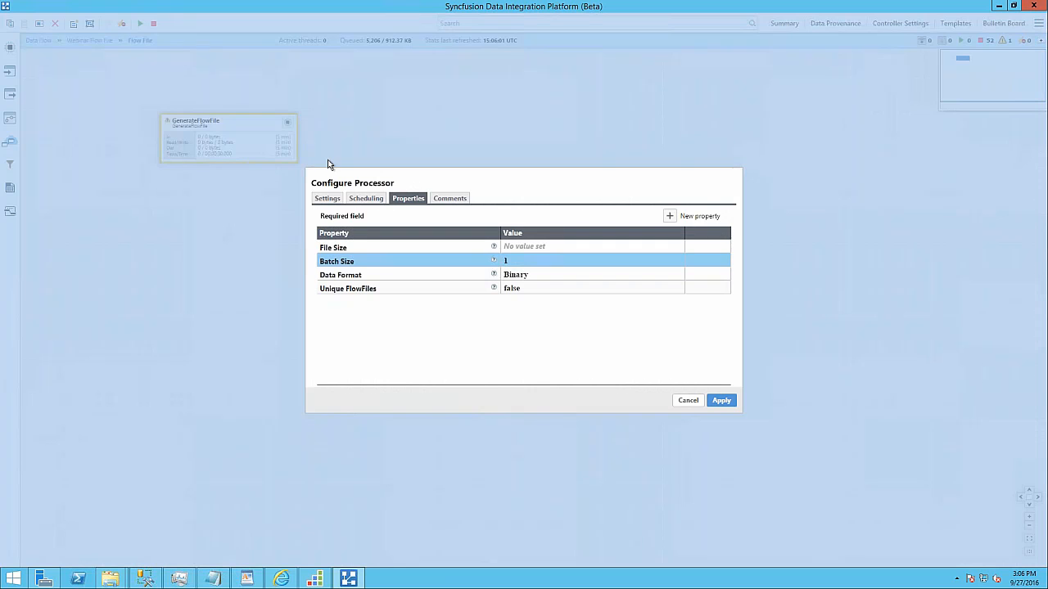
pyautogui.click(528, 247)
pyautogui.write('100')
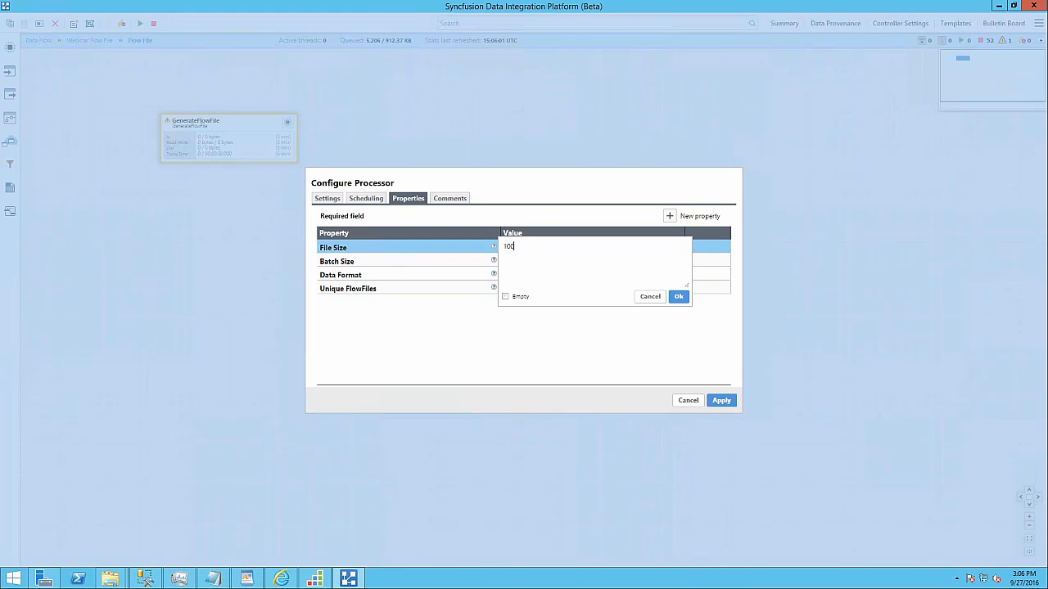
pyautogui.write(' kb')
pyautogui.click(678, 297)
# Set the GenerateFlowFile processor's Data Format to Text and apply the configuration.
pyautogui.click(631, 280)
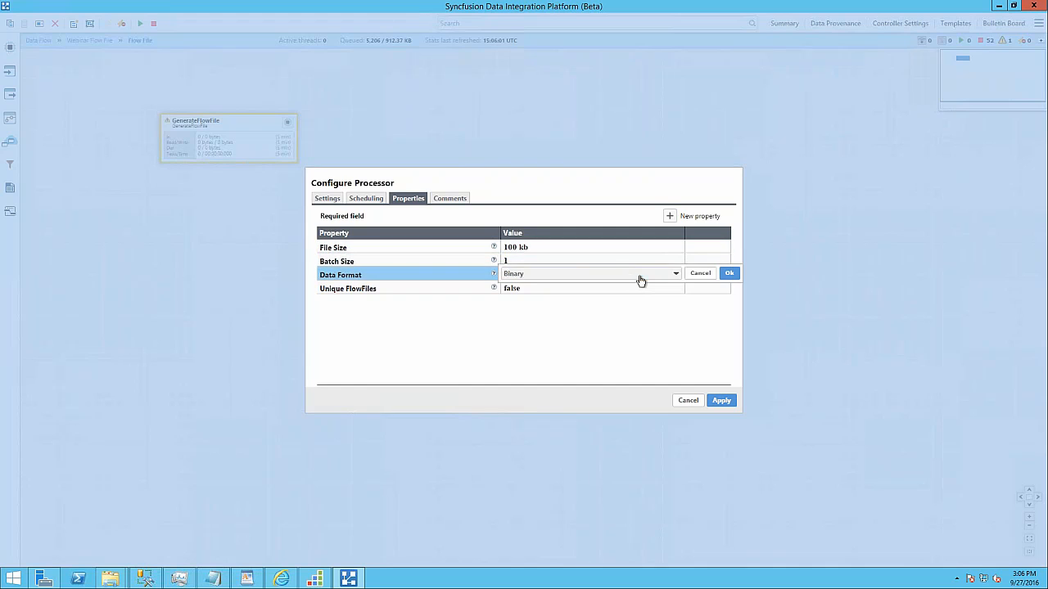
pyautogui.click(676, 276)
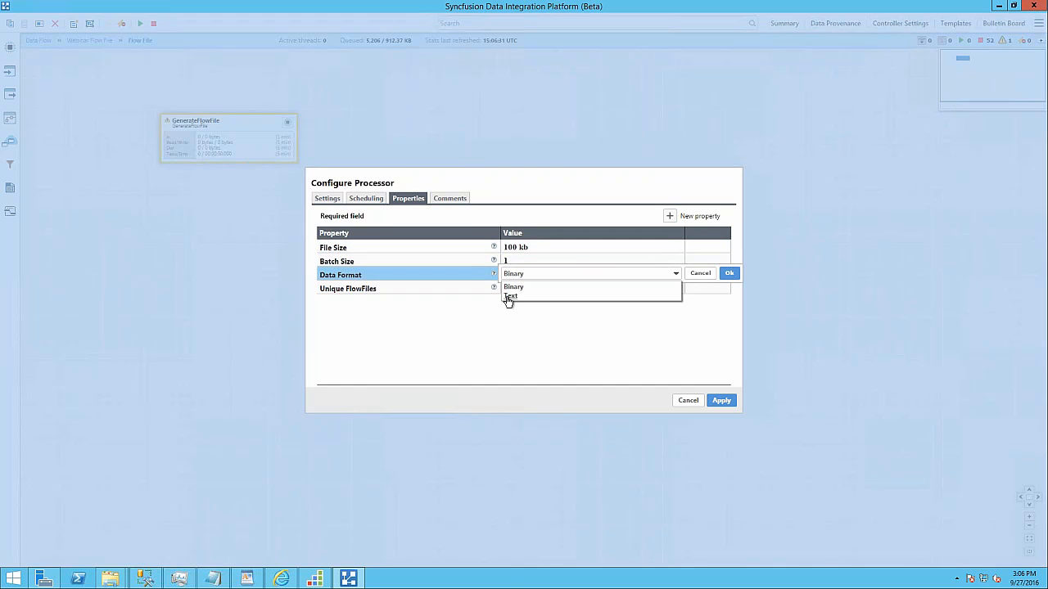
pyautogui.click(510, 298)
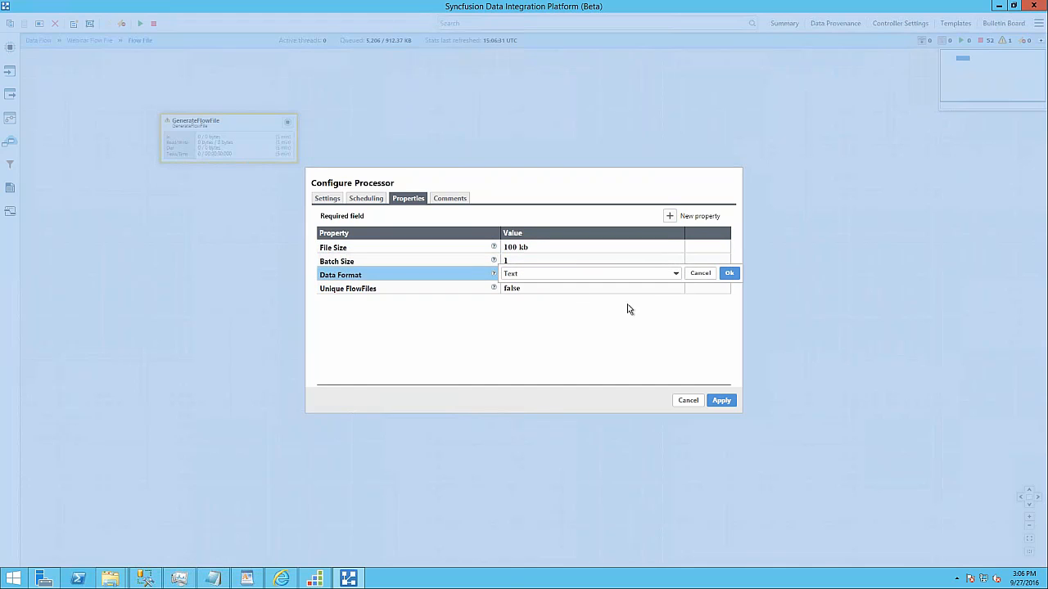
pyautogui.click(728, 273)
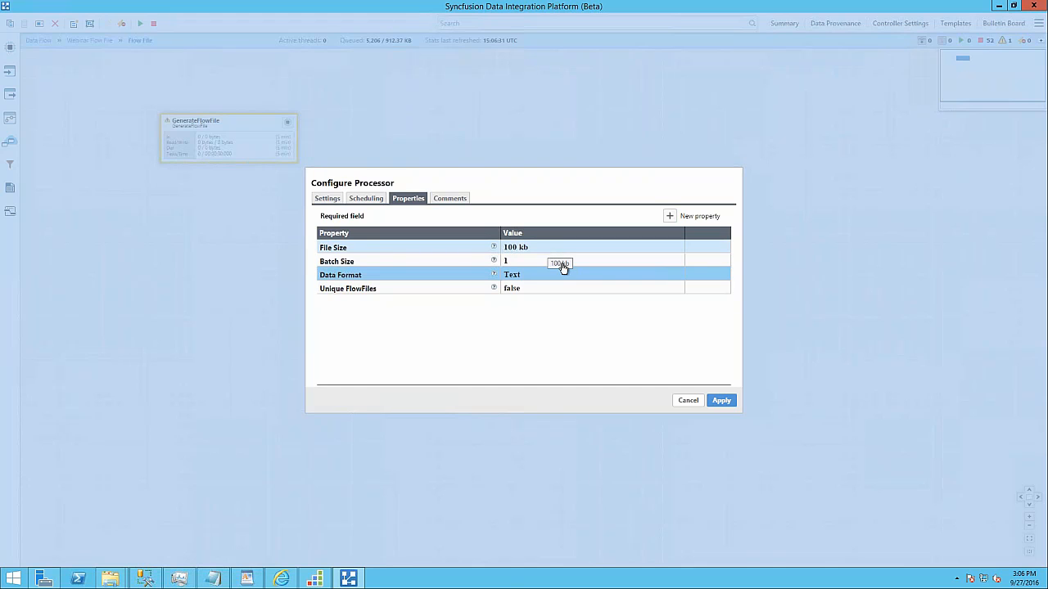
pyautogui.click(715, 401)
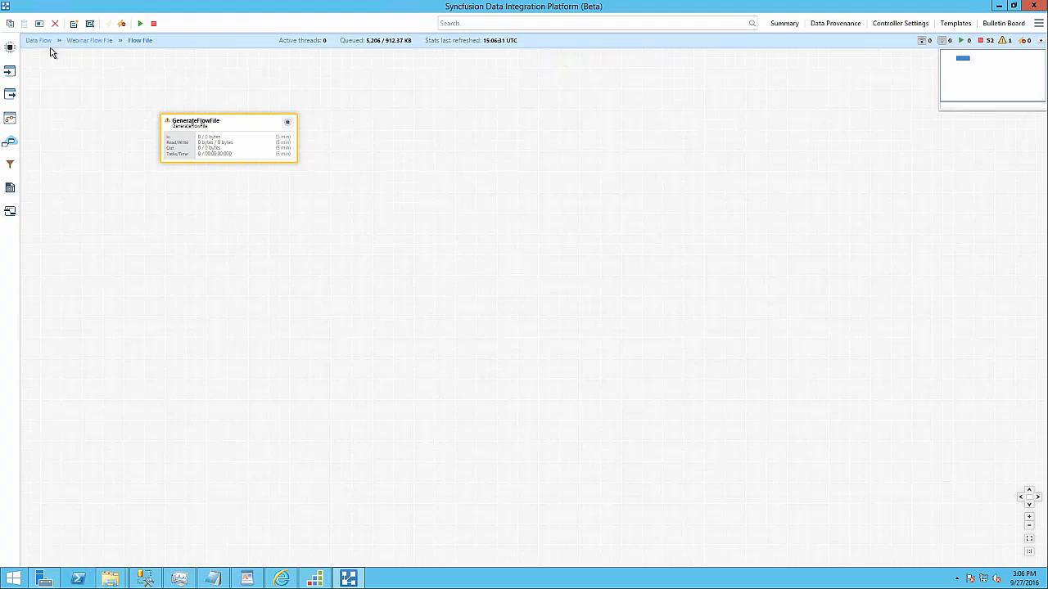
# Add a ReplaceText processor below and right of GenerateFlowFile, filtering the processor types by "repl".
pyautogui.moveTo(11, 53); pyautogui.dragTo(251, 238)
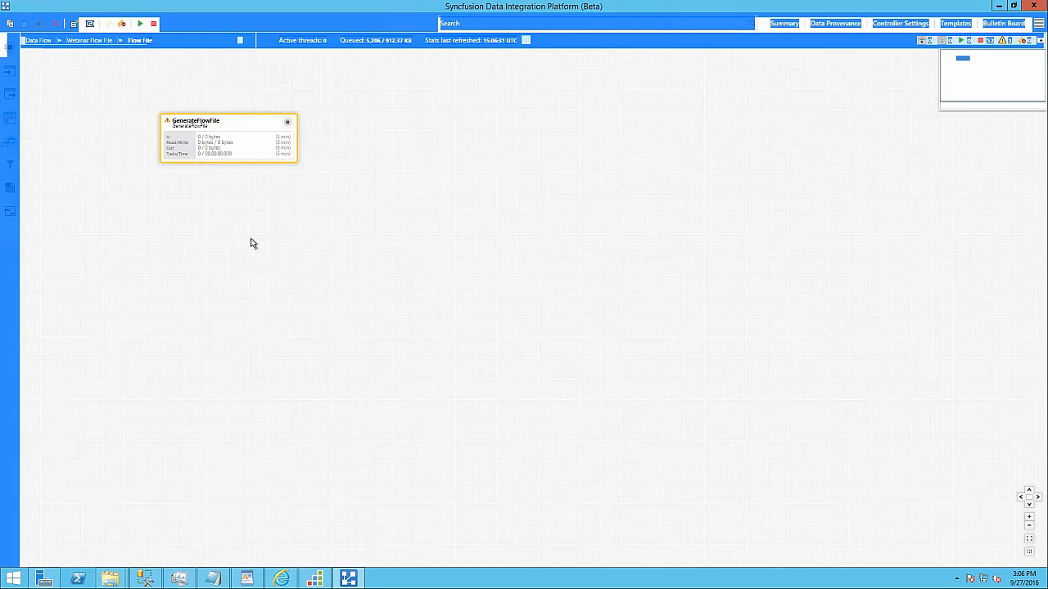
pyautogui.click(248, 232)
pyautogui.moveTo(14, 59); pyautogui.dragTo(346, 204)
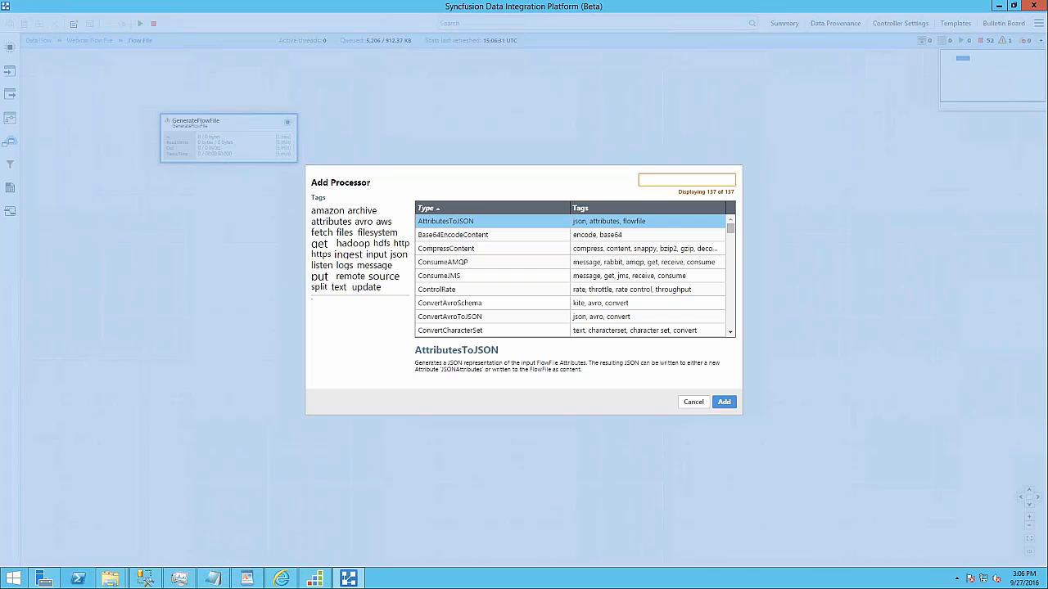
pyautogui.write('repl')
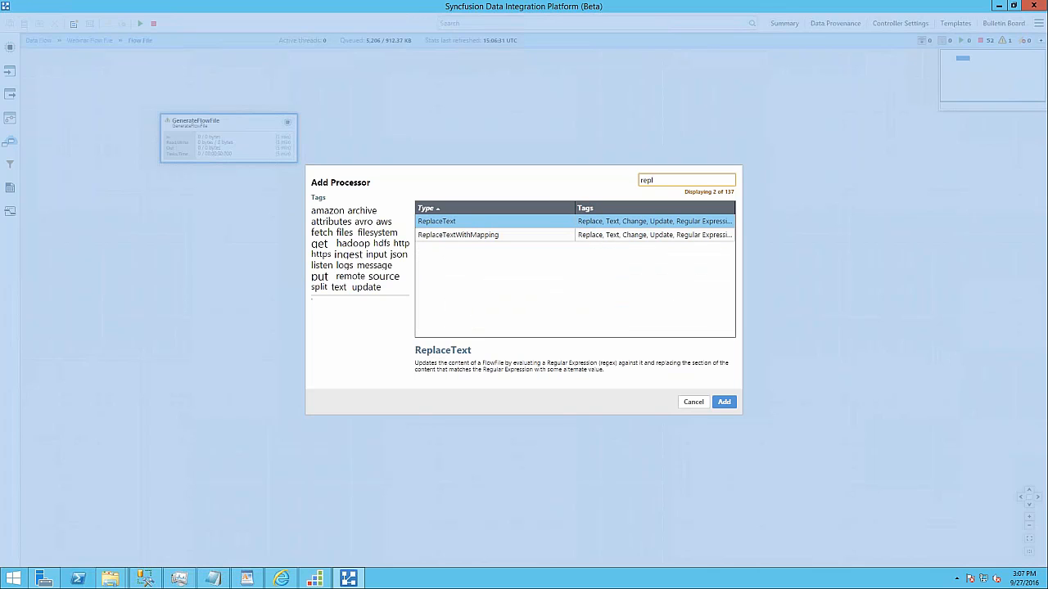
pyautogui.press('Return')
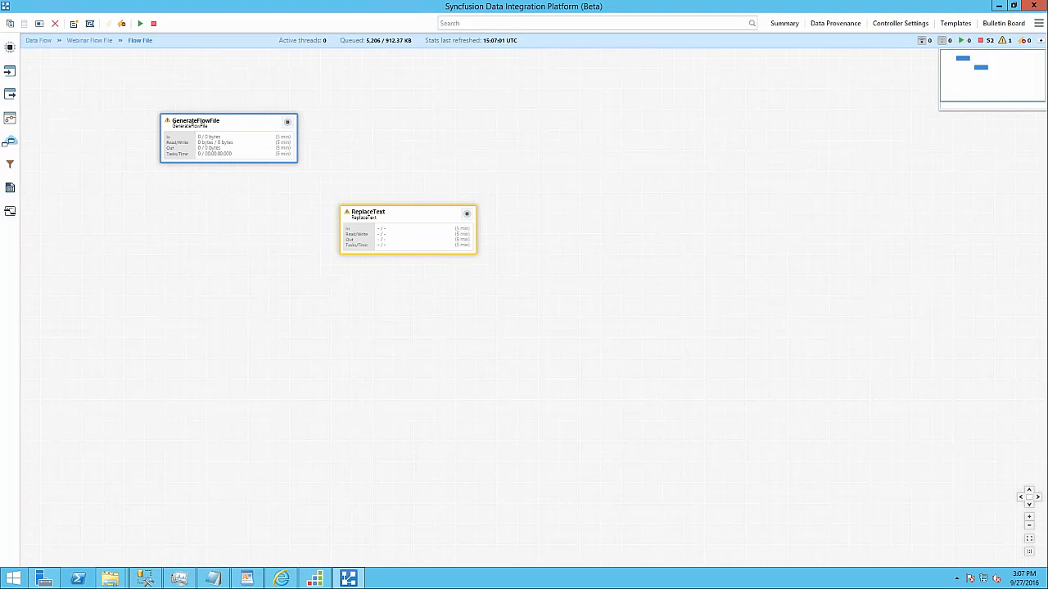
# Configure the ReplaceText processor's Replacement Value as a person's first name followed by " - ${now():format("yyyy, d MMM hh:mm:ss")}" and apply it.
pyautogui.rightClick(407, 228)
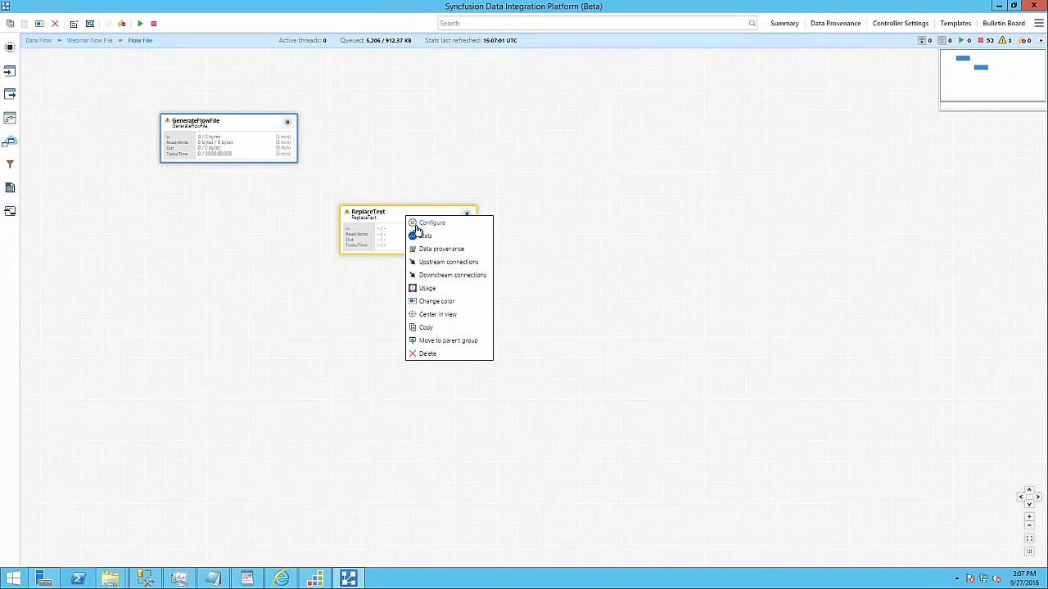
pyautogui.click(427, 223)
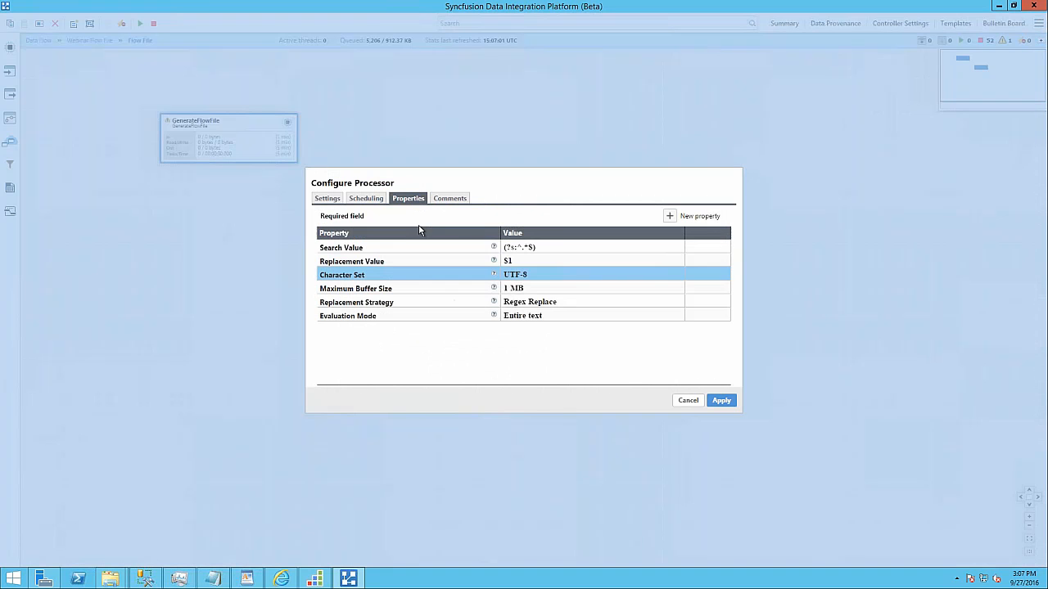
pyautogui.click(540, 249)
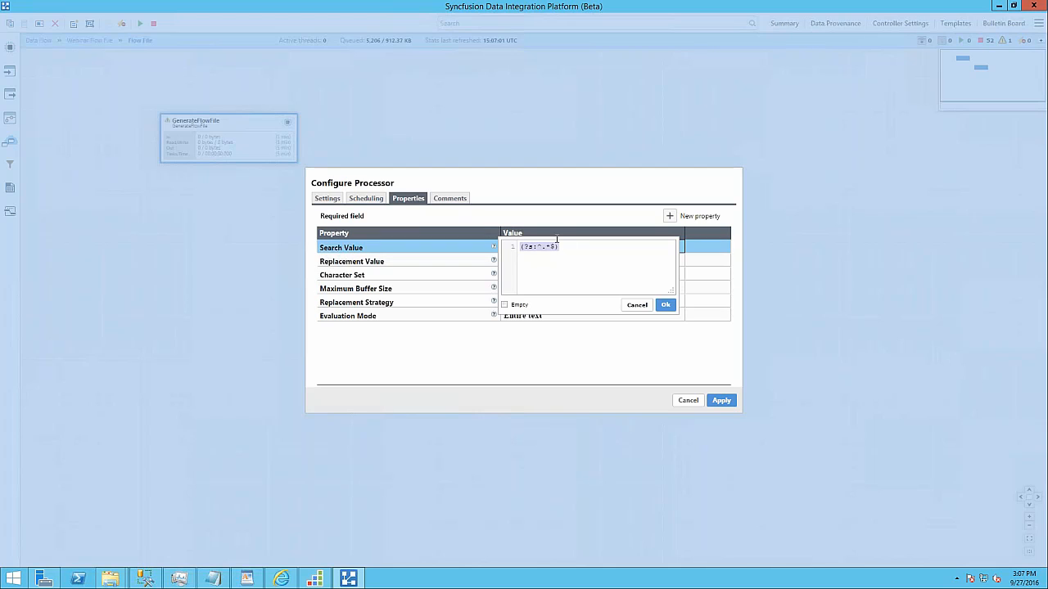
pyautogui.click(534, 259)
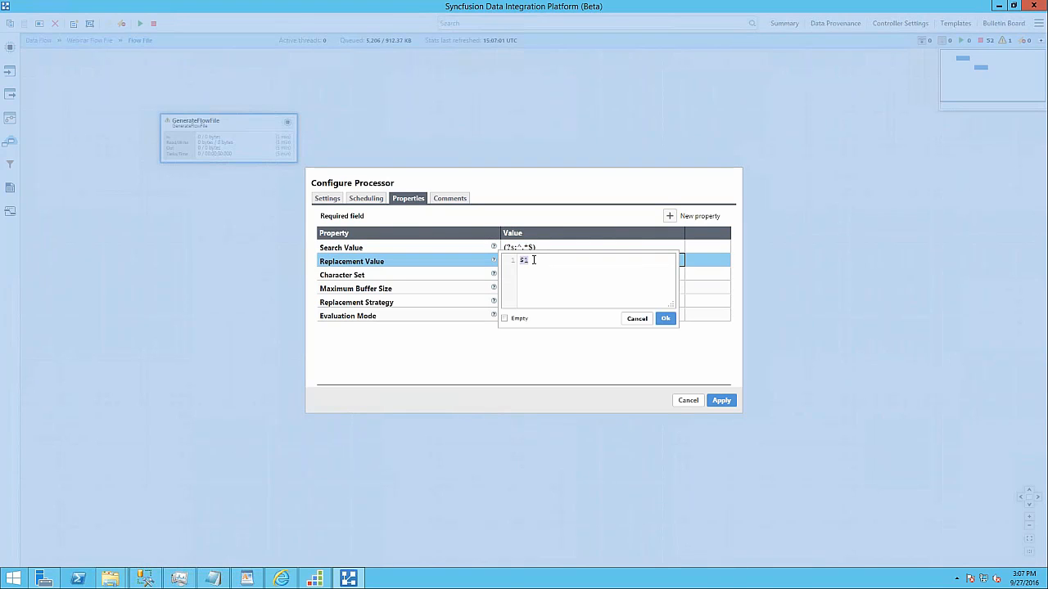
pyautogui.write('Chat')
pyautogui.write(' -')
pyautogui.write(' $')
pyautogui.write('{')
pyautogui.write('now')
pyautogui.write('()')
pyautogui.write(':')
pyautogui.write('format')
pyautogui.write('("')
pyautogui.write('yyy')
pyautogui.write('y, k')
pyautogui.press('BackSpace')
pyautogui.write('d MMM hh')
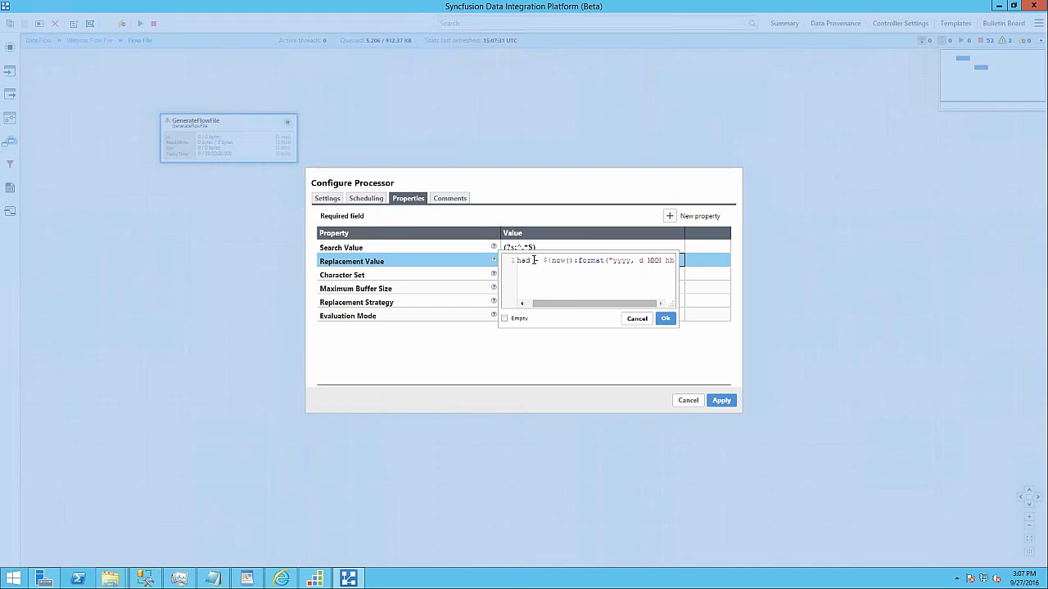
pyautogui.write(':mm:ss")')
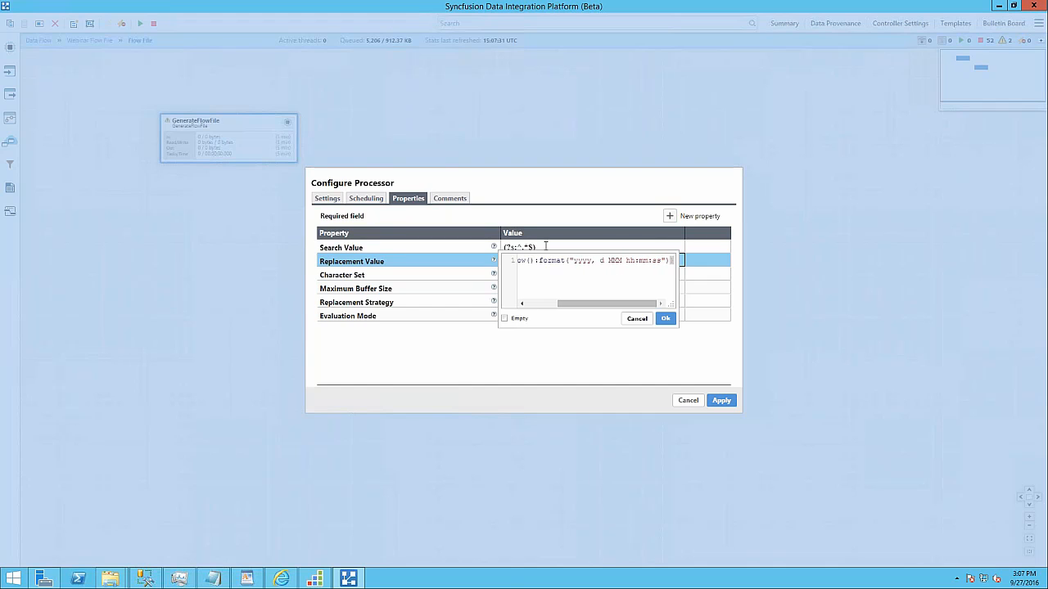
pyautogui.click(665, 318)
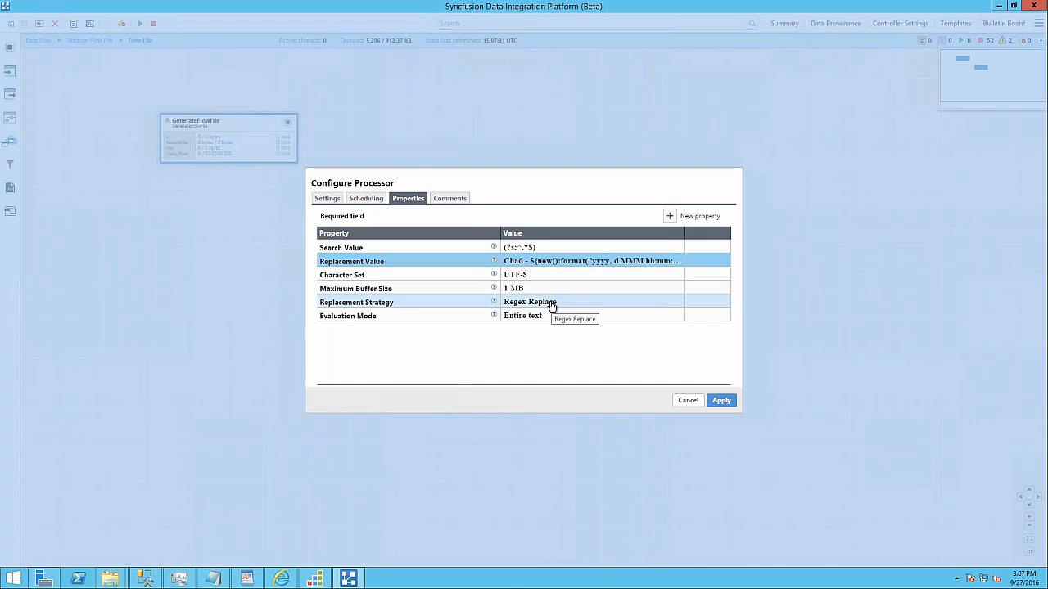
pyautogui.click(727, 404)
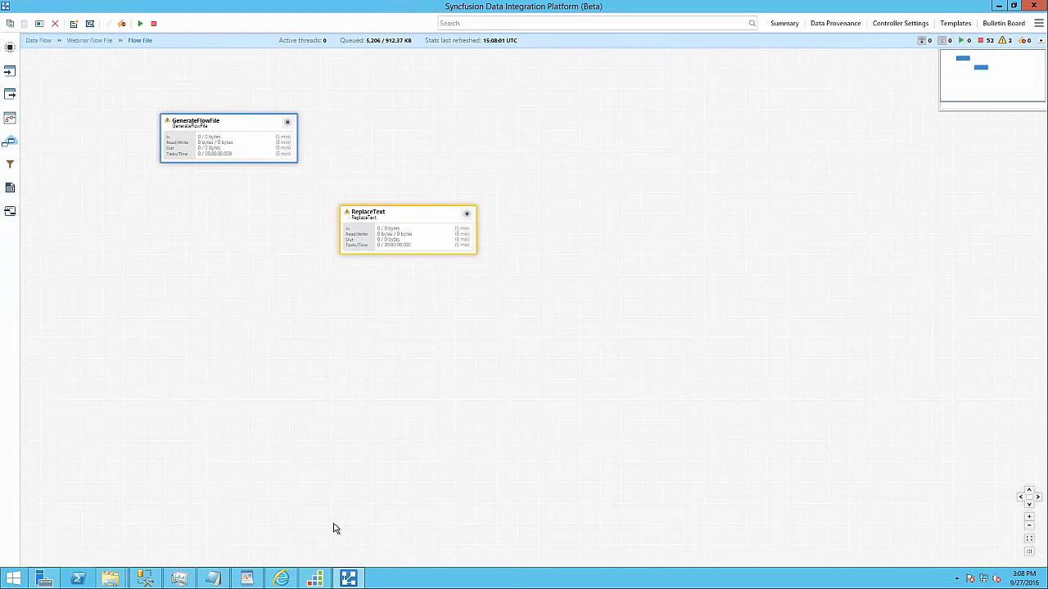
# Switch to Internet Explorer and go back to the Syncfusion online documentation home page.
pyautogui.click(281, 578)
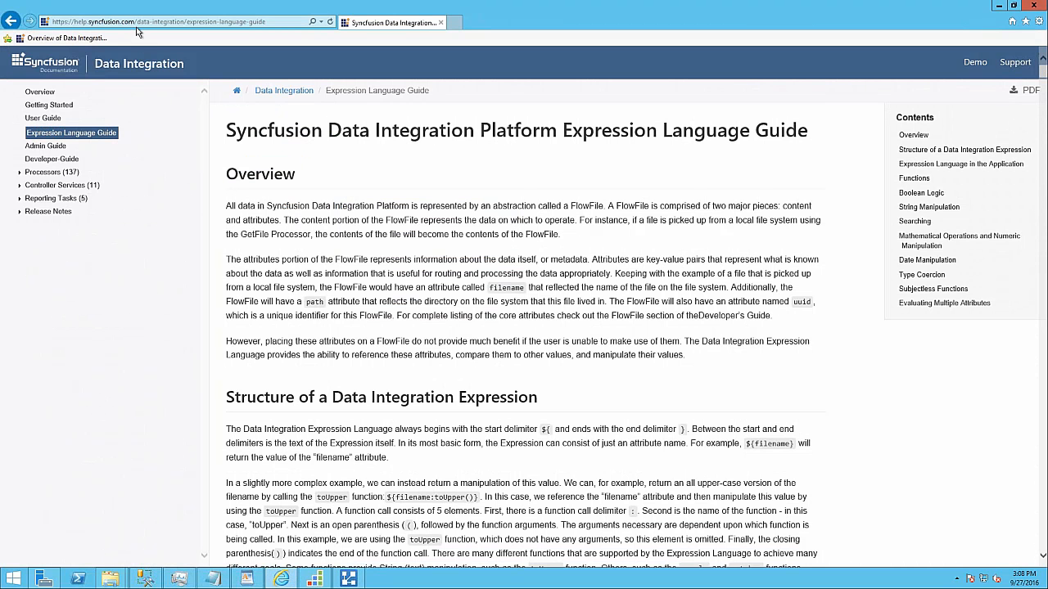
pyautogui.click(126, 21)
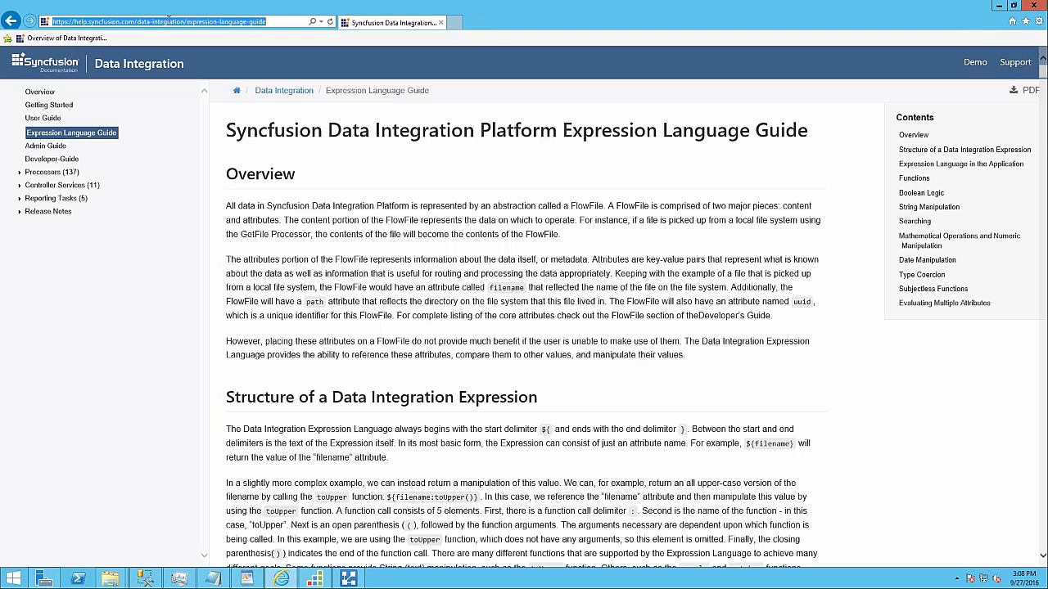
pyautogui.click(11, 20)
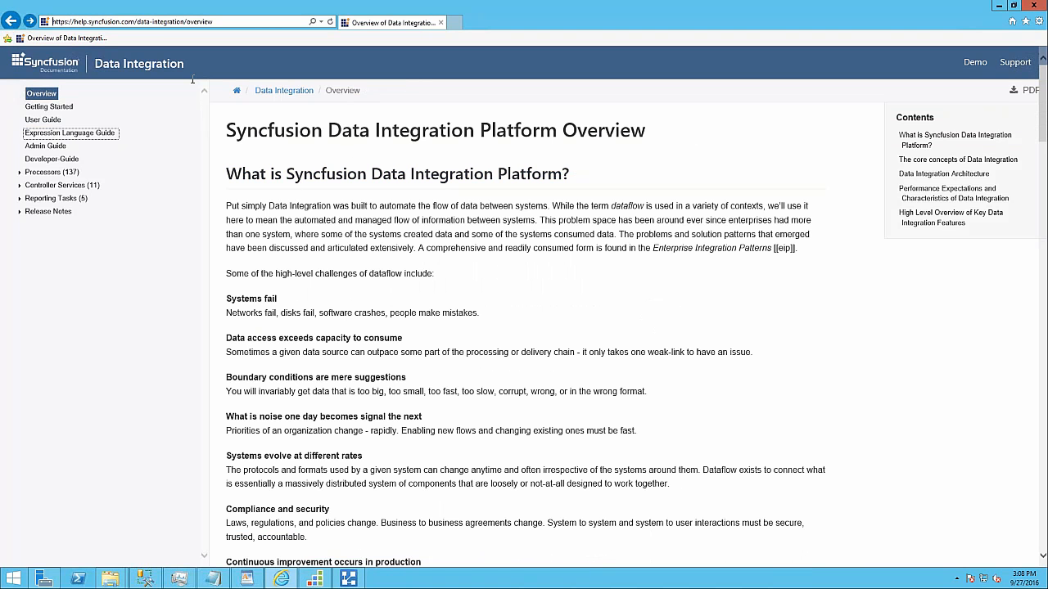
pyautogui.click(11, 21)
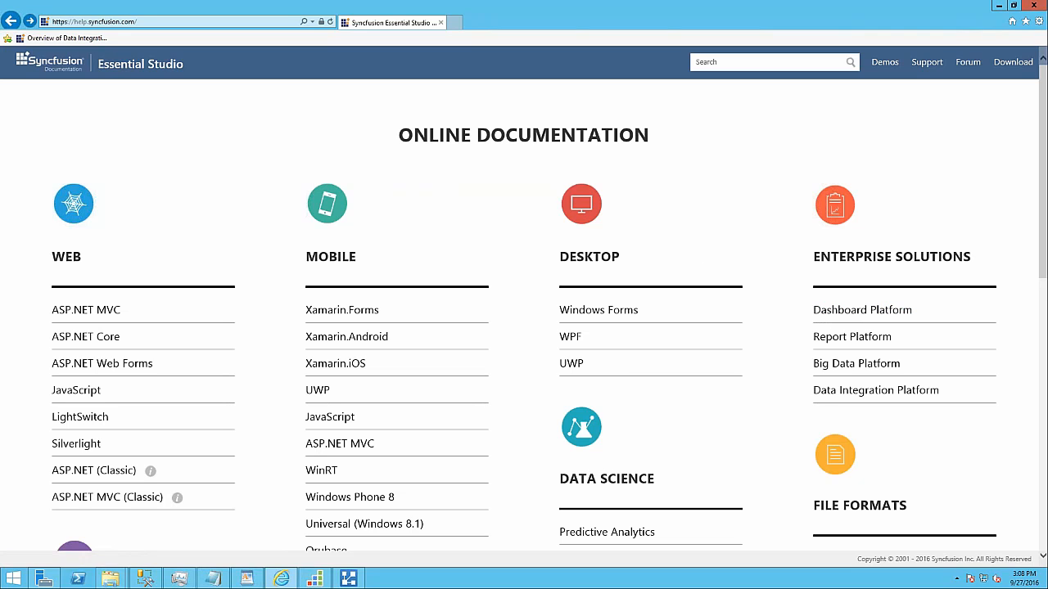
# Open the Data Integration Platform documentation's Expression Language Guide at its Searching section.
pyautogui.click(862, 392)
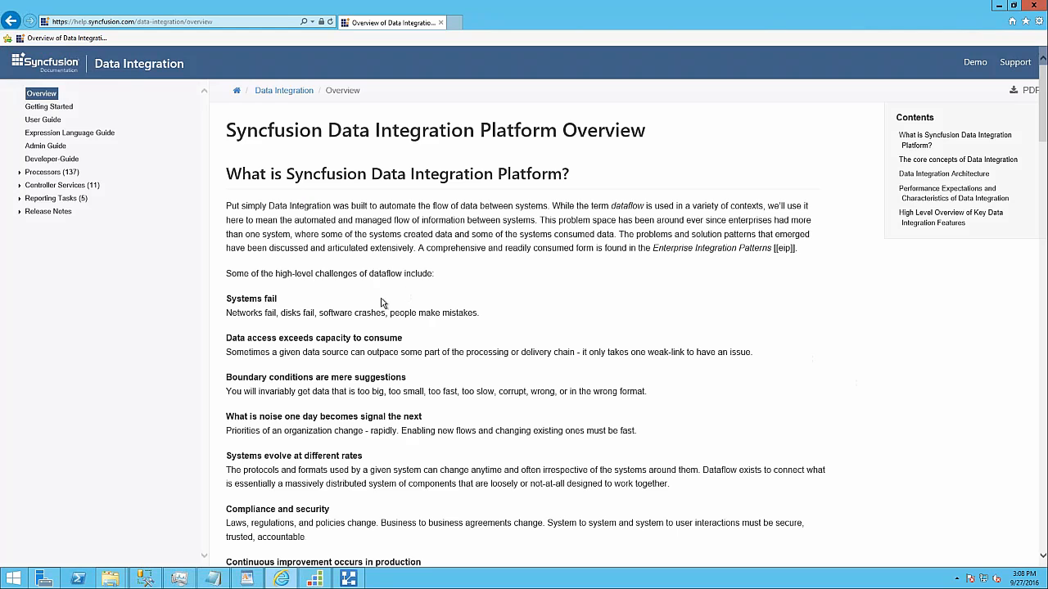
pyautogui.click(78, 136)
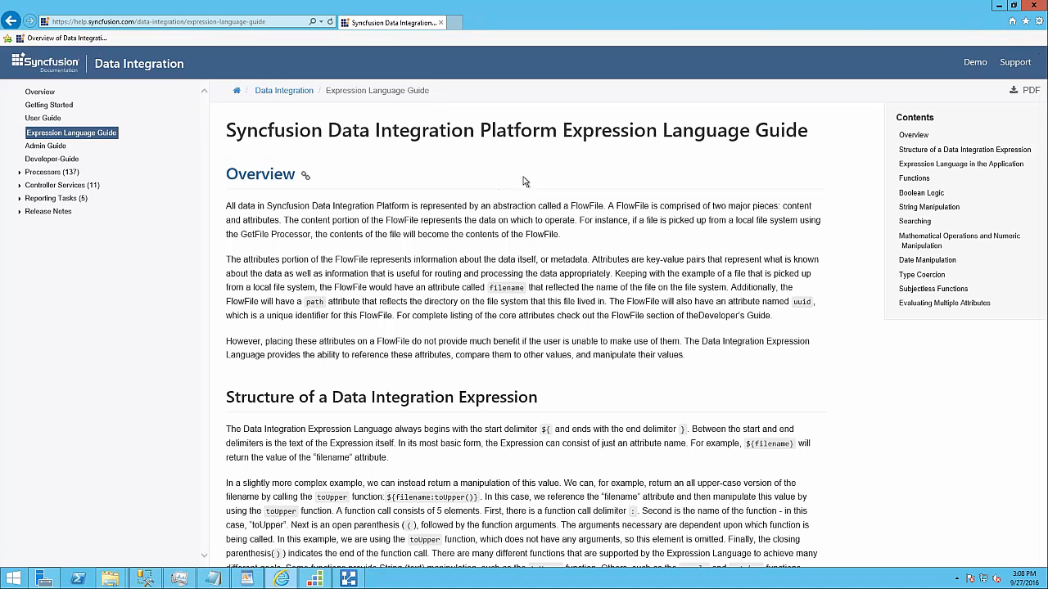
pyautogui.click(915, 222)
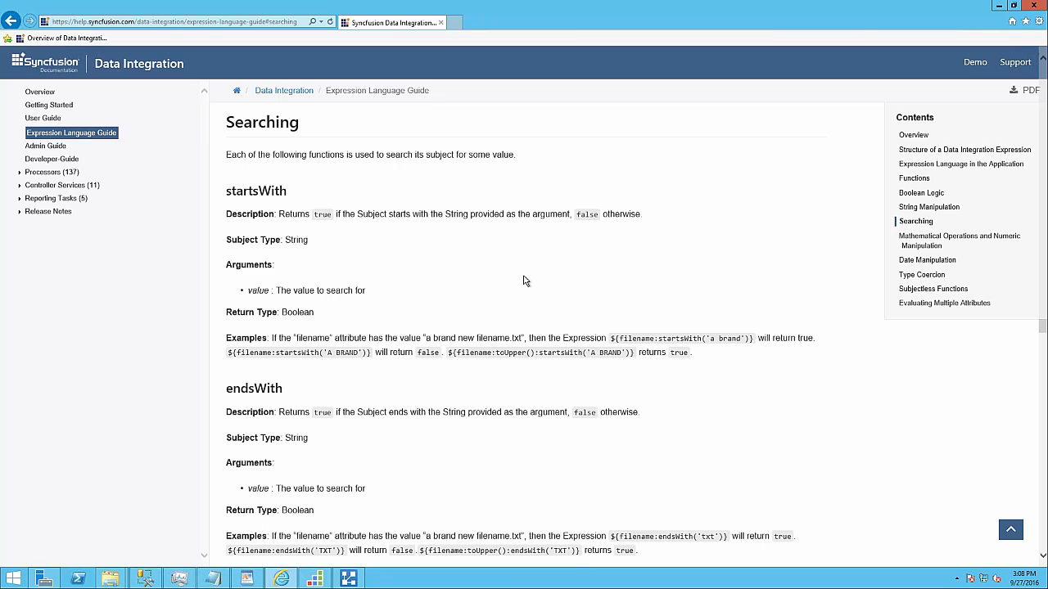
# Switch back to the Data Integration Platform and add an UpdateAttribute processor below ReplaceText, filtering the processor types by "upd".
pyautogui.click(998, 8)
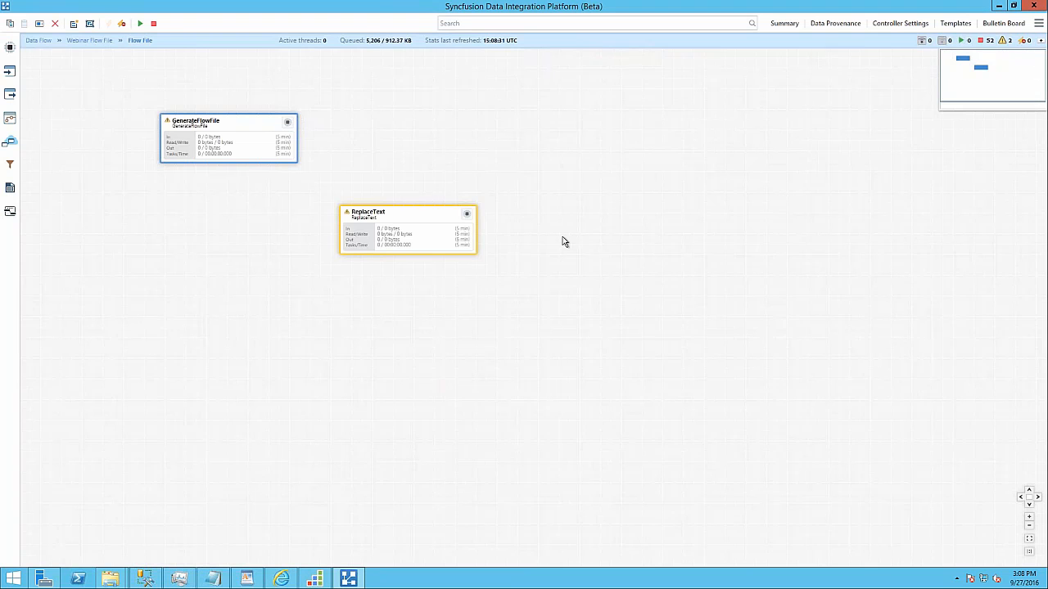
pyautogui.click(242, 317)
pyautogui.moveTo(418, 248)
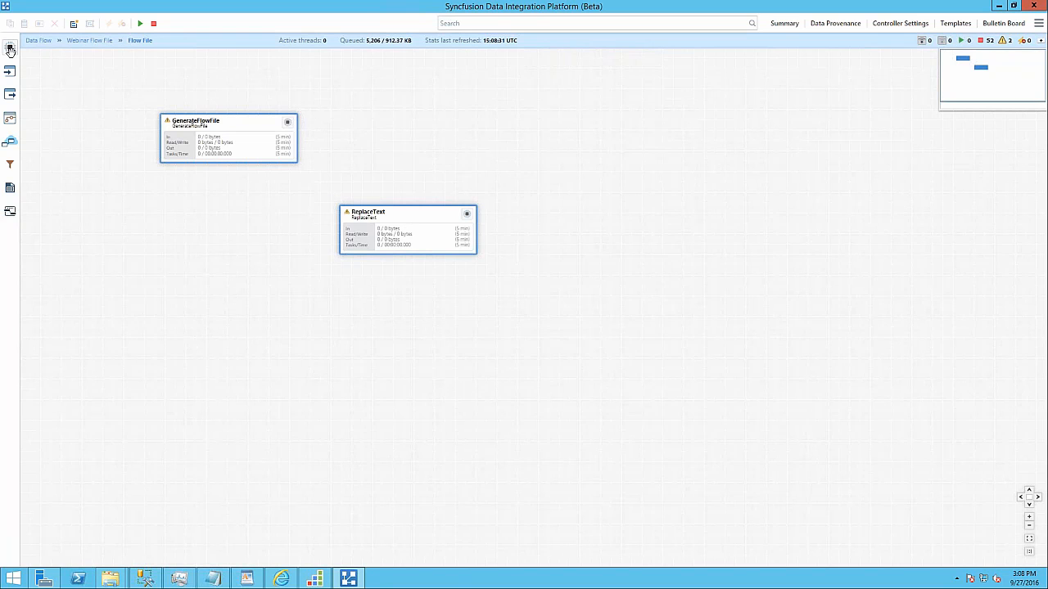
pyautogui.moveTo(10, 50); pyautogui.dragTo(255, 311)
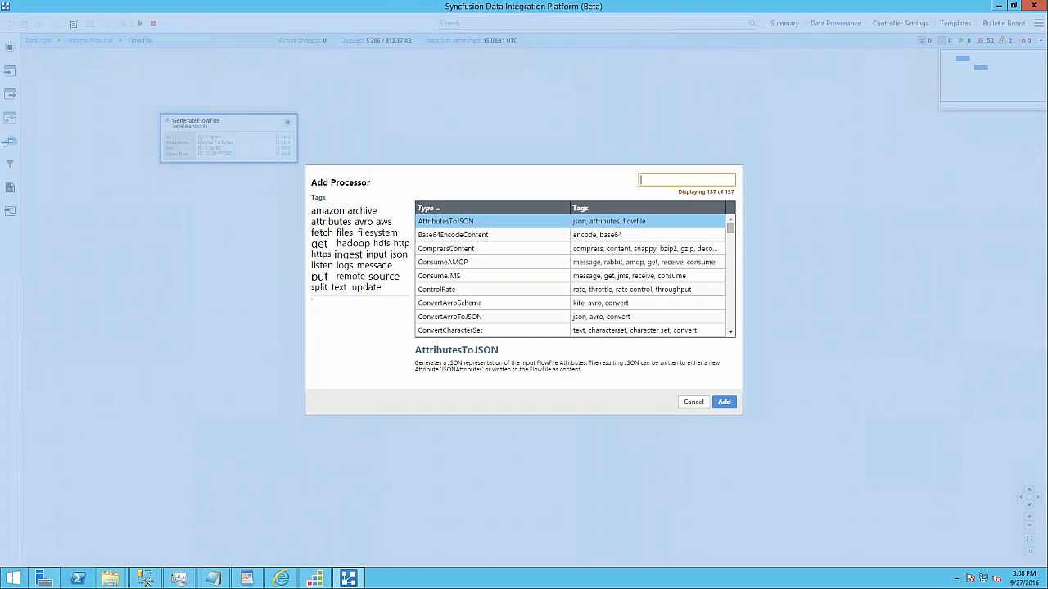
pyautogui.write('upd')
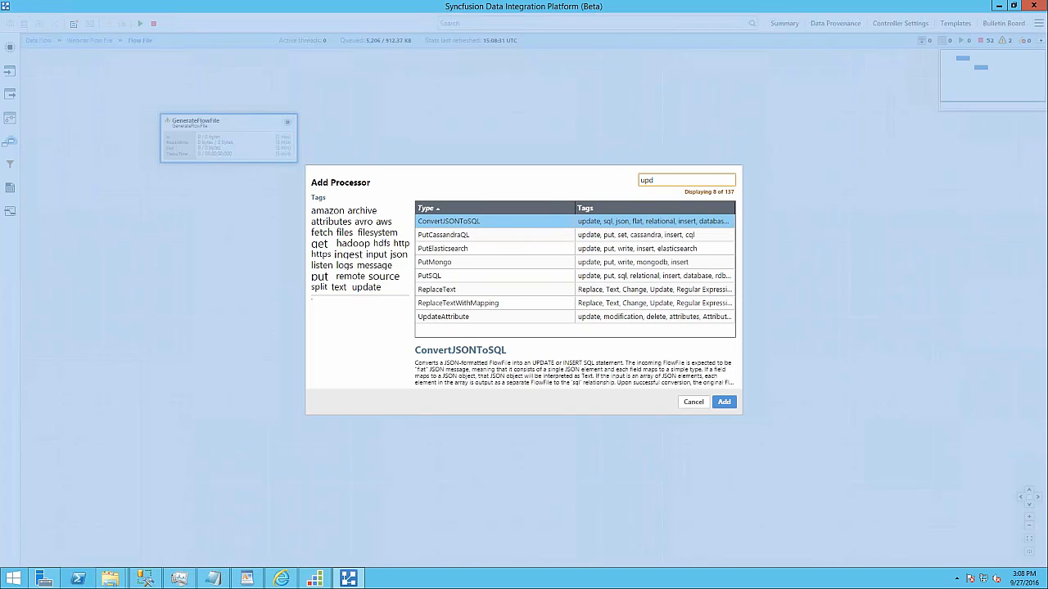
pyautogui.doubleClick(505, 316)
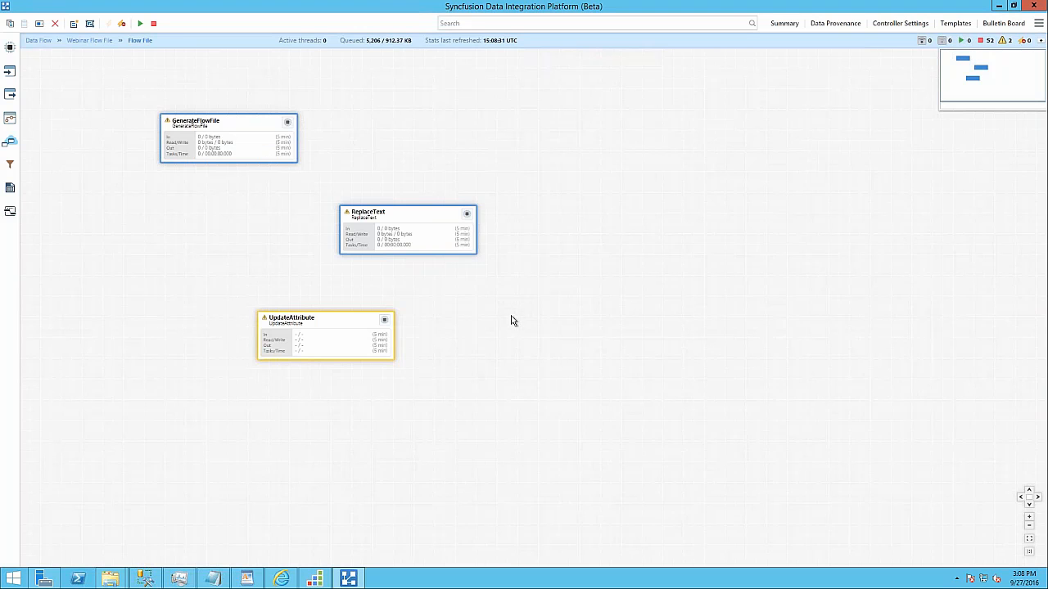
# Add a "filename" property to the UpdateAttribute processor with the value Webinar-${now():format("hh-mm-ss")} and apply it.
pyautogui.rightClick(342, 322)
pyautogui.click(364, 328)
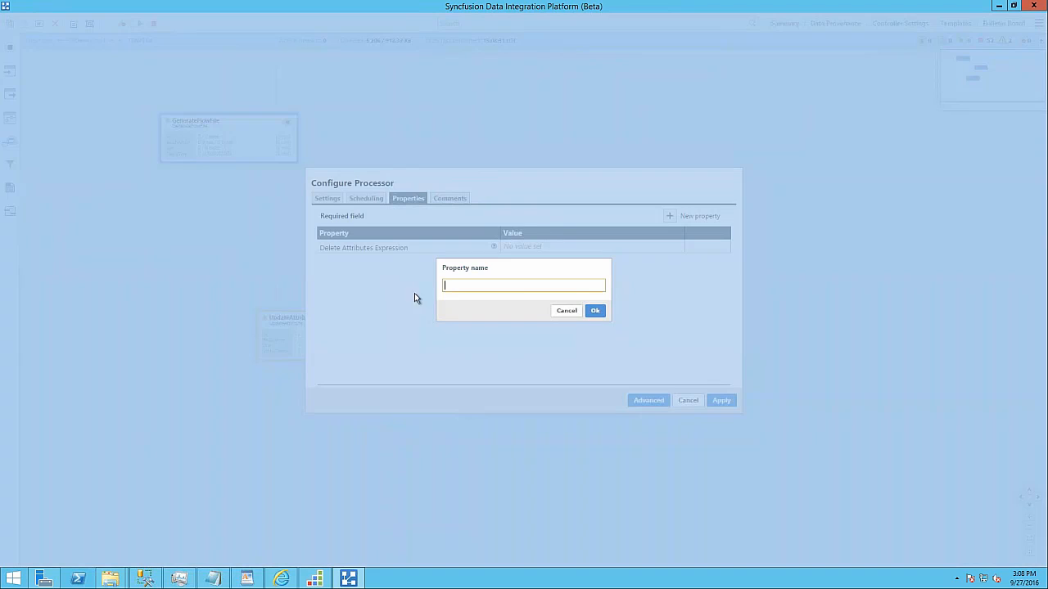
pyautogui.write('filename')
pyautogui.press('Return')
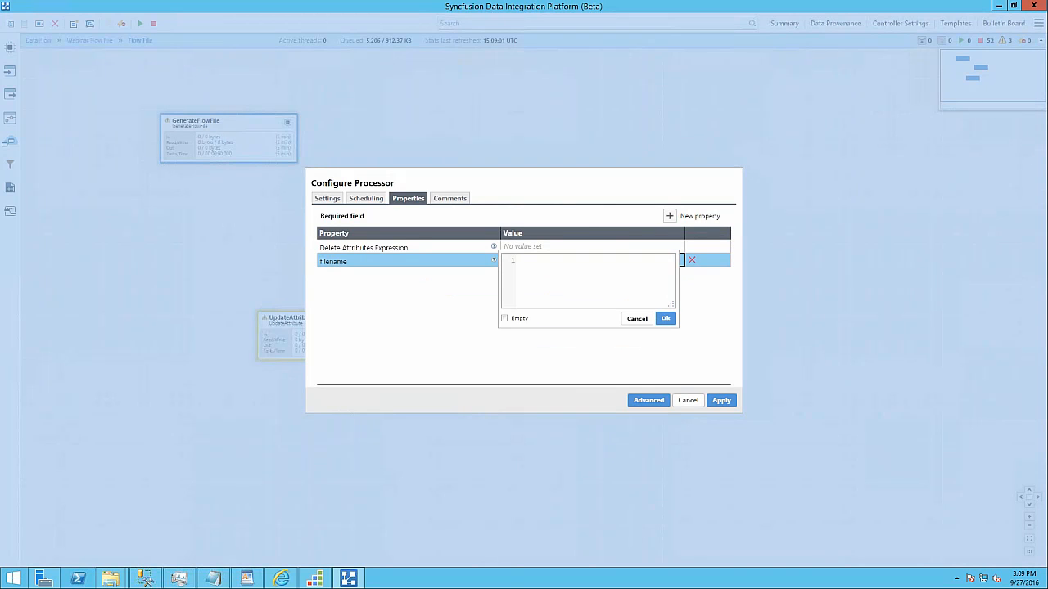
pyautogui.write('Webinar')
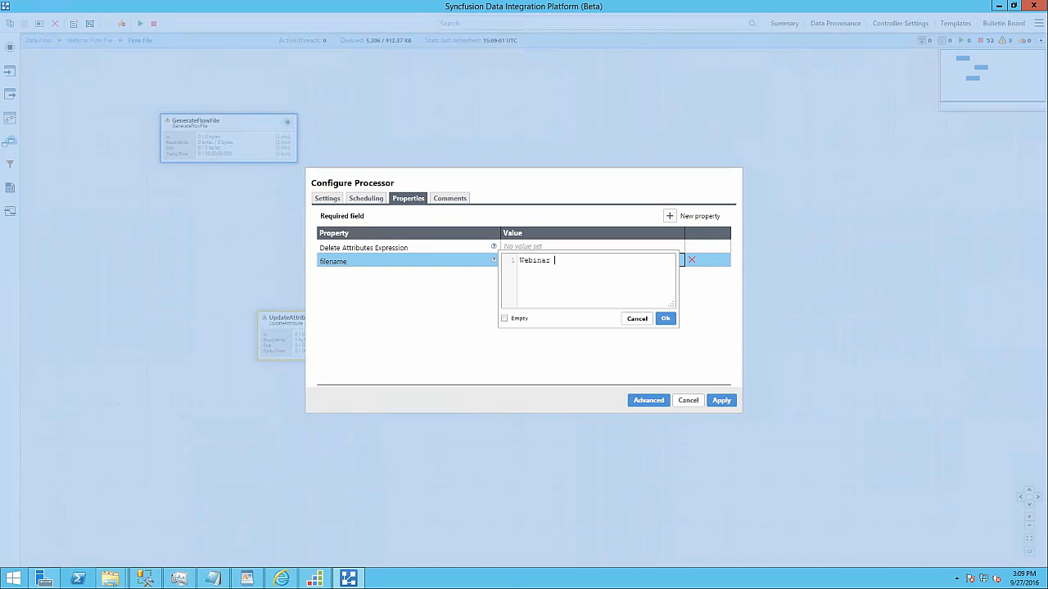
pyautogui.write('-${now():format')
pyautogui.press('BackSpace')
pyautogui.press('BackSpace')
pyautogui.write('at("hh-mm-ss")}')
pyautogui.click(664, 318)
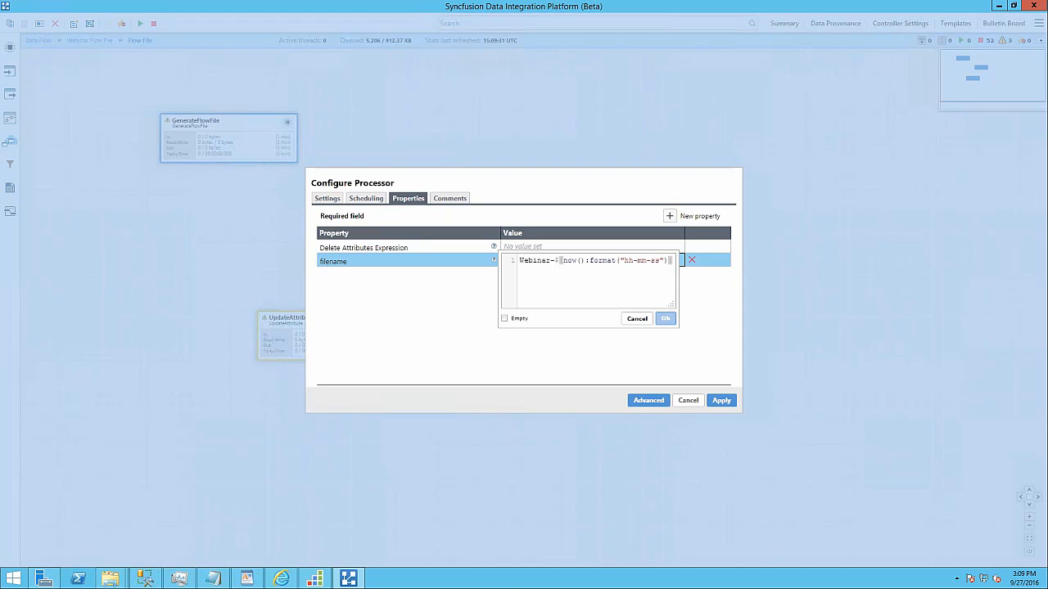
pyautogui.click(722, 401)
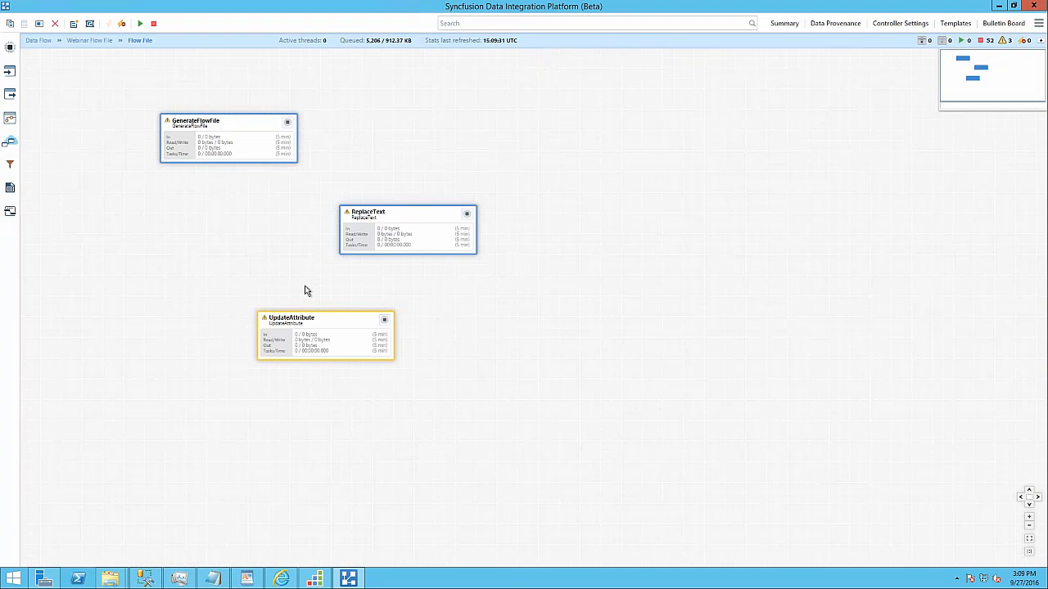
# Shift UpdateAttribute slightly up and left, and add a PutFile processor below and right of it, filtering the types by "putf".
pyautogui.moveTo(293, 320); pyautogui.dragTo(234, 308)
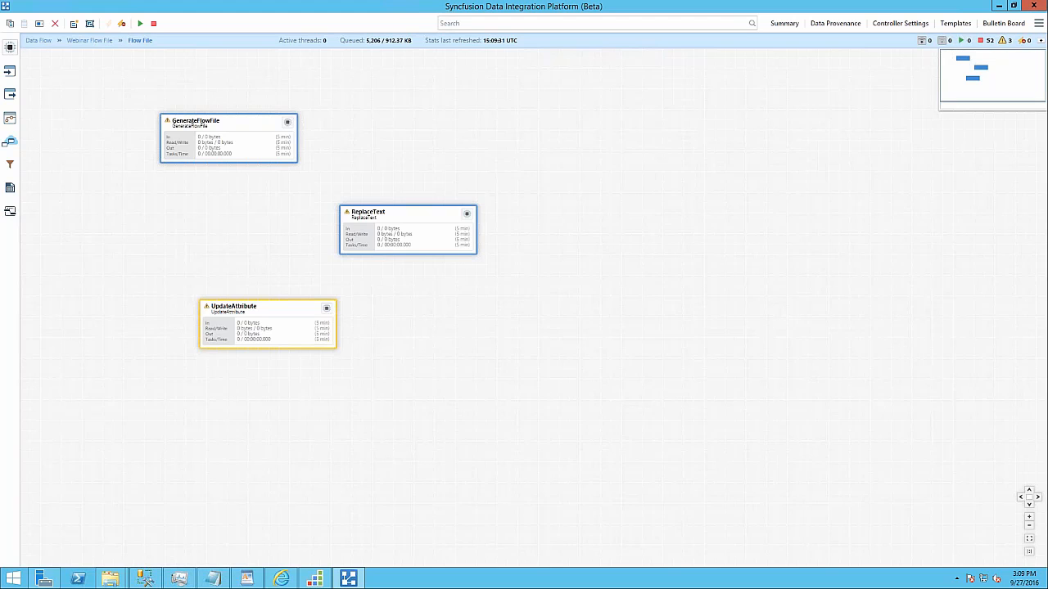
pyautogui.moveTo(11, 48); pyautogui.dragTo(418, 373)
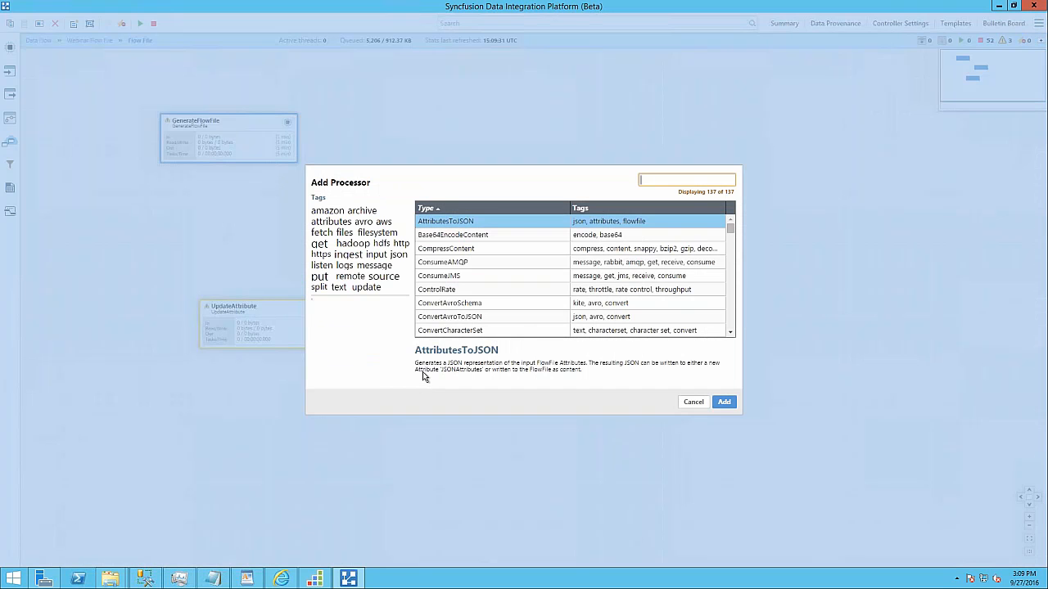
pyautogui.write('put')
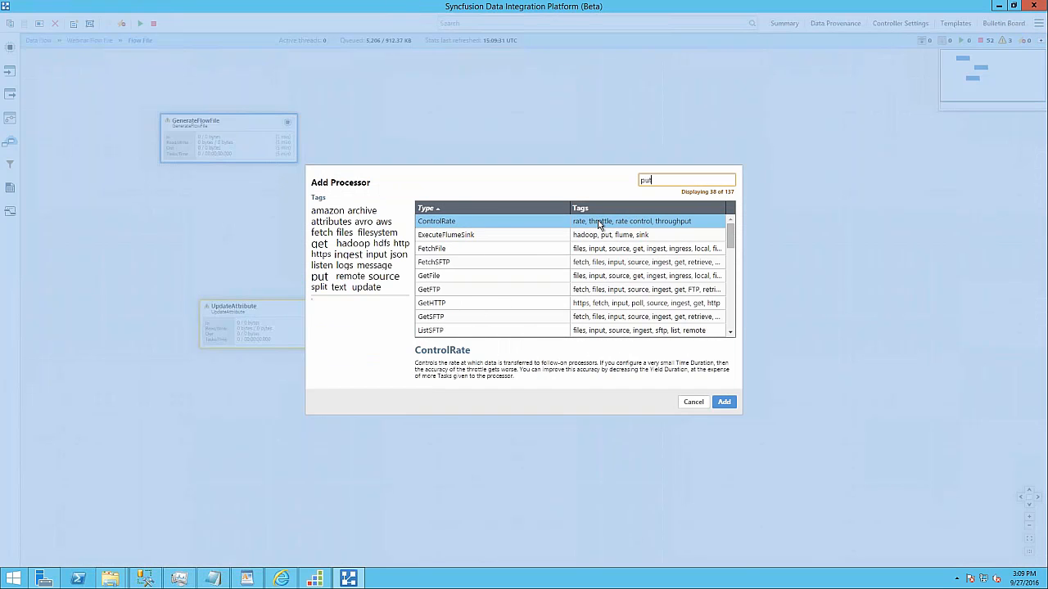
pyautogui.write('f')
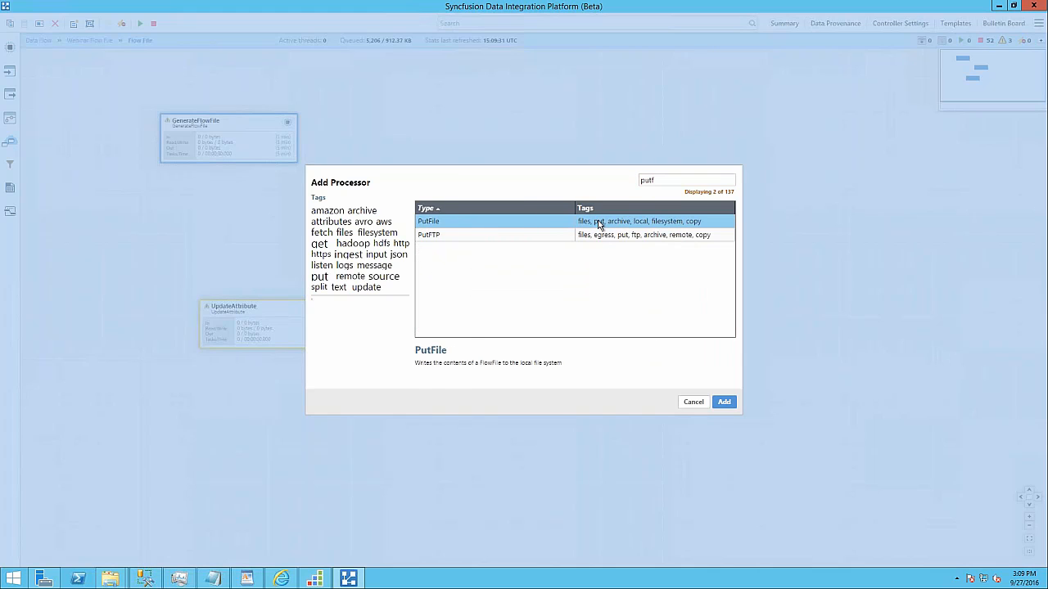
pyautogui.doubleClick(597, 224)
# Set the PutFile processor's Directory to c://etlwebinar/testing/test and apply the configuration.
pyautogui.rightClick(479, 382)
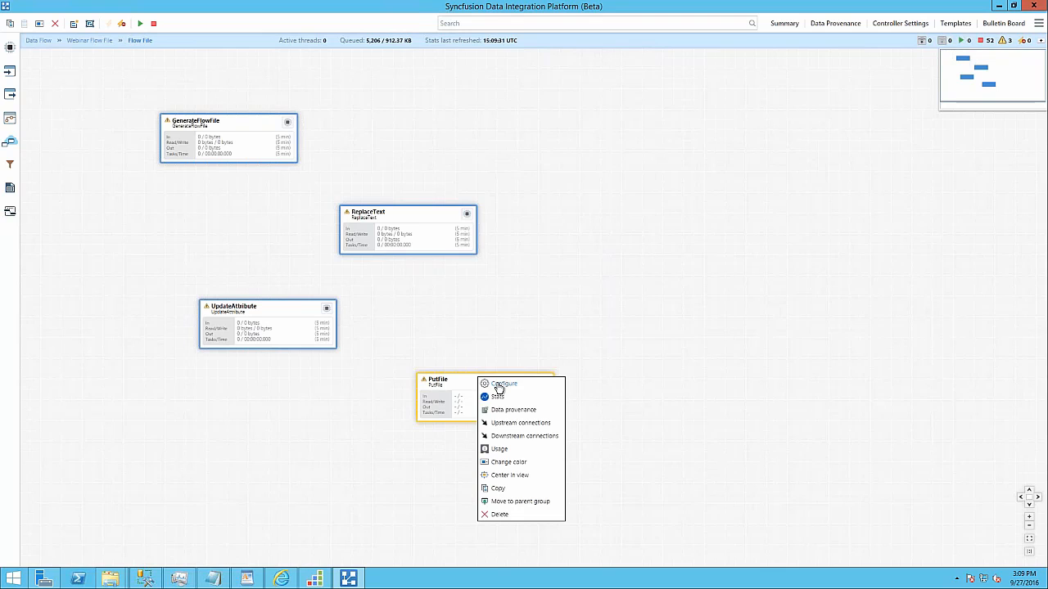
pyautogui.click(499, 385)
pyautogui.click(525, 247)
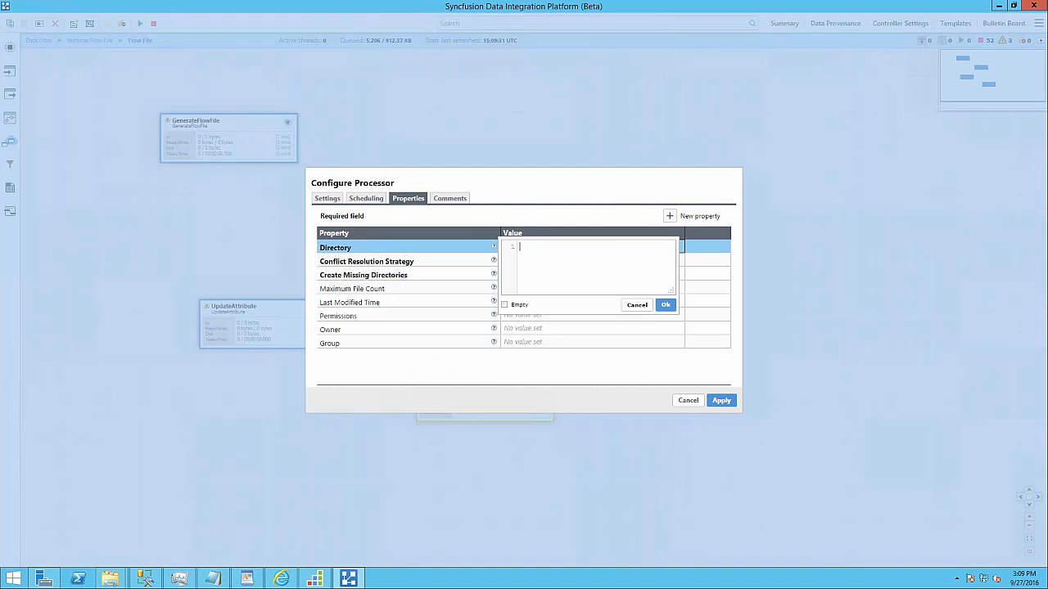
pyautogui.write('c://etlwebinar/testing/test')
pyautogui.click(665, 304)
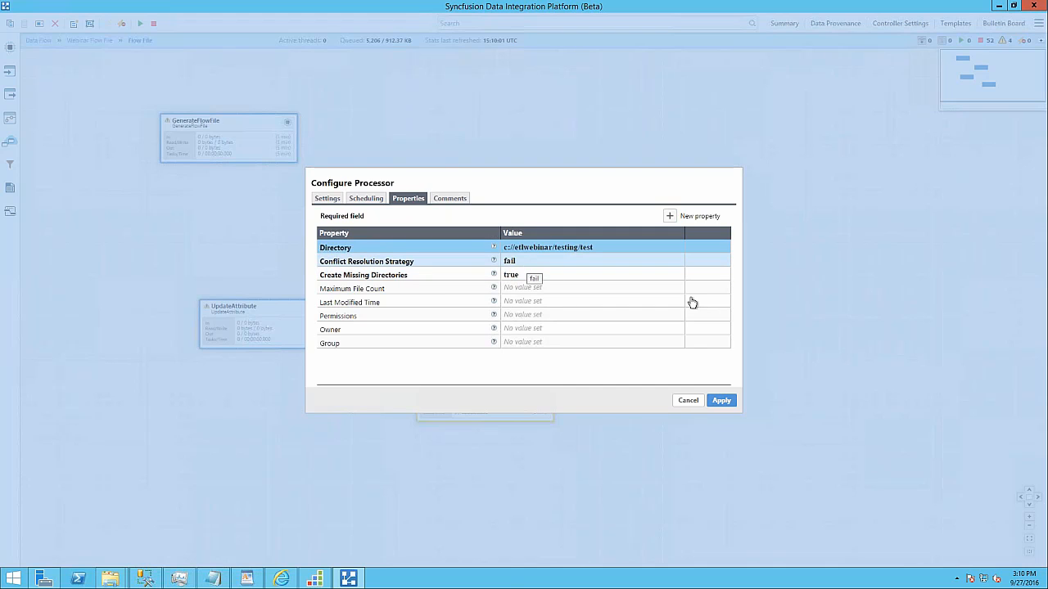
pyautogui.click(720, 400)
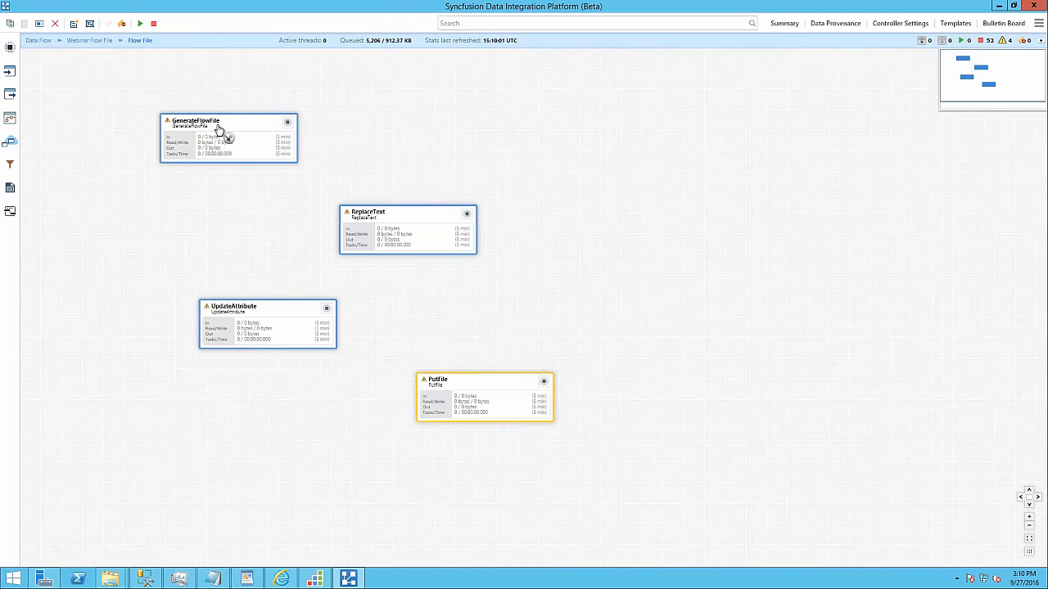
# Connect GenerateFlowFile to ReplaceText for the success relationship.
pyautogui.click(230, 142)
pyautogui.moveTo(282, 165); pyautogui.dragTo(397, 229)
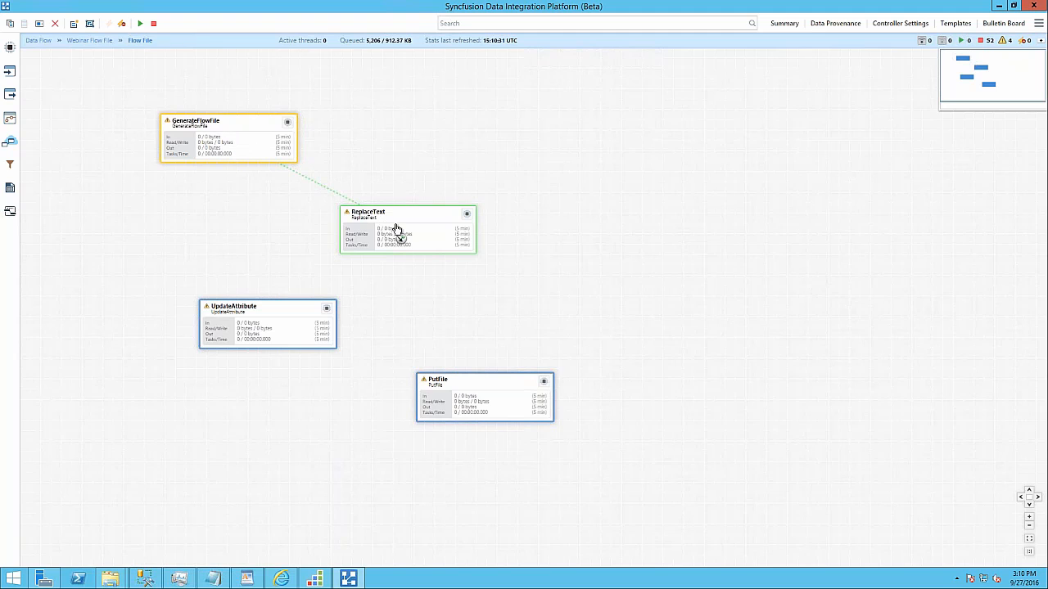
pyautogui.moveTo(396, 229); pyautogui.dragTo(396, 229)
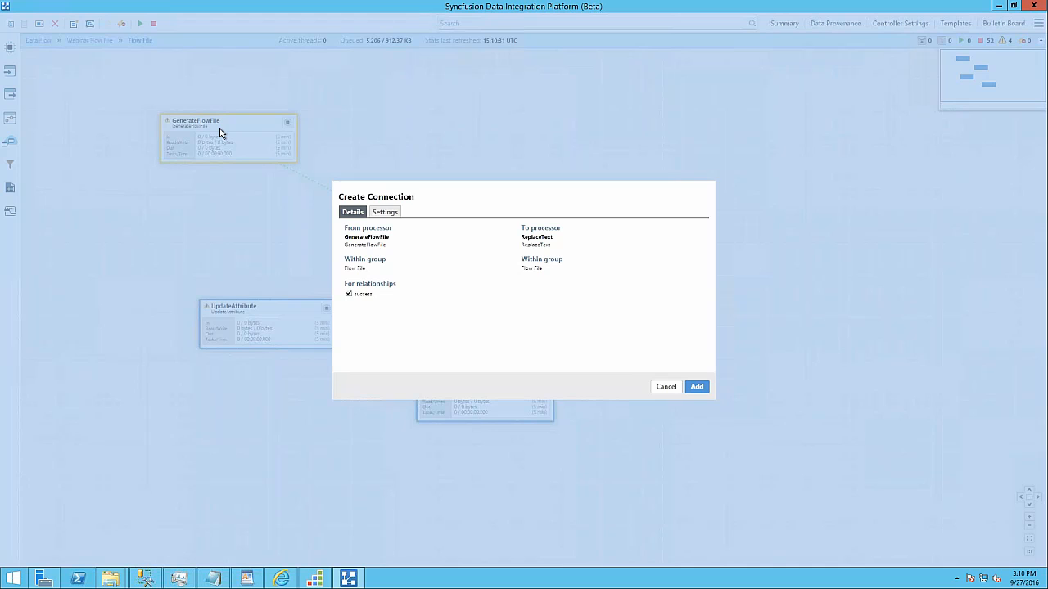
pyautogui.click(695, 388)
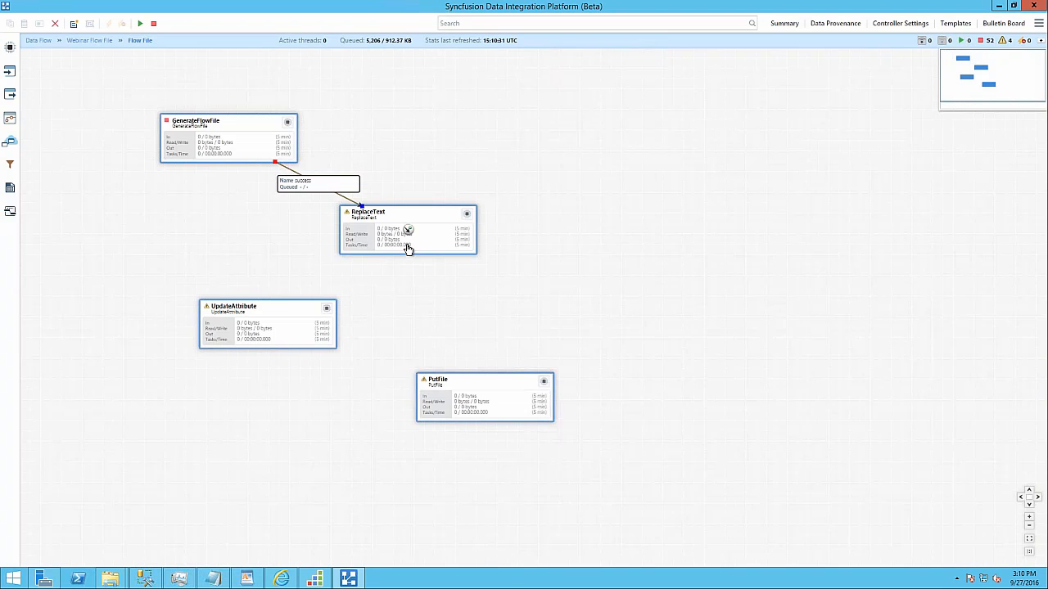
# Connect ReplaceText to UpdateAttribute for the success relationship only.
pyautogui.moveTo(347, 218)
pyautogui.moveTo(407, 233); pyautogui.dragTo(265, 325)
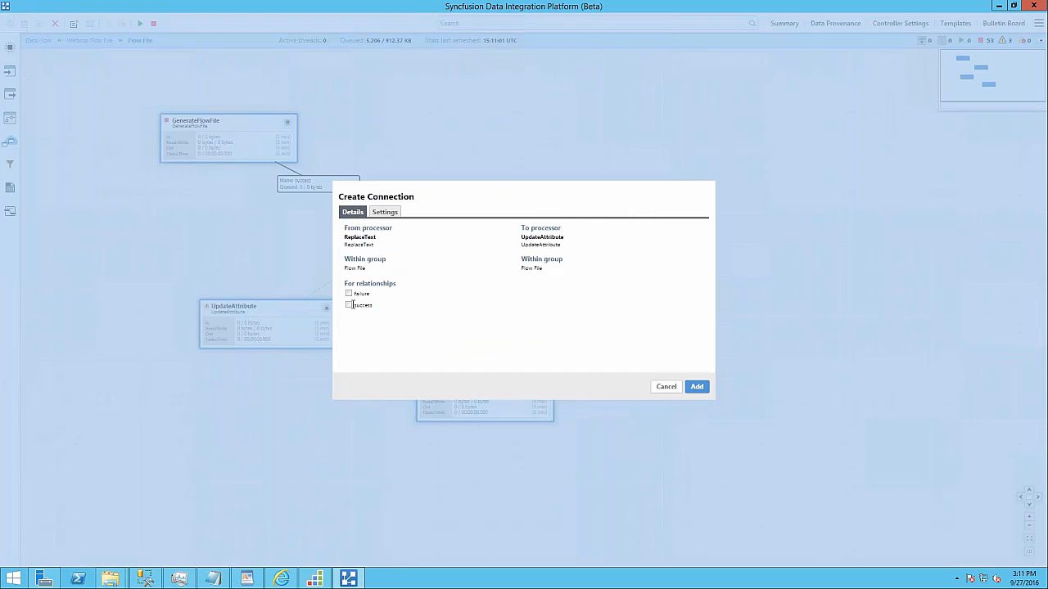
pyautogui.click(350, 305)
pyautogui.moveTo(415, 195); pyautogui.dragTo(465, 272)
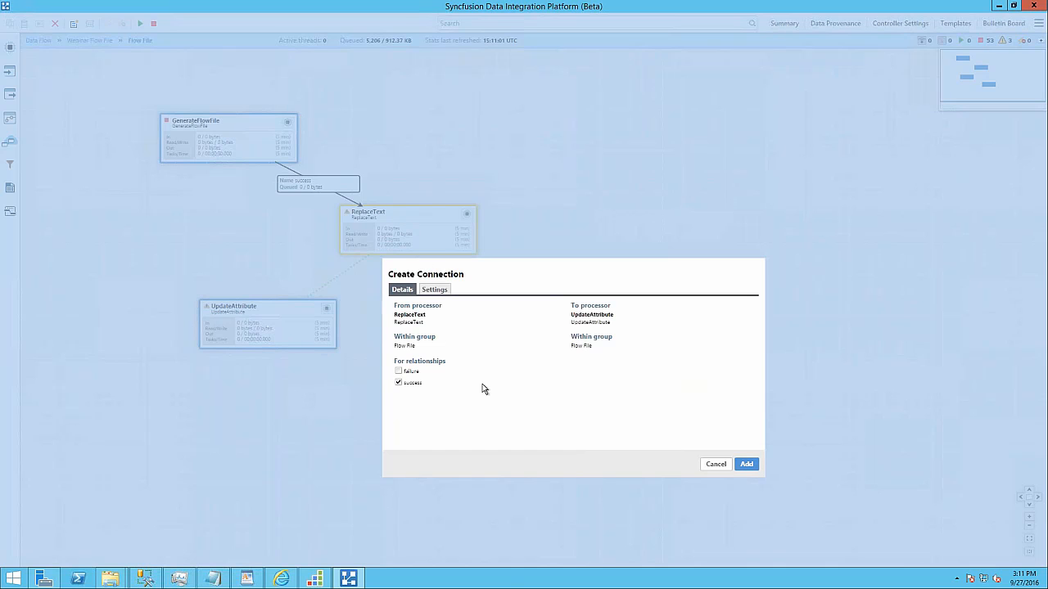
pyautogui.click(745, 463)
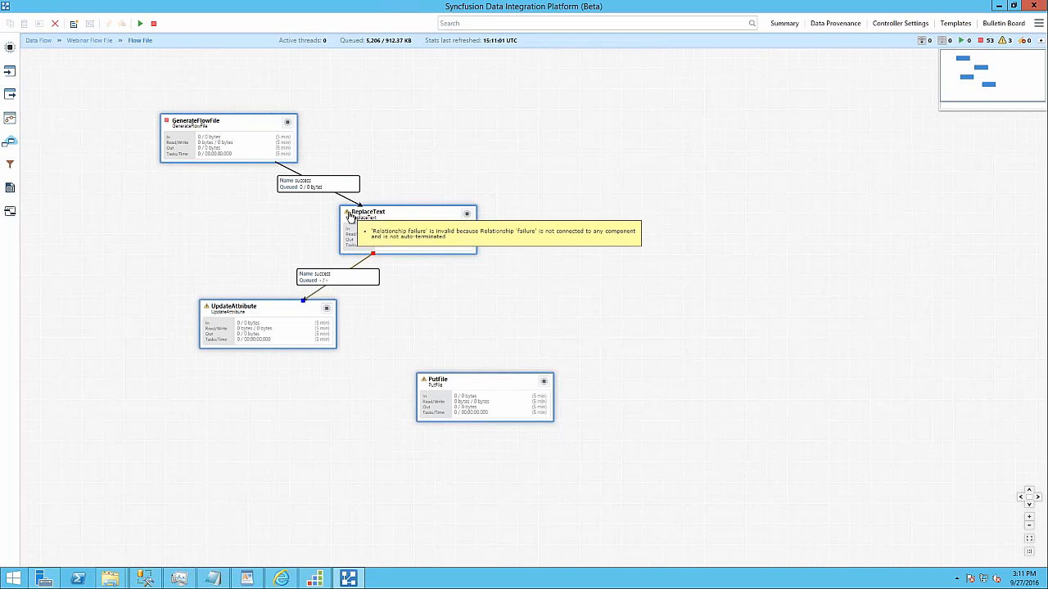
# Auto-terminate the failure relationship of the ReplaceText processor and apply the change.
pyautogui.rightClick(437, 219)
pyautogui.click(455, 223)
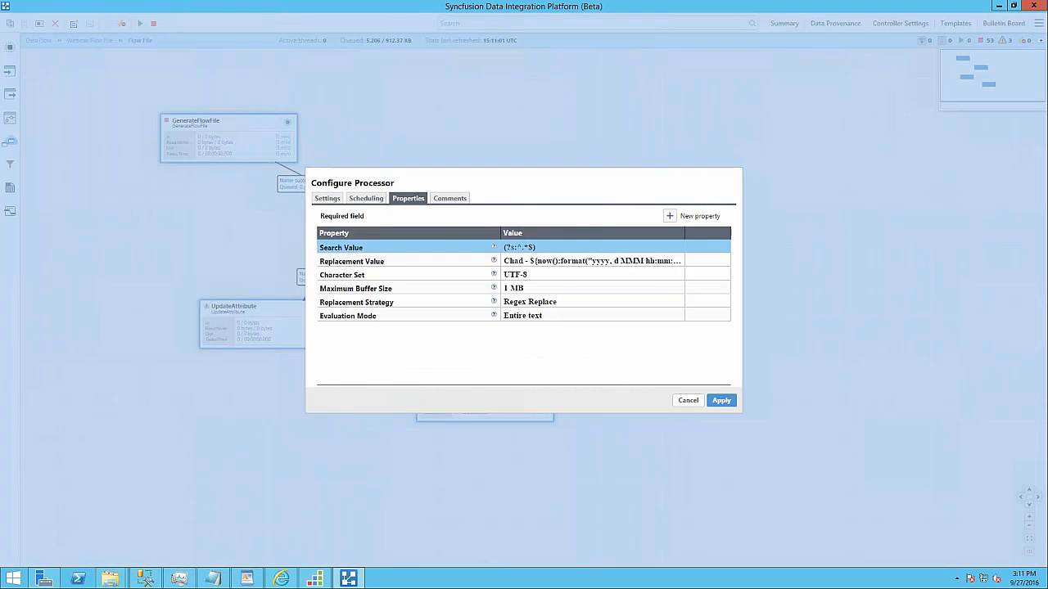
pyautogui.click(327, 199)
pyautogui.click(525, 225)
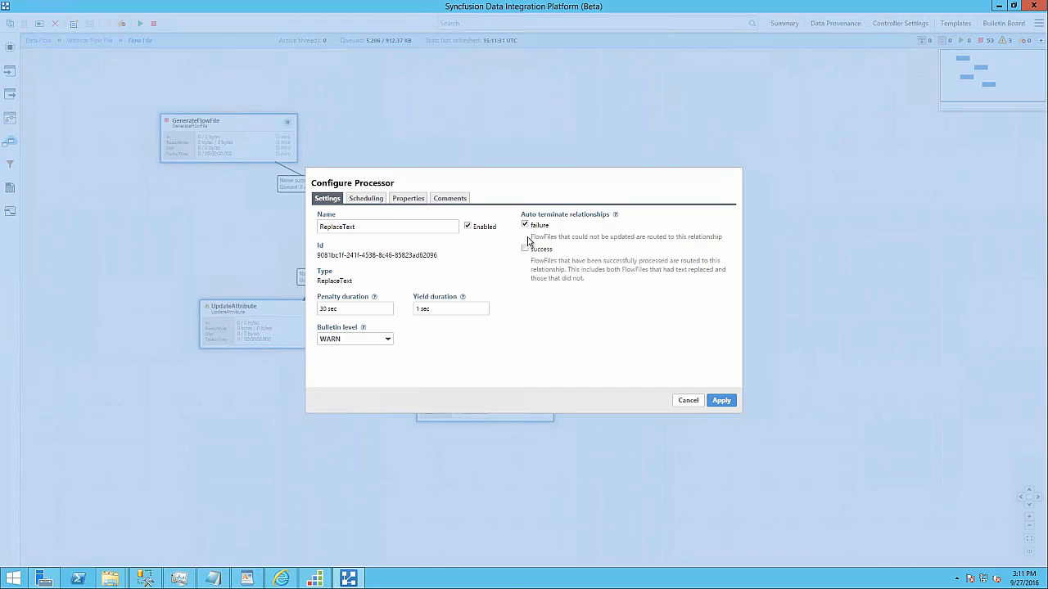
pyautogui.click(721, 400)
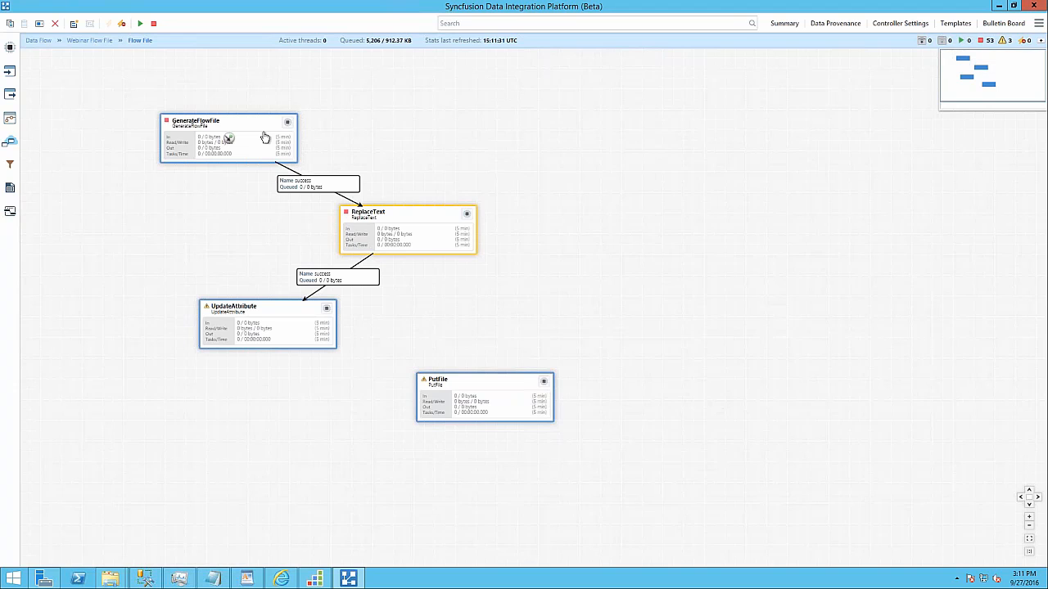
pyautogui.click(265, 137)
pyautogui.rightClick(265, 137)
pyautogui.click(294, 146)
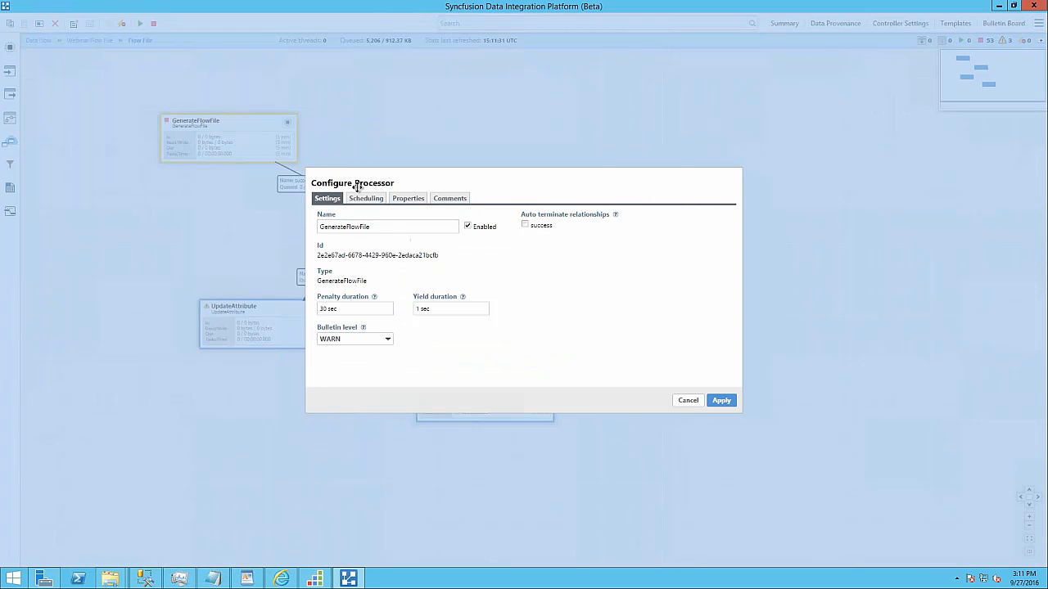
pyautogui.click(524, 225)
pyautogui.click(525, 226)
pyautogui.click(708, 400)
# Connect UpdateAttribute to PutFile for the success relationship.
pyautogui.click(268, 325)
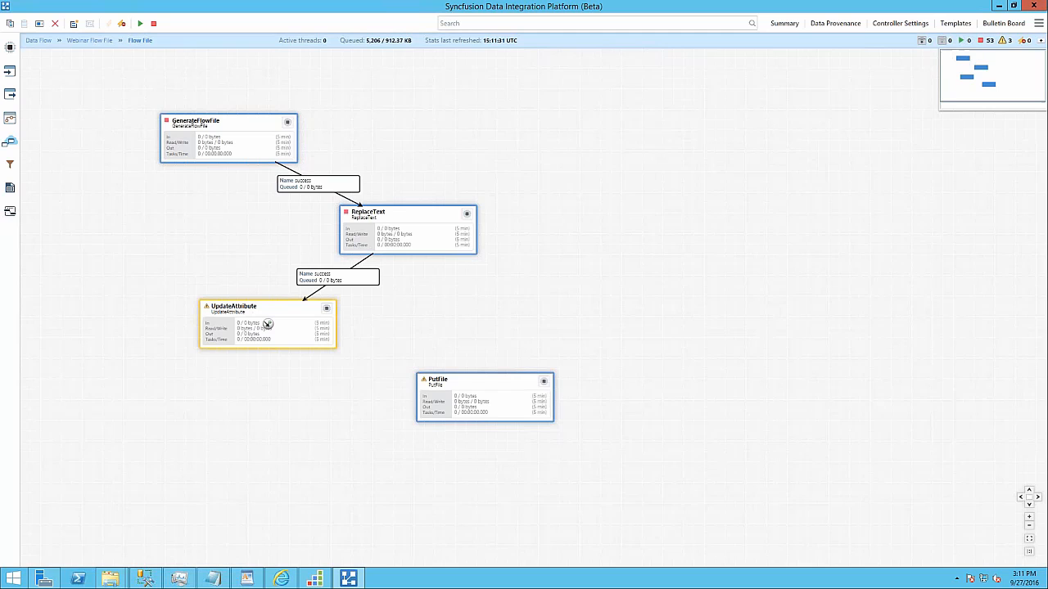
pyautogui.rightClick(252, 308)
pyautogui.click(409, 324)
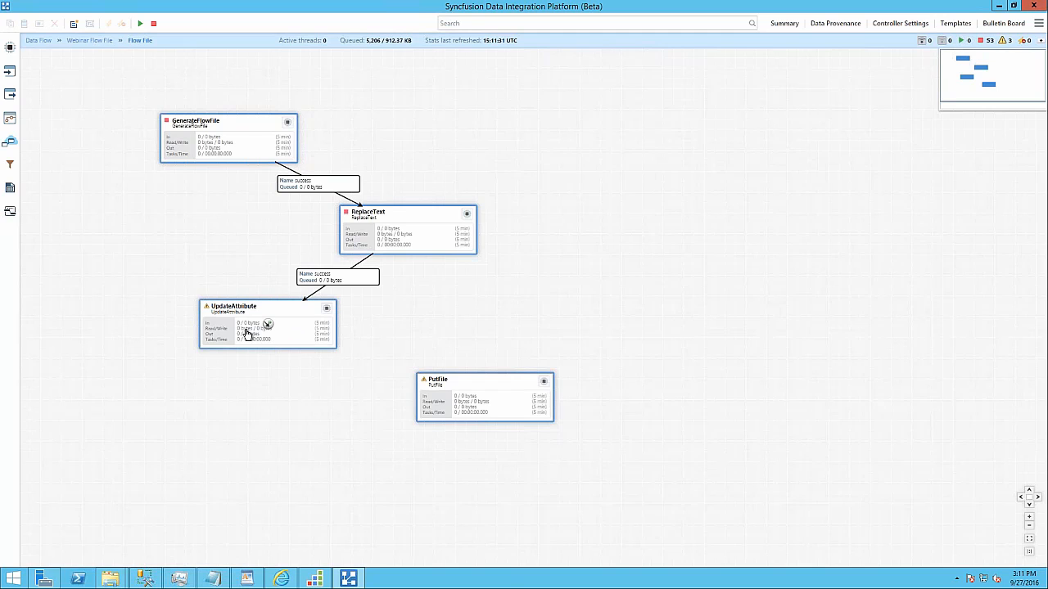
pyautogui.moveTo(270, 325); pyautogui.dragTo(492, 398)
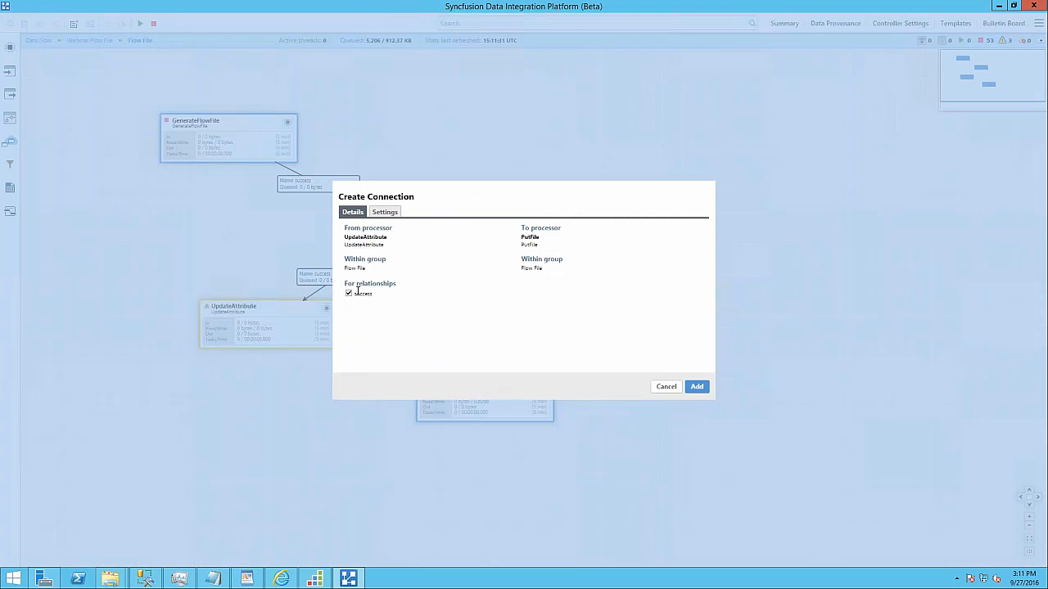
pyautogui.click(697, 386)
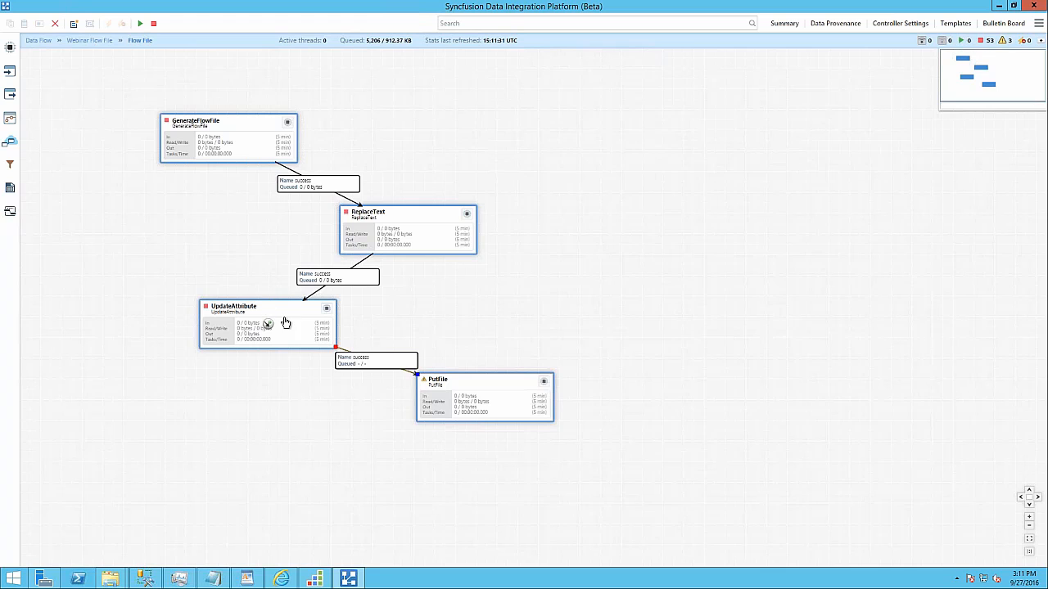
# Auto-terminate both the failure and success relationships of the PutFile processor and apply the change.
pyautogui.rightClick(472, 389)
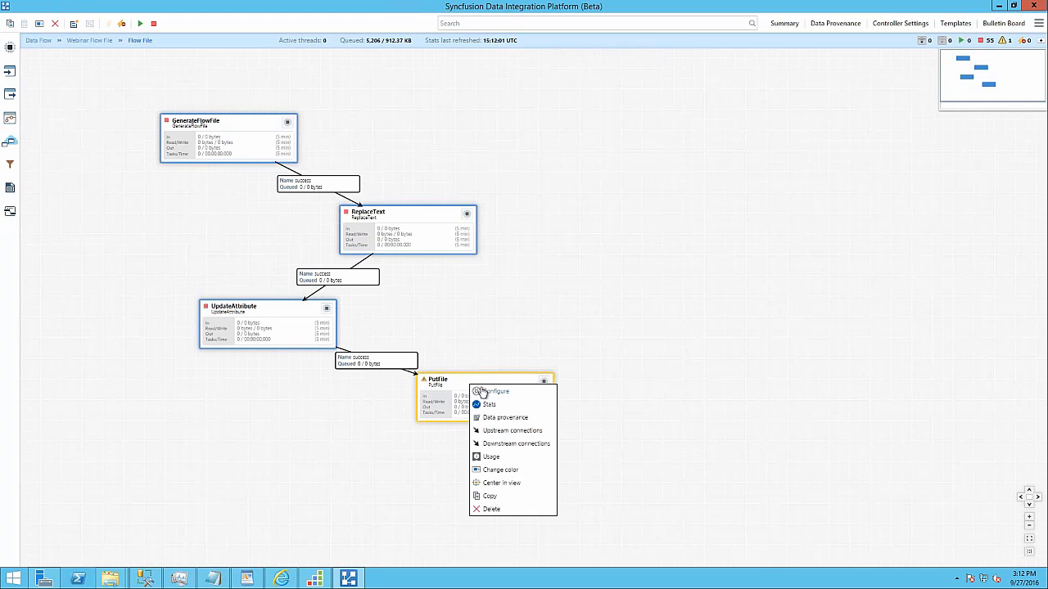
pyautogui.click(491, 391)
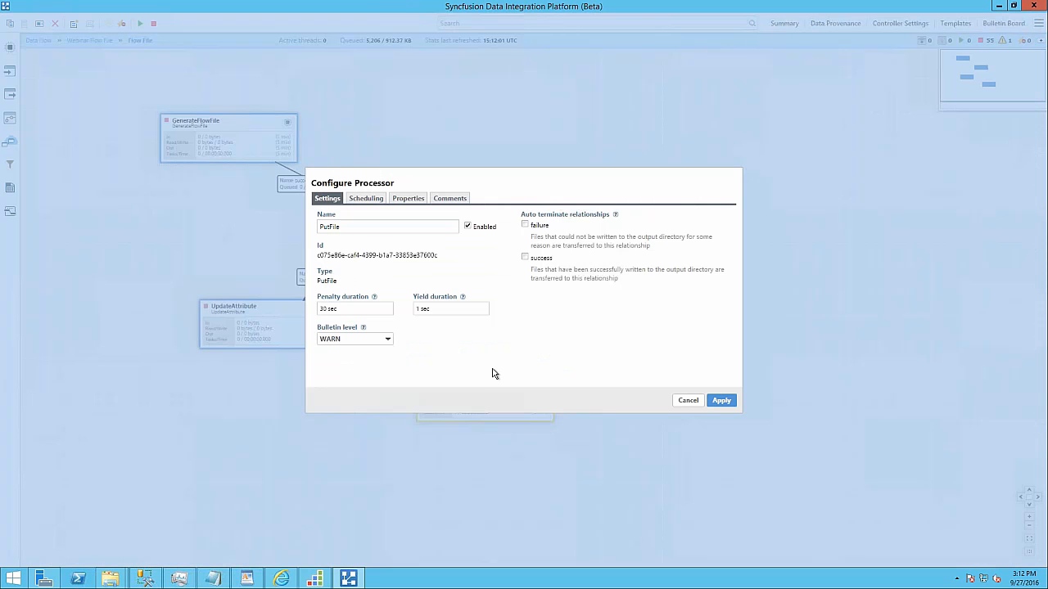
pyautogui.click(524, 226)
pyautogui.click(525, 259)
pyautogui.click(723, 402)
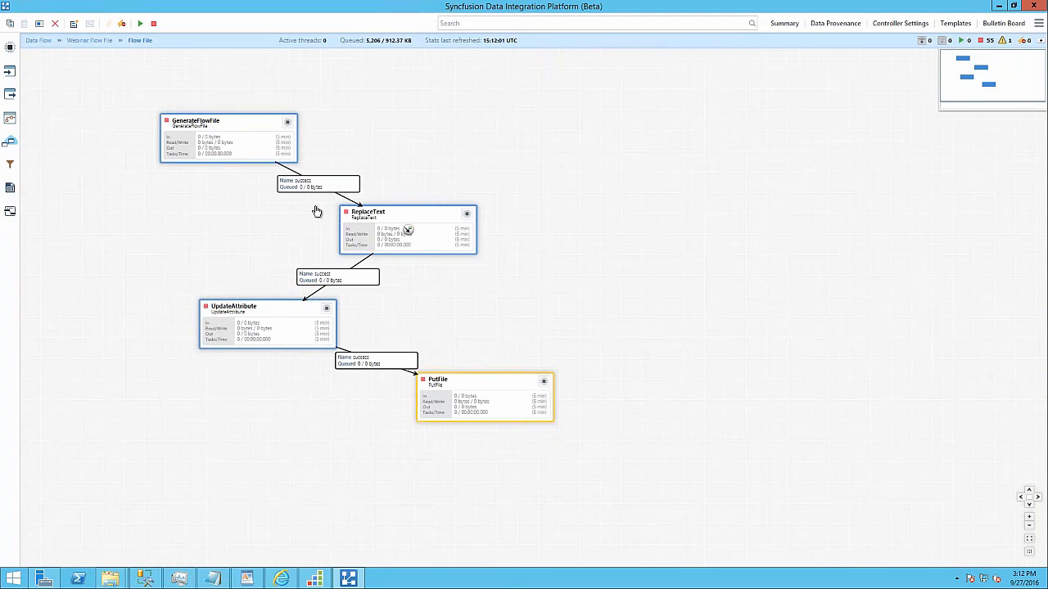
# Delete the old test folder from C:\ETLWebinar in File Explorer and return to the data flow canvas.
pyautogui.moveTo(106, 577)
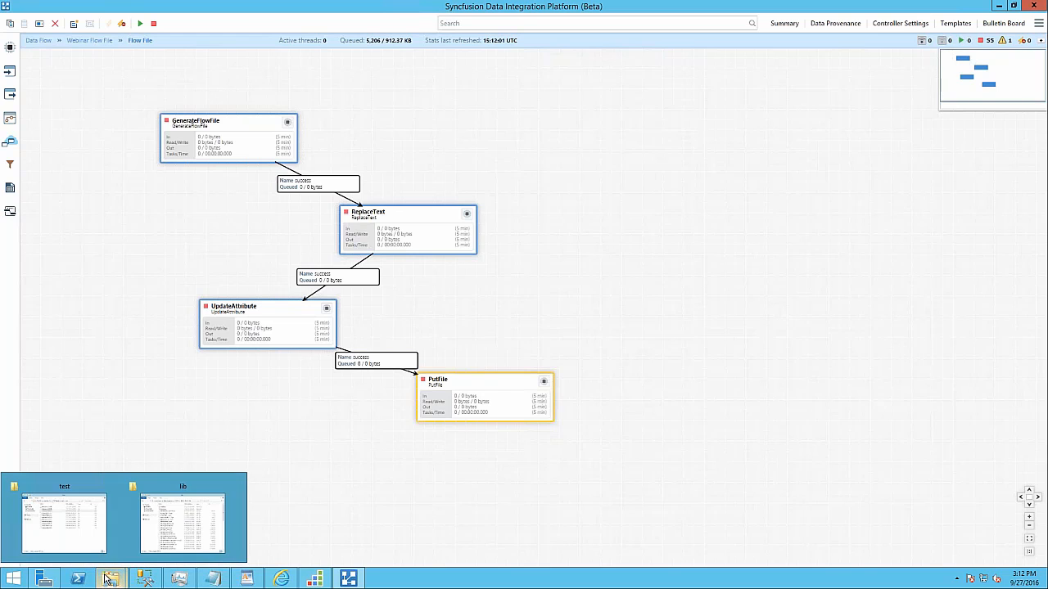
pyautogui.click(82, 522)
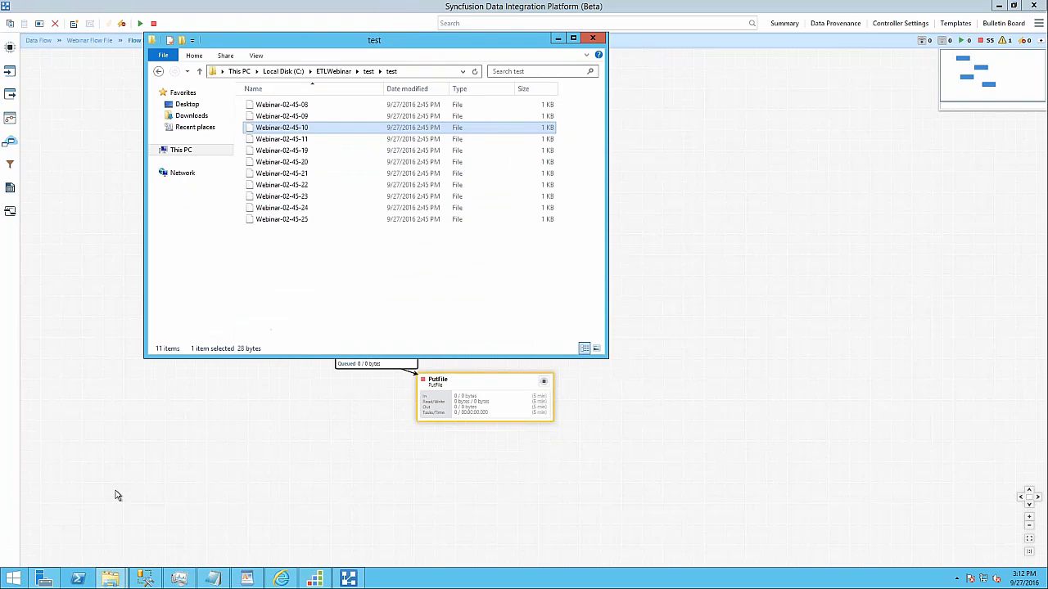
pyautogui.click(331, 71)
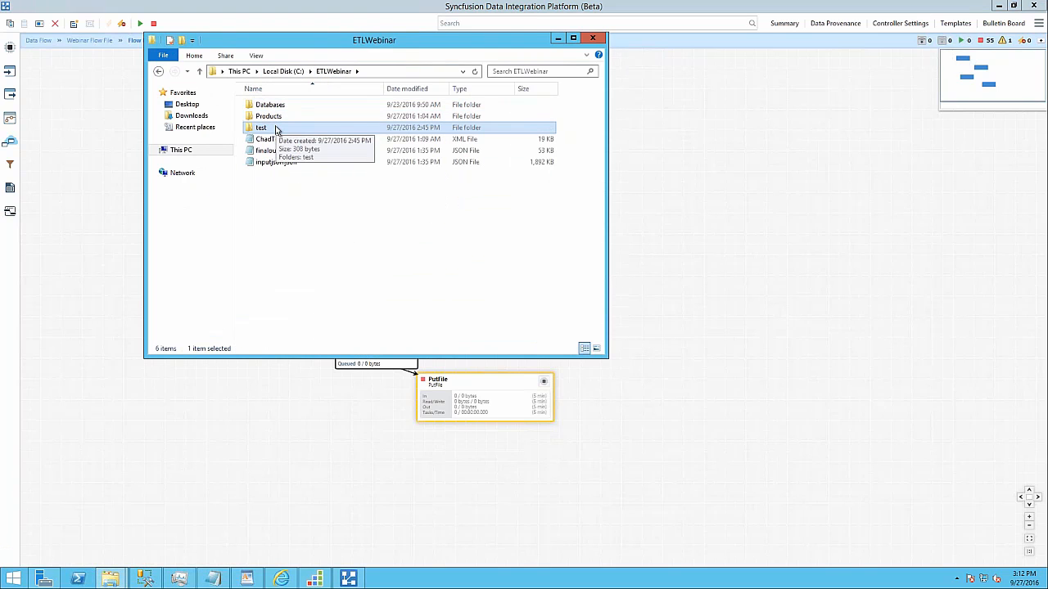
pyautogui.press('Delete')
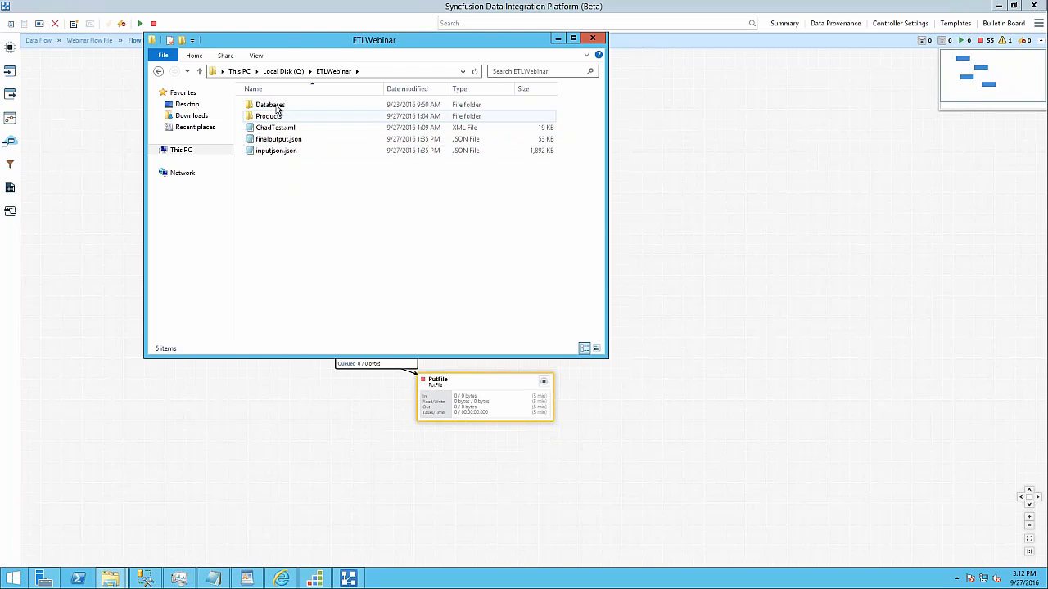
pyautogui.click(653, 275)
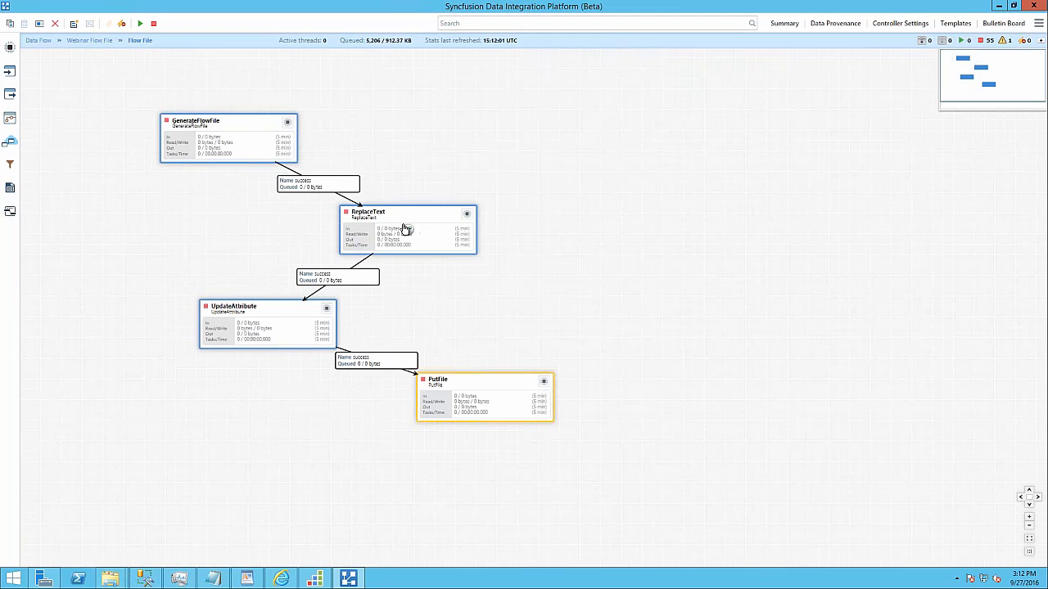
# Start the GenerateFlowFile, ReplaceText, UpdateAttribute and PutFile processors together.
pyautogui.click(207, 136)
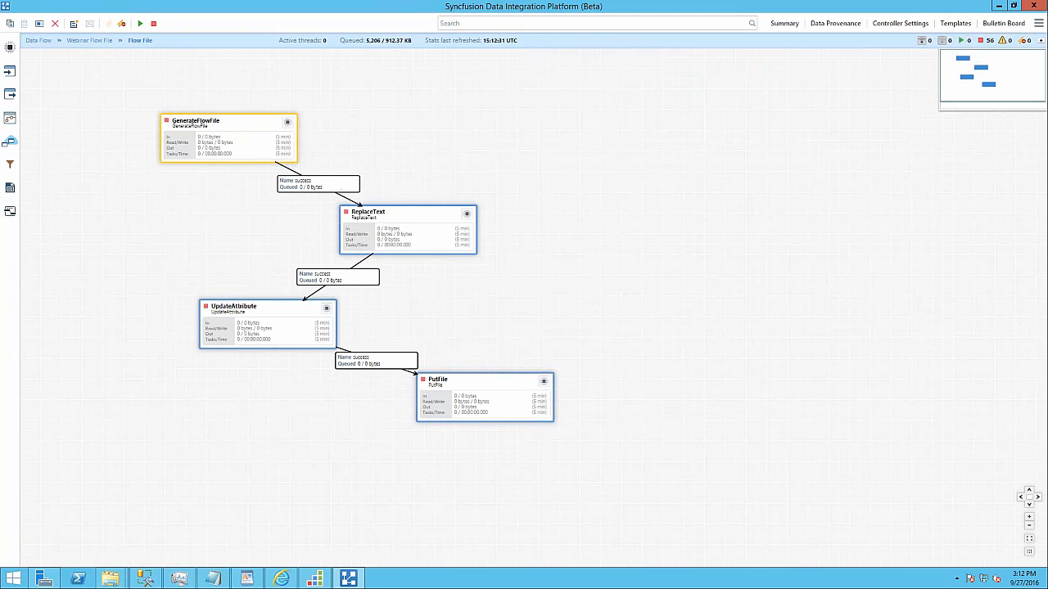
pyautogui.keyDown('shift'); pyautogui.click(384, 235); pyautogui.keyUp('shift')
pyautogui.keyDown('shift'); pyautogui.click(285, 318); pyautogui.keyUp('shift')
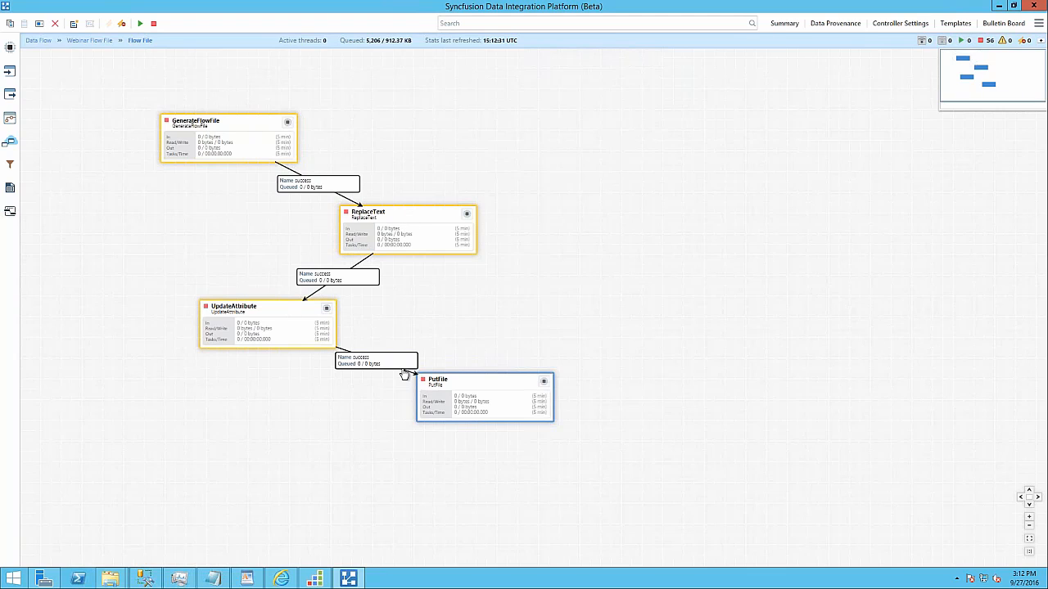
pyautogui.keyDown('shift'); pyautogui.click(470, 394); pyautogui.keyUp('shift')
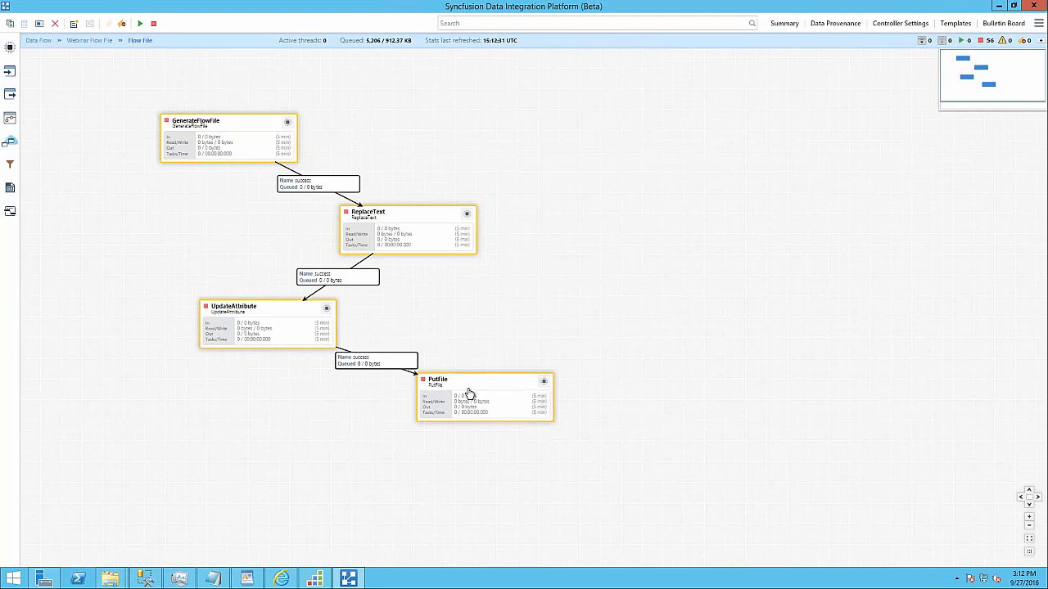
pyautogui.rightClick(390, 220)
pyautogui.click(406, 222)
# Inspect the content of the output file Webinar-03-12-46 from ETLWebinar\testing\test in Notepad, then close it.
pyautogui.moveTo(113, 567)
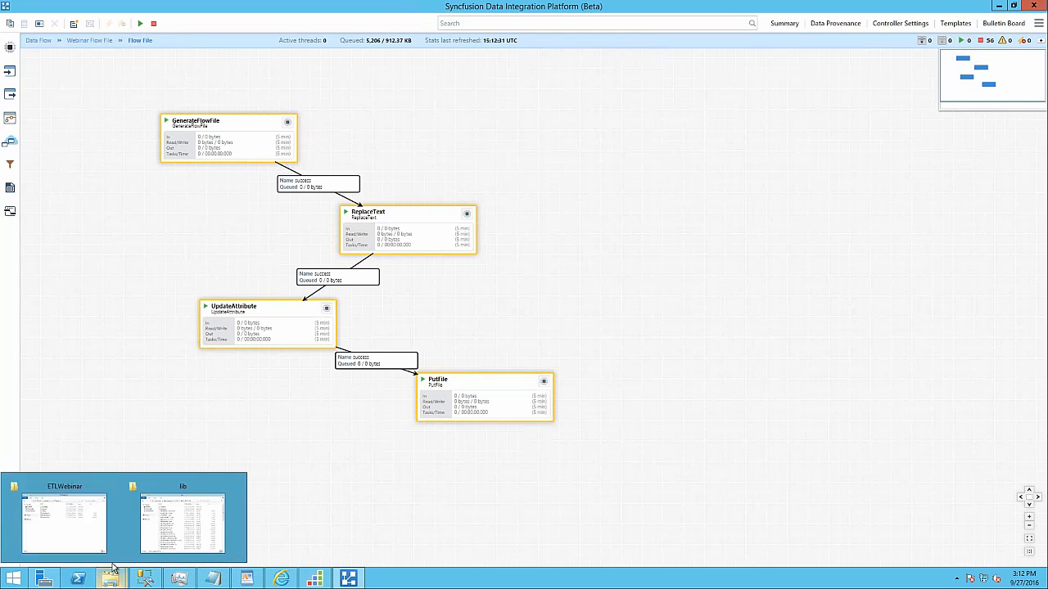
pyautogui.click(82, 523)
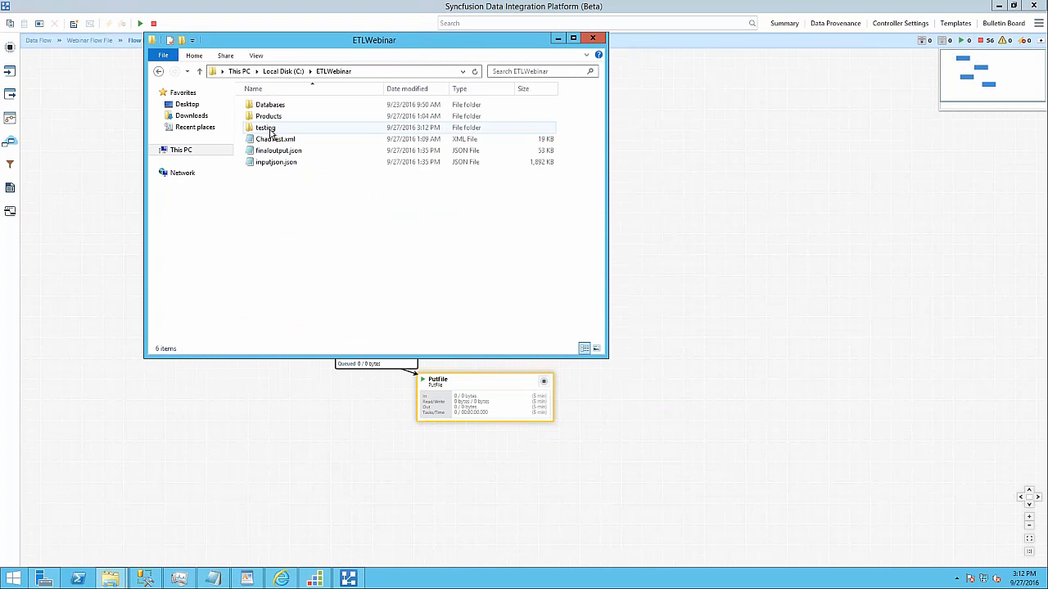
pyautogui.doubleClick(270, 130)
pyautogui.doubleClick(269, 109)
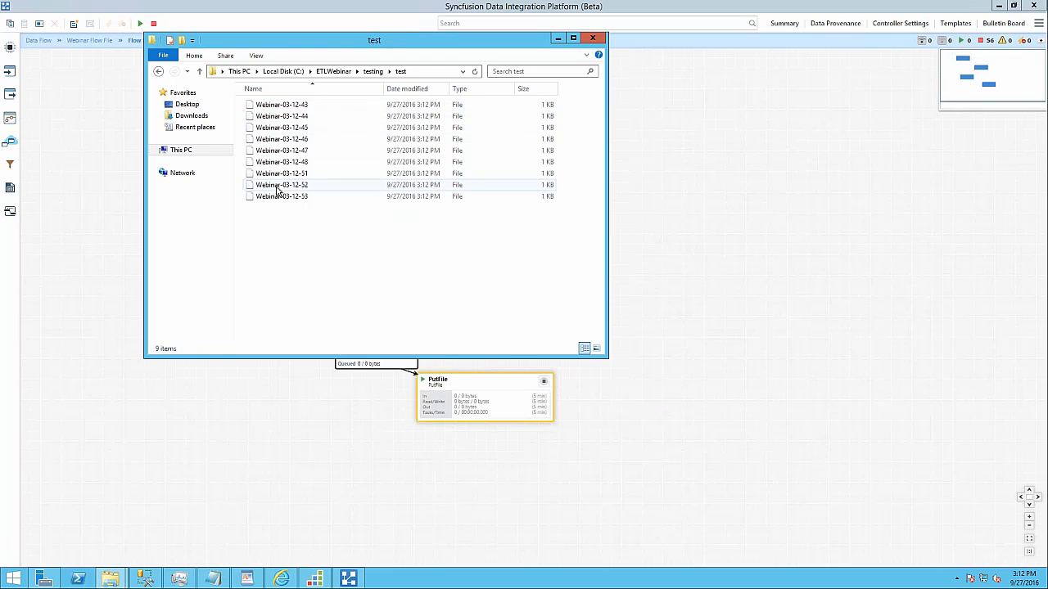
pyautogui.click(283, 187)
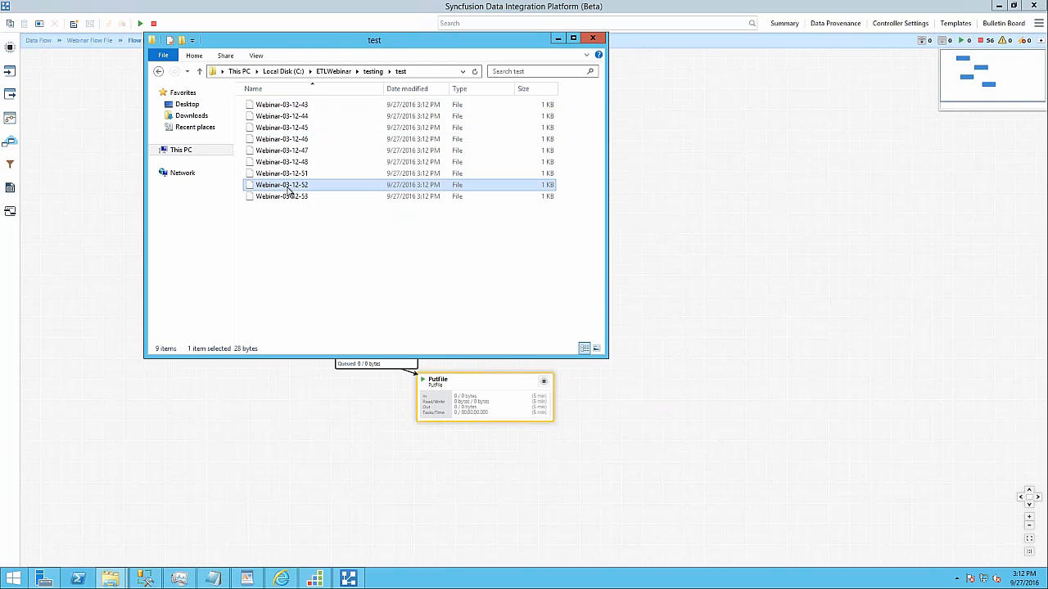
pyautogui.click(283, 141)
pyautogui.doubleClick(284, 141)
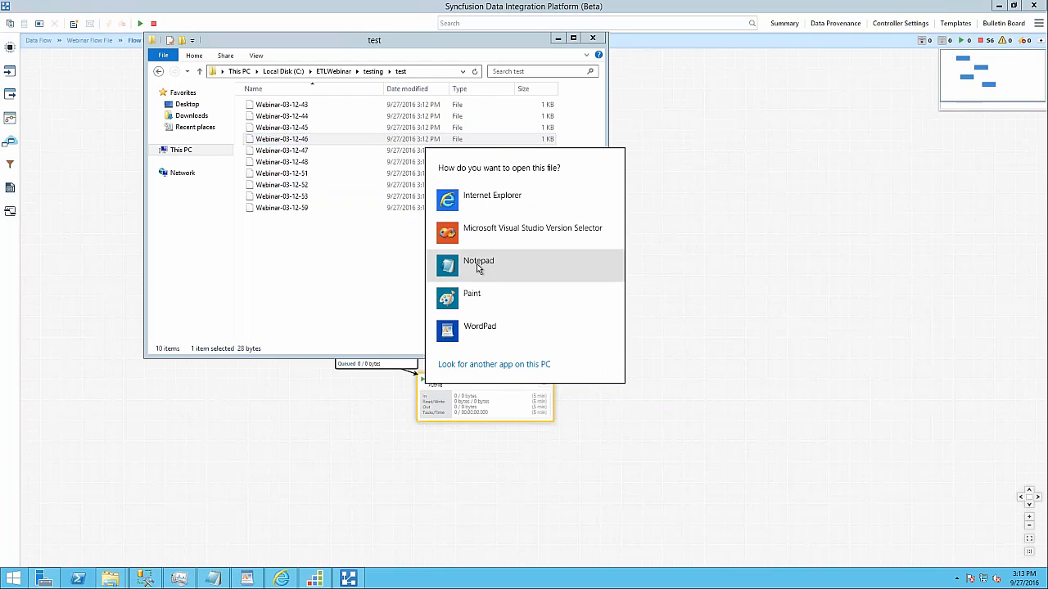
pyautogui.click(479, 271)
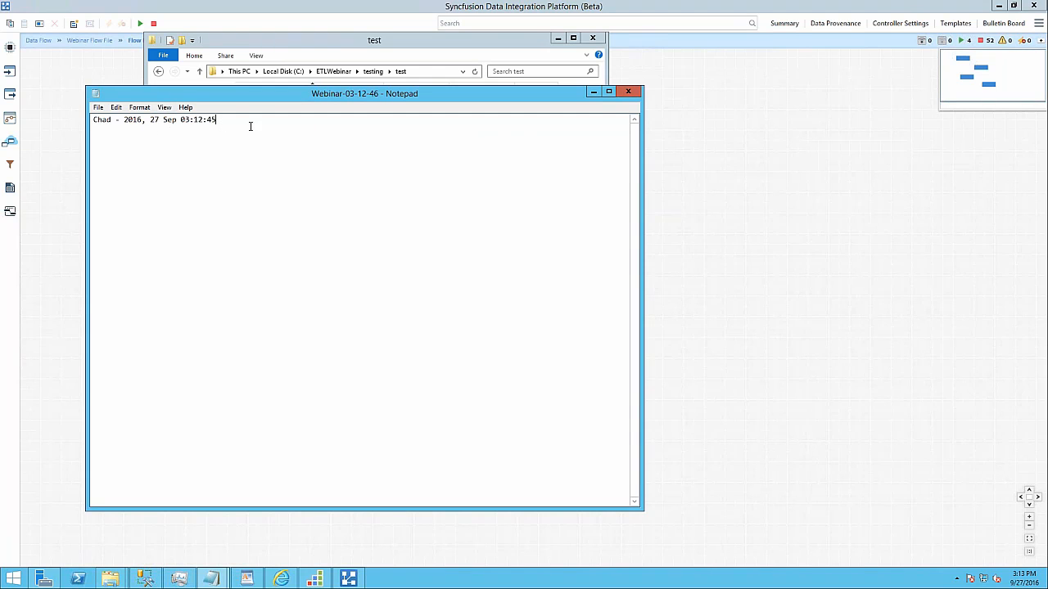
pyautogui.click(628, 92)
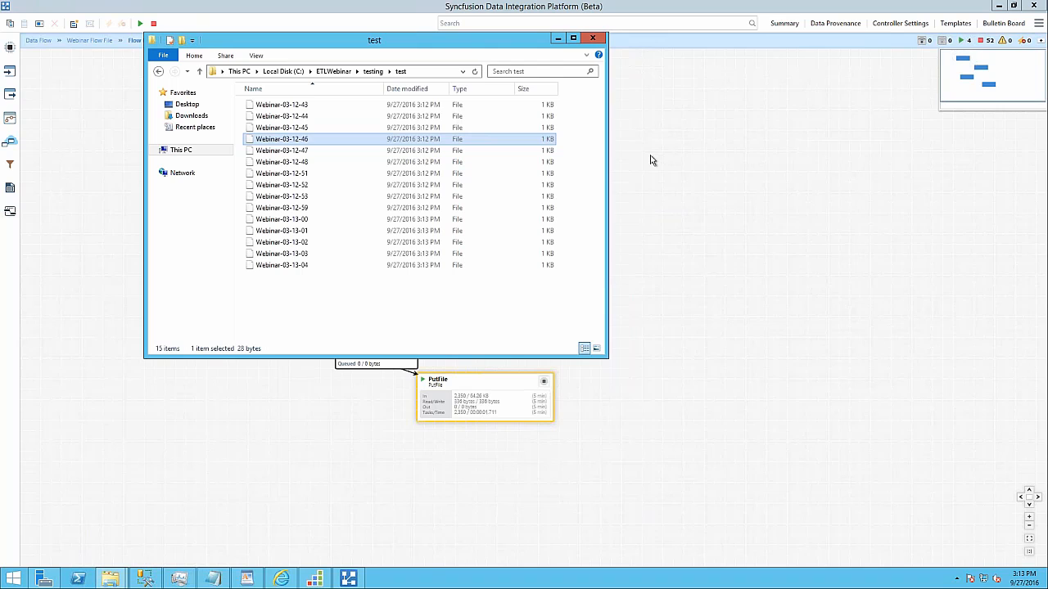
# Return to the data flow canvas and stop all four running processors.
pyautogui.click(651, 160)
pyautogui.rightClick(405, 214)
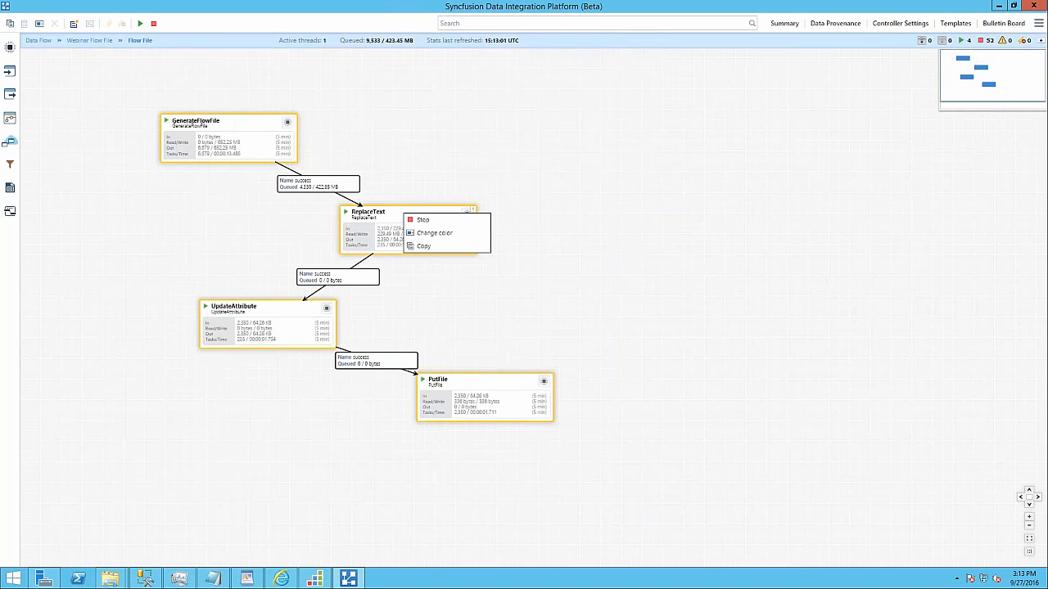
pyautogui.click(423, 220)
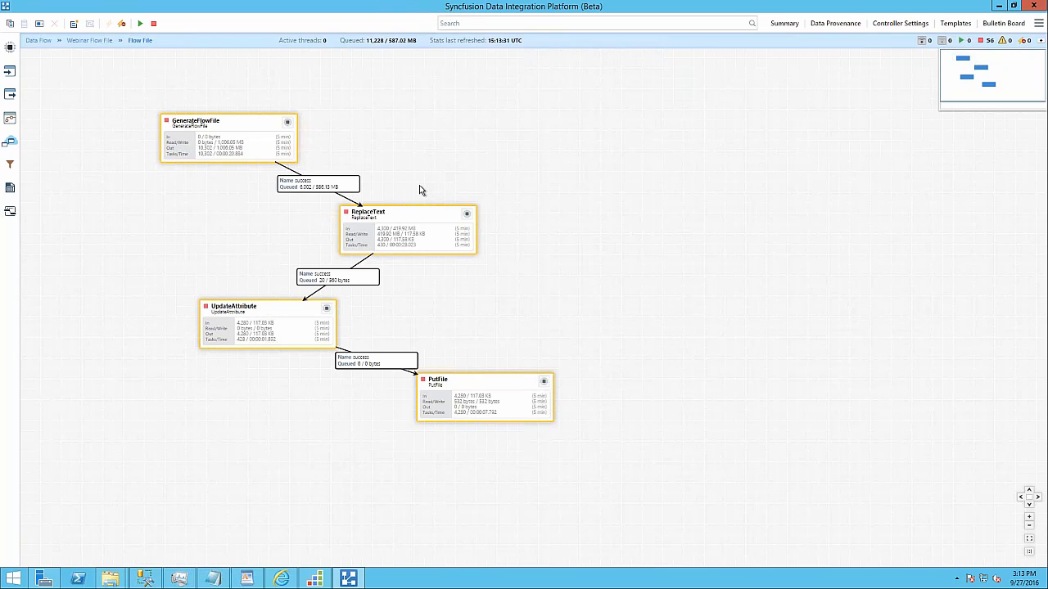
# Create a template named "Webinar" with the description "A simple flow" from the four selected processors.
pyautogui.click(954, 24)
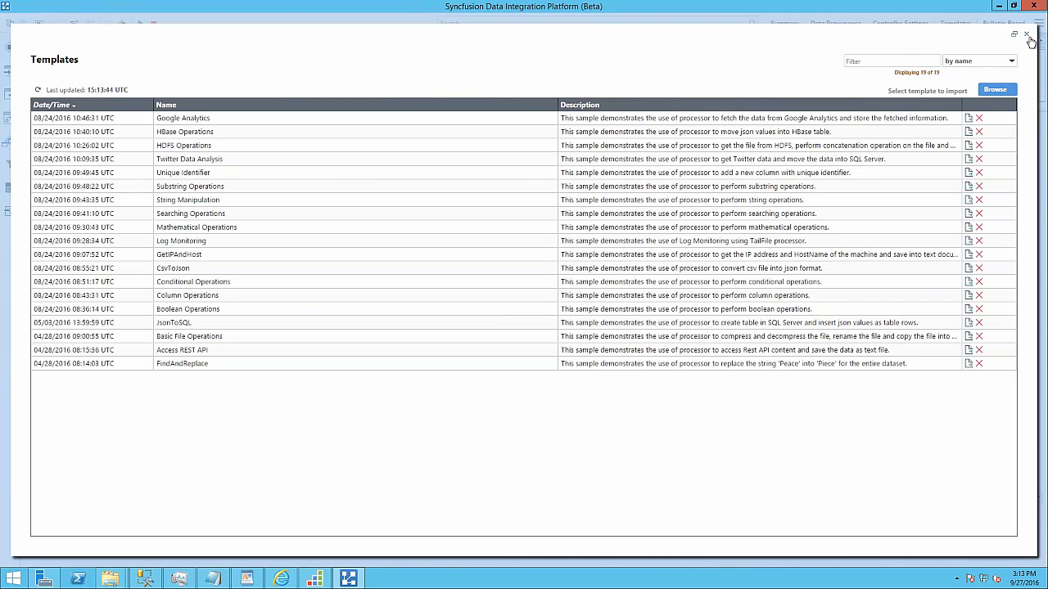
pyautogui.click(1026, 35)
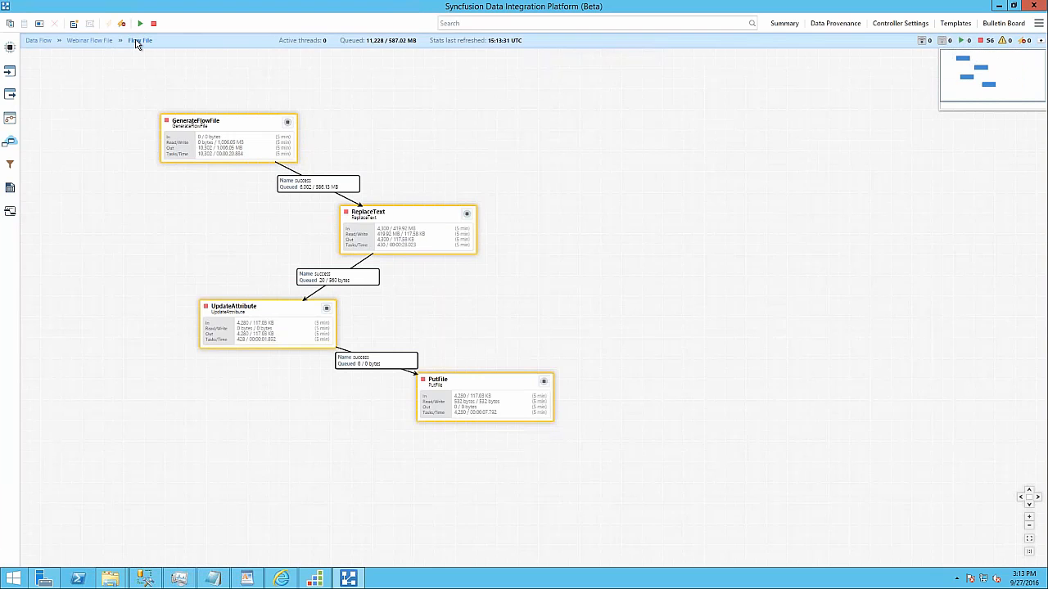
pyautogui.click(74, 25)
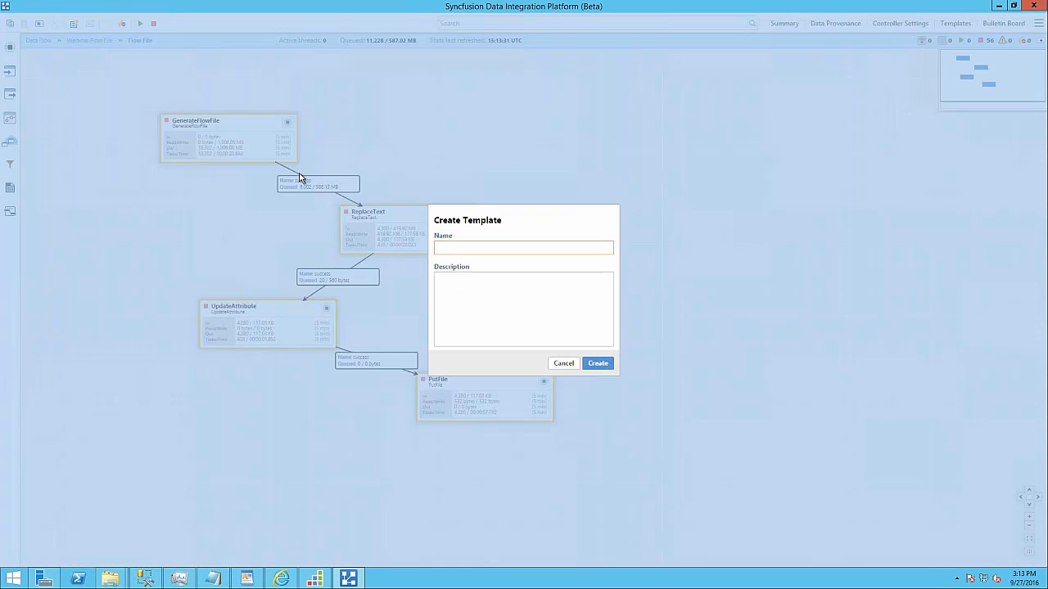
pyautogui.write('Webinar')
pyautogui.press('Tab')
pyautogui.write('A simpe')
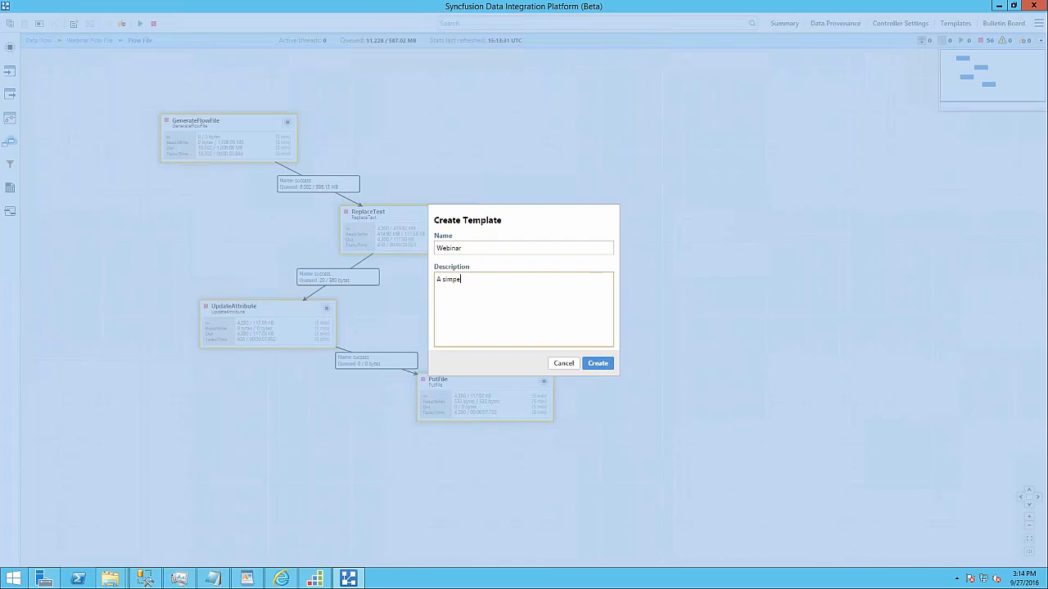
pyautogui.press('BackSpace')
pyautogui.write('le flow')
pyautogui.click(598, 363)
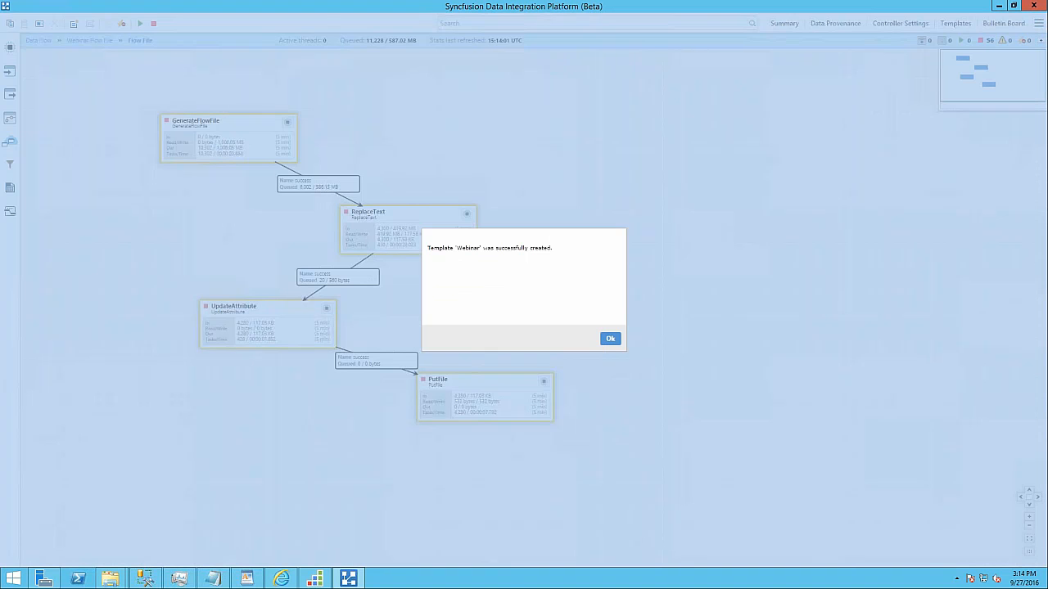
pyautogui.click(608, 340)
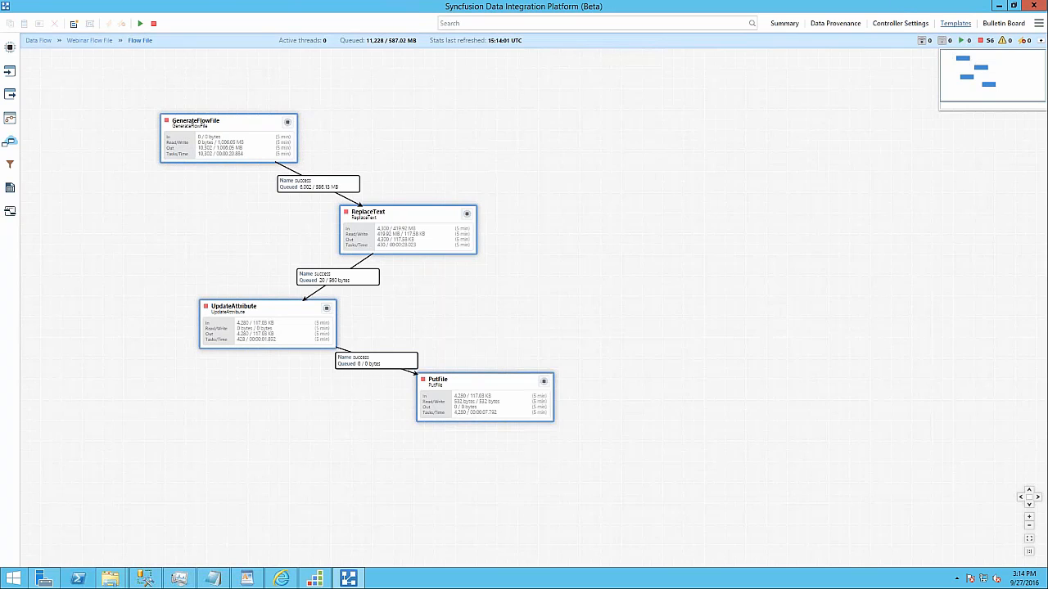
# Export the Webinar template as Webinar.xml into the C:\ETLWebinar folder and close the template list.
pyautogui.click(955, 23)
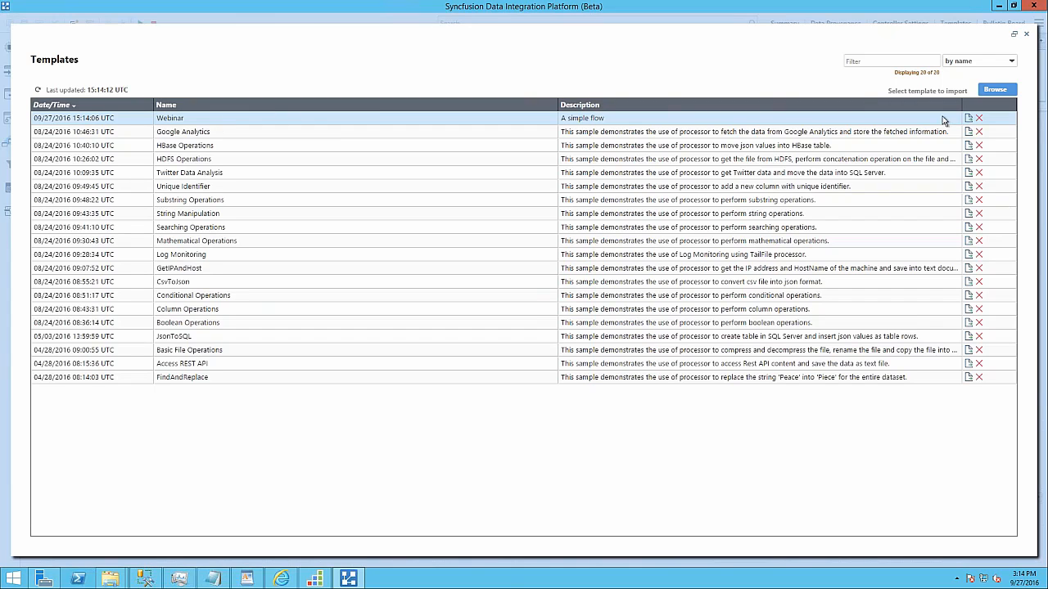
pyautogui.click(969, 118)
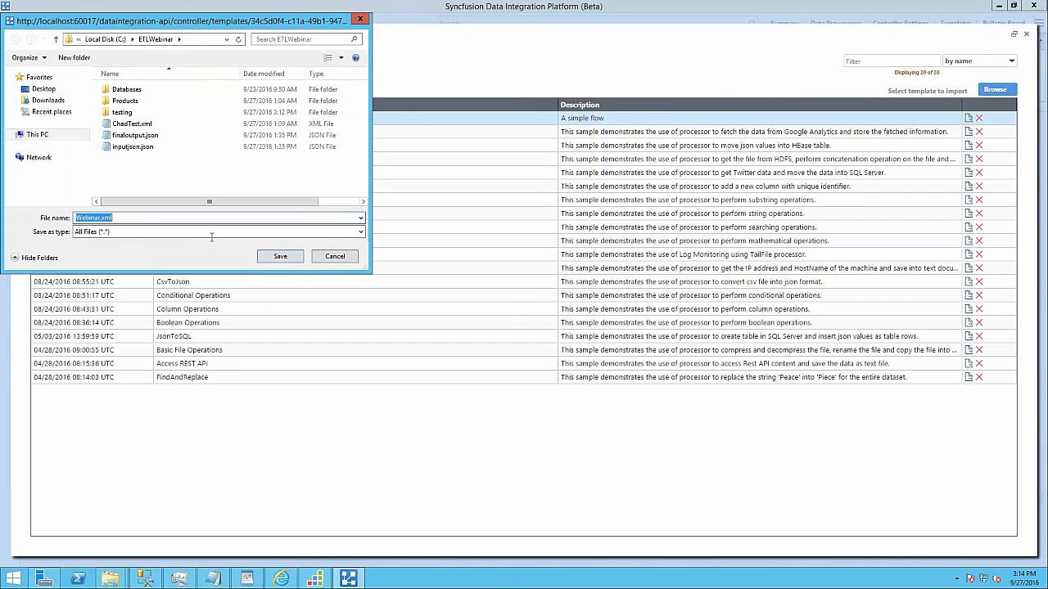
pyautogui.click(282, 256)
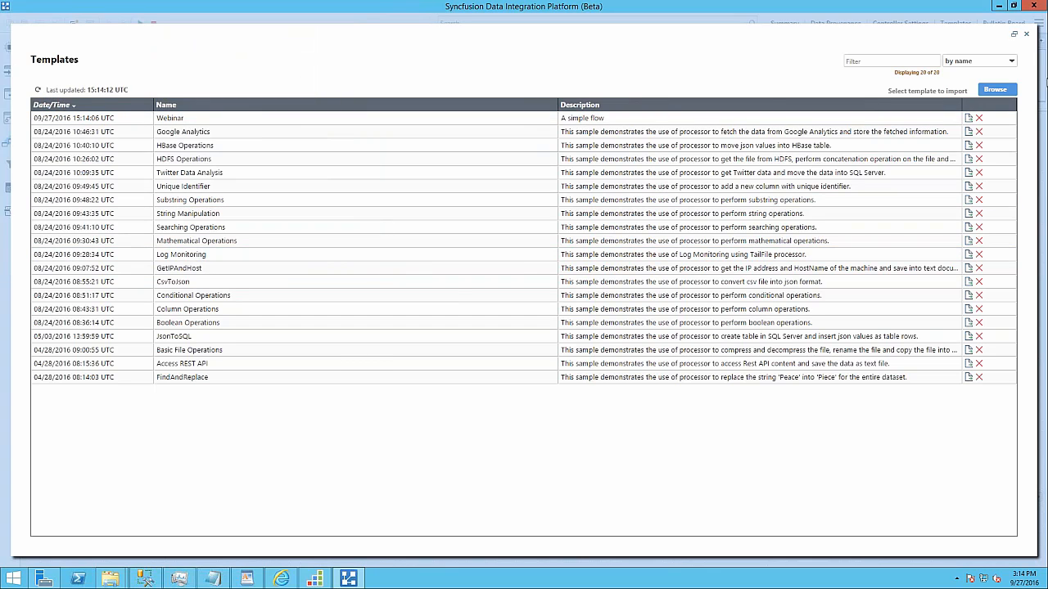
pyautogui.click(1027, 34)
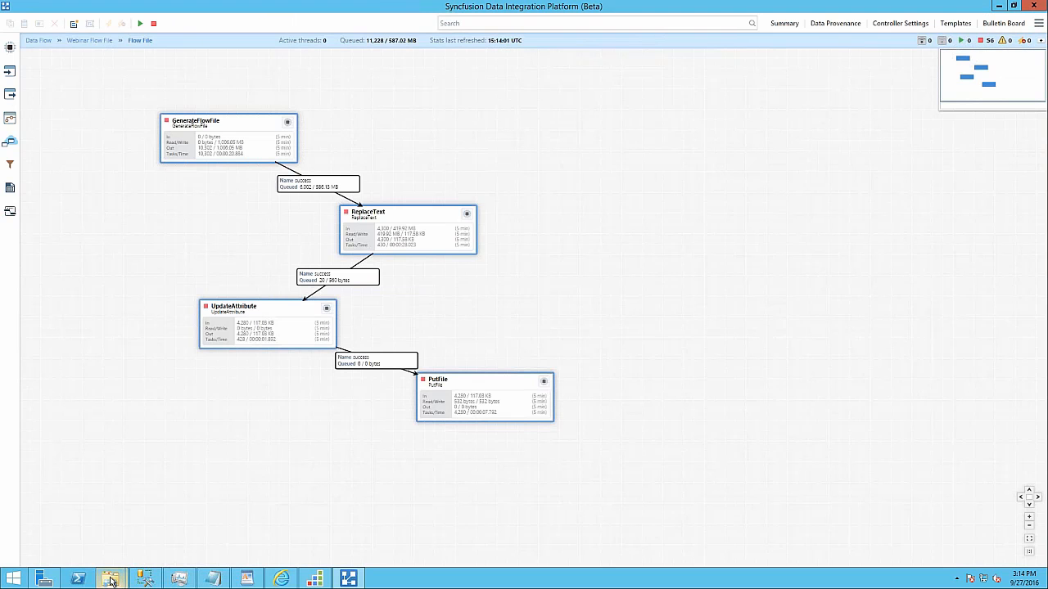
# Open the exported Webinar.xml from the C:\ETLWebinar folder for editing in Notepad.
pyautogui.moveTo(112, 579)
pyautogui.click(77, 514)
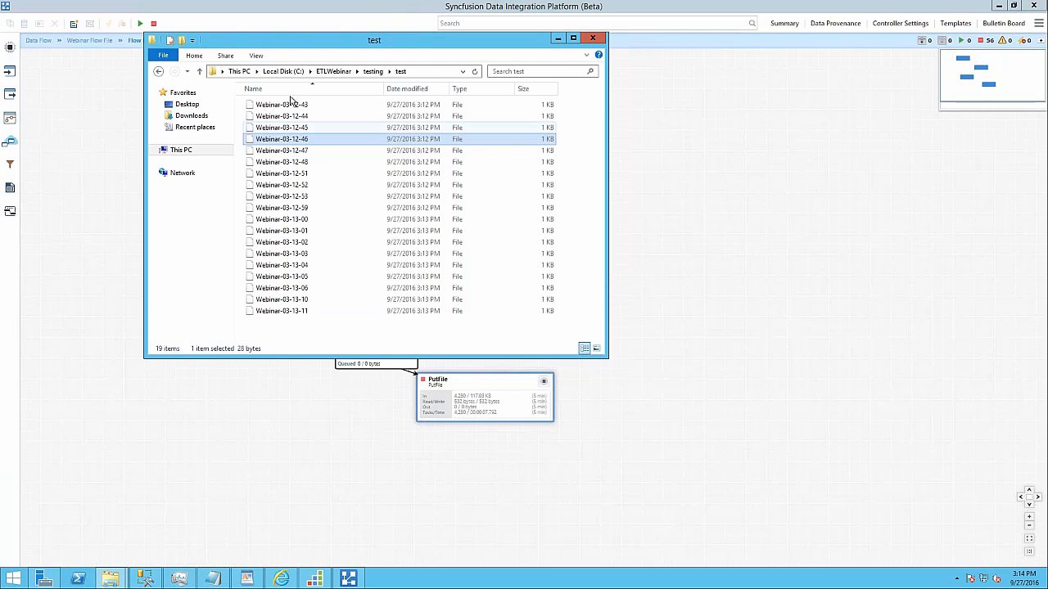
pyautogui.click(333, 71)
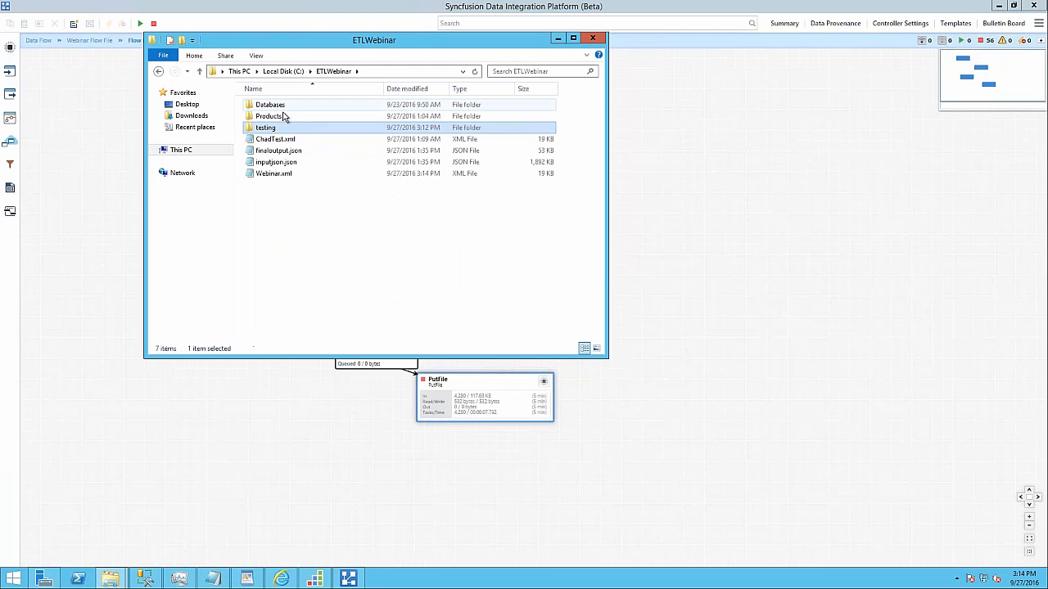
pyautogui.click(268, 174)
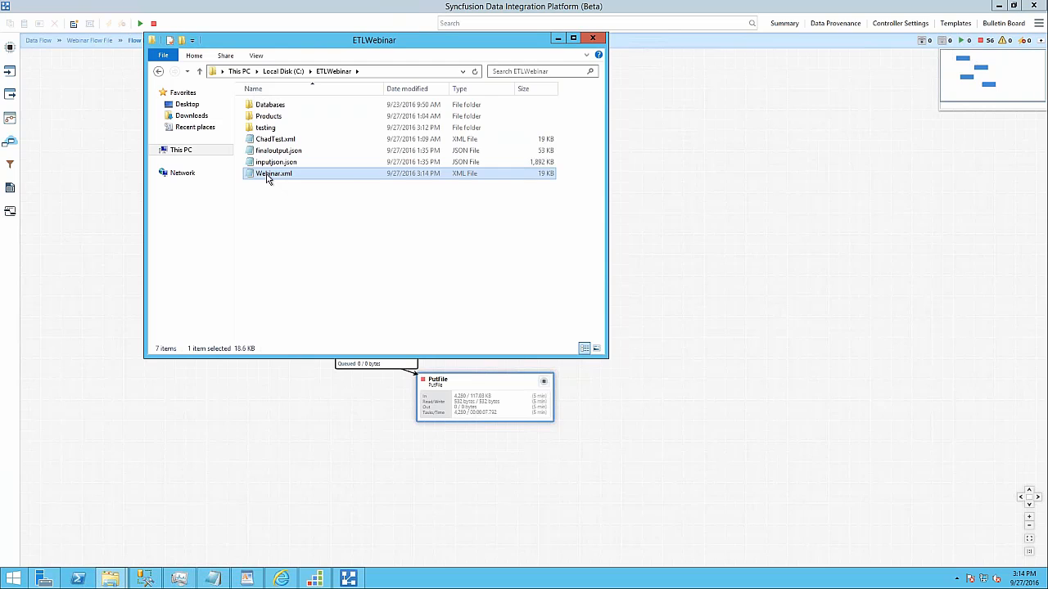
pyautogui.rightClick(268, 179)
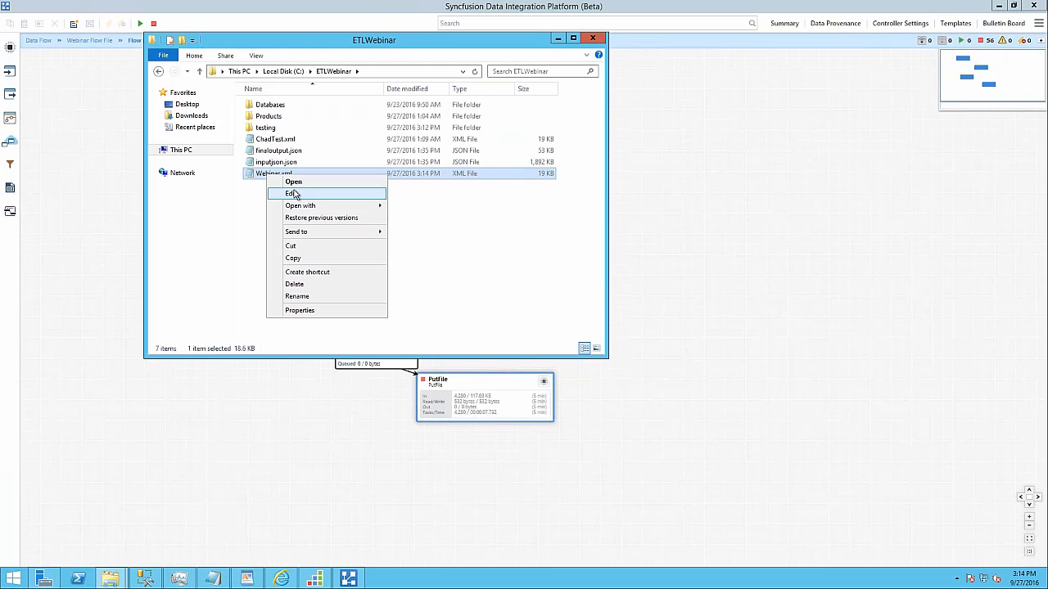
pyautogui.click(297, 190)
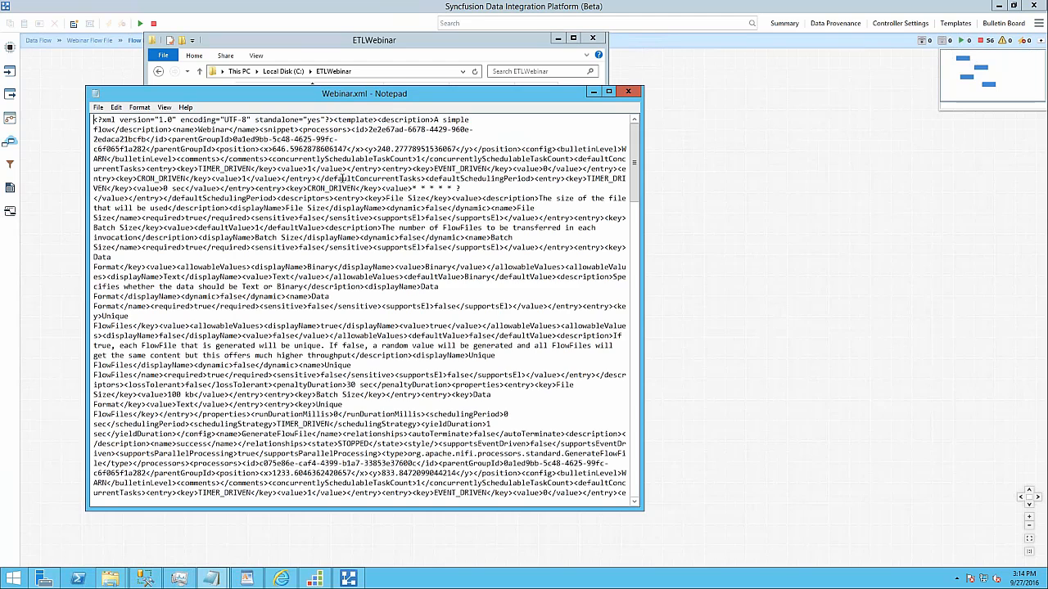
# Change the template name in the XML to "Webinar test", save the file and close it.
pyautogui.click(229, 120)
pyautogui.click(227, 129)
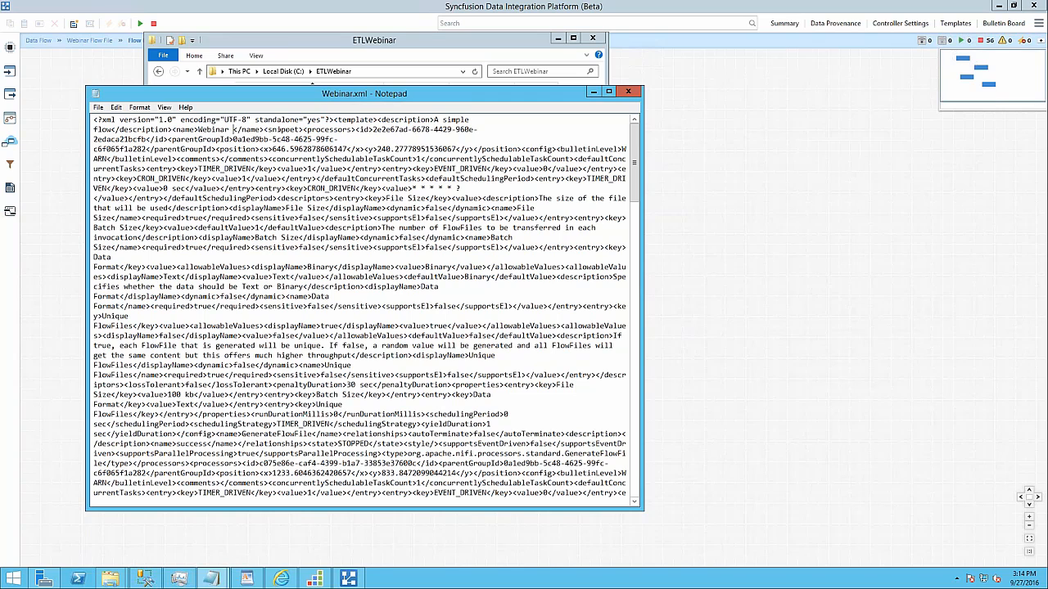
pyautogui.write('test')
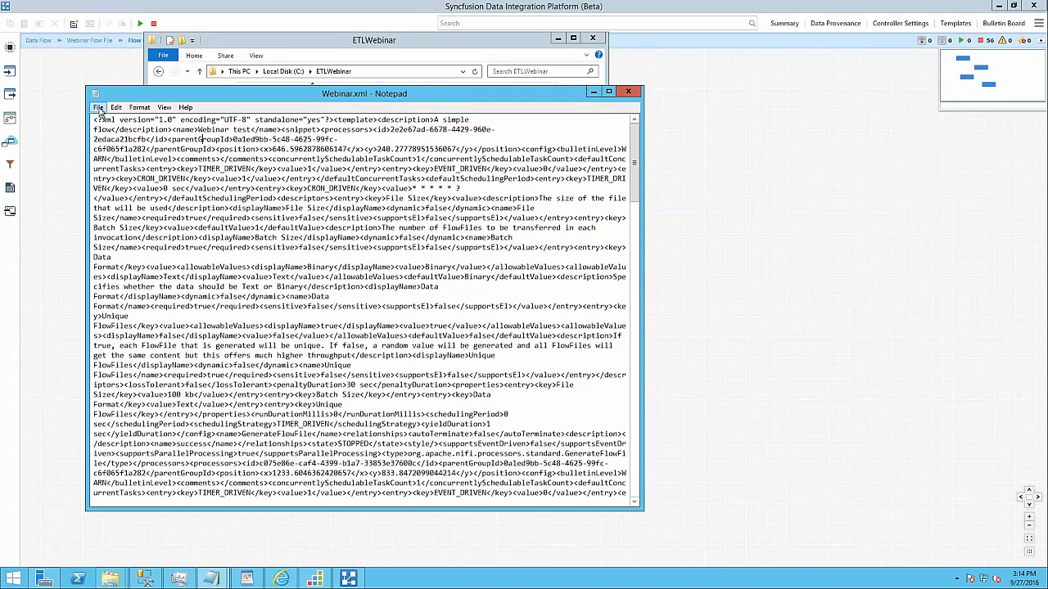
pyautogui.click(98, 107)
pyautogui.click(114, 144)
pyautogui.click(628, 91)
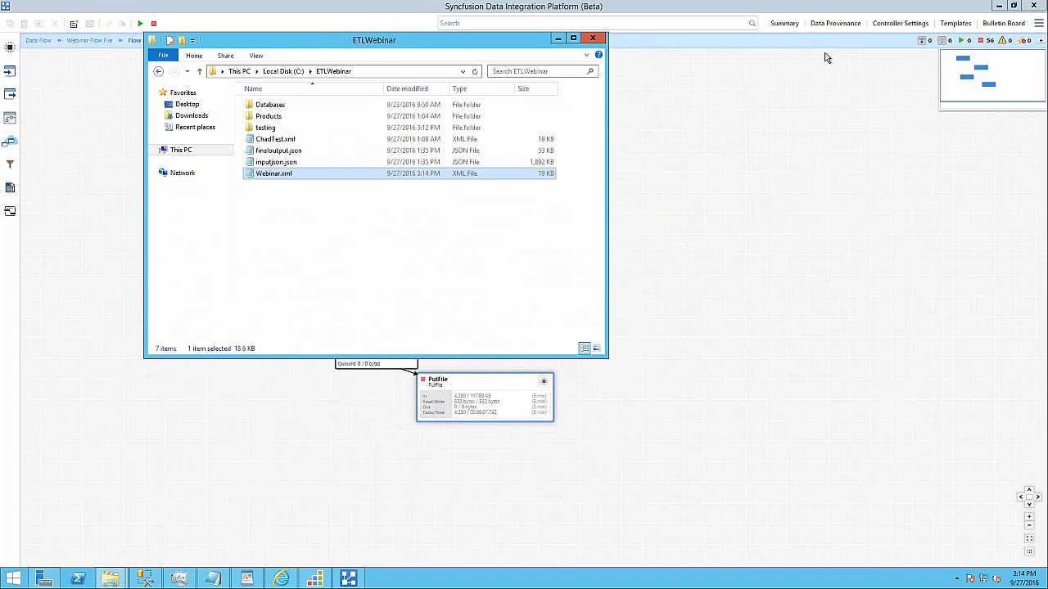
# Import the edited Webinar.xml from the C:\ETLWebinar folder as a template and close the template list.
pyautogui.click(951, 24)
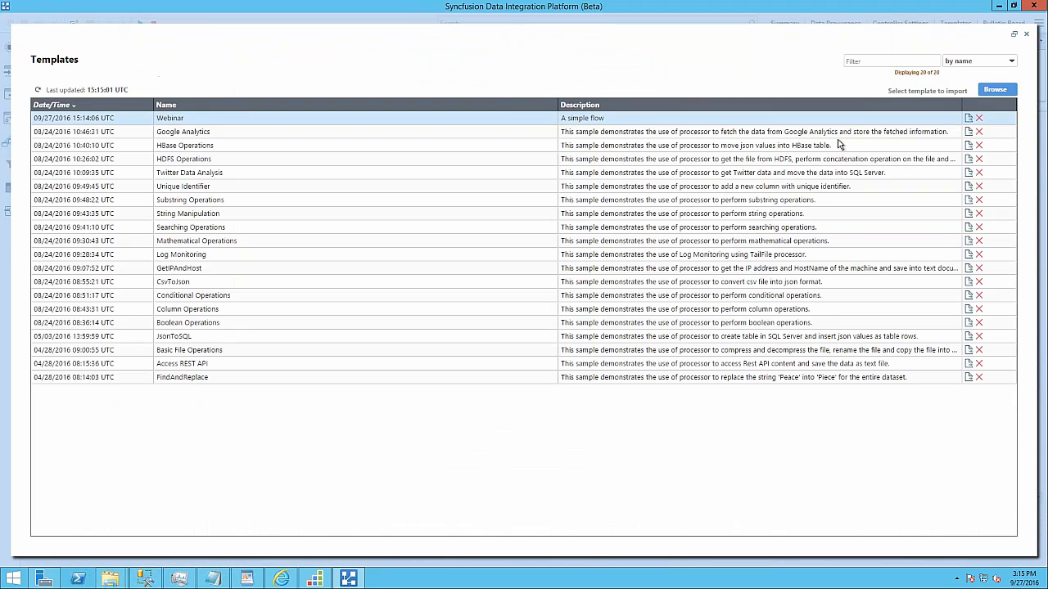
pyautogui.click(991, 88)
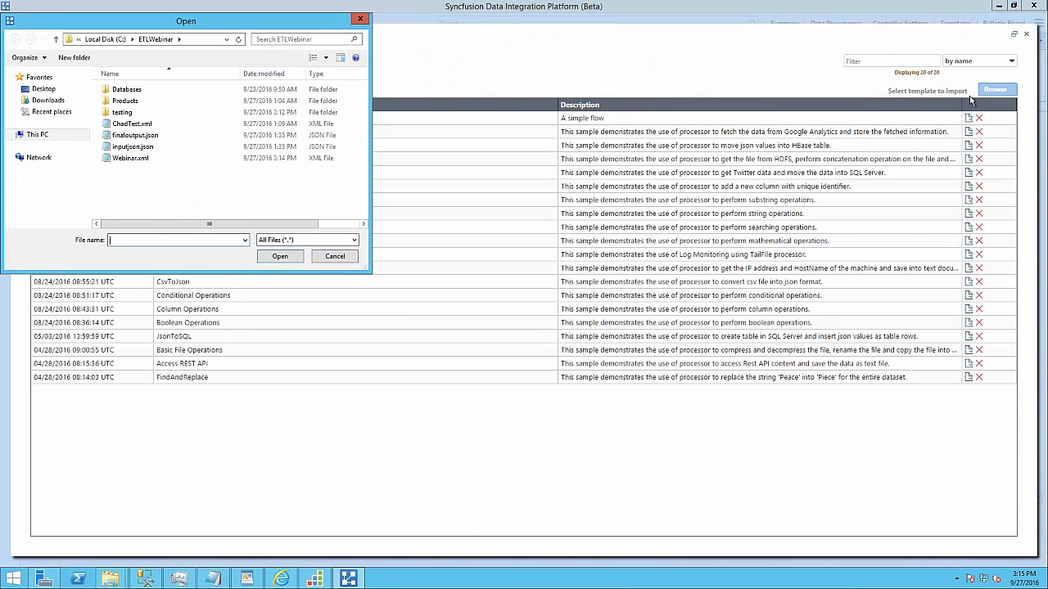
pyautogui.click(133, 161)
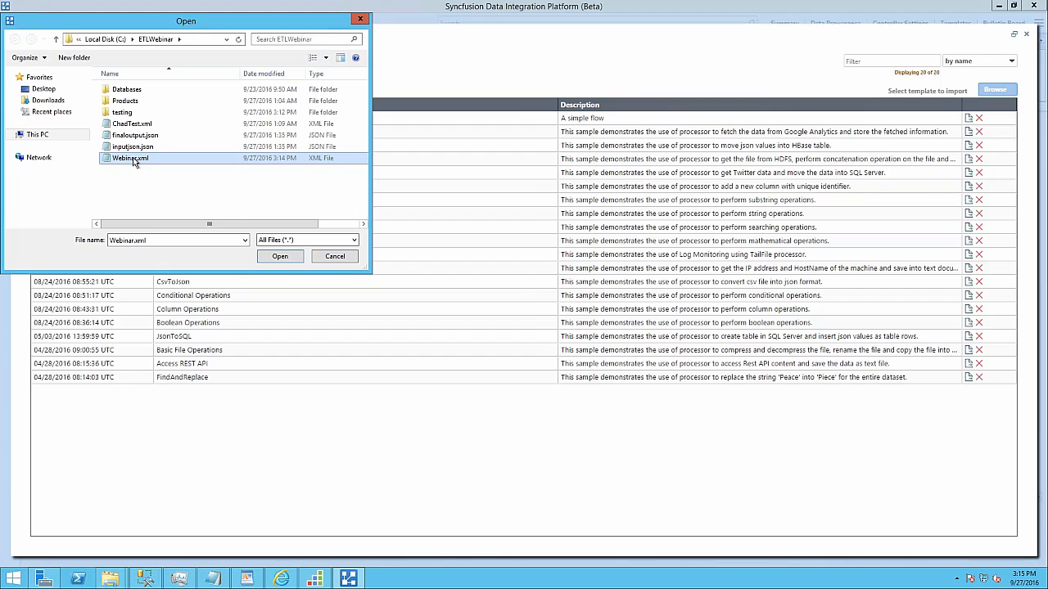
pyautogui.click(279, 258)
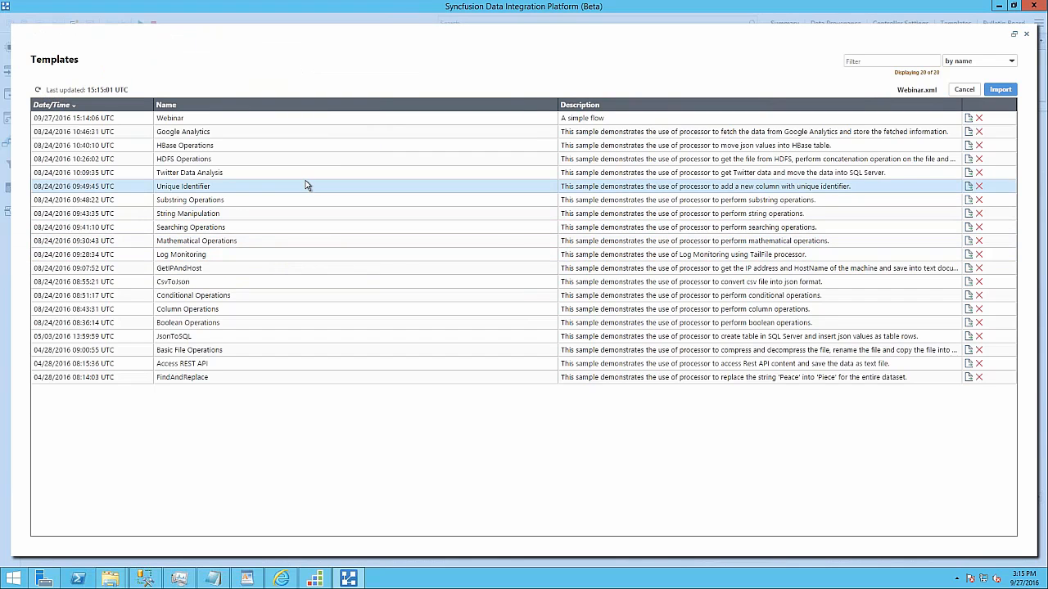
pyautogui.click(999, 90)
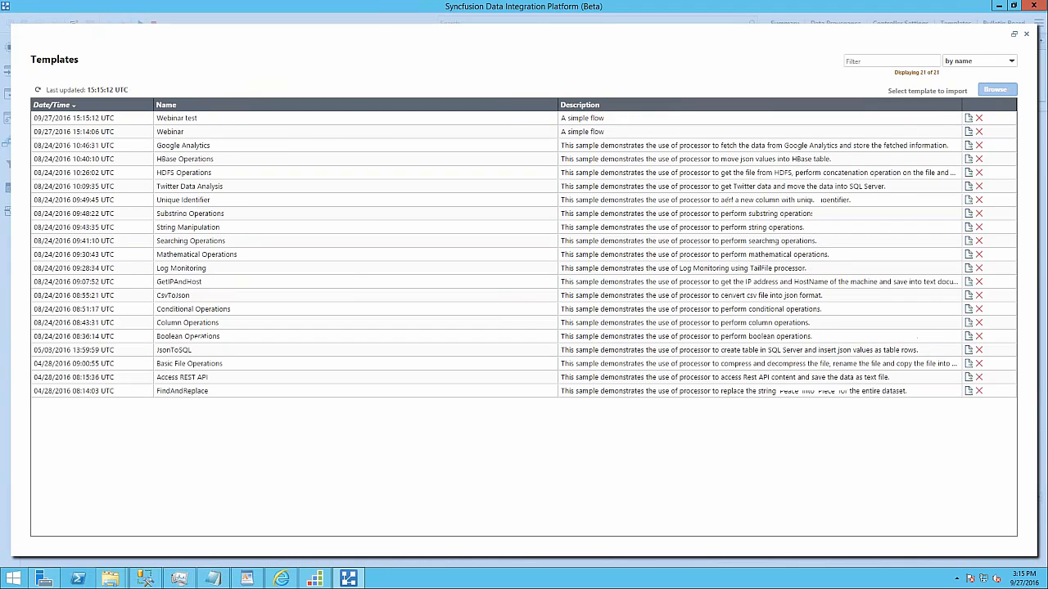
pyautogui.click(1025, 33)
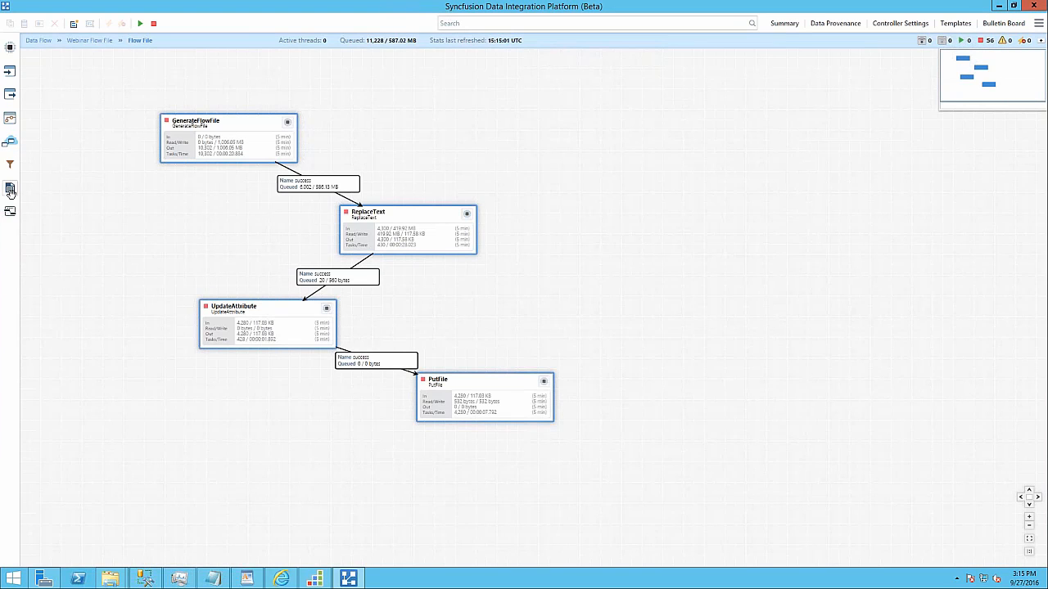
# Instantiate the Webinar template on the empty canvas area beside the existing four-processor flow.
pyautogui.moveTo(9, 190); pyautogui.dragTo(637, 150)
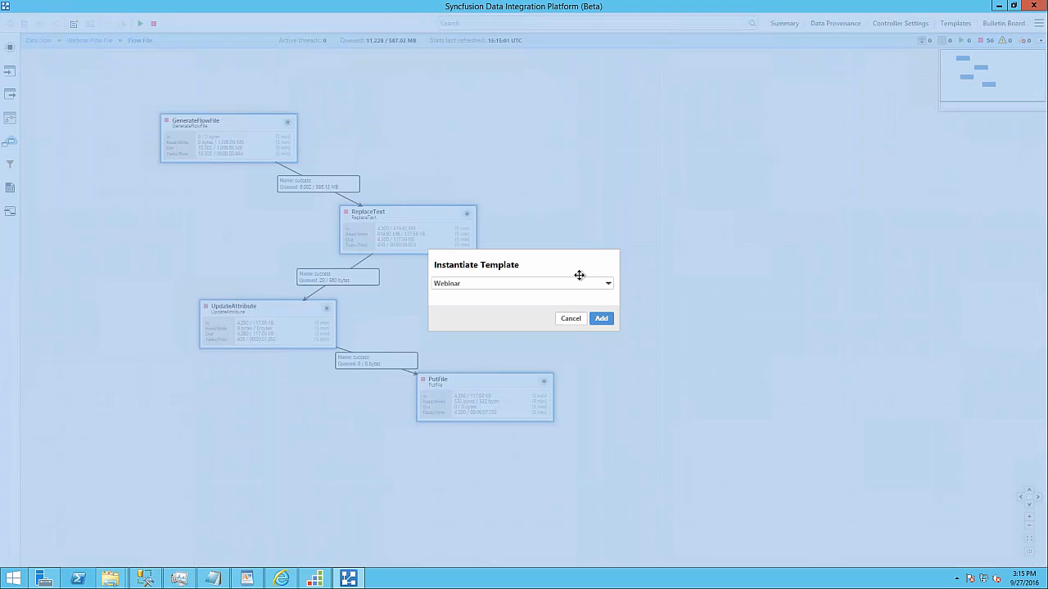
pyautogui.click(605, 285)
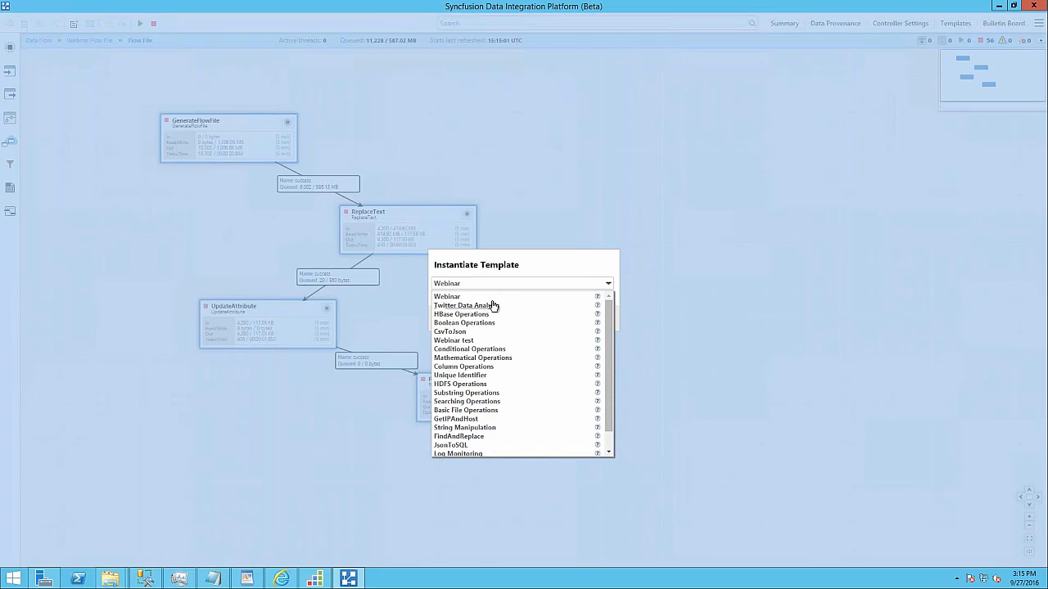
pyautogui.click(447, 297)
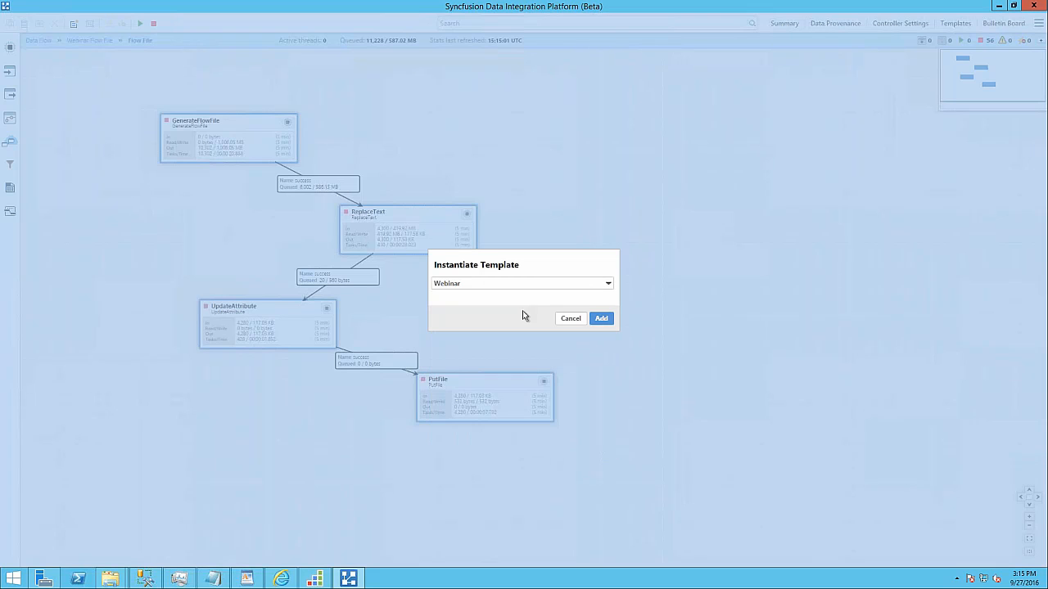
pyautogui.click(601, 318)
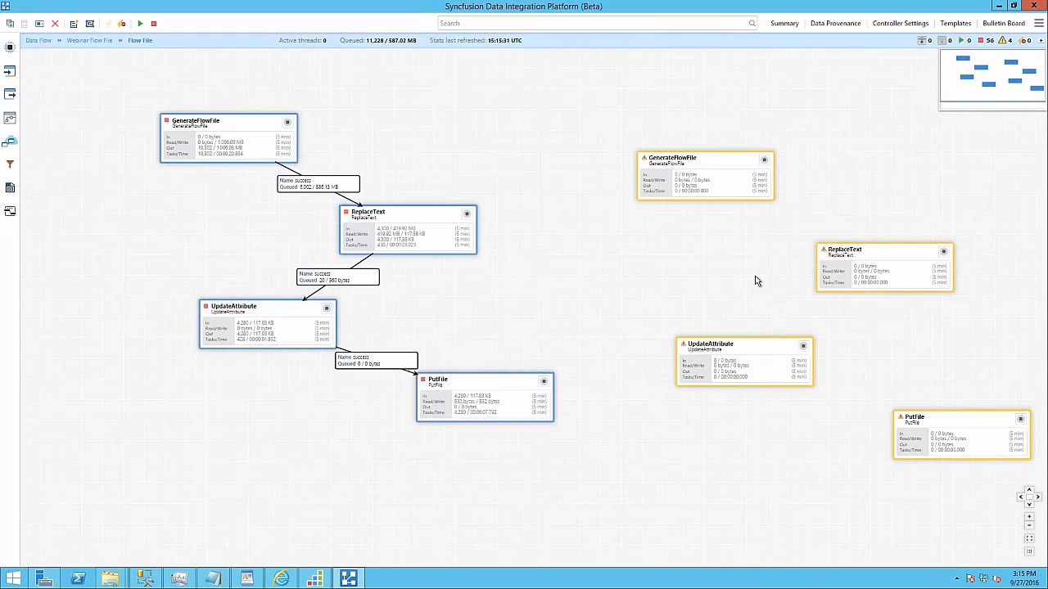
# Review the properties of the newly added GenerateFlowFile processor without changing them, and clear the selection.
pyautogui.rightClick(729, 178)
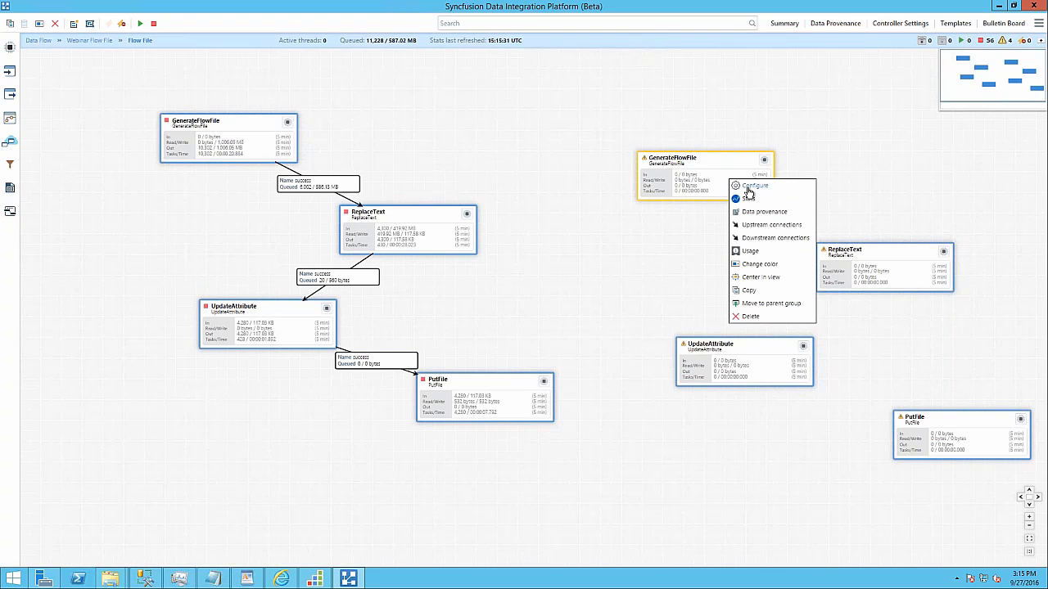
pyautogui.click(737, 193)
pyautogui.click(409, 199)
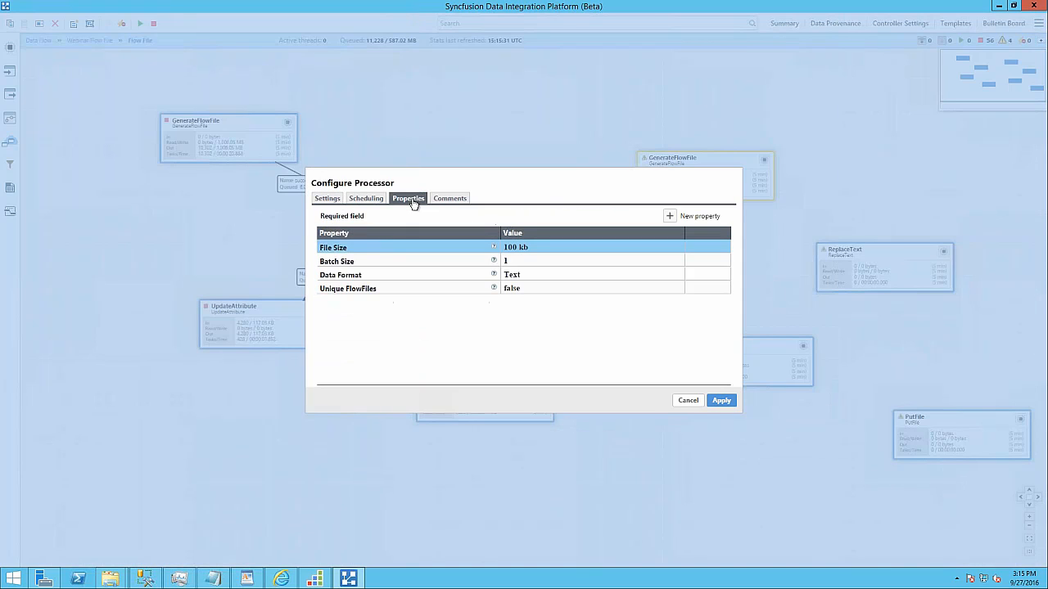
pyautogui.click(686, 401)
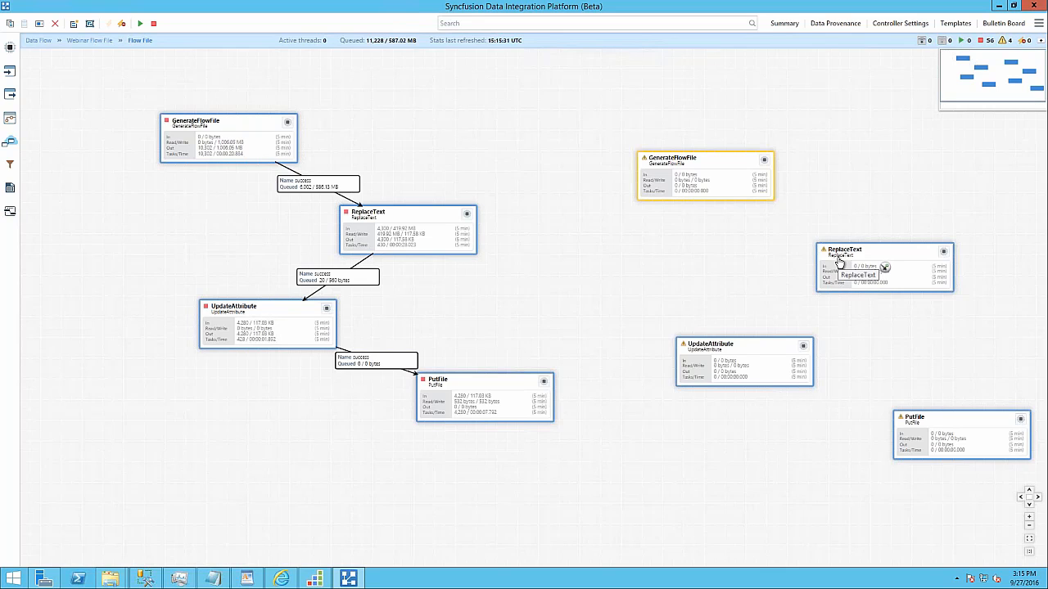
pyautogui.click(728, 238)
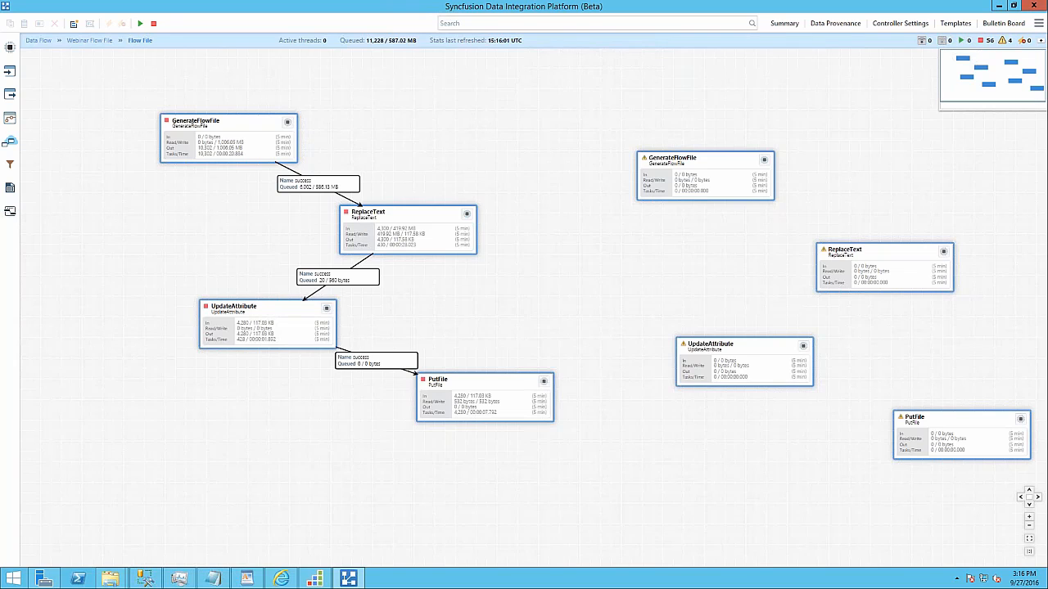
# Go up from the Flow File group to the top-level Data Flow and open the Original product table process group.
pyautogui.click(86, 44)
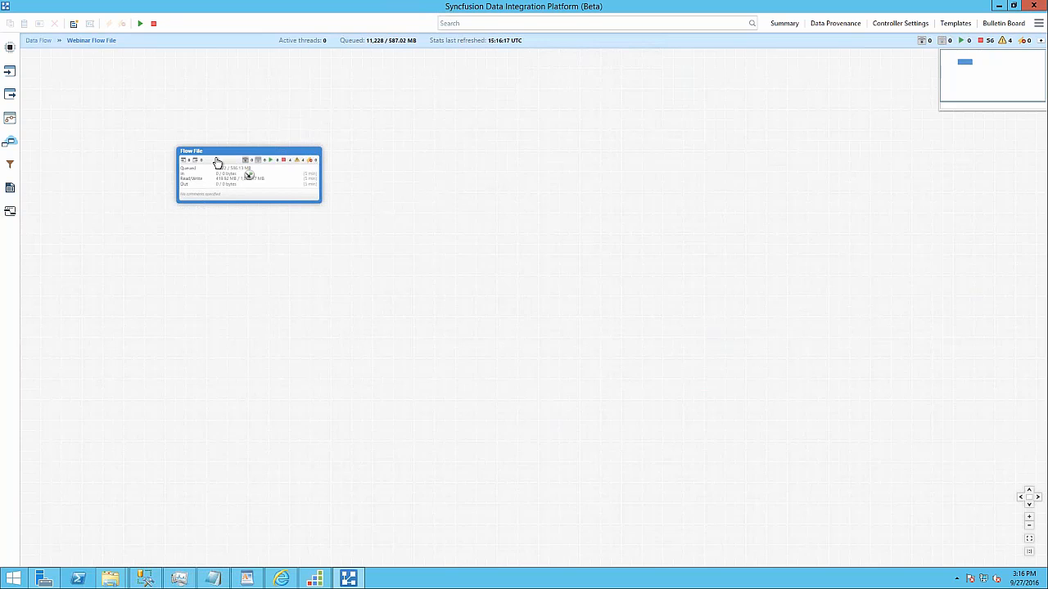
pyautogui.doubleClick(216, 161)
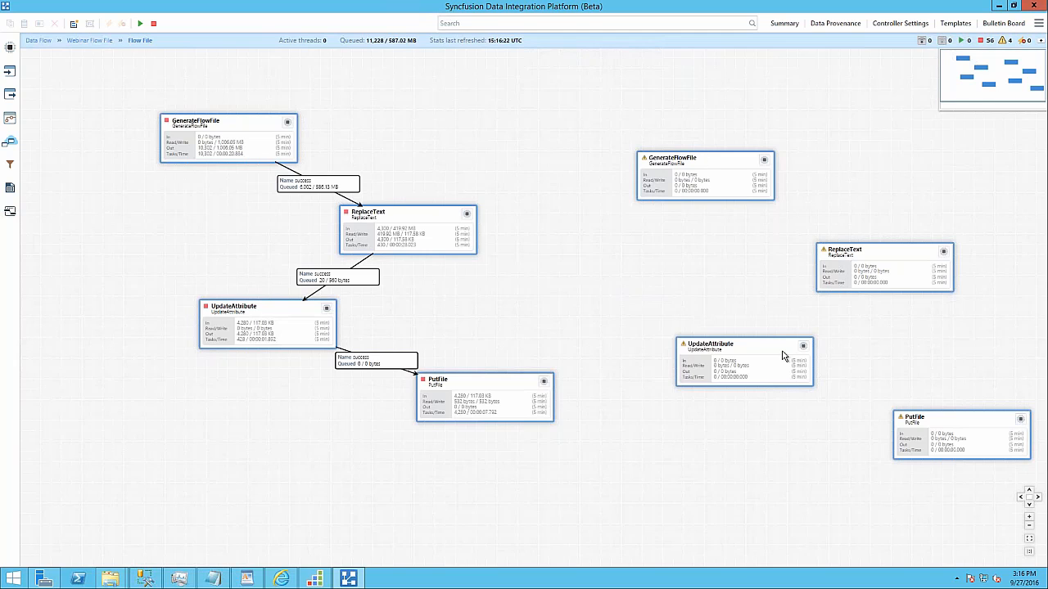
pyautogui.click(38, 41)
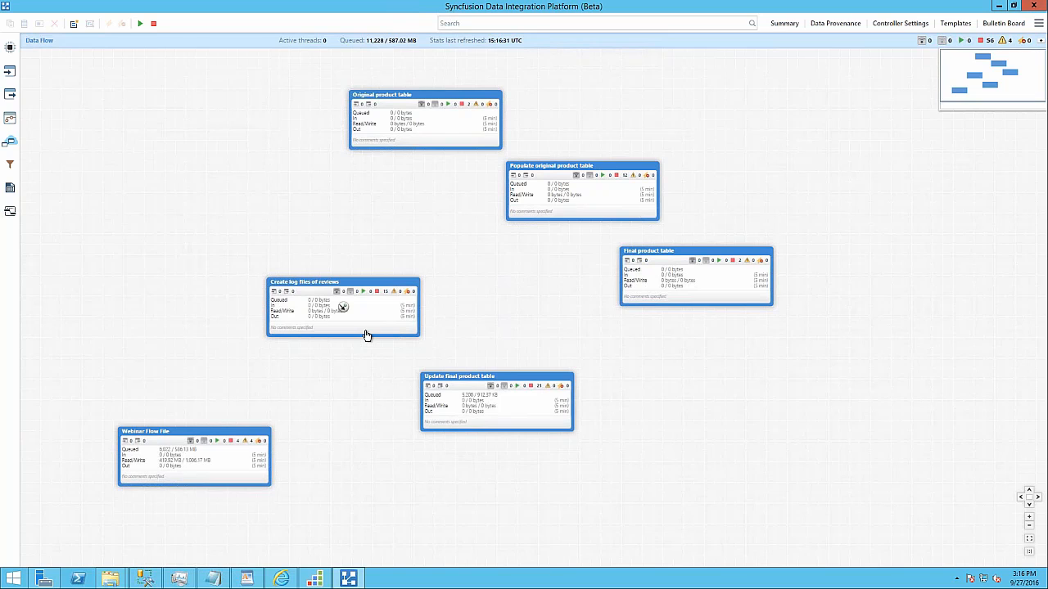
pyautogui.click(434, 130)
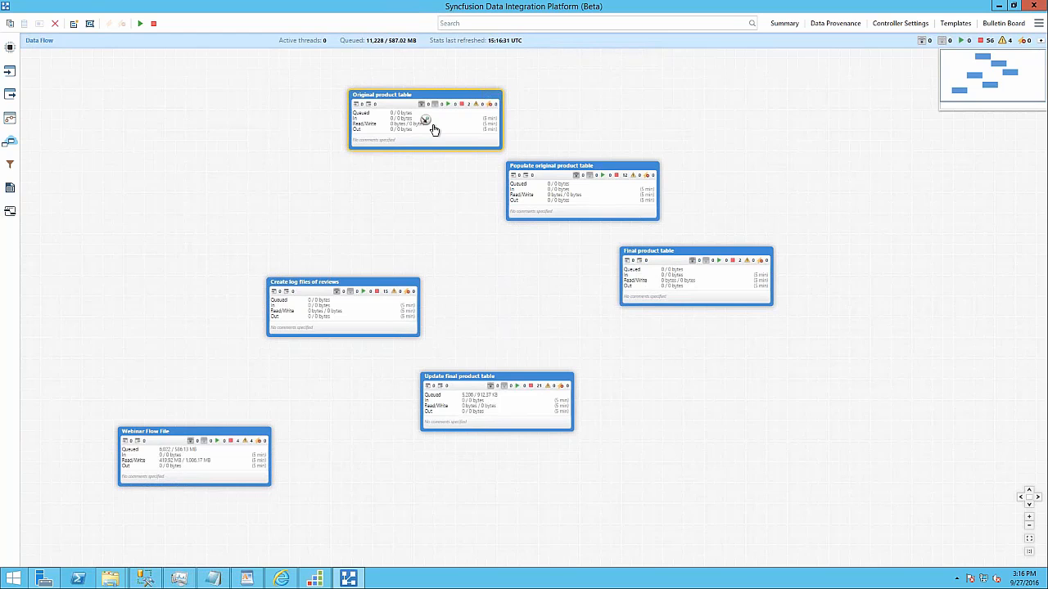
pyautogui.doubleClick(434, 130)
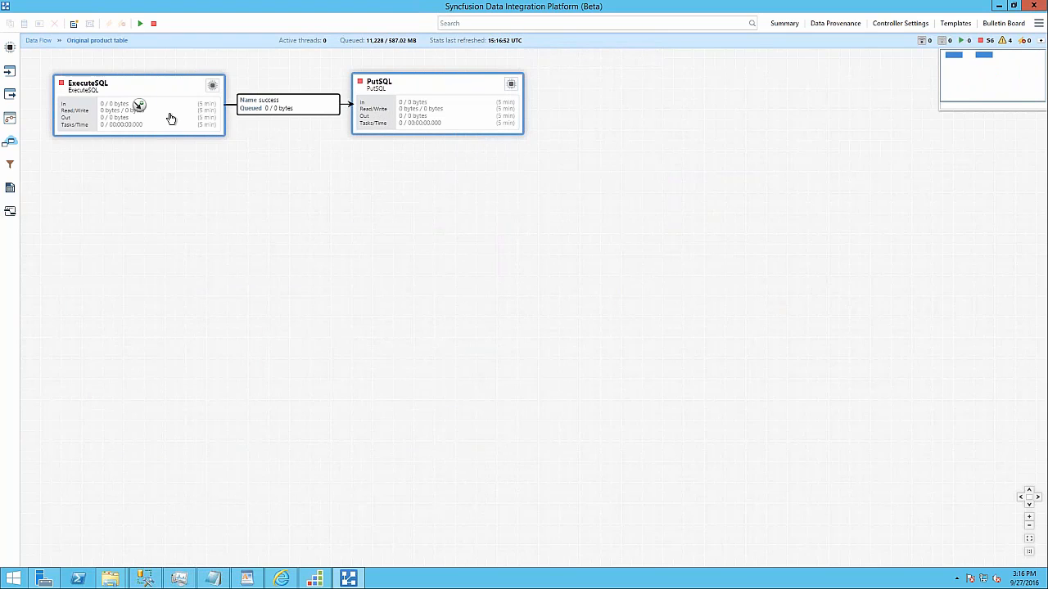
# Examine the full SQL select query in the ExecuteSQL processor's properties and leave it unedited.
pyautogui.rightClick(171, 118)
pyautogui.click(197, 122)
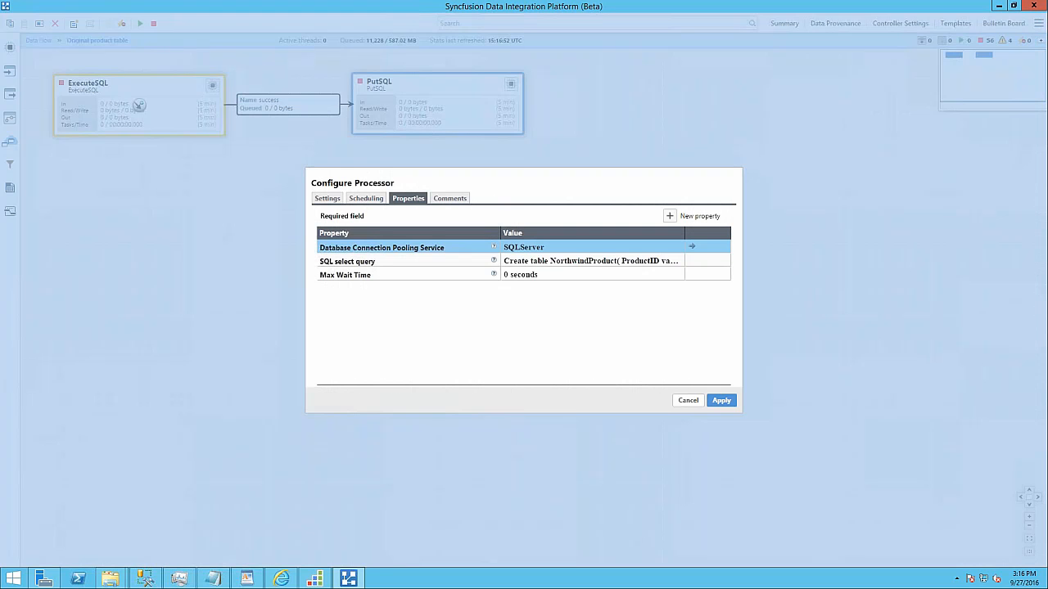
pyautogui.click(567, 261)
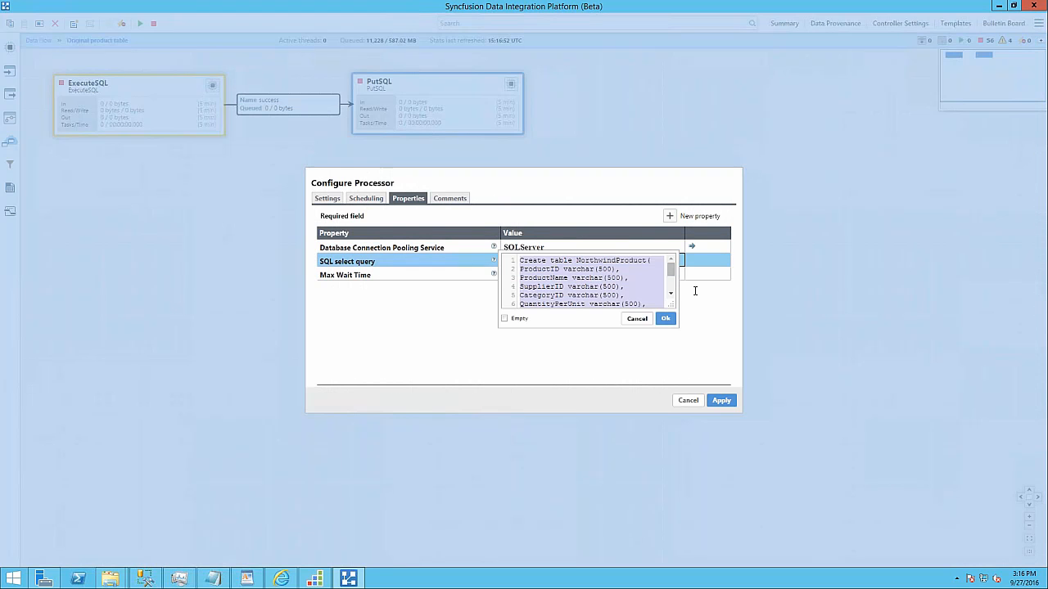
pyautogui.scroll(-2, 554, 270)
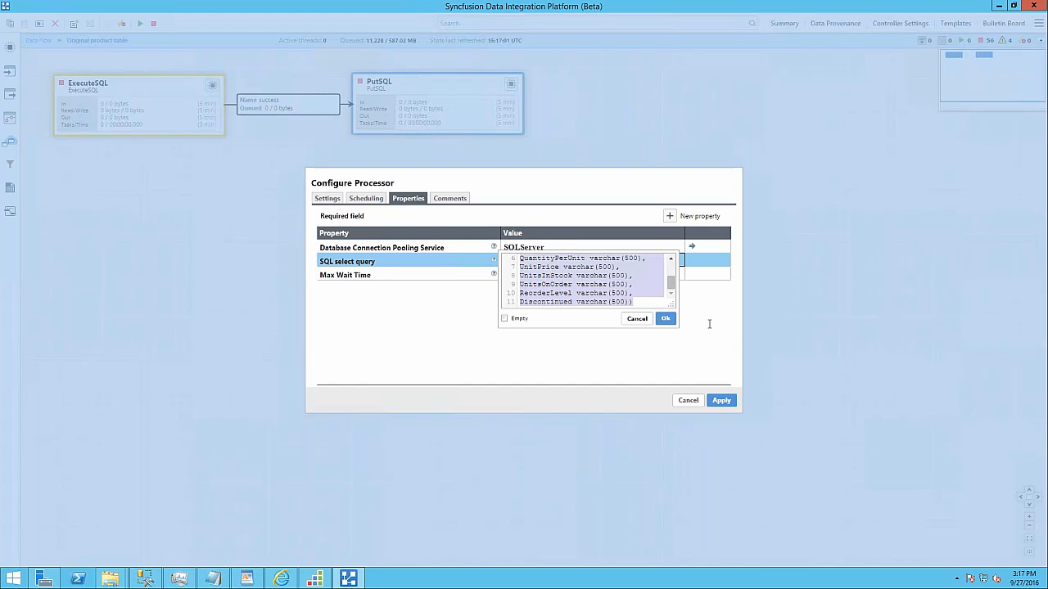
pyautogui.click(637, 318)
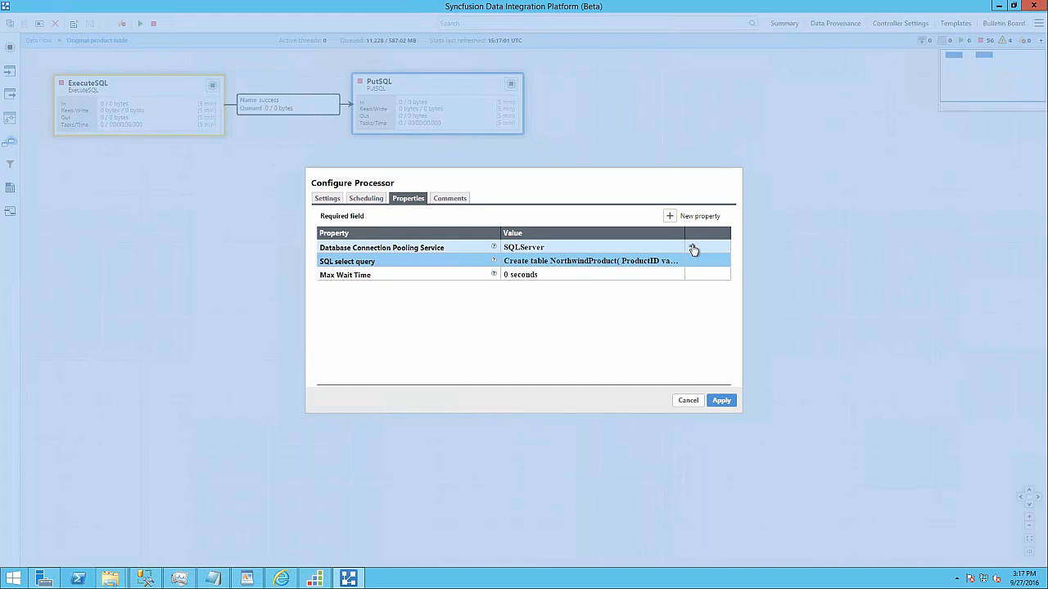
# Inspect the ExecuteSQL processor's Database Connection Pooling Service, follow its link to the controller service and close the settings.
pyautogui.click(569, 249)
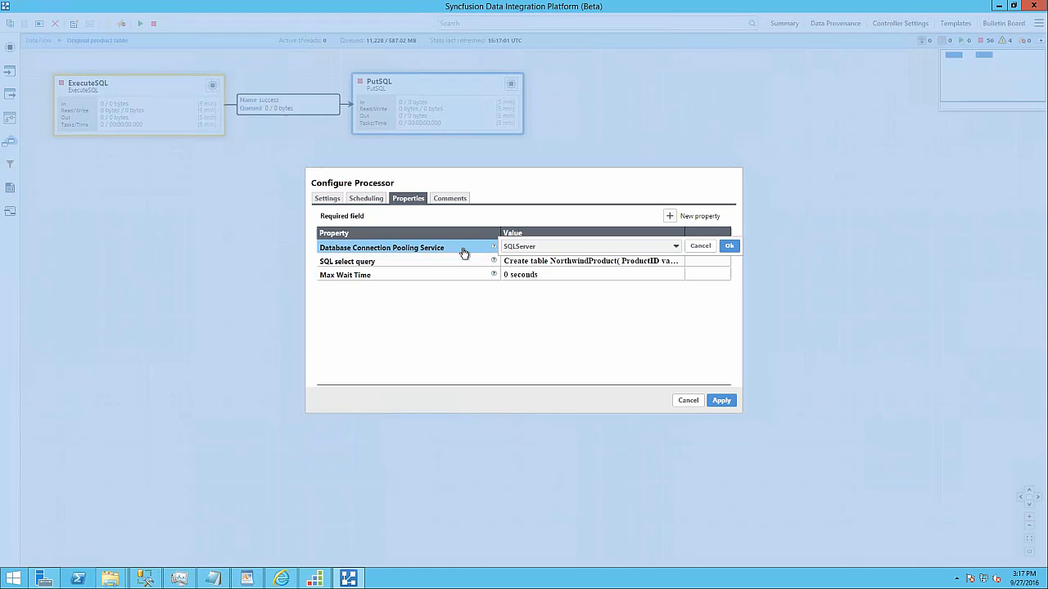
pyautogui.click(695, 247)
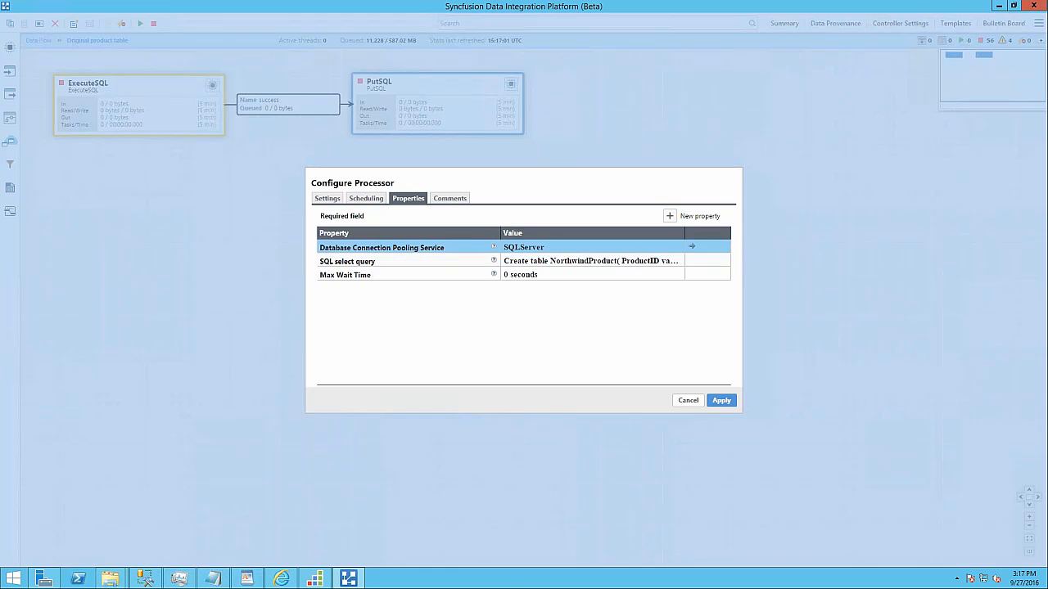
pyautogui.click(692, 247)
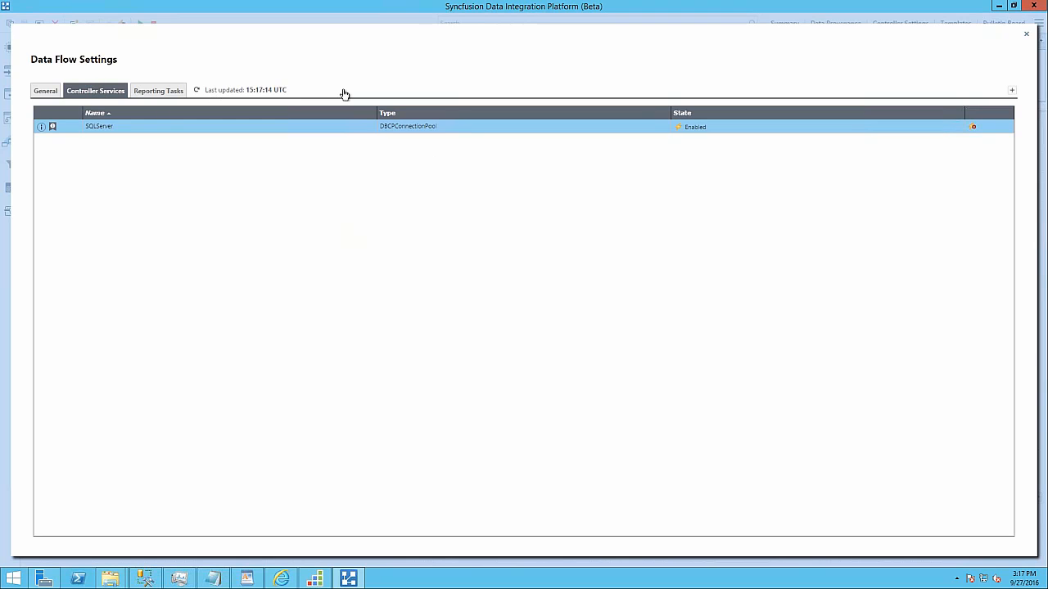
pyautogui.click(1026, 34)
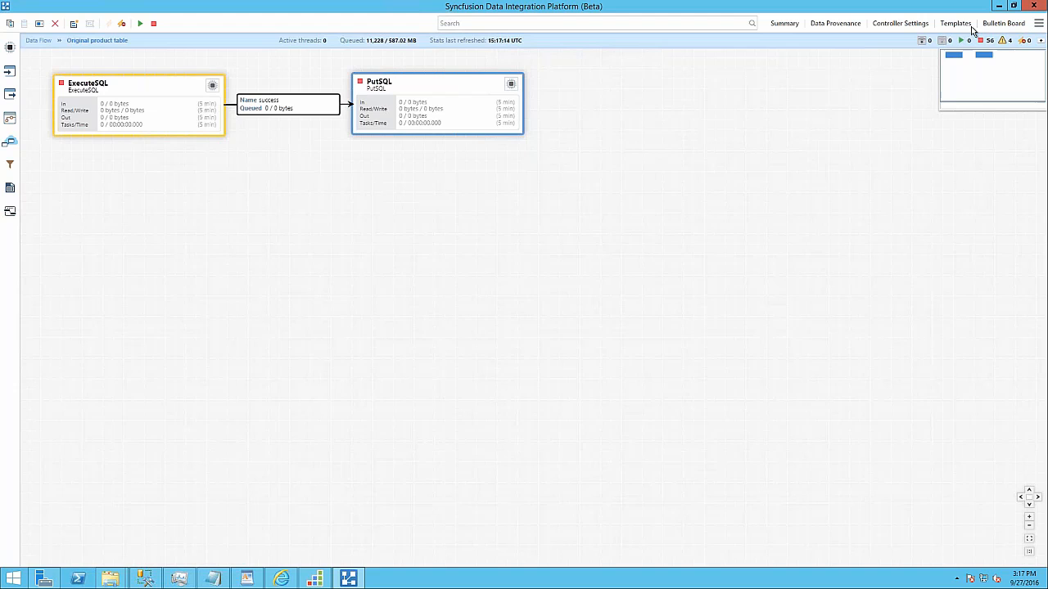
# Reopen the controller settings and examine the SQLServer service's referencing components and connection properties.
pyautogui.click(909, 24)
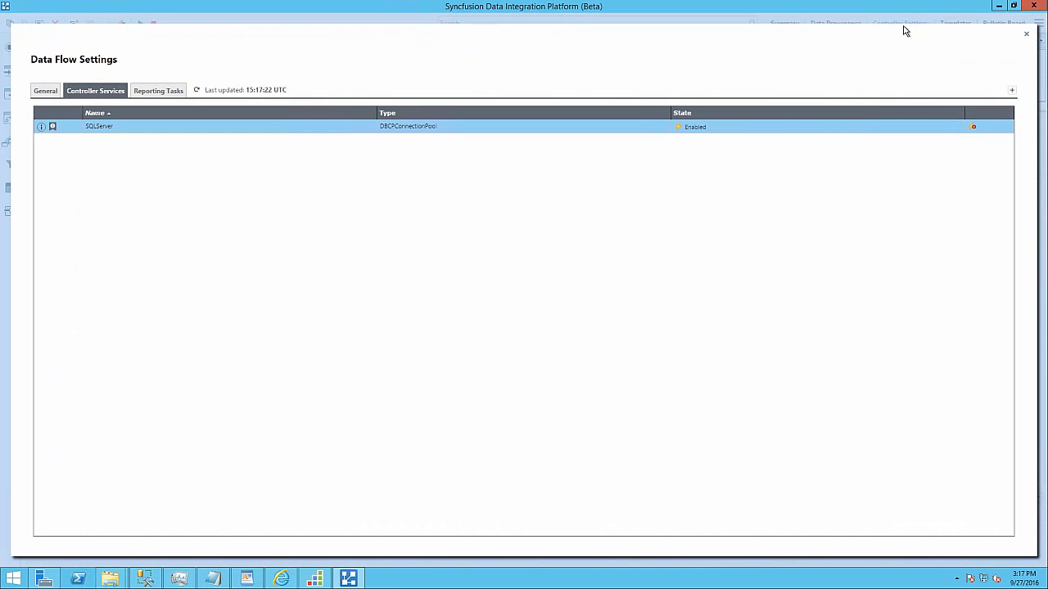
pyautogui.click(42, 129)
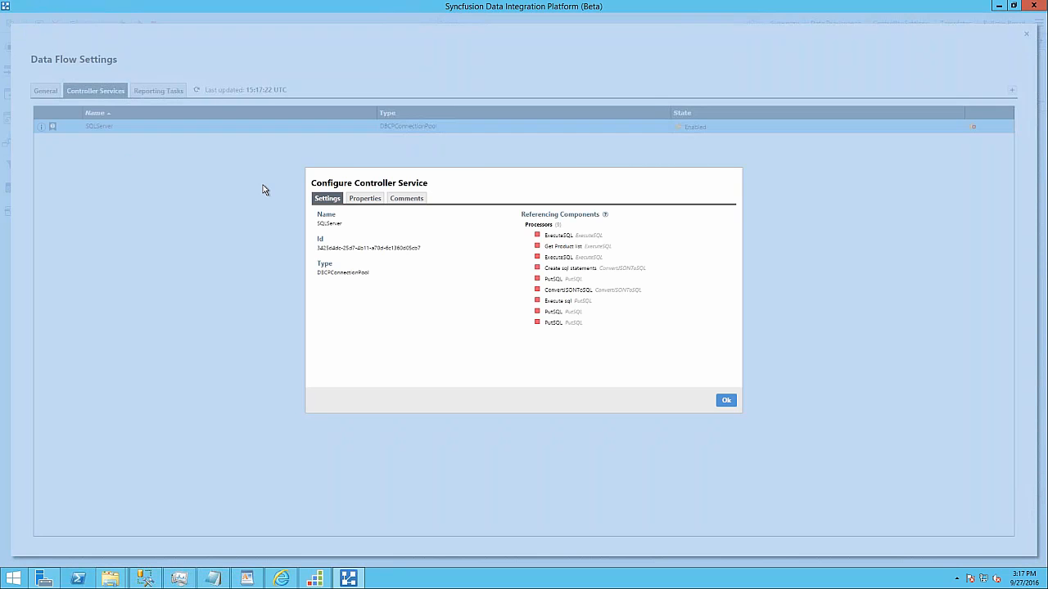
pyautogui.click(365, 198)
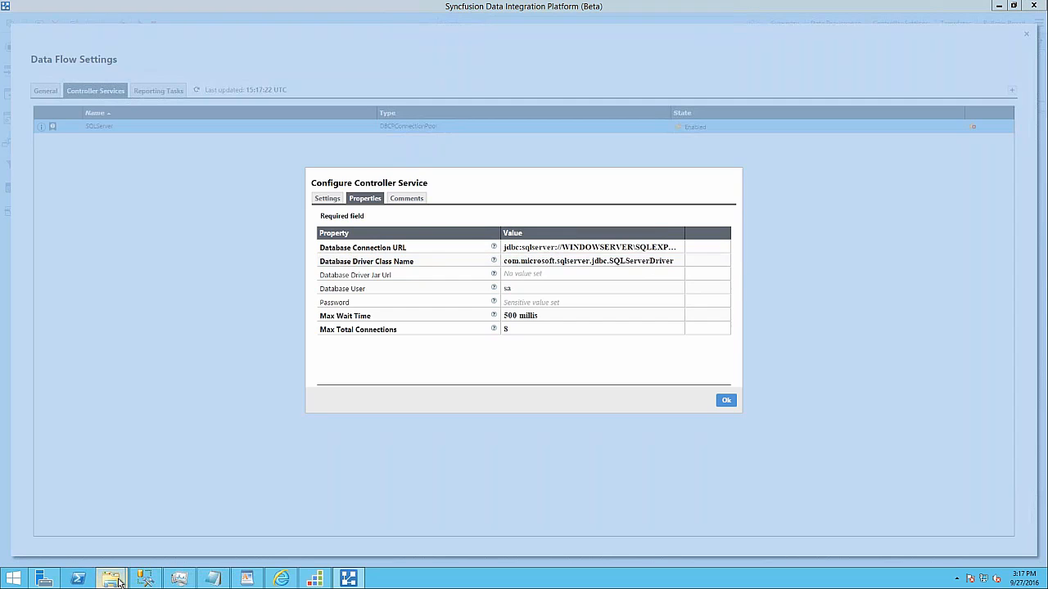
# Switch to the NIFI\lib folder in File Explorer, check its full path and locate the sqljdbc4-3.0.jar driver file.
pyautogui.moveTo(111, 578)
pyautogui.click(174, 525)
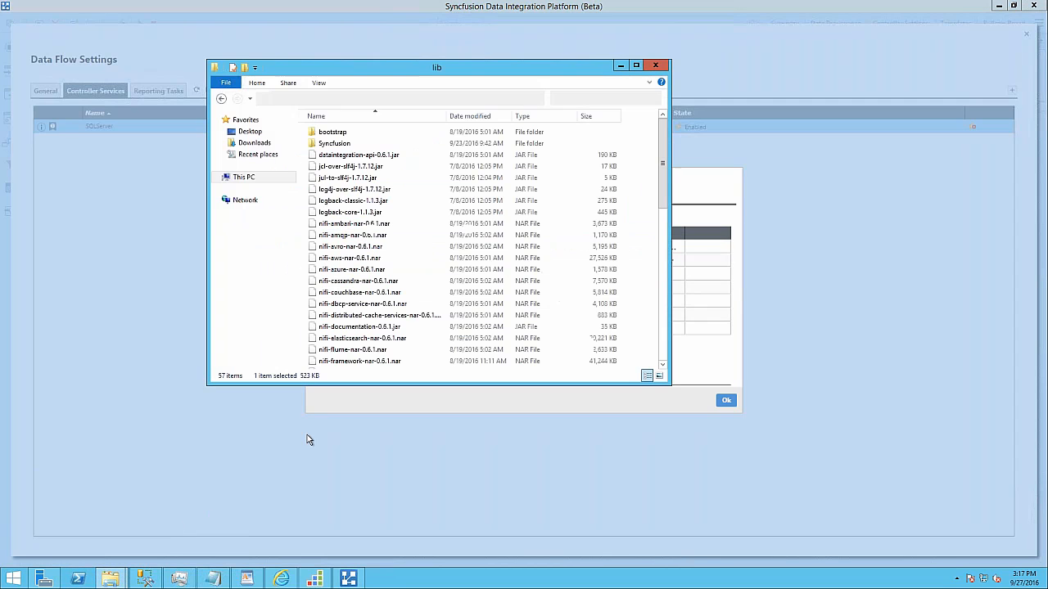
pyautogui.click(508, 100)
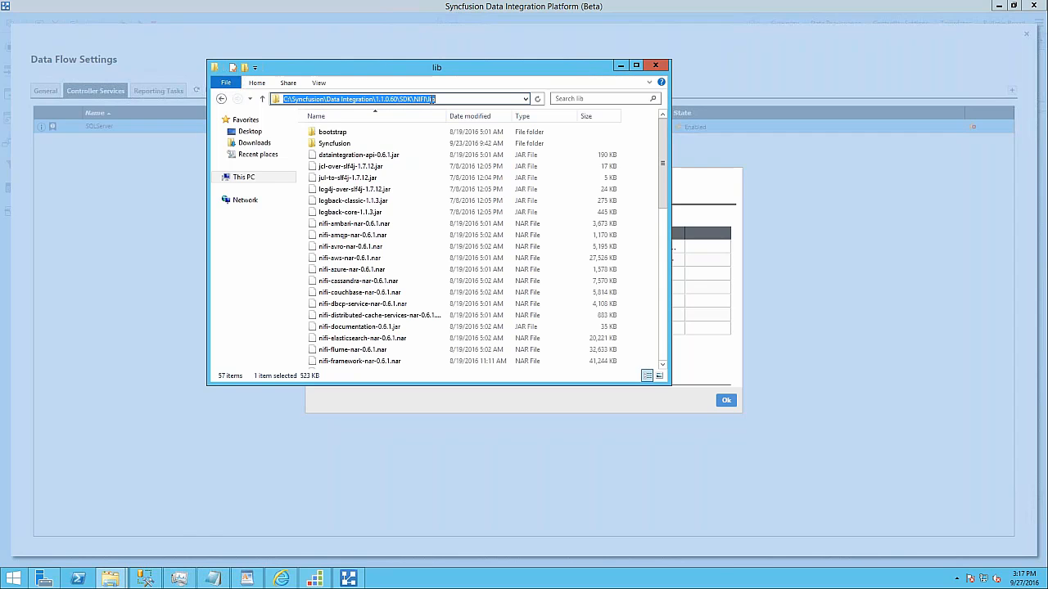
pyautogui.click(378, 304)
pyautogui.scroll(-4, 366, 308)
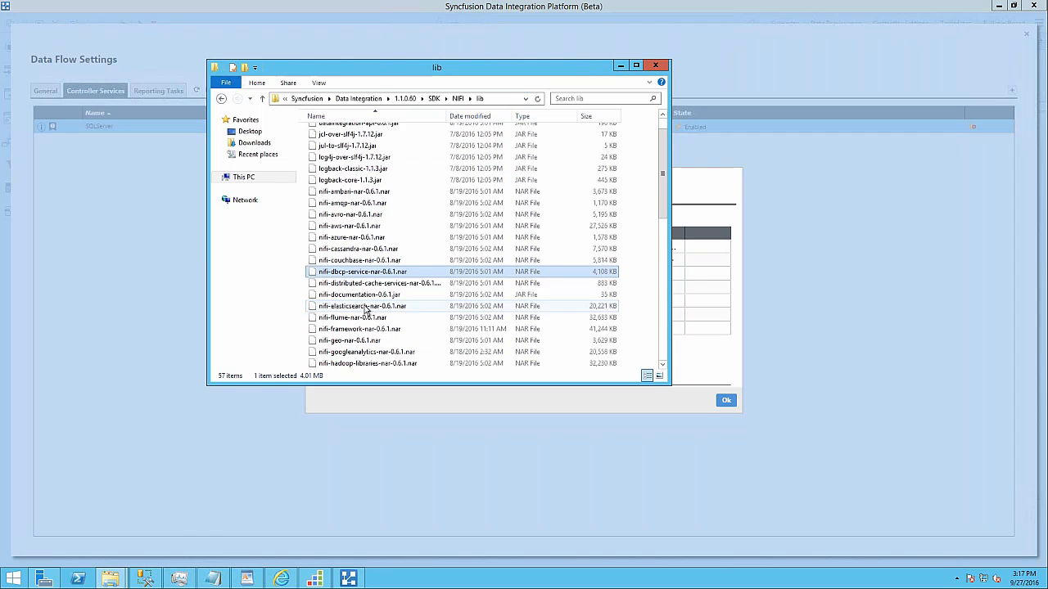
pyautogui.scroll(-7, 366, 308)
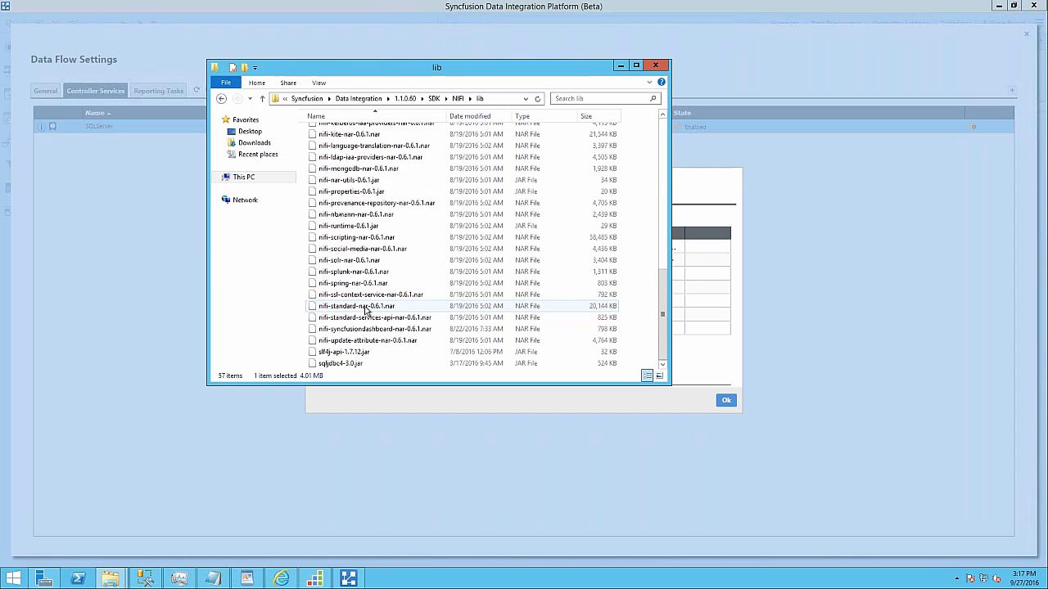
pyautogui.click(353, 363)
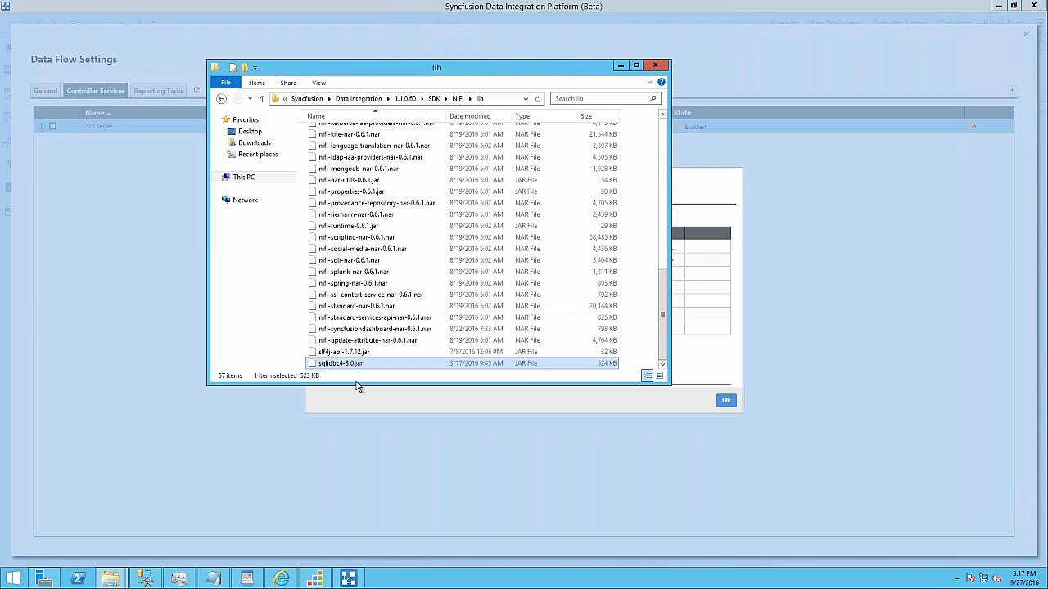
# Return from the lib folder to the SQLServer controller service, view its comments and close the data flow settings.
pyautogui.click(621, 67)
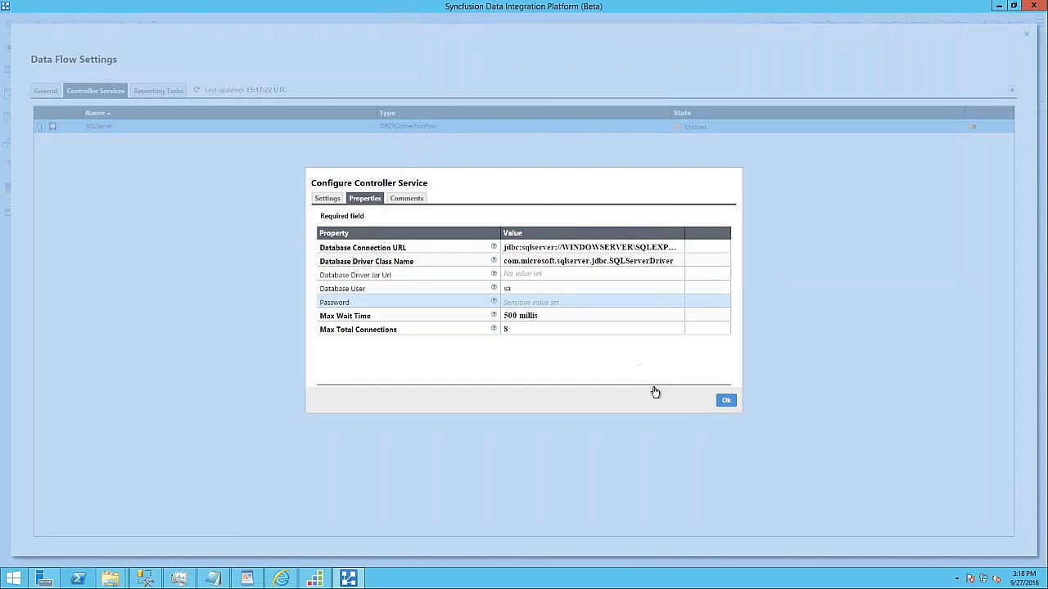
pyautogui.click(408, 201)
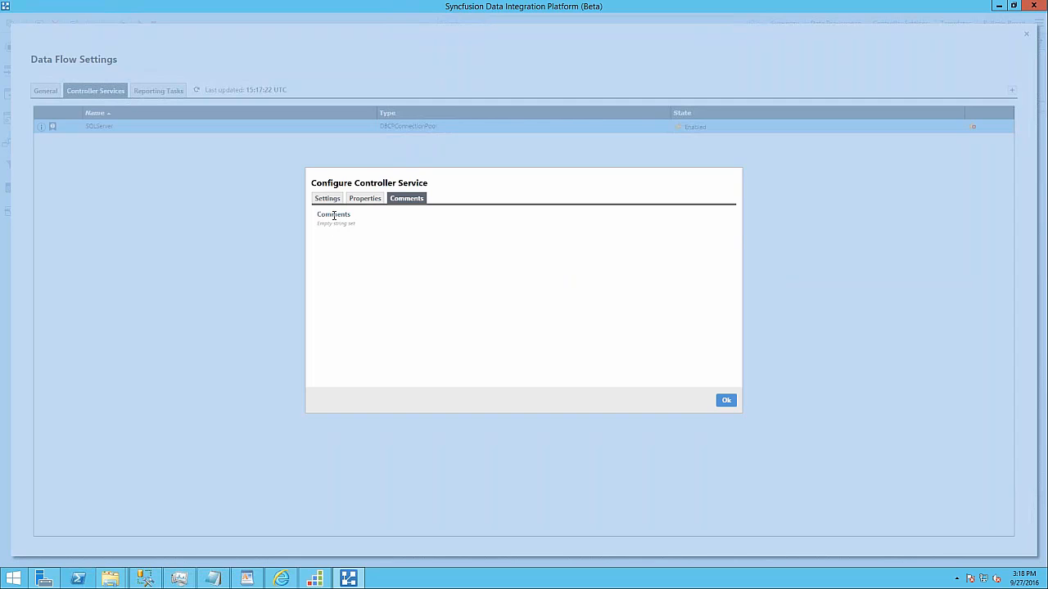
pyautogui.click(725, 401)
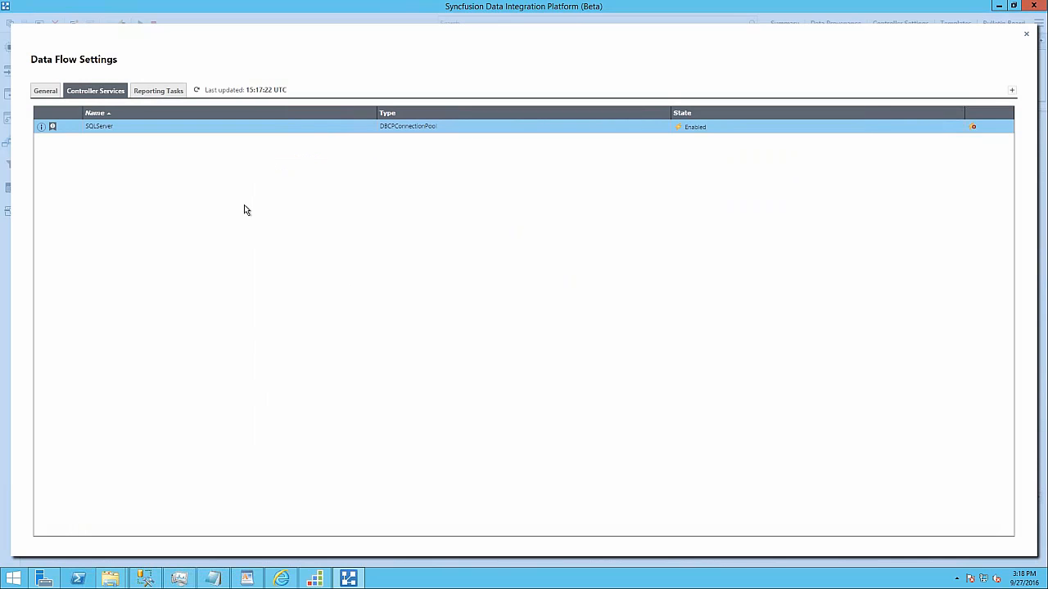
pyautogui.click(1024, 37)
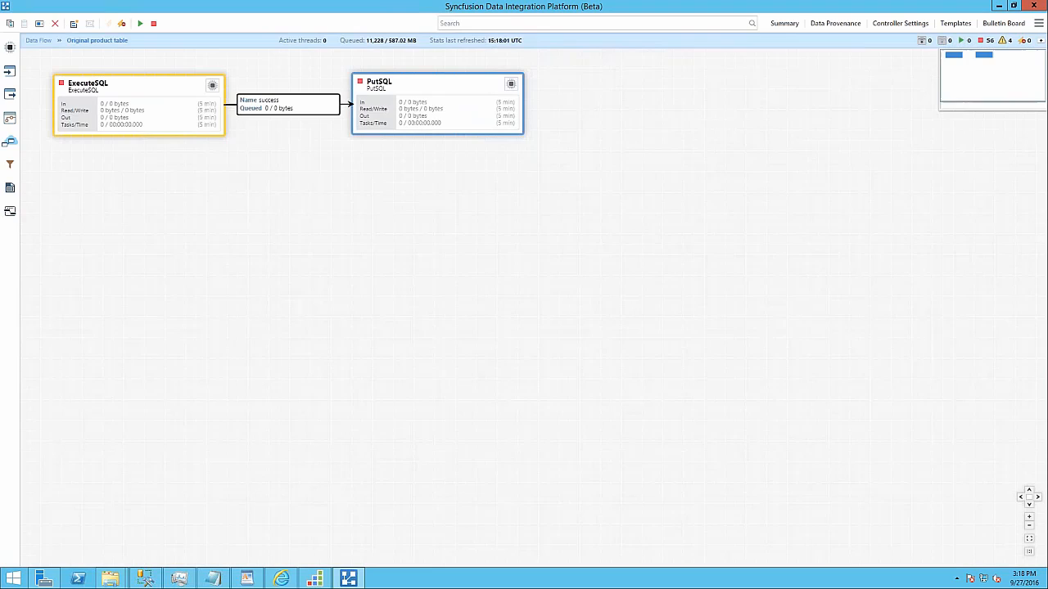
# Inspect the JDBC Connection Pool and other properties of the PutSQL processor in the Original product table group without changing them.
pyautogui.click(415, 92)
pyautogui.rightClick(415, 93)
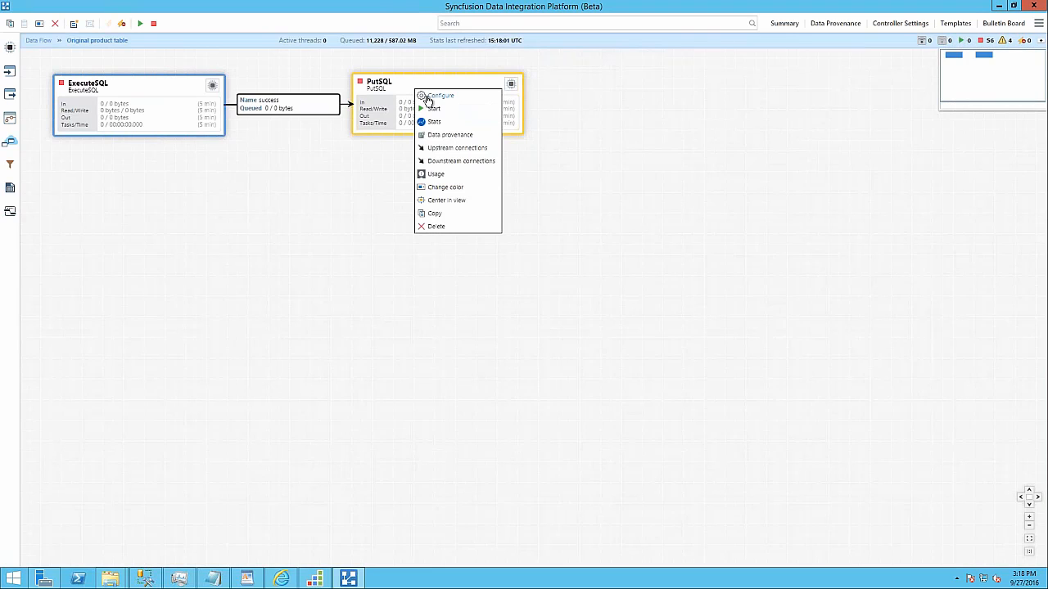
pyautogui.click(434, 96)
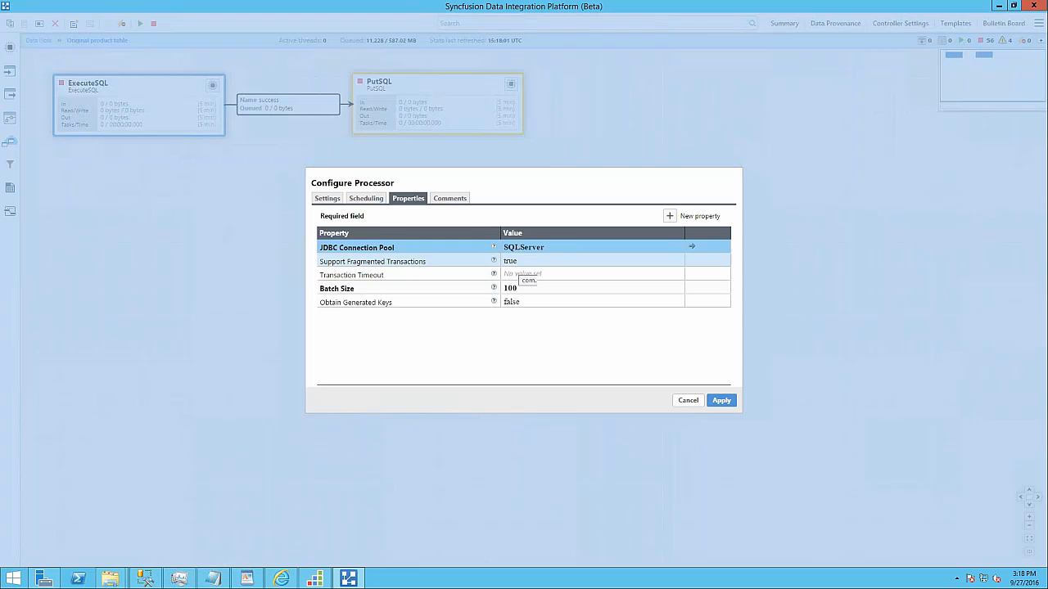
pyautogui.click(688, 401)
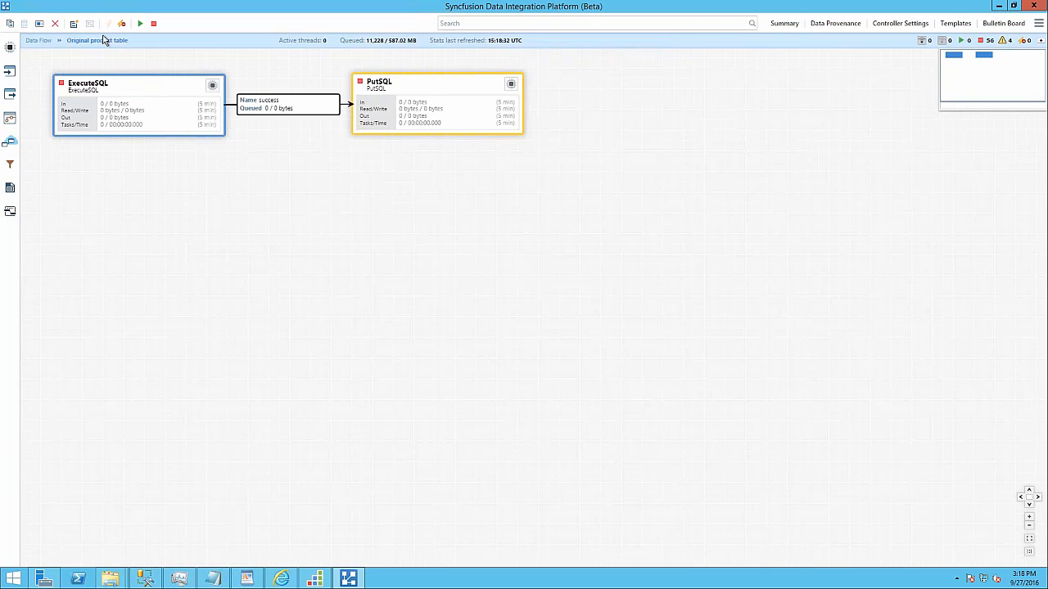
# View the processors inside the Populate original product table group and return to the top-level data flow.
pyautogui.click(38, 41)
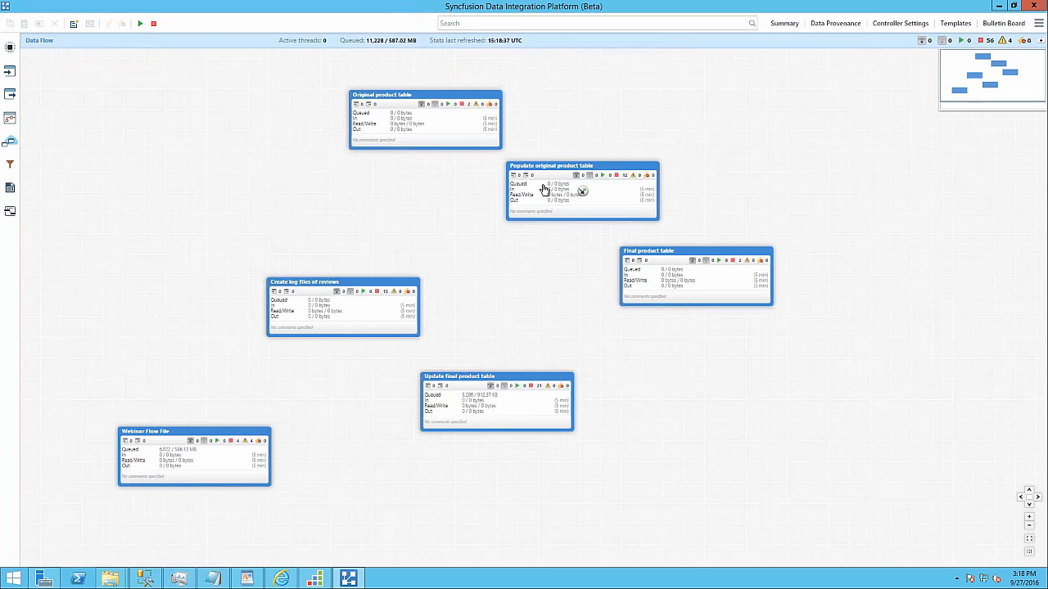
pyautogui.doubleClick(544, 190)
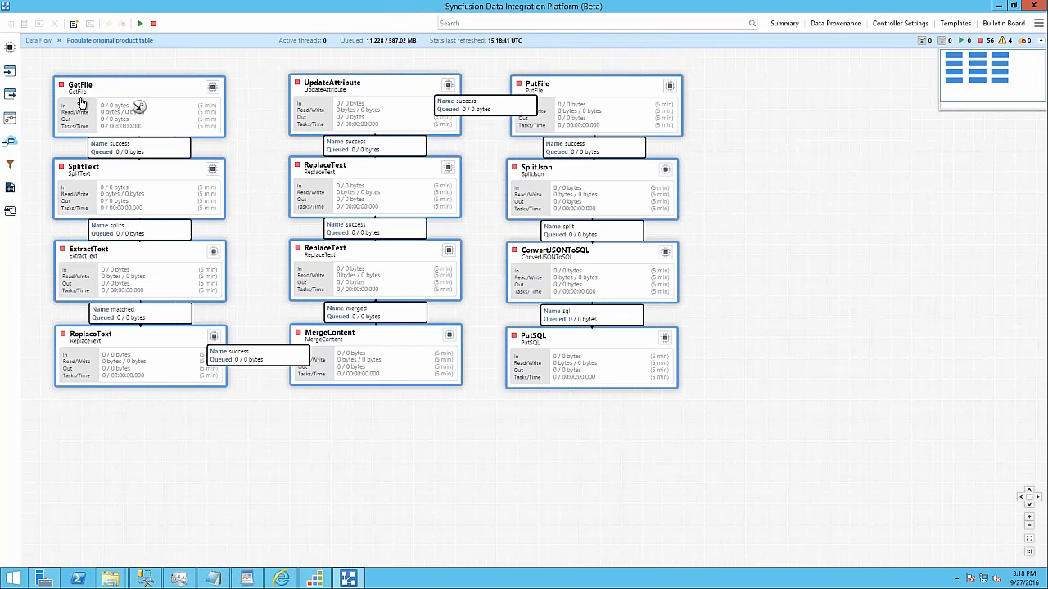
pyautogui.click(38, 40)
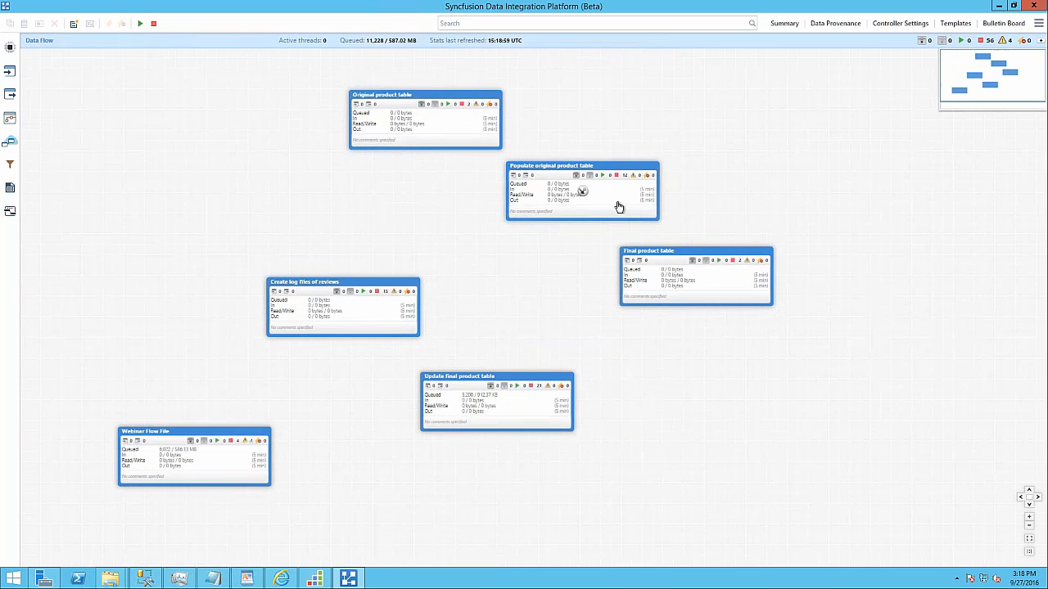
# Examine the full SQL select query of the ExecuteSQL processor in the Final product table group, leave it unedited and return to the top-level flow.
pyautogui.doubleClick(669, 273)
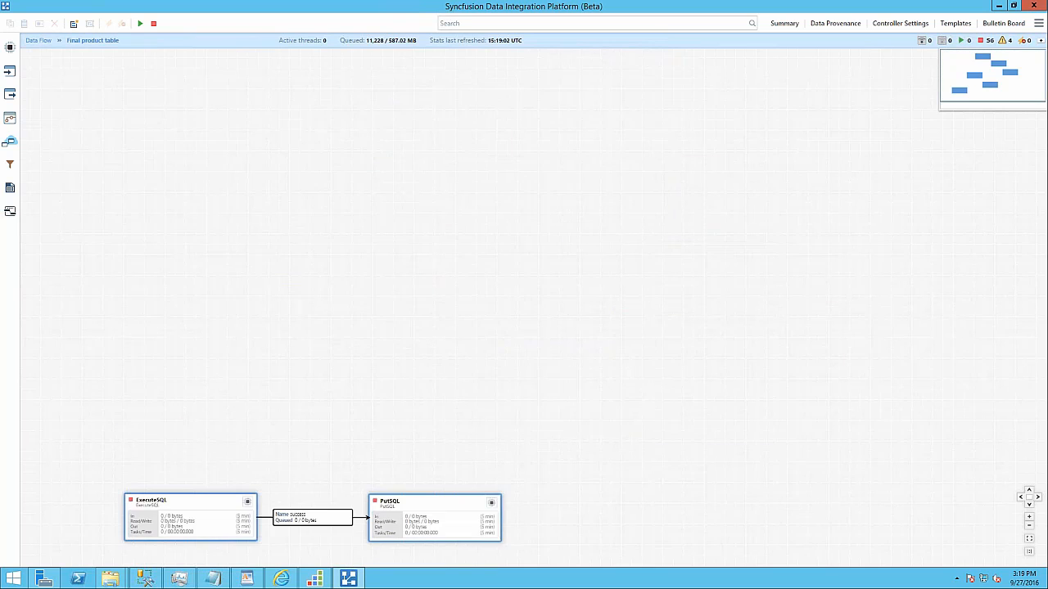
pyautogui.click(154, 105)
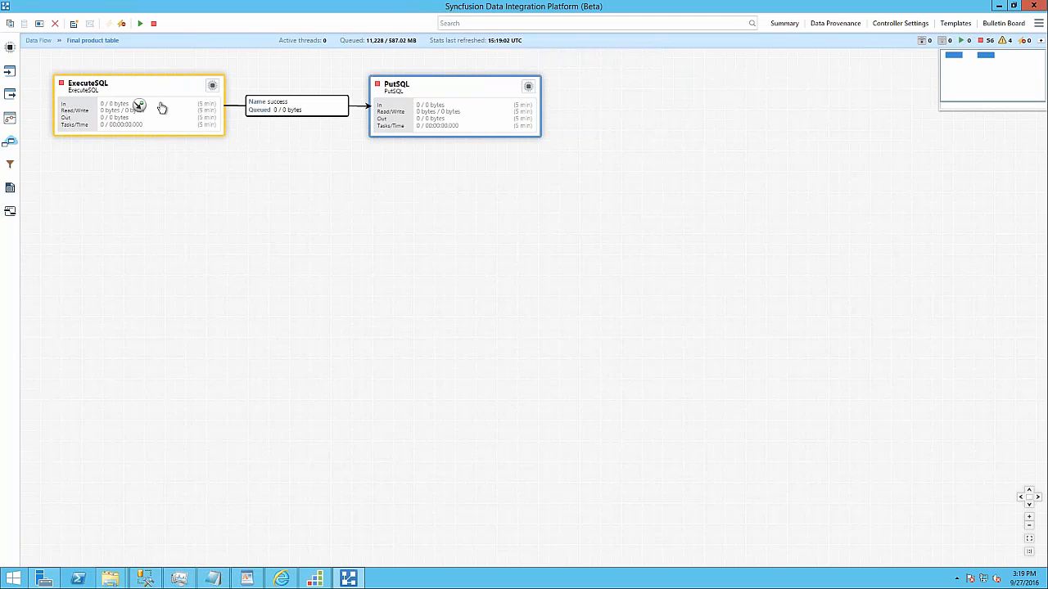
pyautogui.rightClick(162, 108)
pyautogui.click(176, 109)
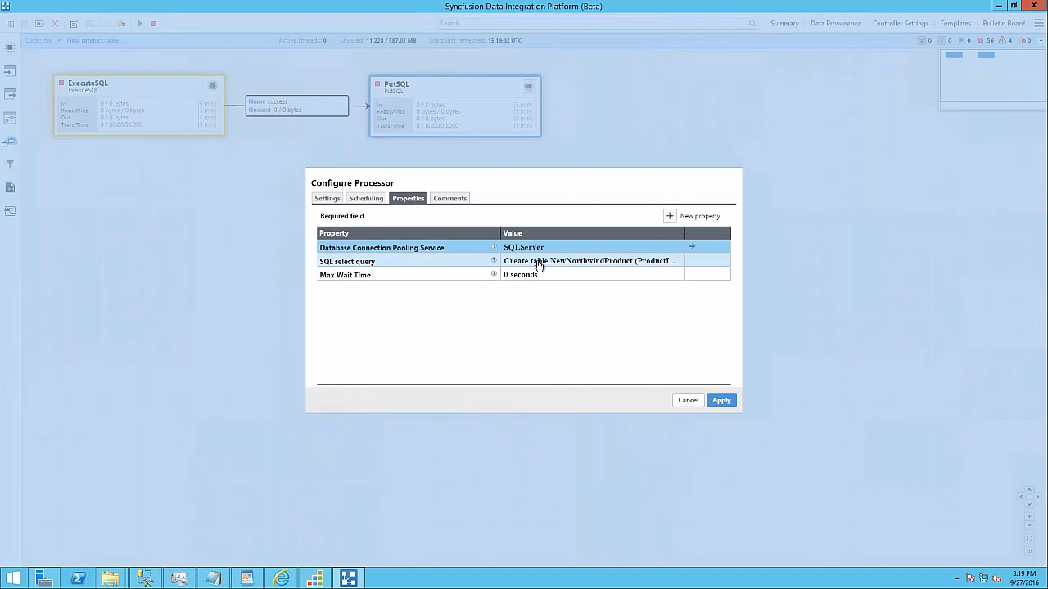
pyautogui.click(557, 261)
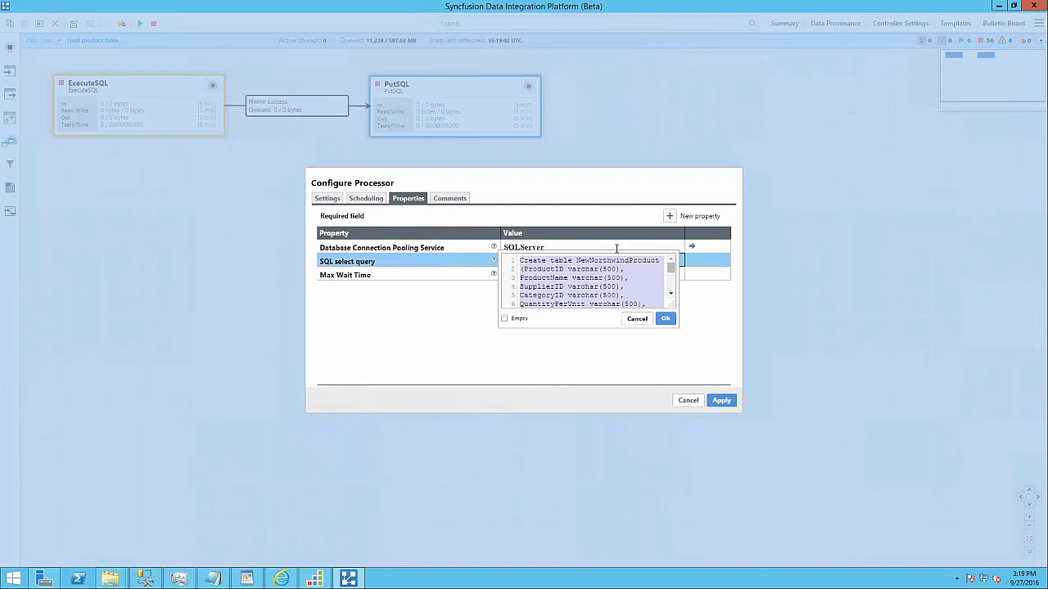
pyautogui.click(665, 270)
pyautogui.scroll(-3, 625, 287)
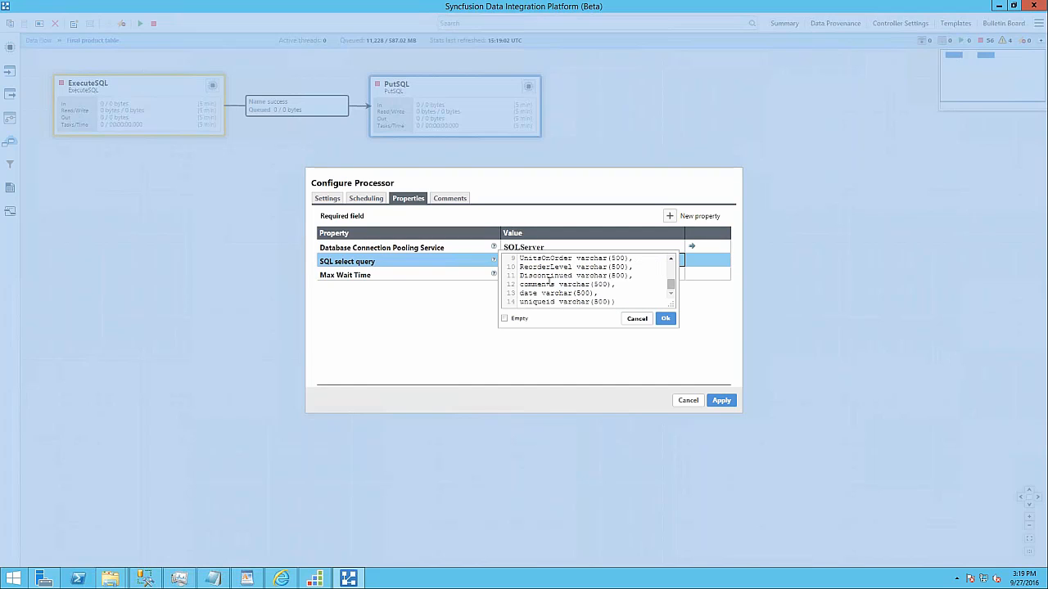
pyautogui.click(552, 276)
pyautogui.click(646, 320)
pyautogui.click(688, 401)
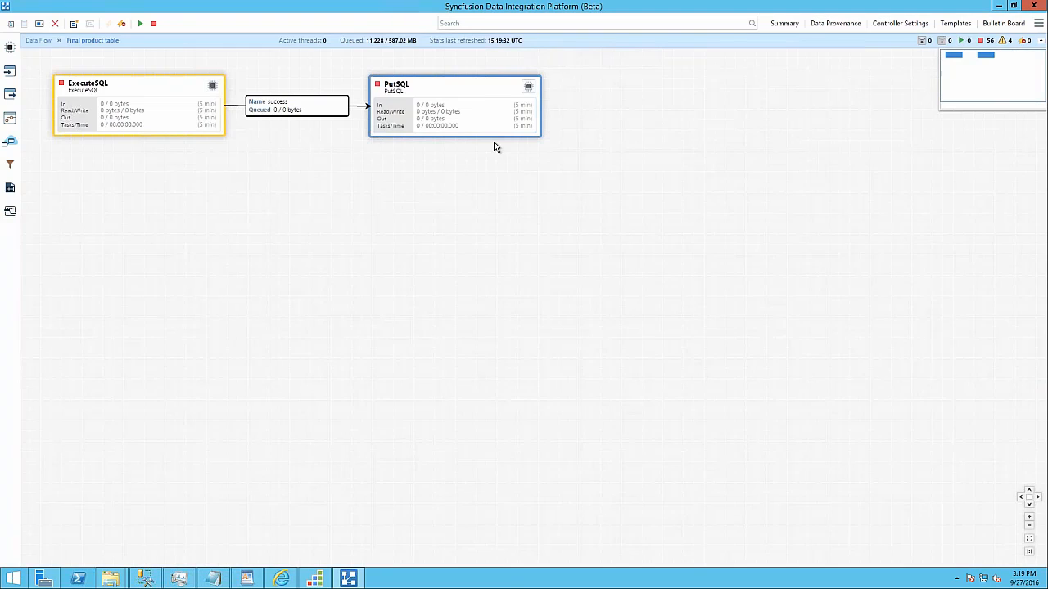
pyautogui.click(41, 41)
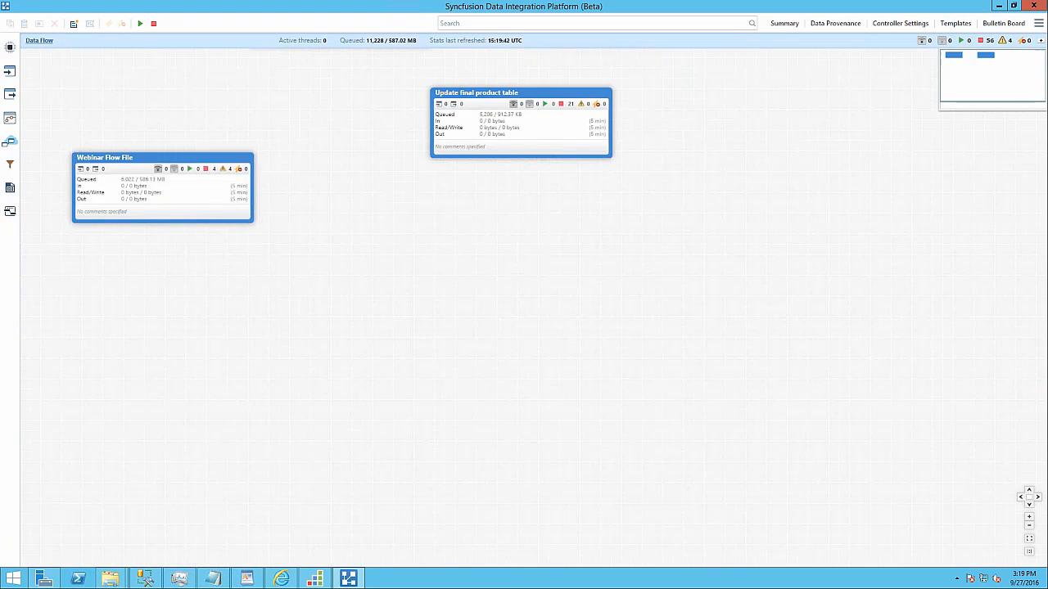
pyautogui.click(327, 289)
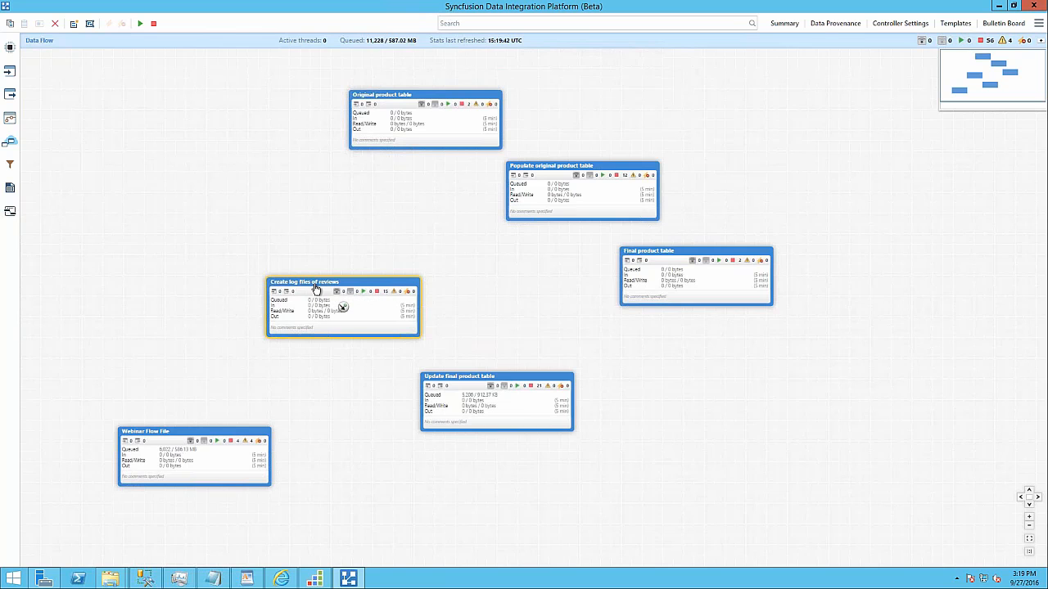
pyautogui.rightClick(316, 290)
pyautogui.click(338, 291)
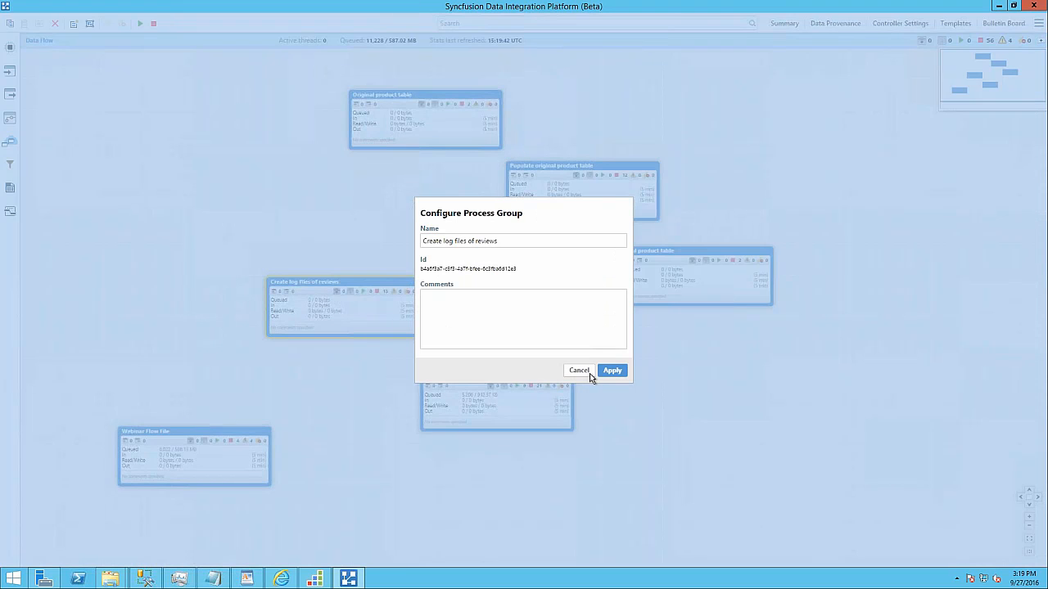
pyautogui.click(579, 370)
pyautogui.rightClick(354, 314)
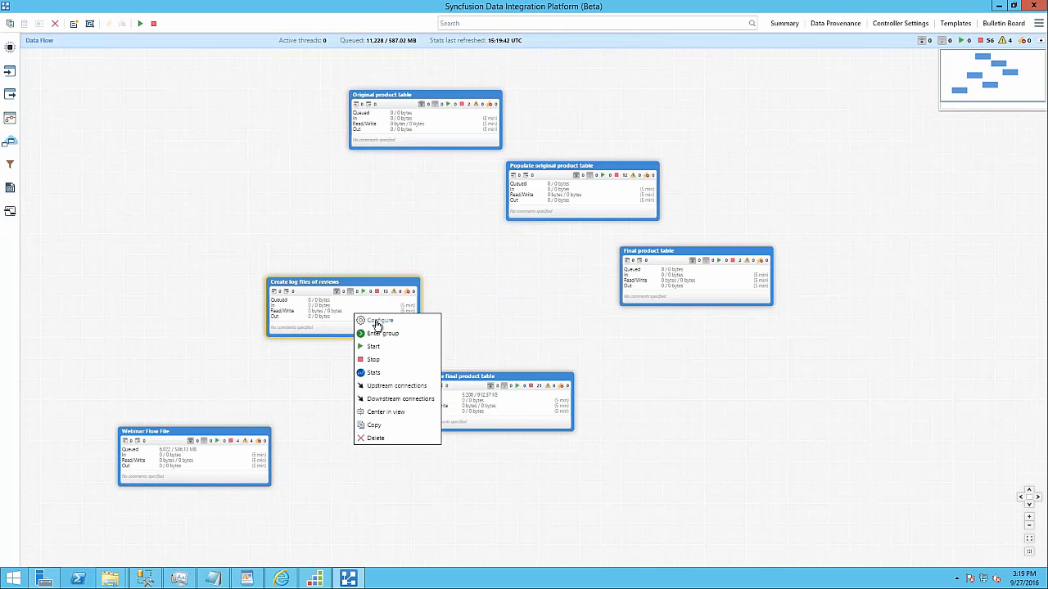
pyautogui.click(377, 322)
pyautogui.click(578, 369)
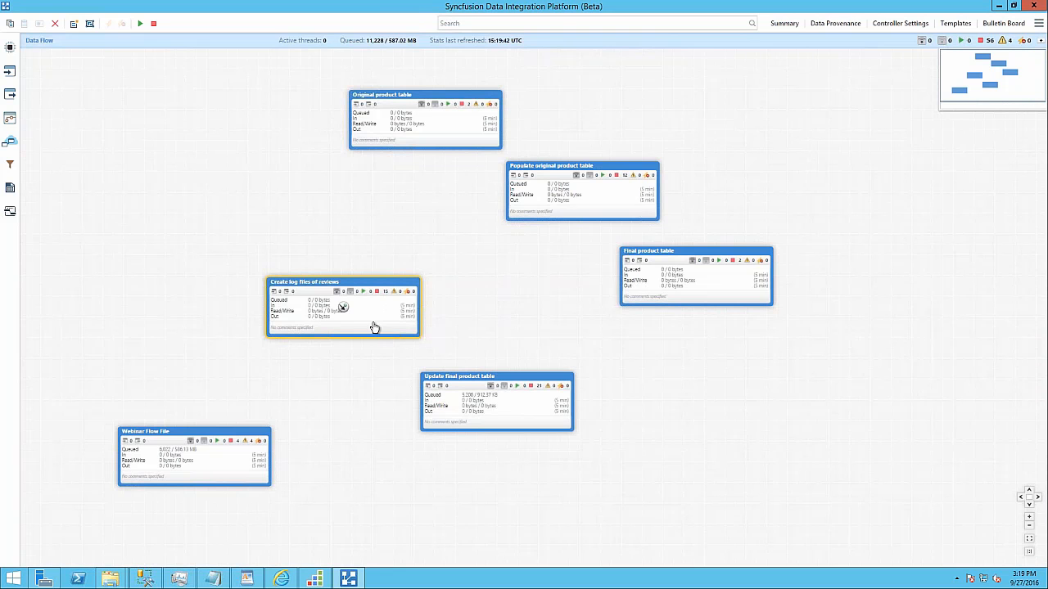
# Enter the Create log files of reviews group and examine the first ExecuteProcess processor's Command path without editing it.
pyautogui.doubleClick(364, 316)
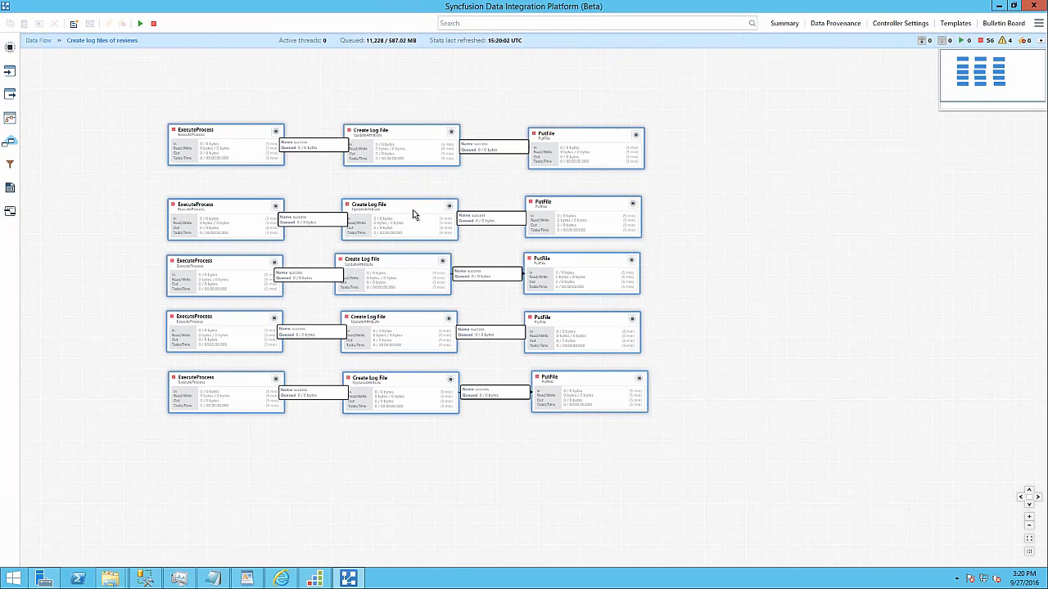
pyautogui.rightClick(252, 146)
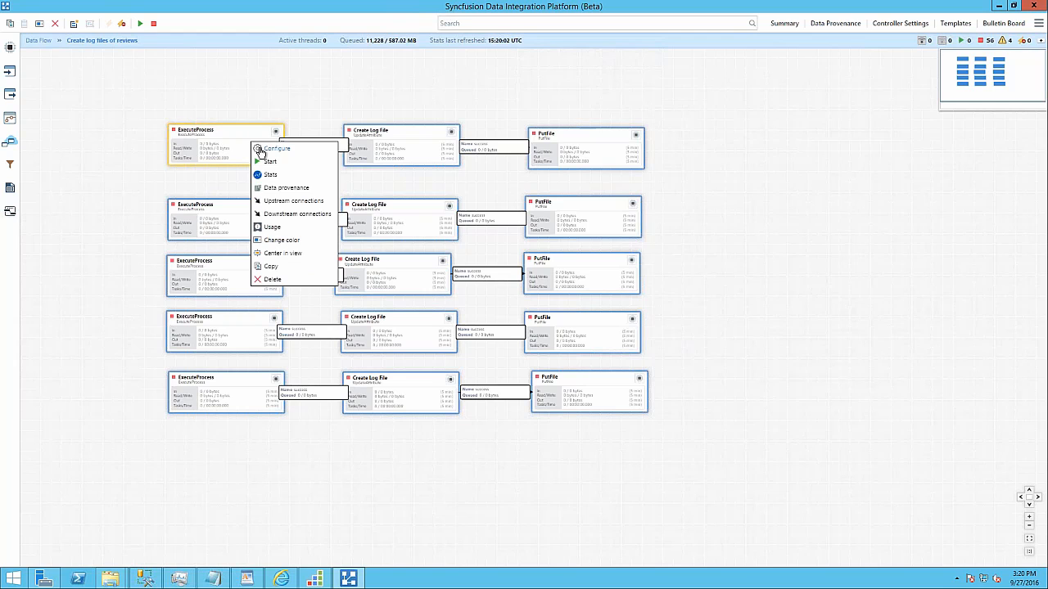
pyautogui.click(262, 150)
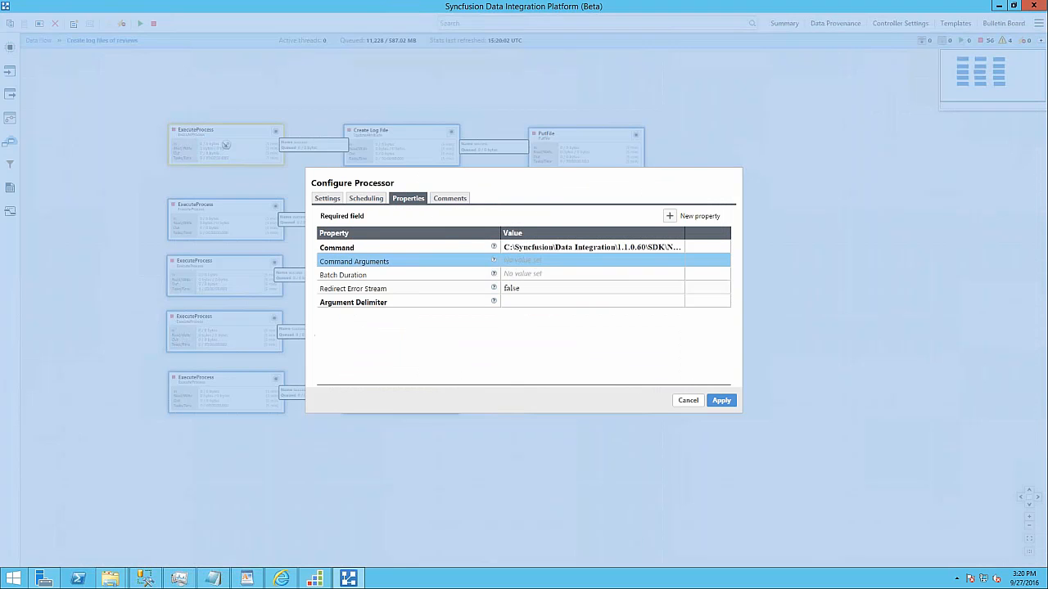
pyautogui.click(609, 254)
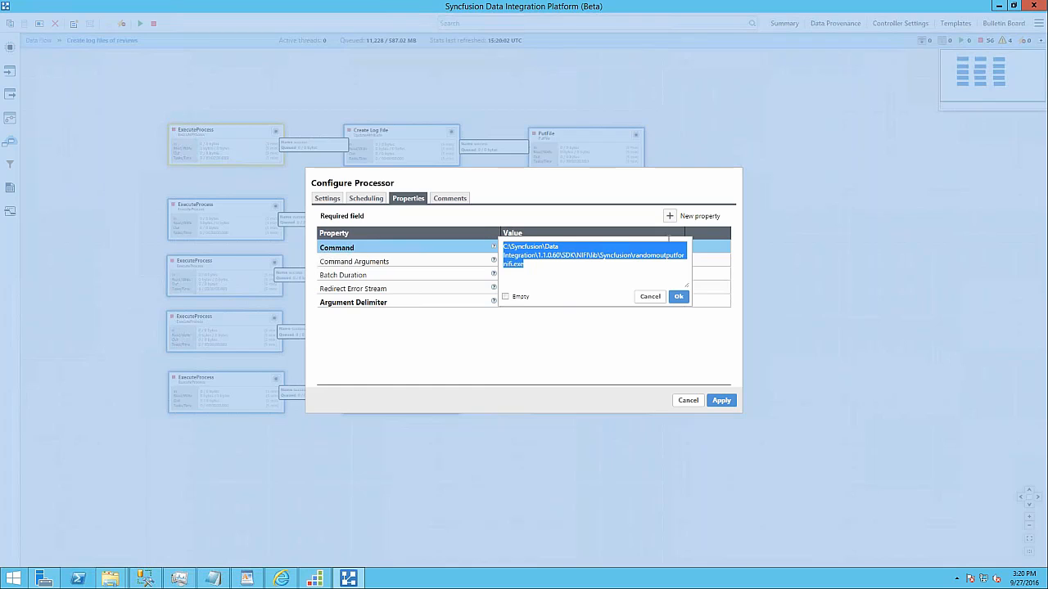
pyautogui.click(644, 264)
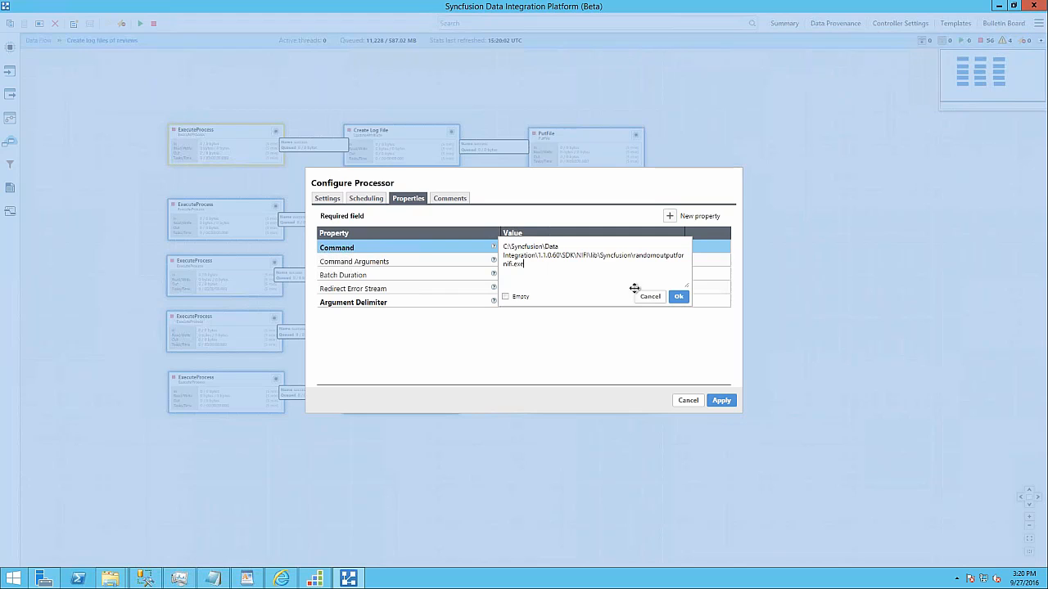
pyautogui.click(652, 299)
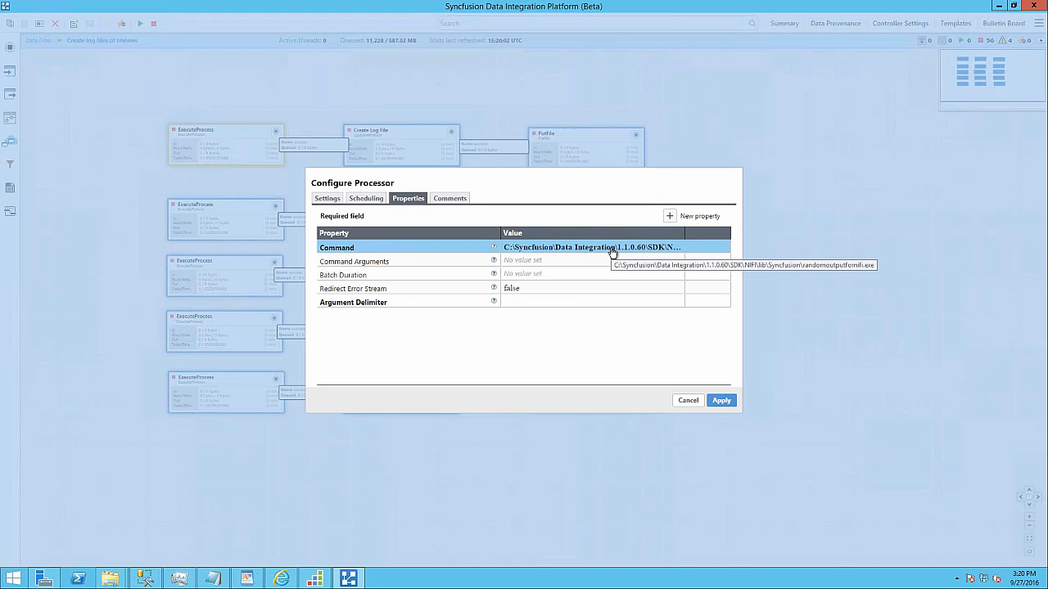
pyautogui.click(685, 394)
# Examine the Directory property of the PutFile processor in the first processor row and leave it unedited.
pyautogui.click(403, 141)
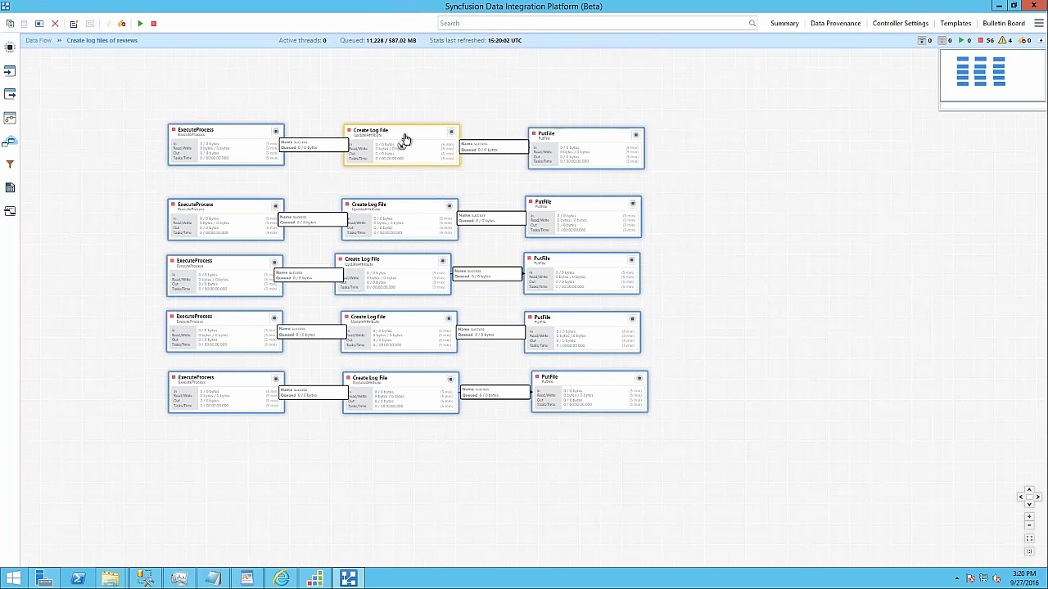
pyautogui.click(583, 145)
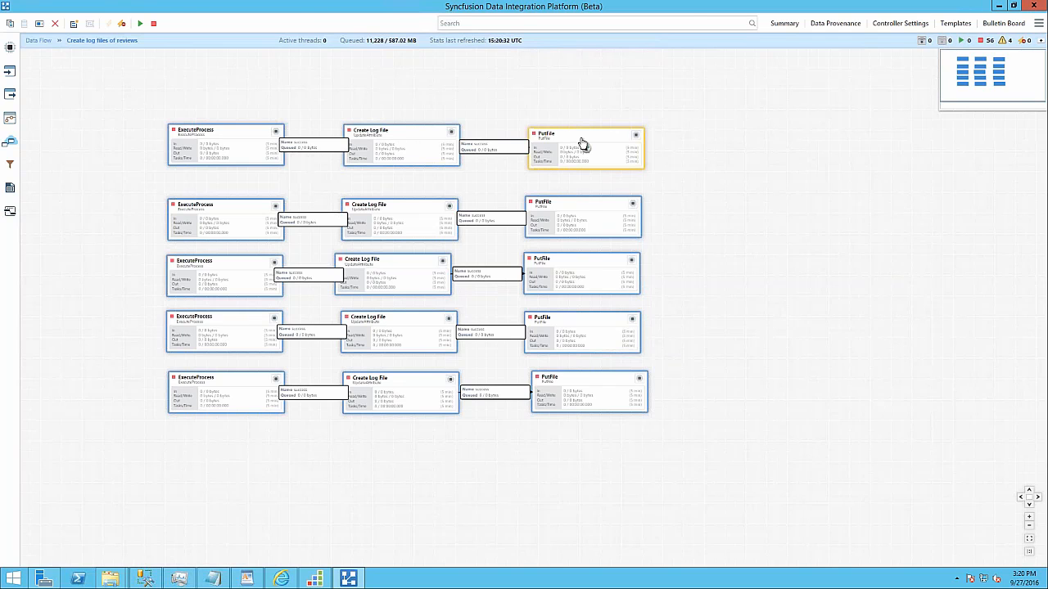
pyautogui.rightClick(583, 145)
pyautogui.click(604, 148)
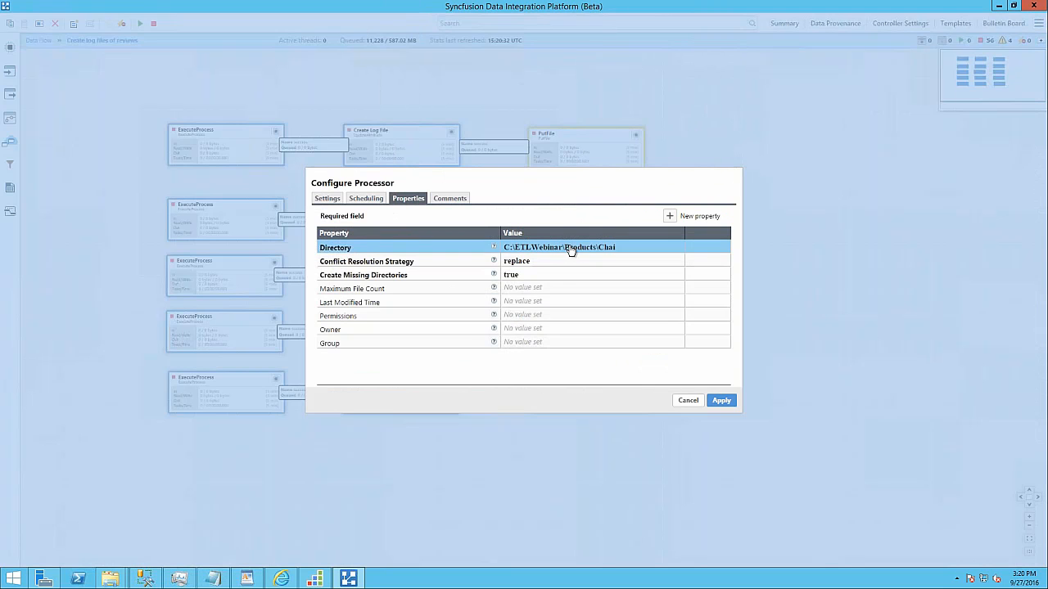
pyautogui.click(620, 253)
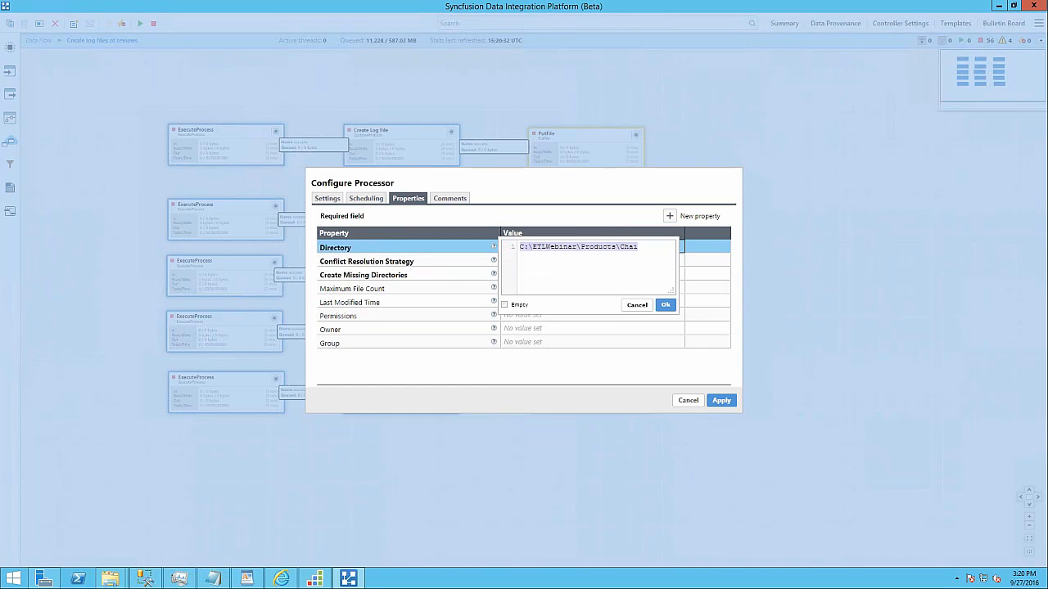
pyautogui.doubleClick(626, 252)
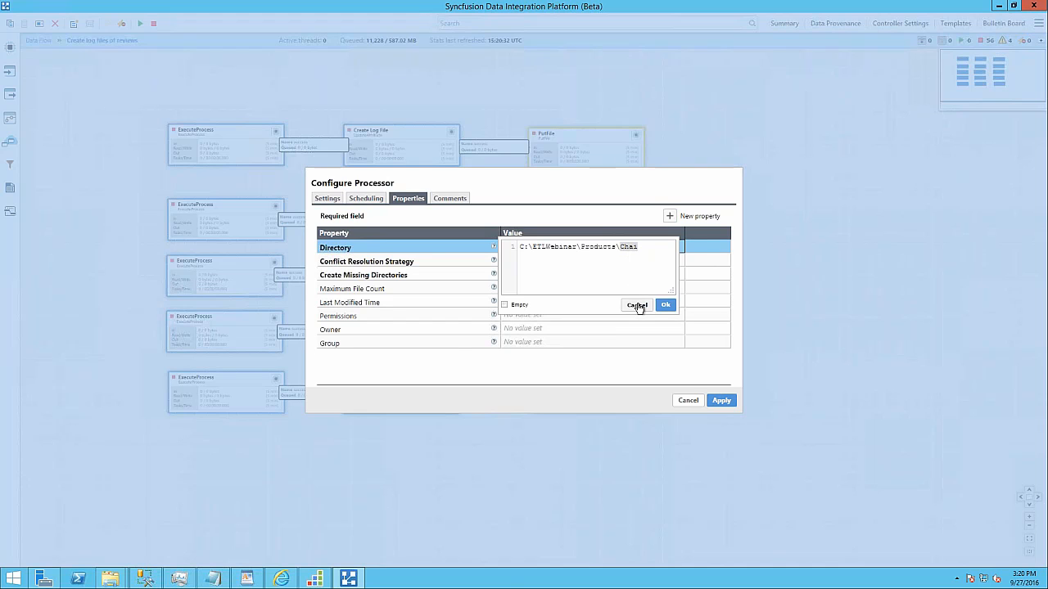
pyautogui.click(637, 306)
pyautogui.click(688, 400)
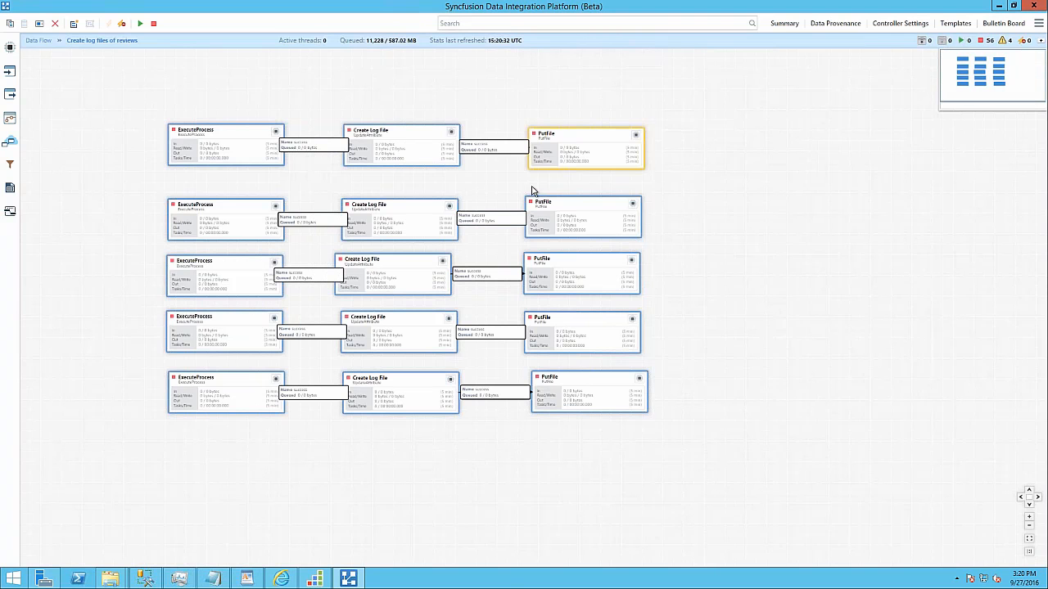
# Return to the top-level data flow and shift the Update final product table group slightly up and to the right.
pyautogui.click(38, 40)
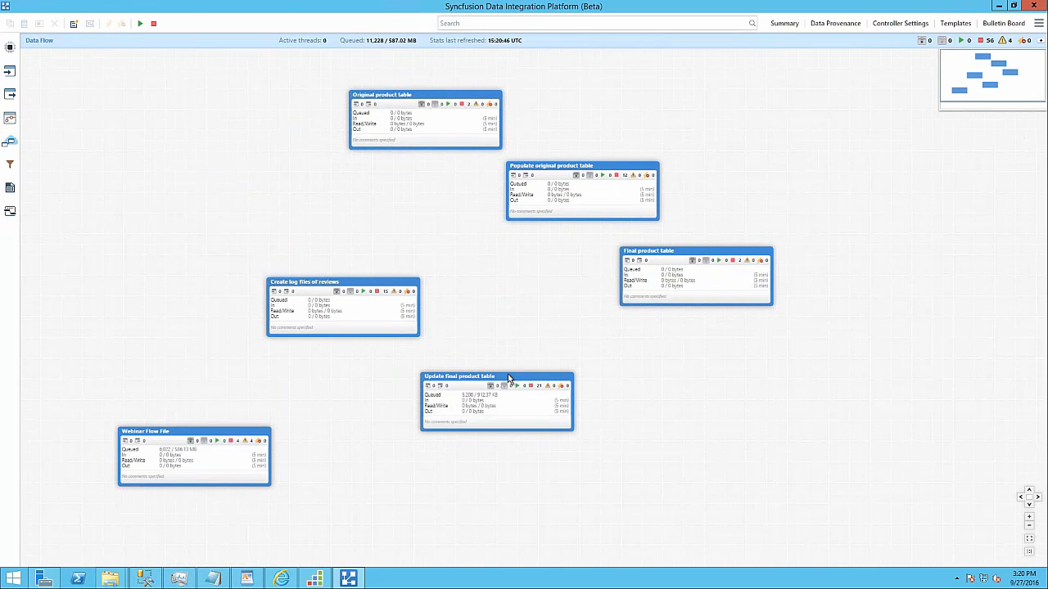
pyautogui.moveTo(516, 375); pyautogui.dragTo(529, 364)
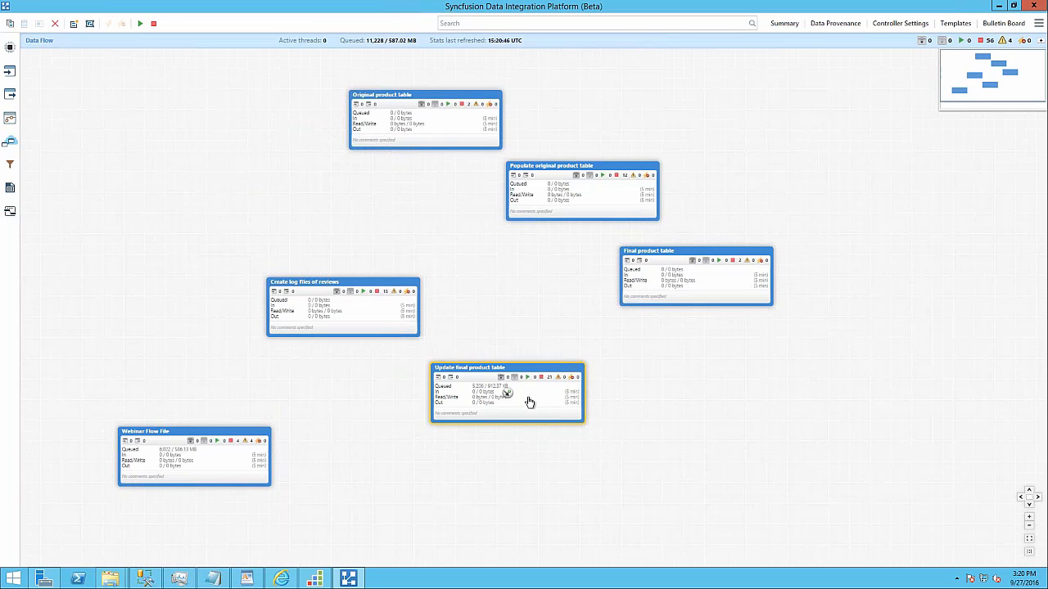
# Enter the Update final product table group, examine the Get Product list processor's SQL select query and close its configuration without applying changes.
pyautogui.doubleClick(529, 402)
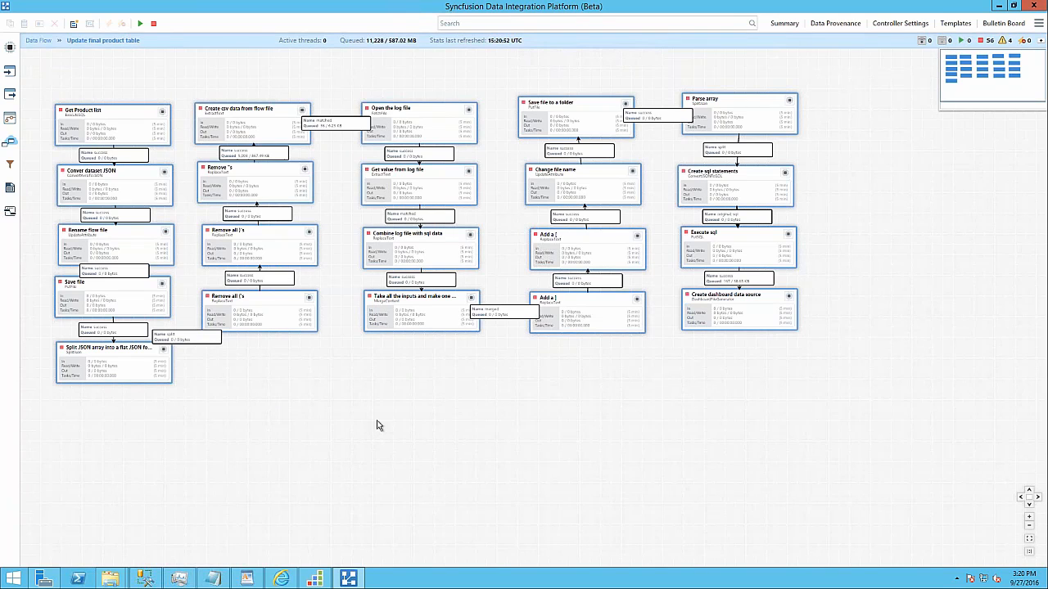
pyautogui.click(121, 120)
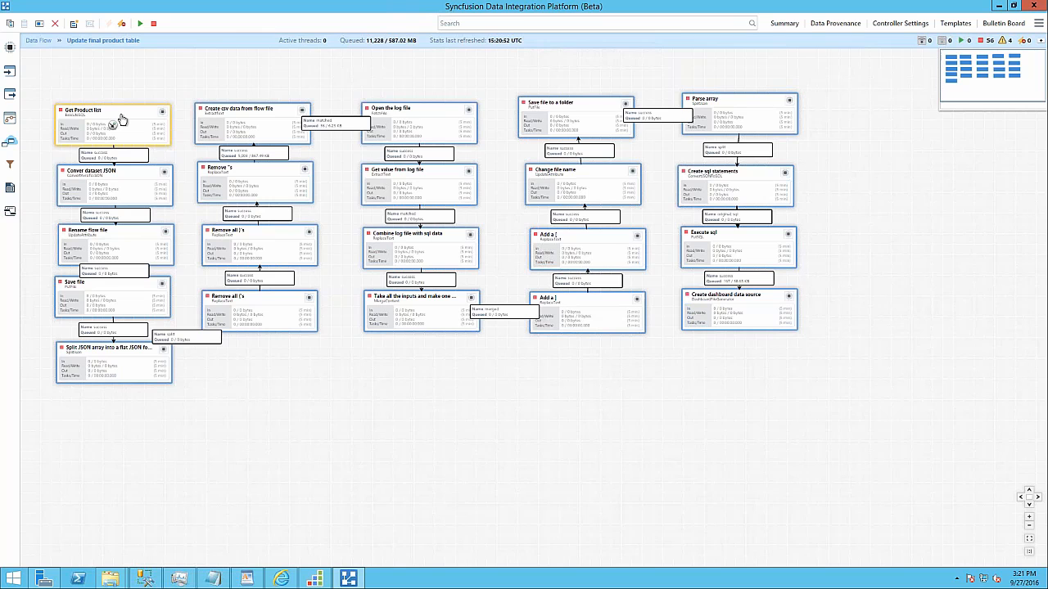
pyautogui.rightClick(121, 119)
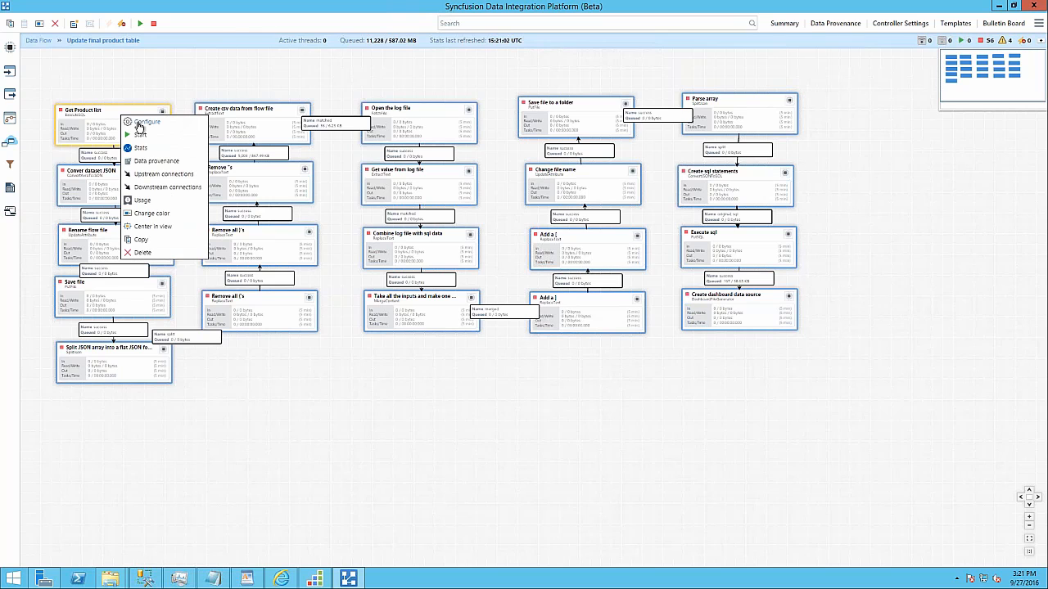
pyautogui.click(139, 123)
pyautogui.click(533, 262)
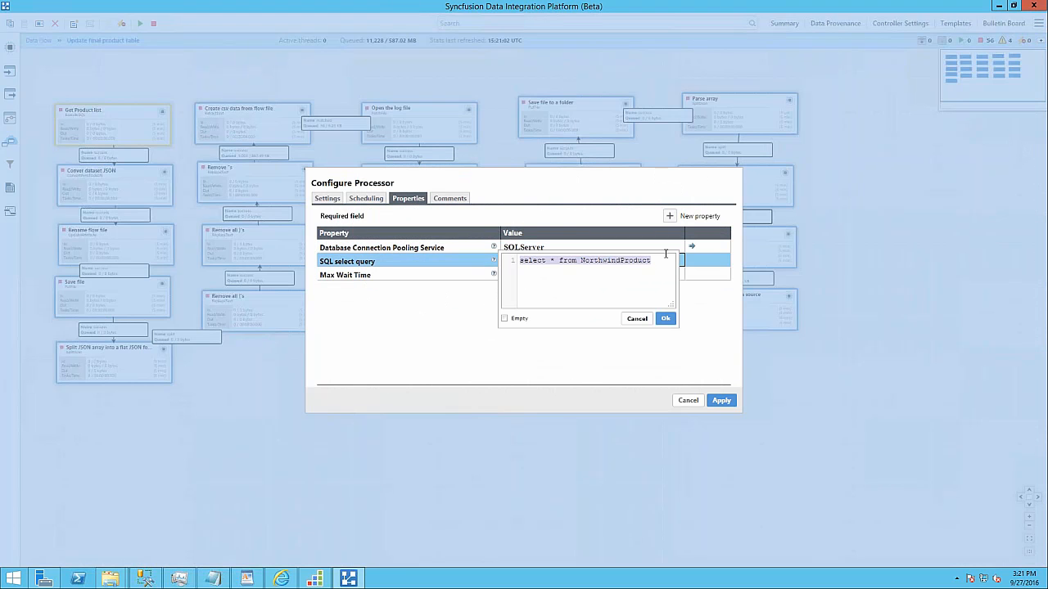
pyautogui.click(665, 318)
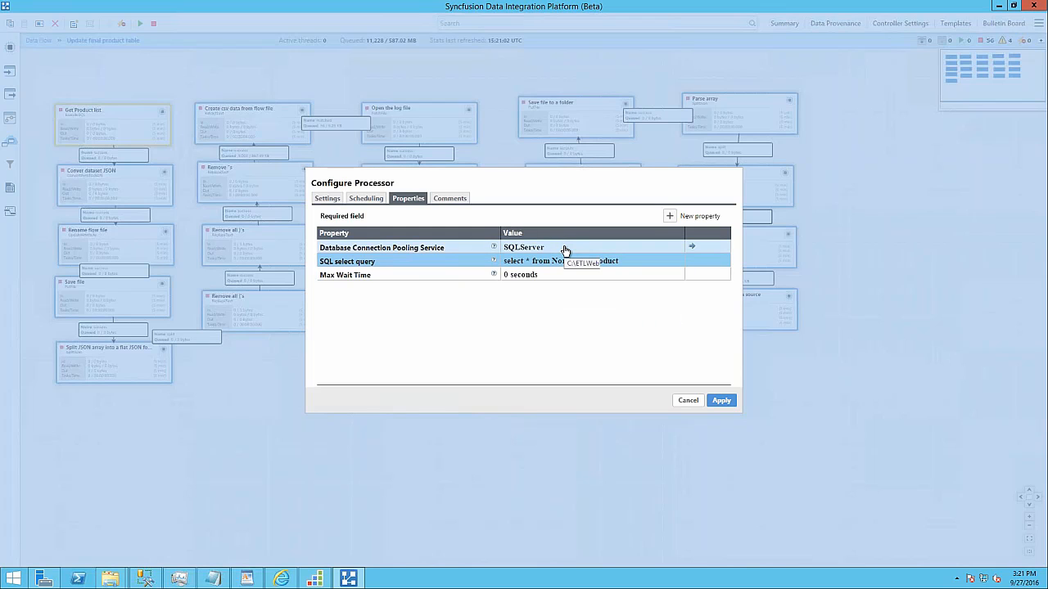
pyautogui.click(684, 401)
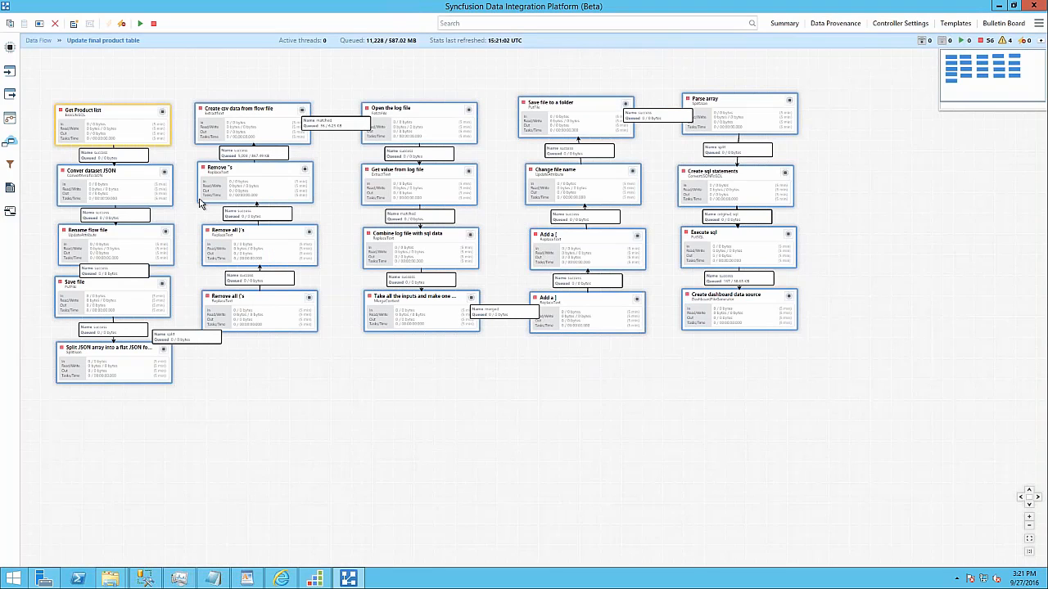
# Examine the JSON container options and Wrap Single Record properties of the Conver dataset JSON processor without editing them.
pyautogui.click(129, 175)
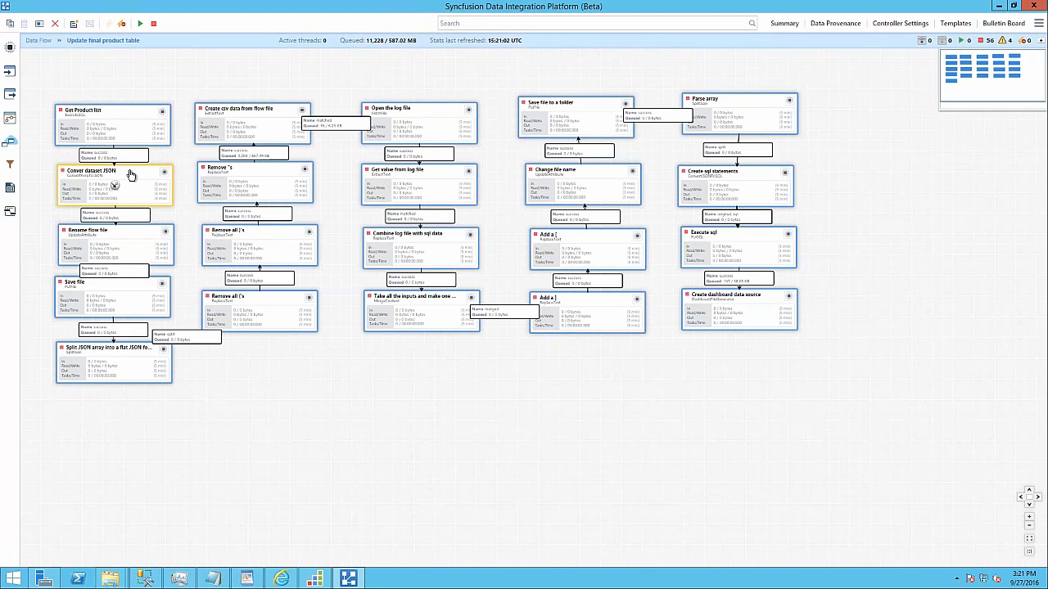
pyautogui.rightClick(130, 174)
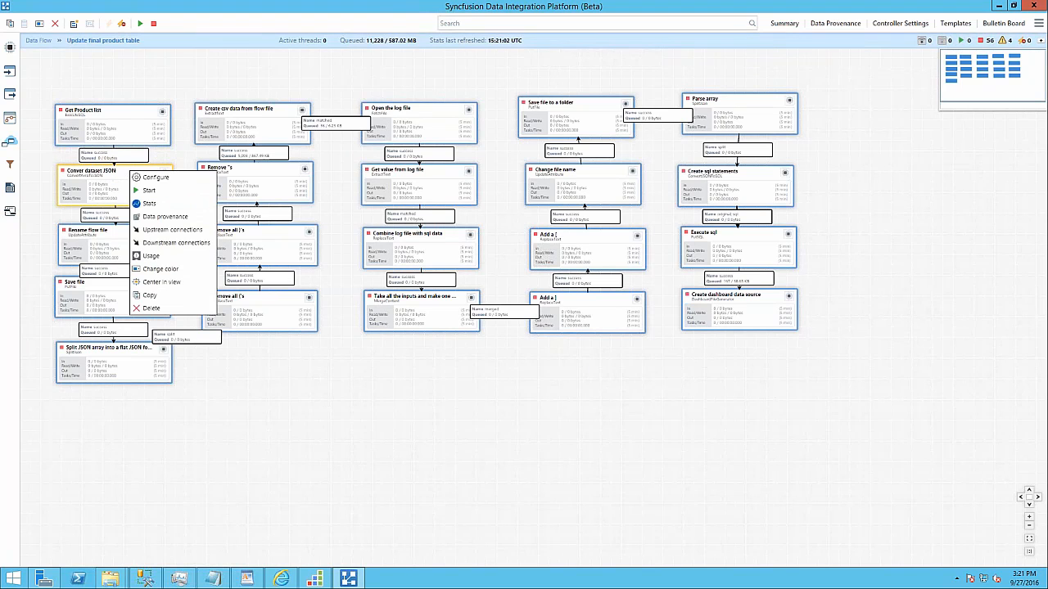
pyautogui.click(155, 177)
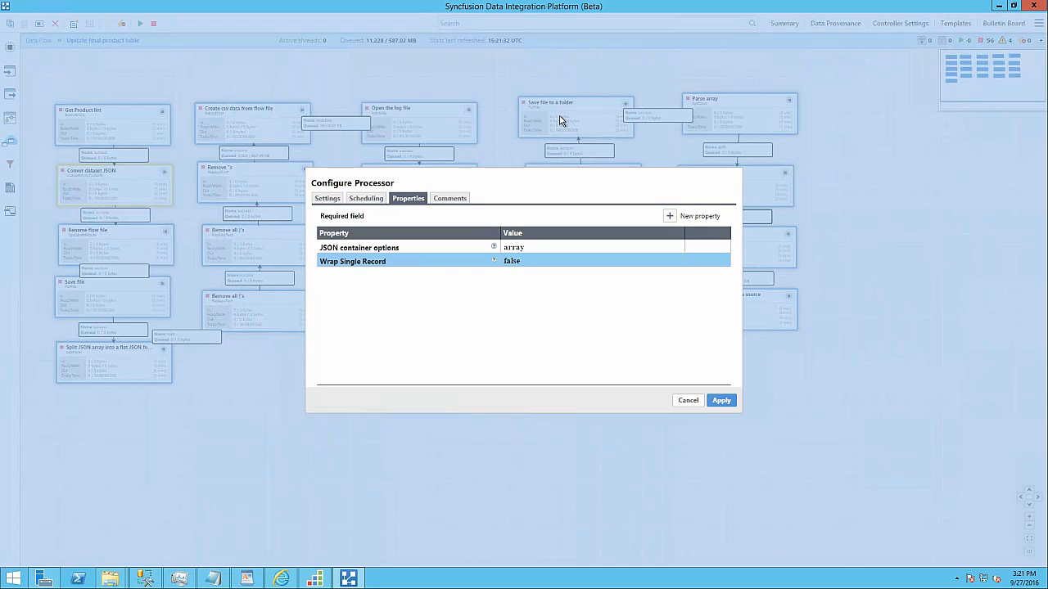
pyautogui.click(688, 401)
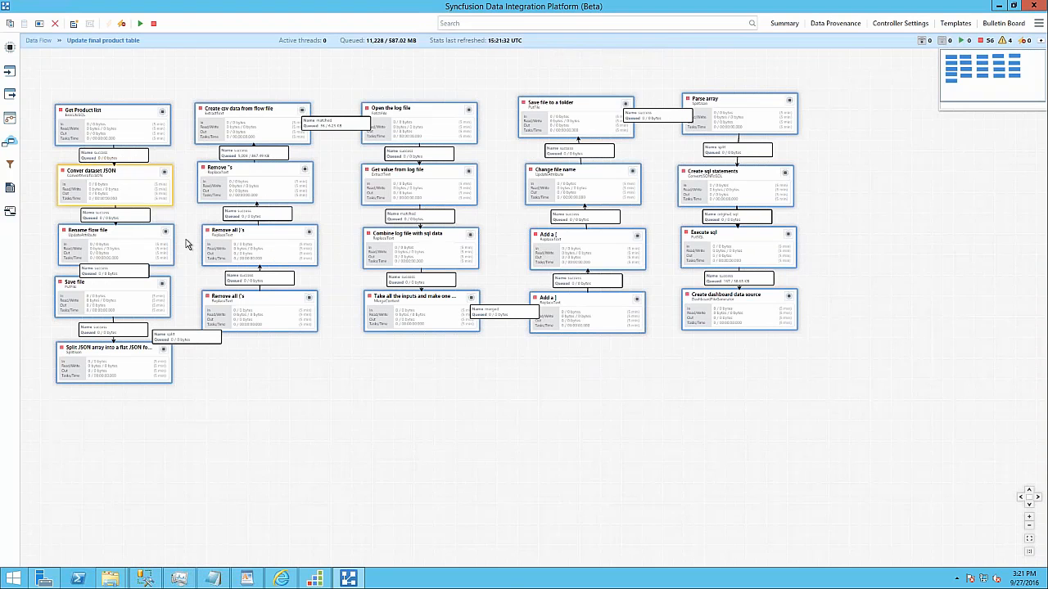
# Examine the filename property of the Rename flow file processor and leave it unedited.
pyautogui.click(129, 237)
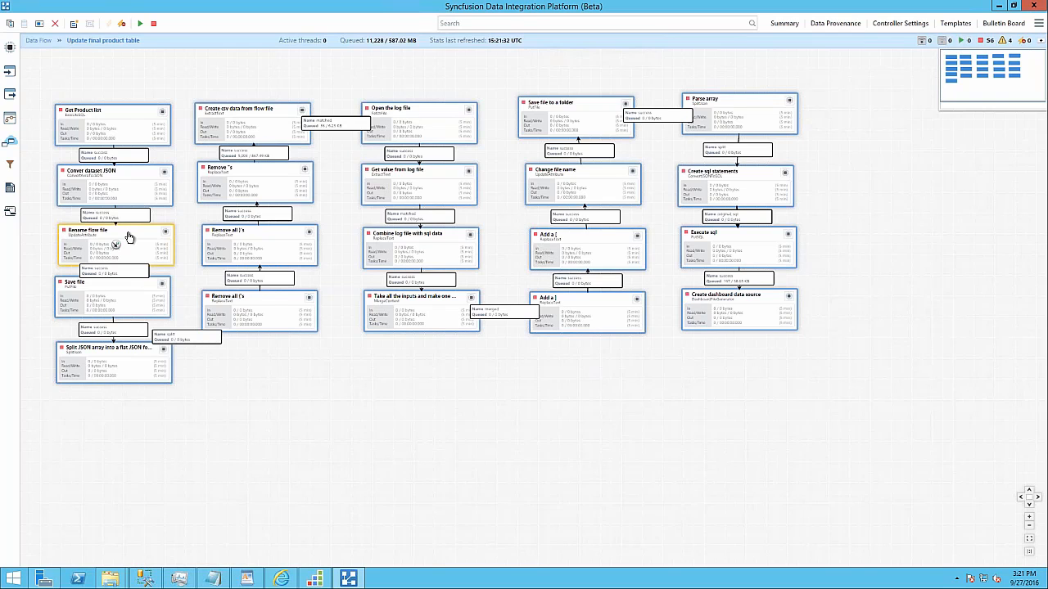
pyautogui.rightClick(129, 236)
pyautogui.click(147, 242)
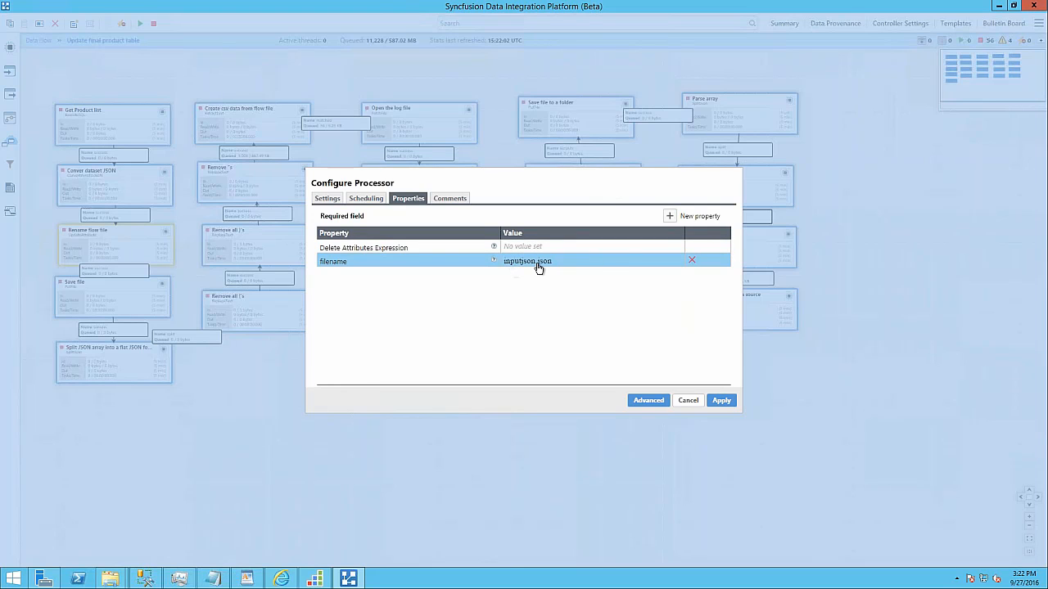
pyautogui.click(688, 400)
# Open inputjson.json from the C:\ETLWebinar folder in Notepad, examine its product records and return to the data flow.
pyautogui.moveTo(110, 578)
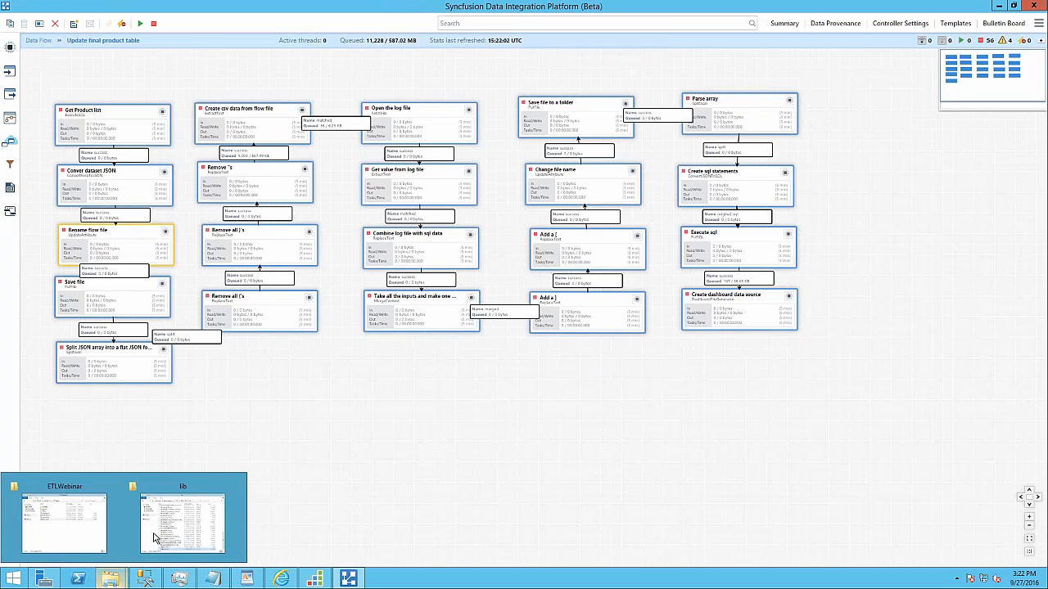
pyautogui.click(171, 519)
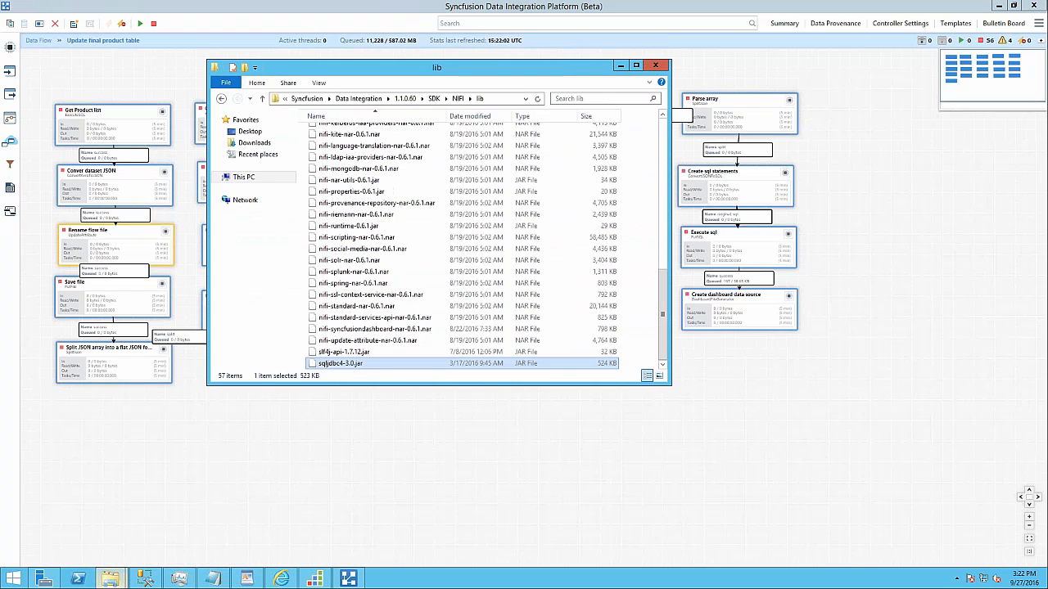
pyautogui.click(109, 578)
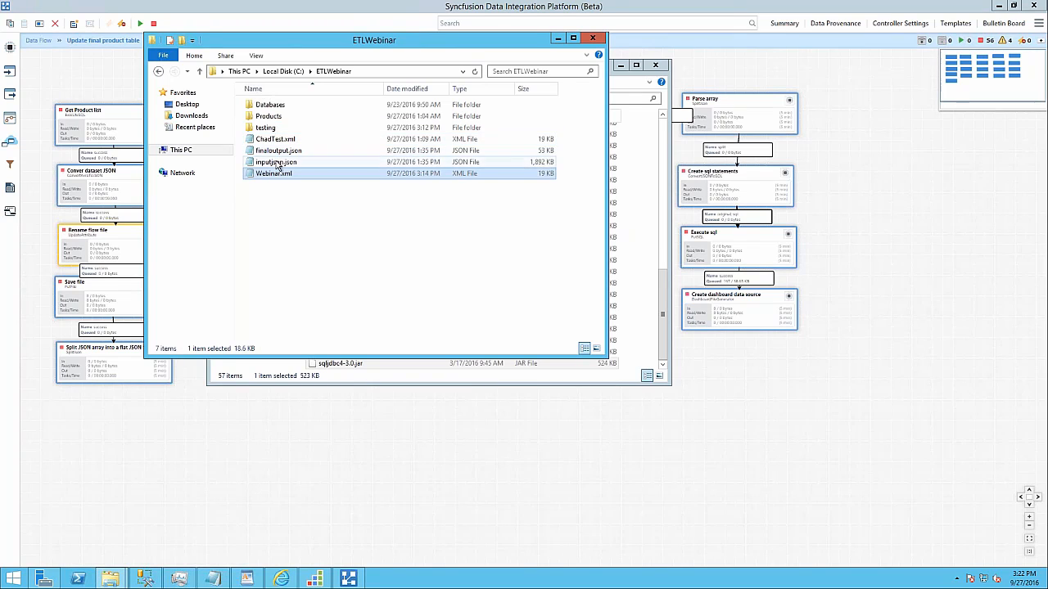
pyautogui.click(278, 163)
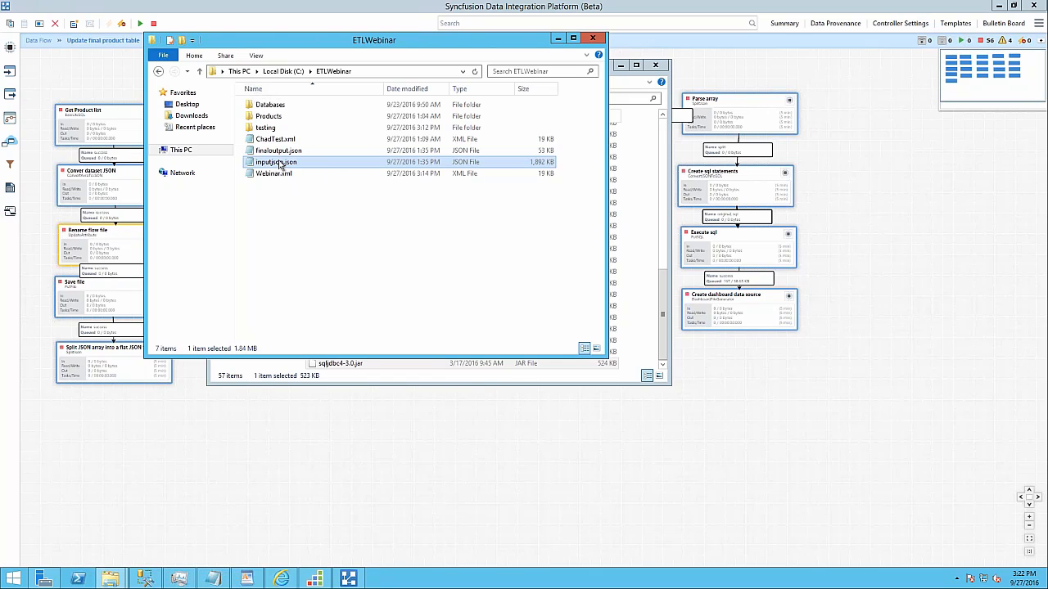
pyautogui.doubleClick(280, 163)
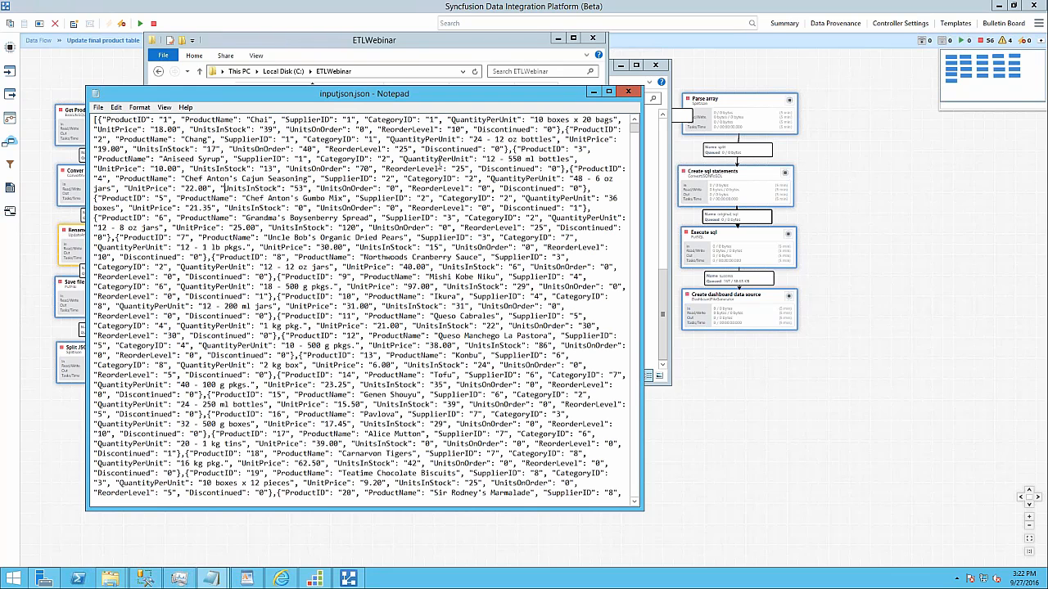
pyautogui.click(594, 91)
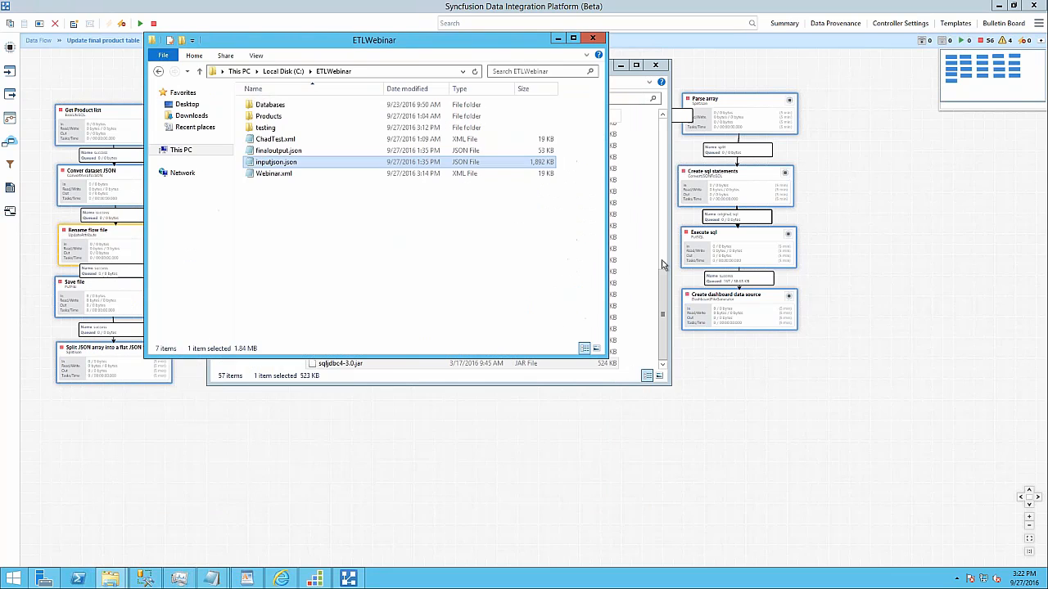
pyautogui.click(712, 375)
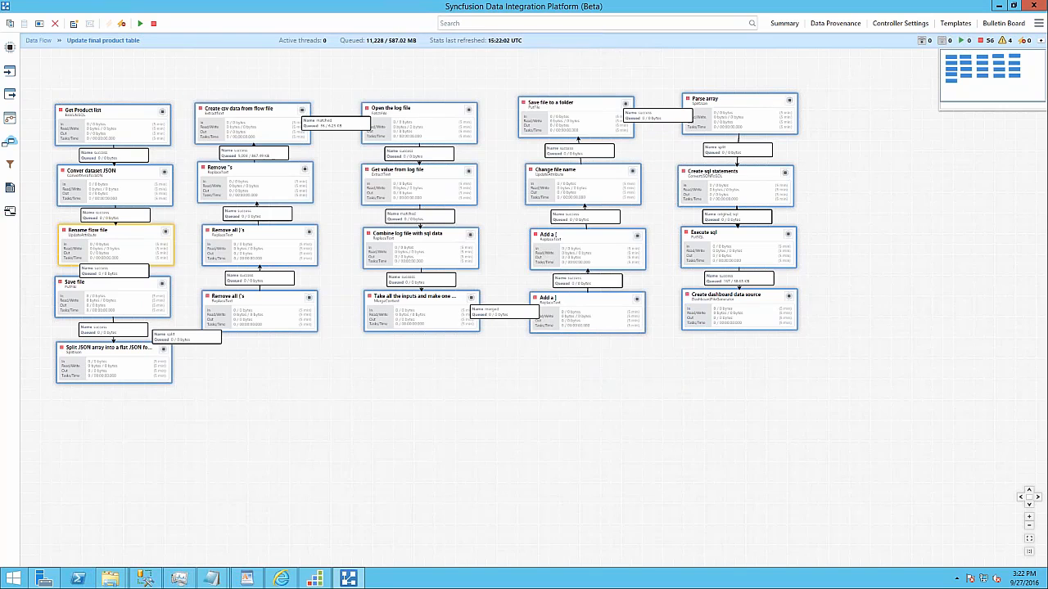
# Nudge the Save file processor slightly, and examine the Split JSON array processor's JsonPath Expression and Null Value Representation without editing them.
pyautogui.click(143, 295)
pyautogui.moveTo(144, 297); pyautogui.dragTo(144, 298)
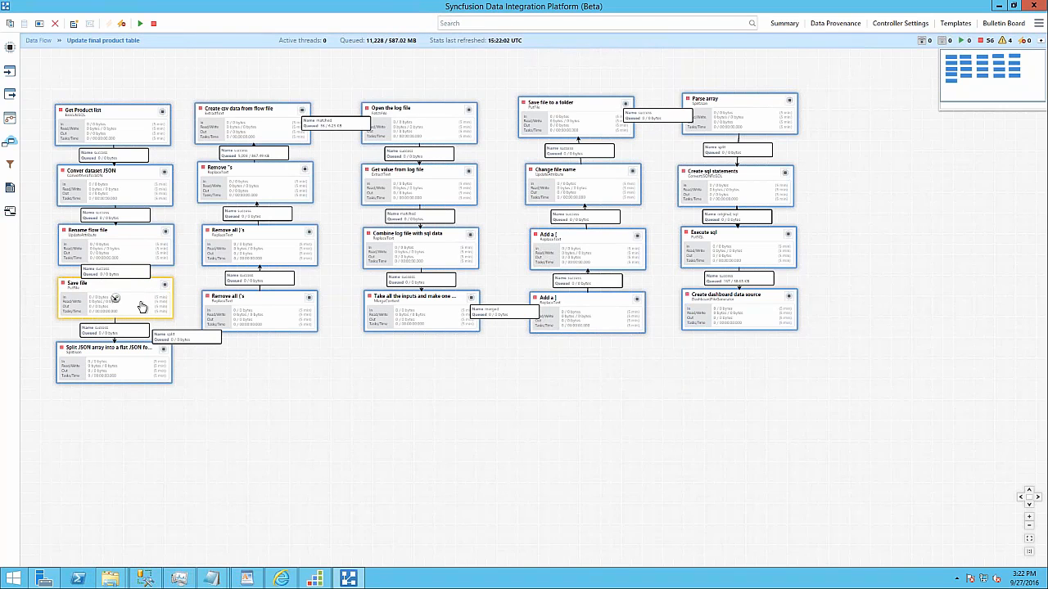
pyautogui.click(120, 350)
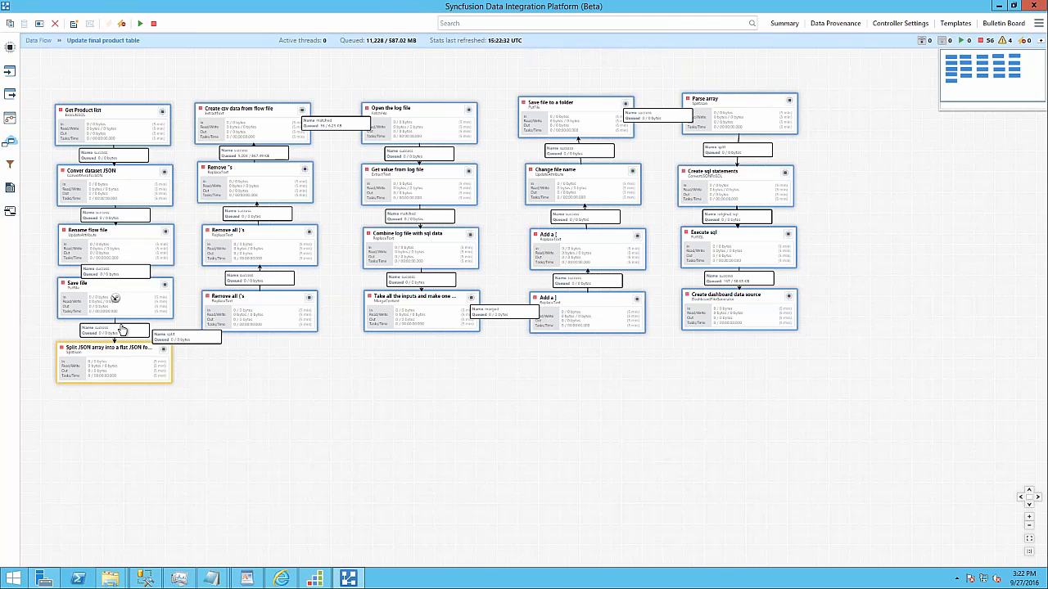
pyautogui.rightClick(135, 354)
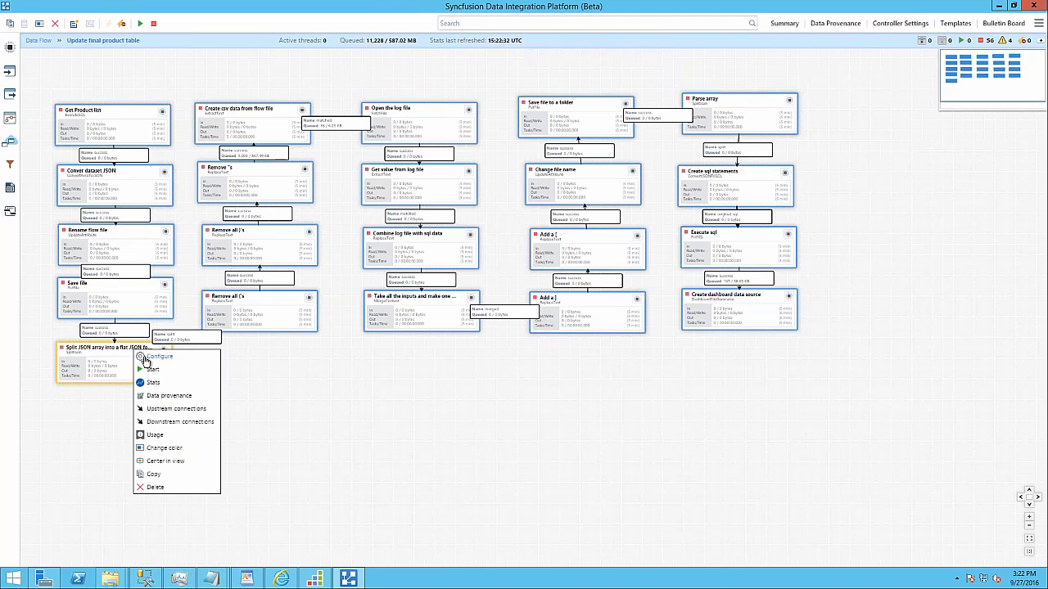
pyautogui.click(164, 383)
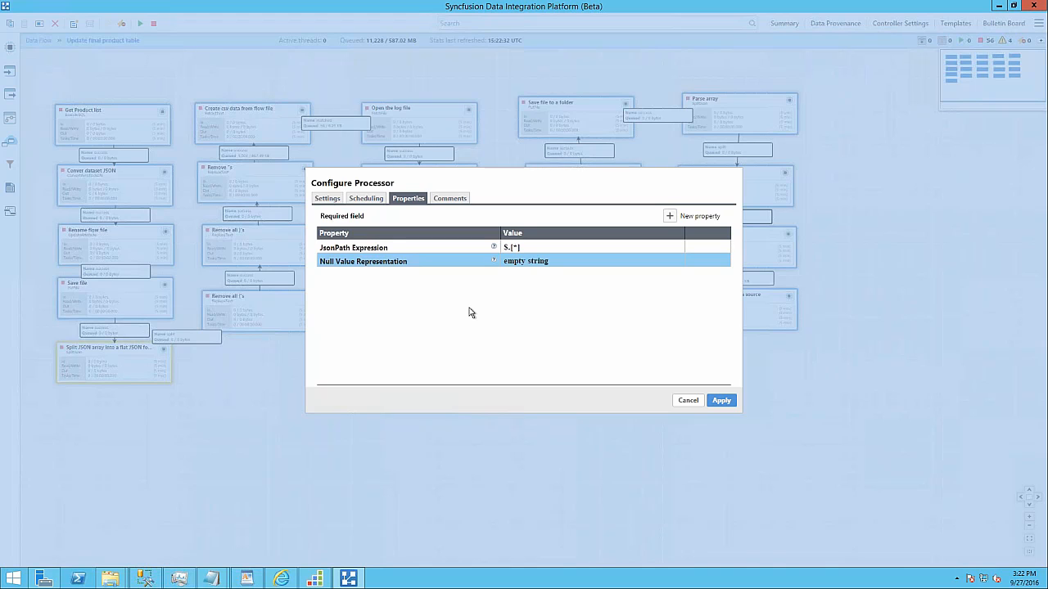
pyautogui.click(694, 401)
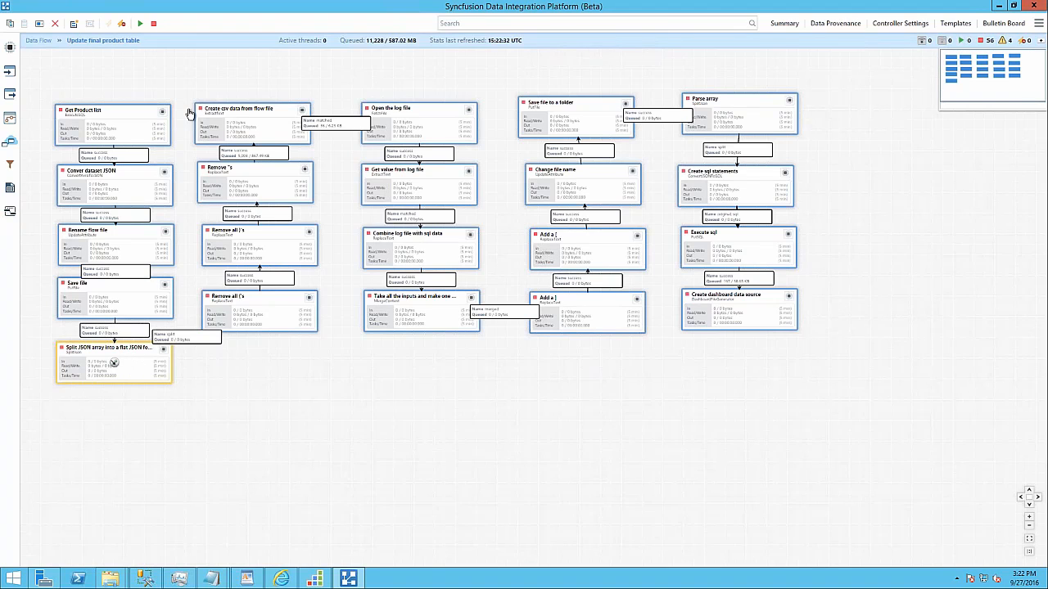
# Examine the Search Value and Replacement Value of the ReplaceText processor directly after the JSON split, leaving both unedited.
pyautogui.click(257, 301)
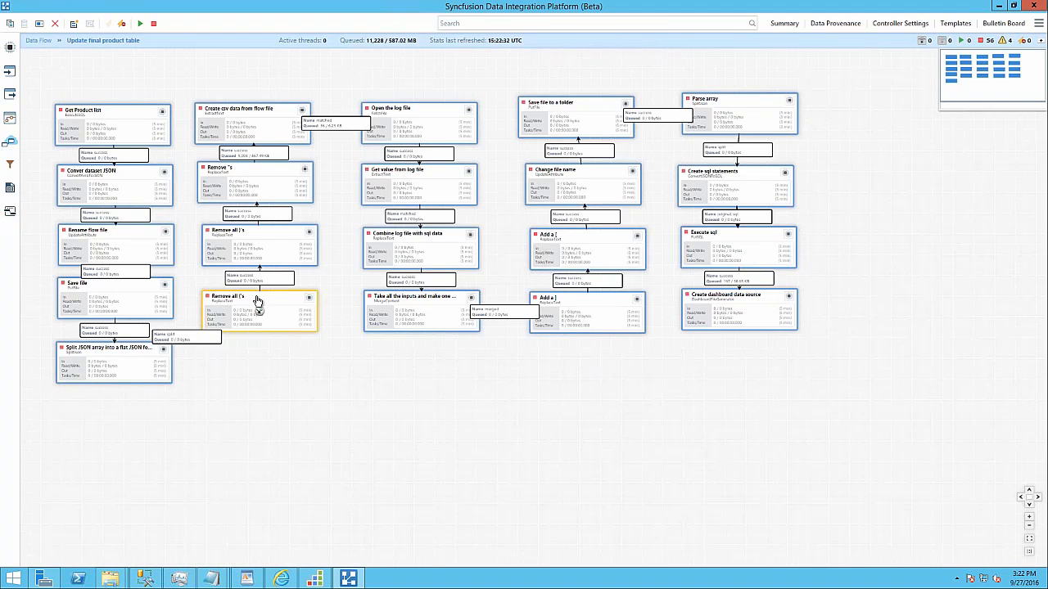
pyautogui.rightClick(243, 300)
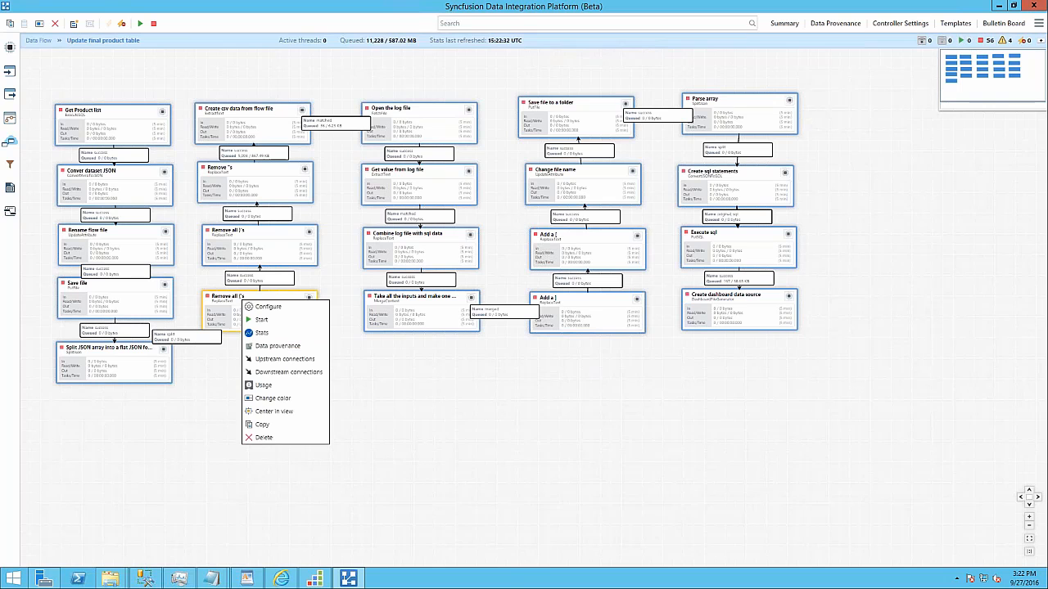
pyautogui.click(260, 307)
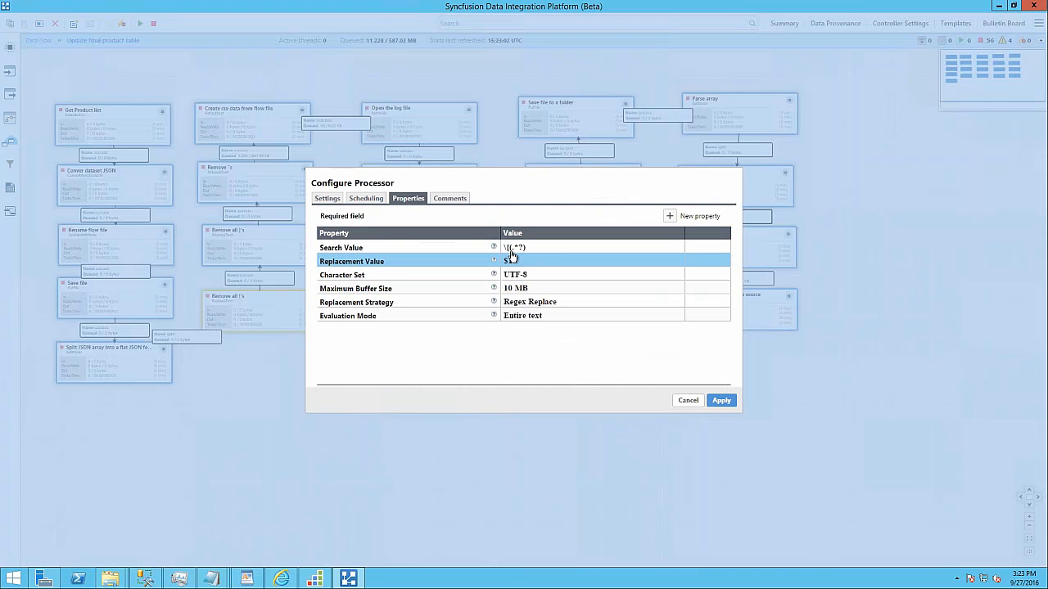
pyautogui.click(517, 248)
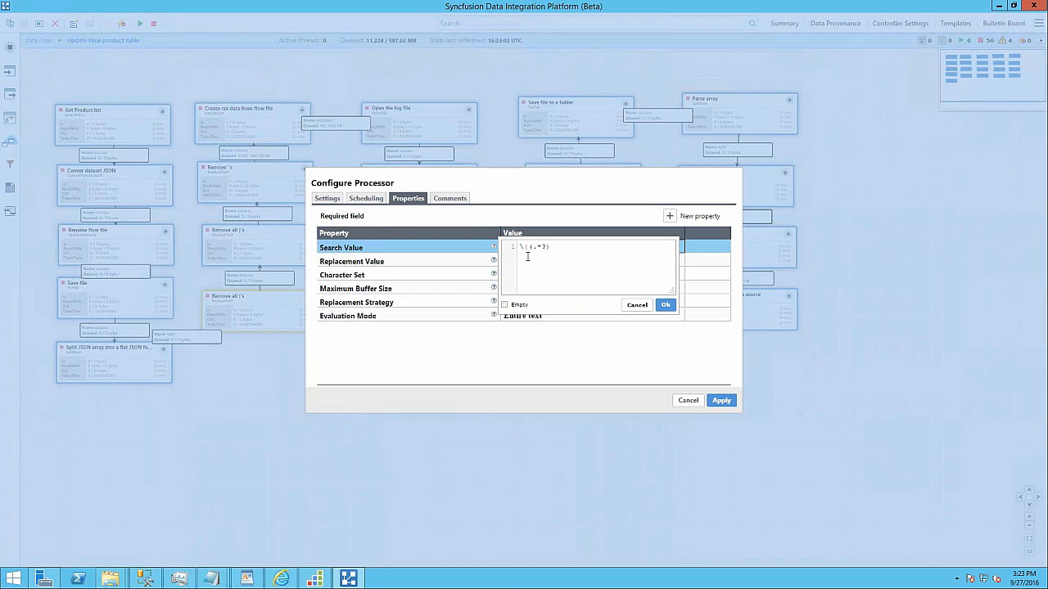
pyautogui.click(639, 306)
pyautogui.click(524, 262)
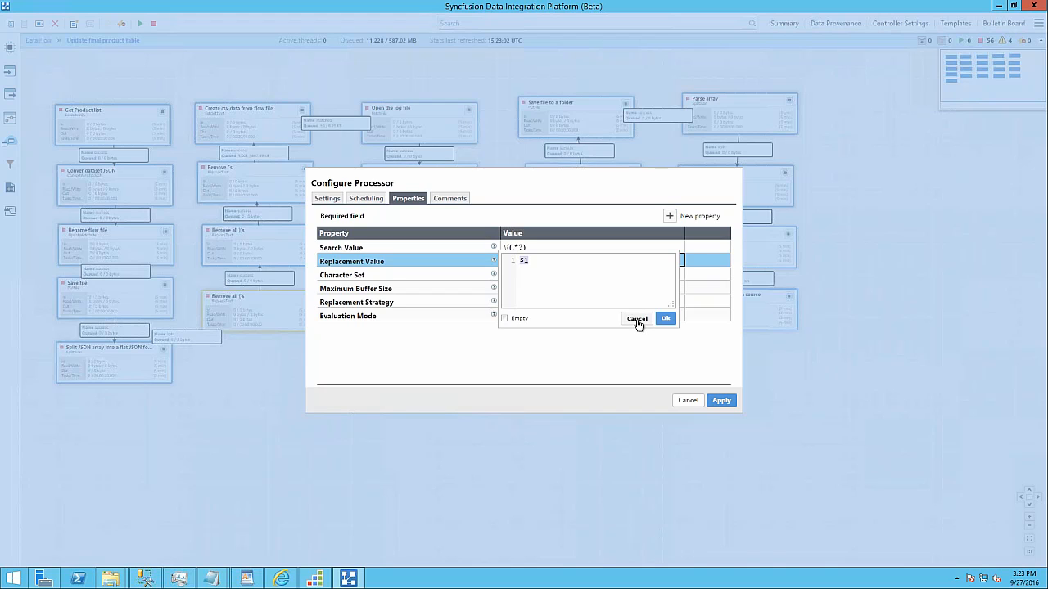
pyautogui.click(637, 319)
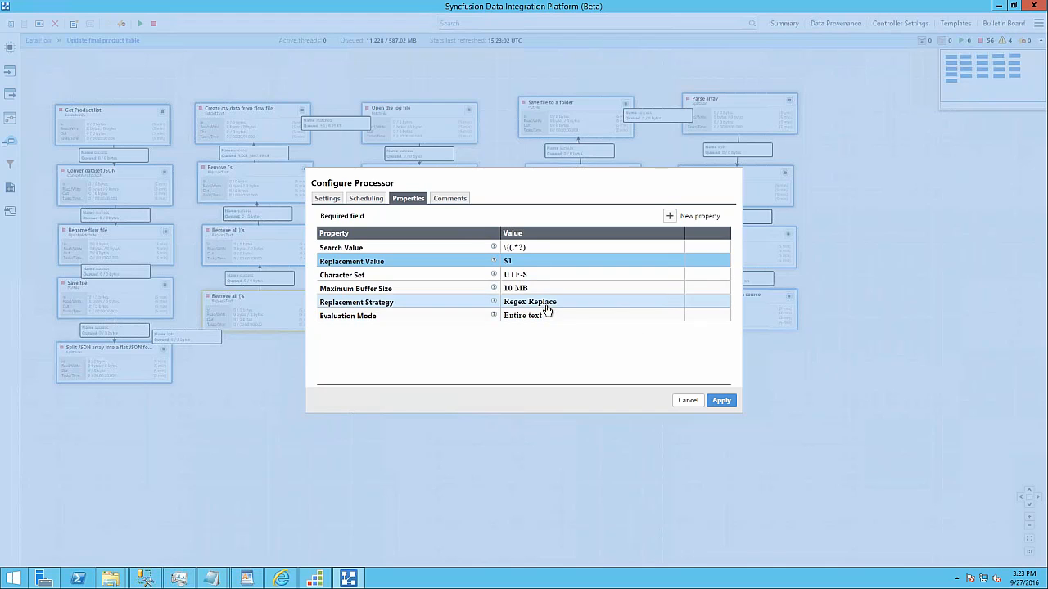
pyautogui.click(688, 401)
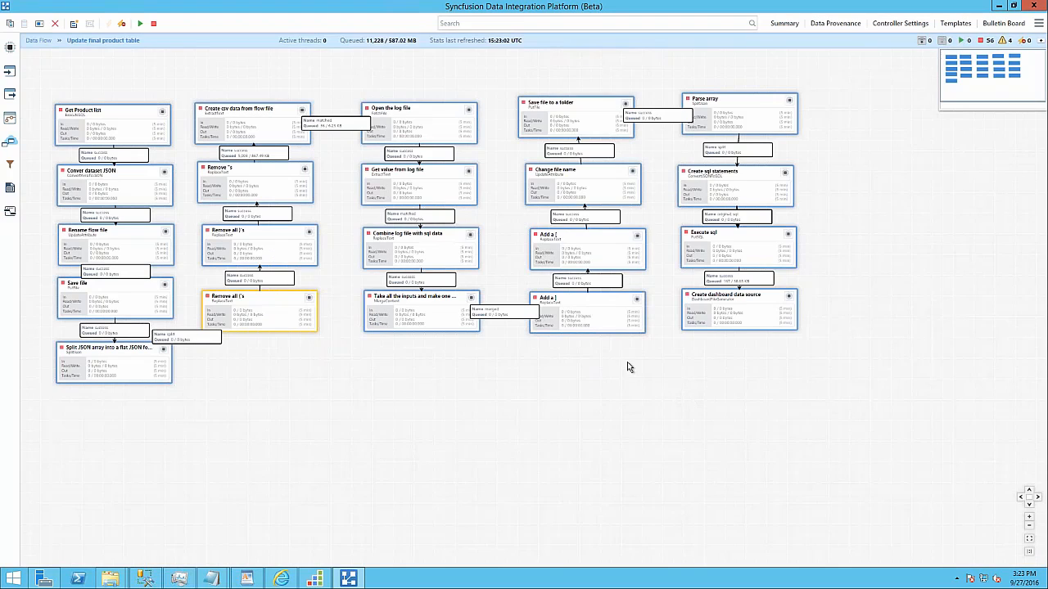
# Inspect the ReplaceText processor that removes quotation marks, leave it unconfigured and bring up the open Notepad documents.
pyautogui.click(242, 239)
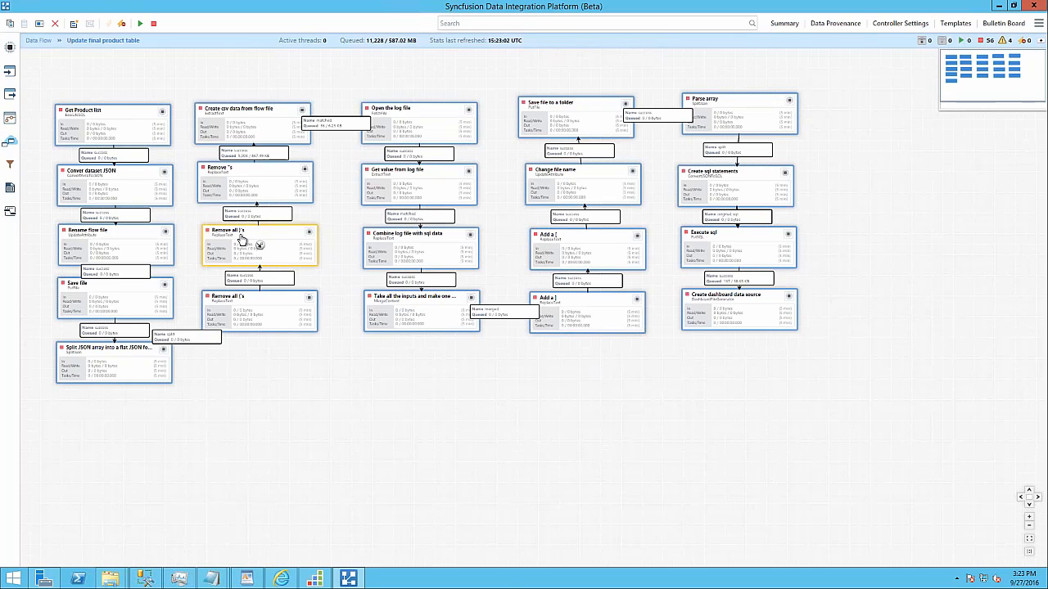
pyautogui.click(240, 175)
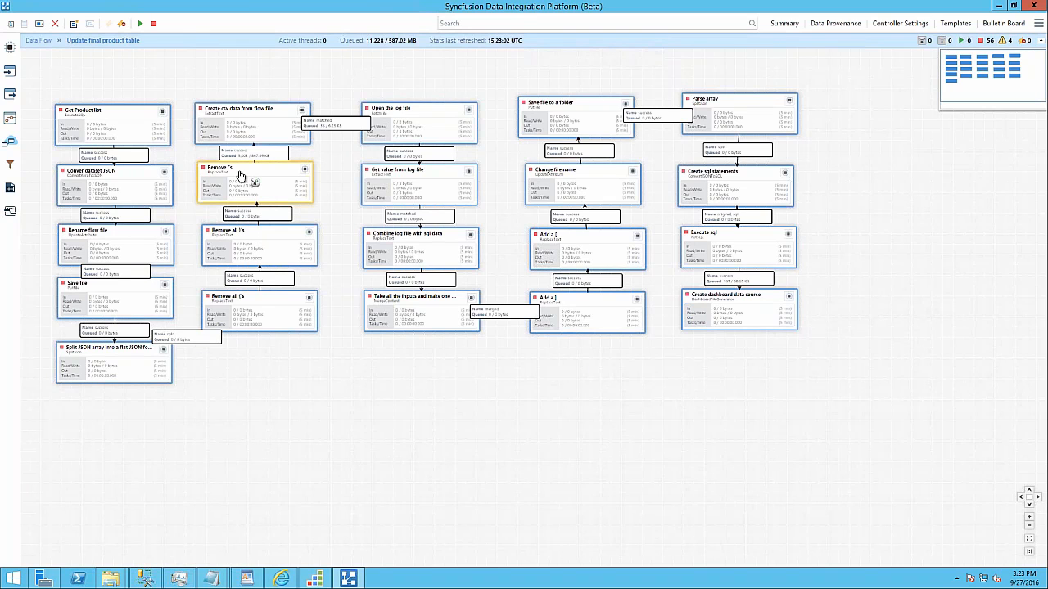
pyautogui.rightClick(240, 175)
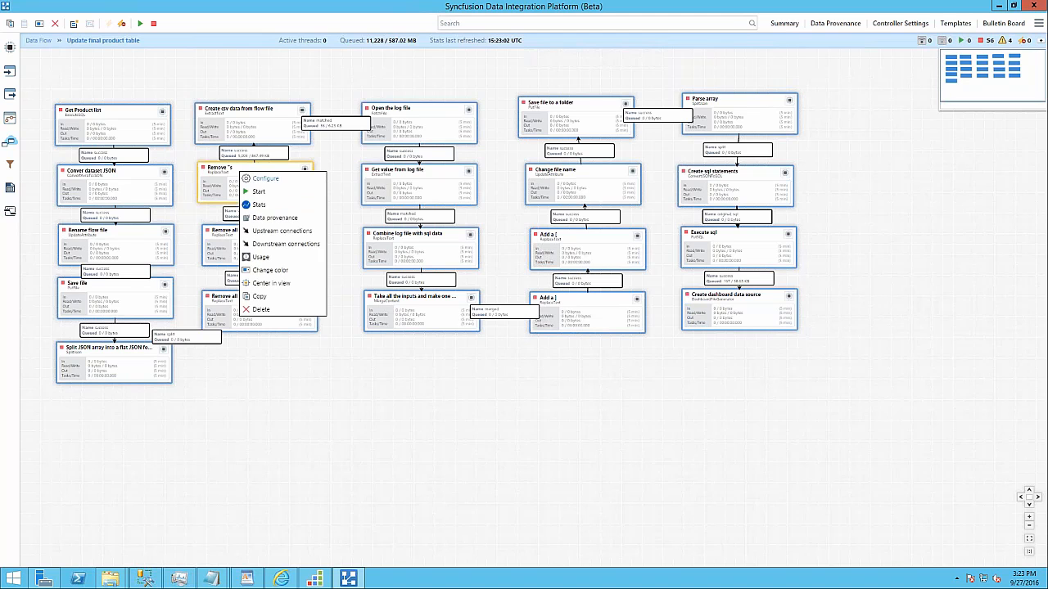
pyautogui.press('Escape')
pyautogui.moveTo(215, 582)
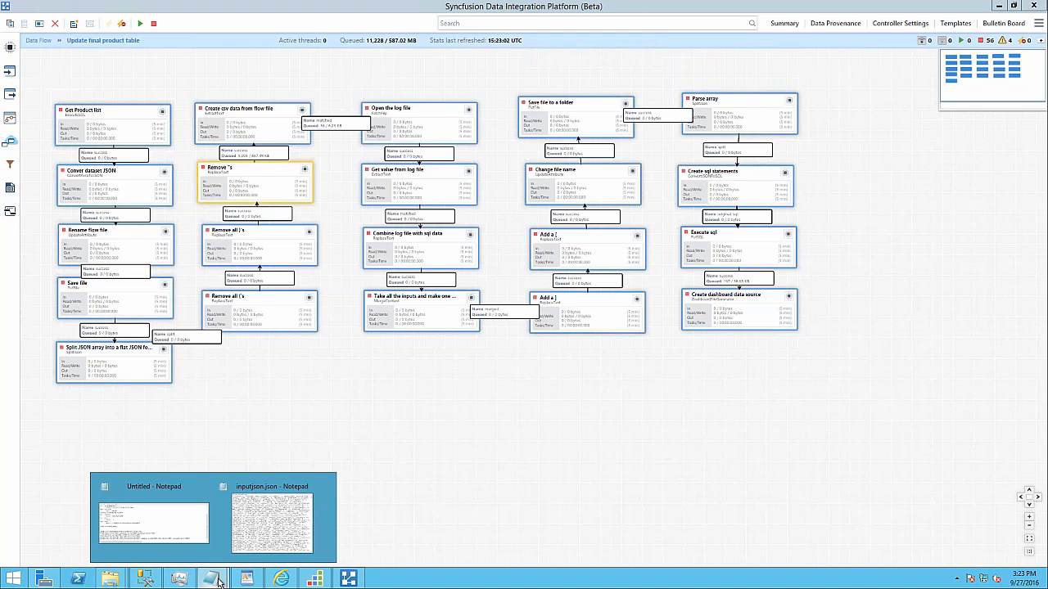
# Review inputjson.json in Notepad, and the data and matches properties of the Create csv data from flow file processor.
pyautogui.click(278, 520)
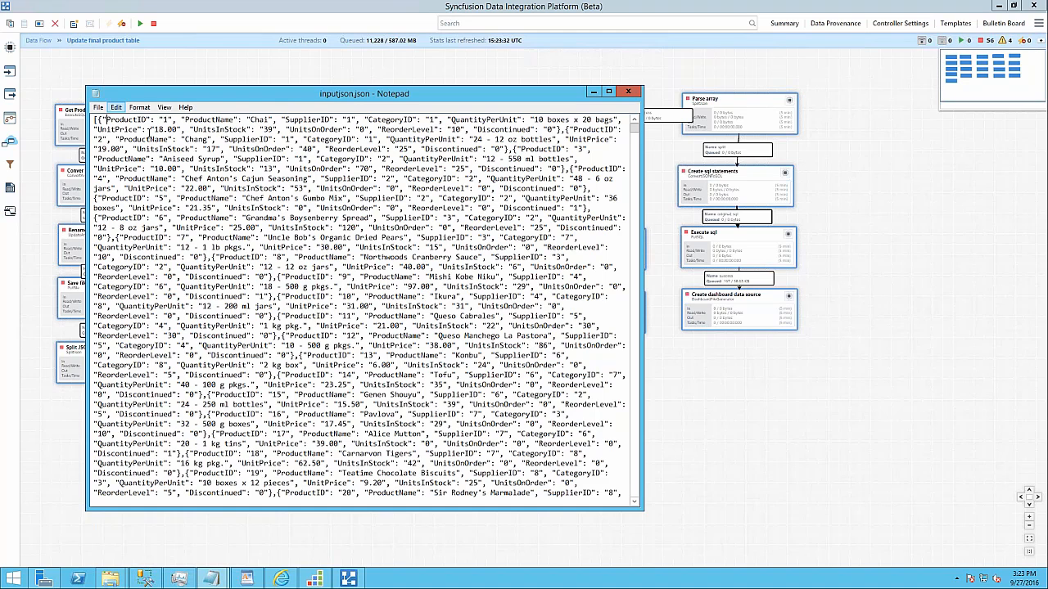
pyautogui.click(594, 93)
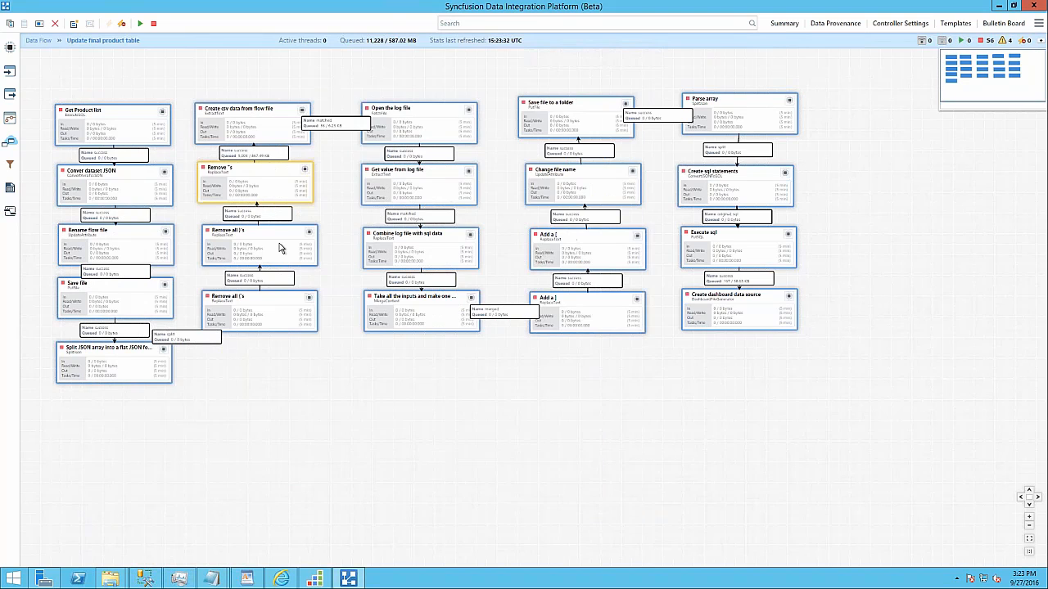
pyautogui.rightClick(267, 116)
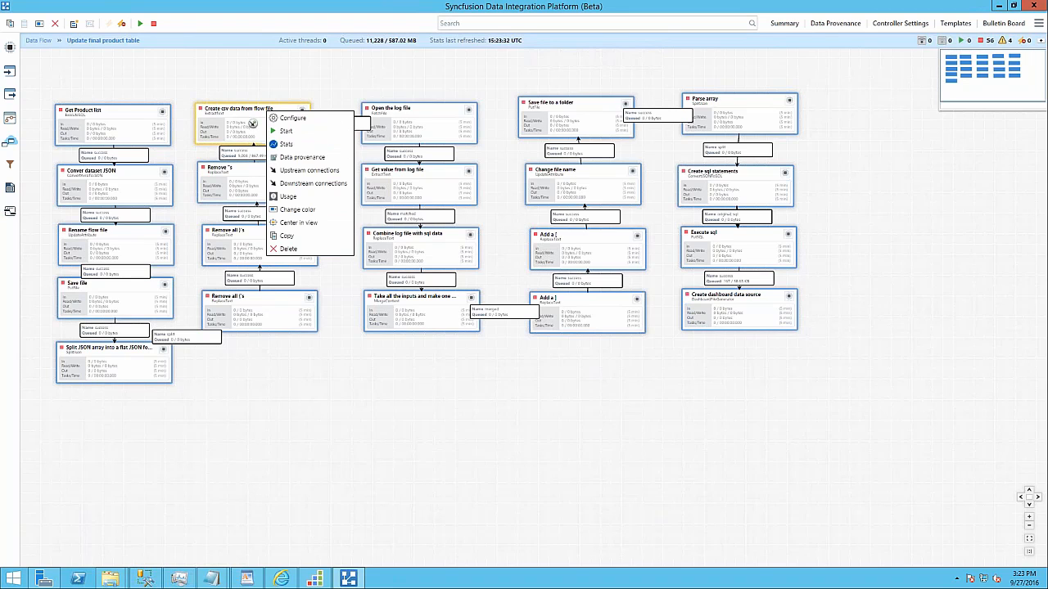
pyautogui.click(287, 131)
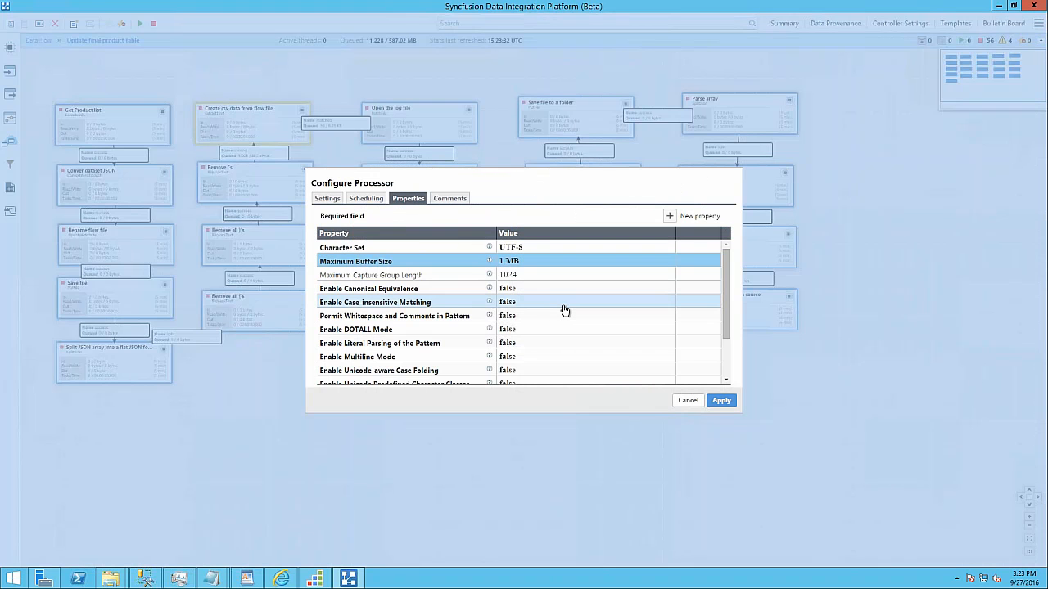
pyautogui.scroll(-2, 561, 306)
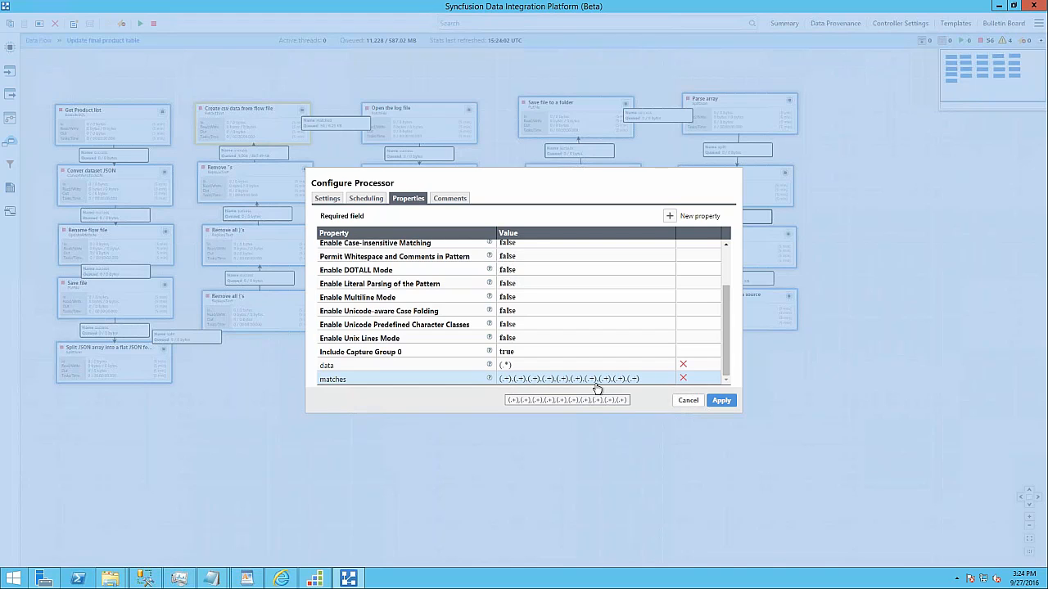
pyautogui.click(684, 401)
# Open the File to Fetch expression of the Open the log file processor and move the part starting with ${matches.2 onto a new line.
pyautogui.click(416, 120)
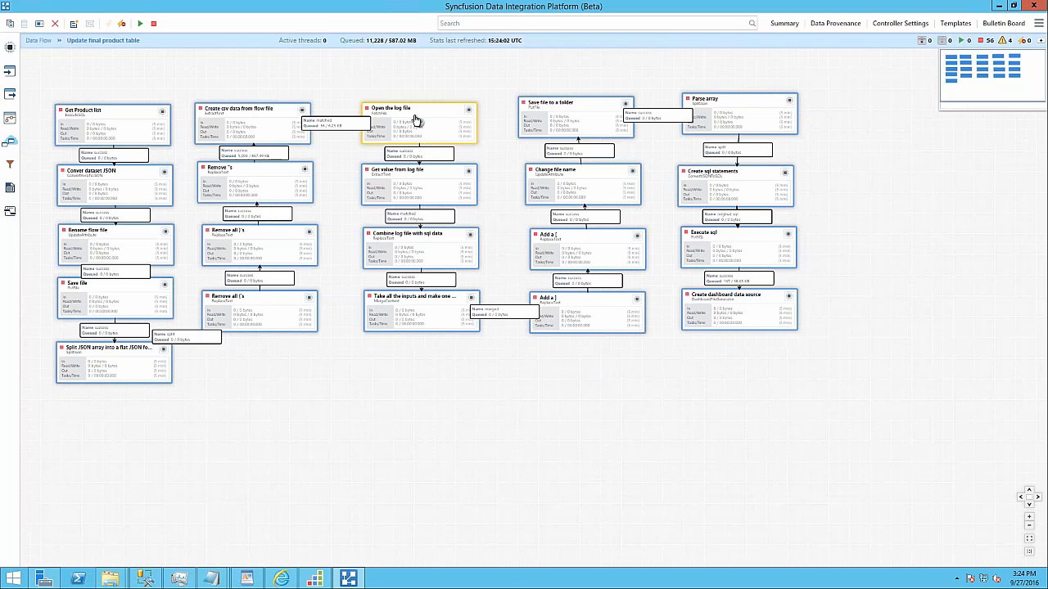
pyautogui.rightClick(417, 121)
pyautogui.click(443, 124)
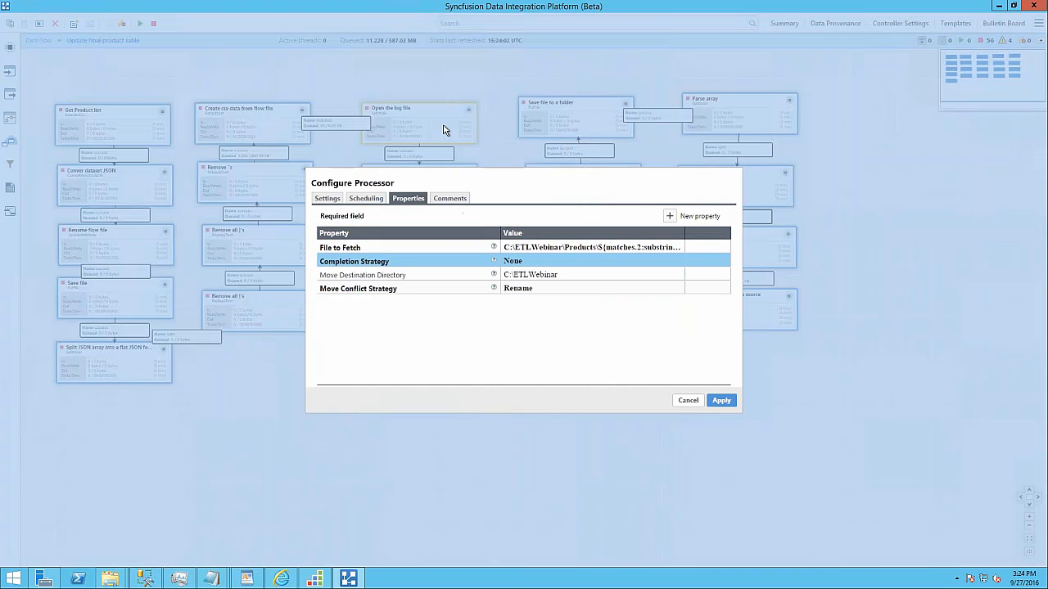
pyautogui.click(550, 248)
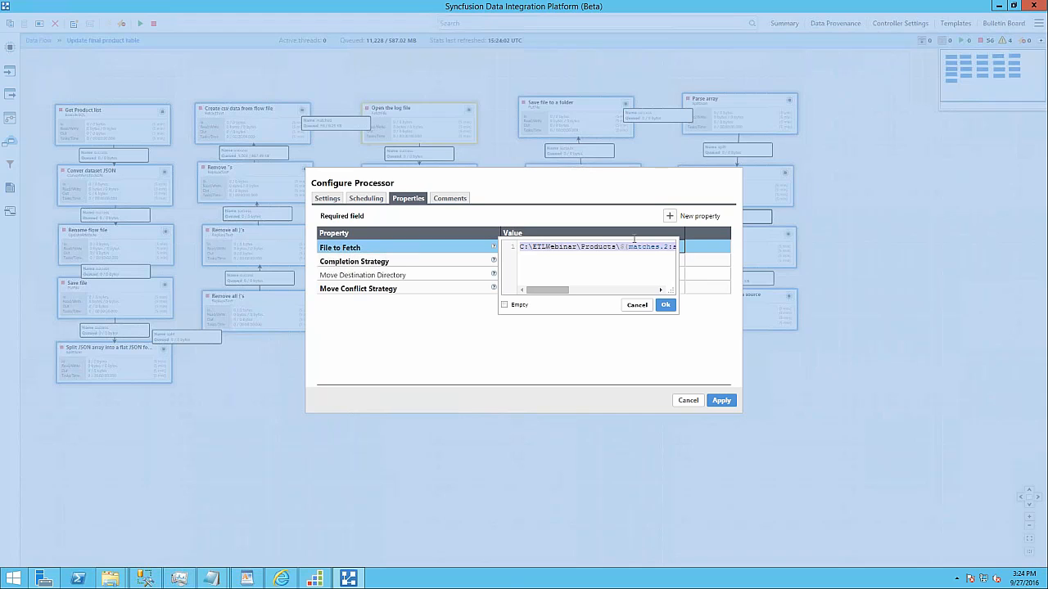
pyautogui.click(617, 248)
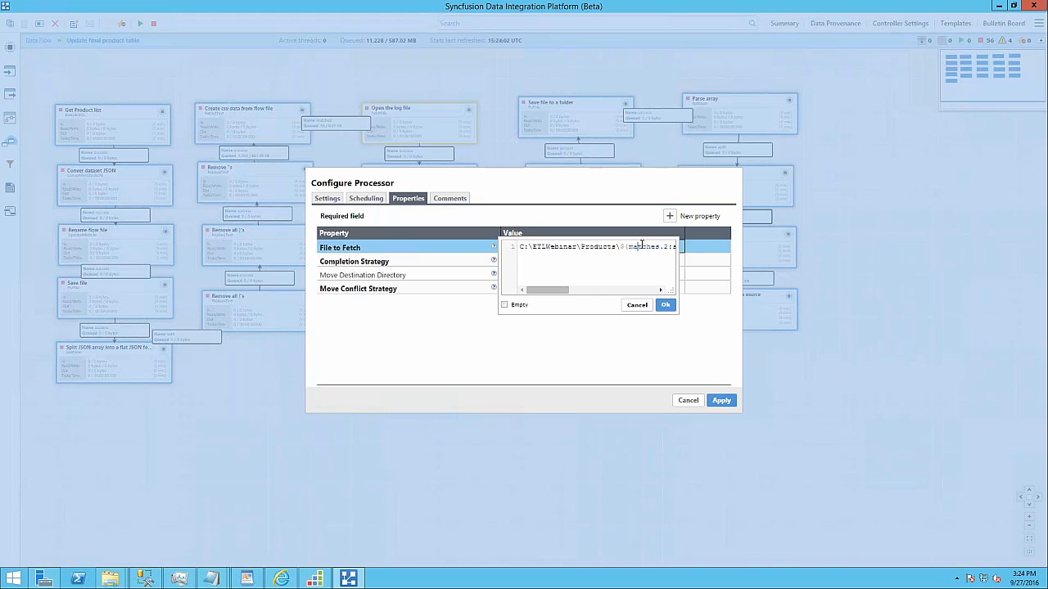
pyautogui.press('Left')
pyautogui.press('Left')
pyautogui.press('Left')
pyautogui.press('Return')
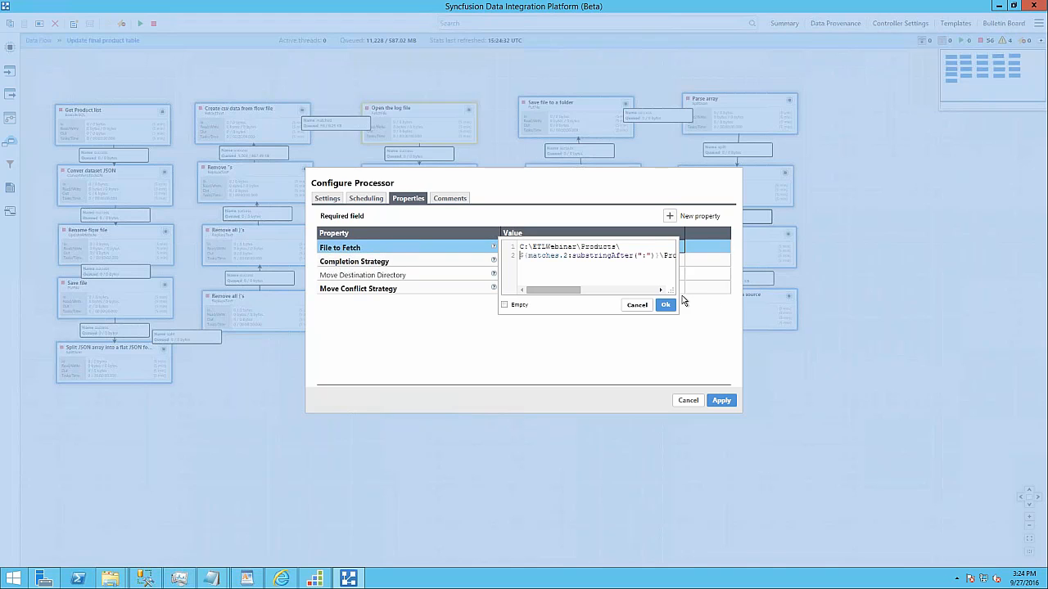
# Enlarge the File to Fetch editor, put the \Productlogfiles part on its own line for reading, and discard the edit.
pyautogui.moveTo(669, 291); pyautogui.dragTo(706, 385)
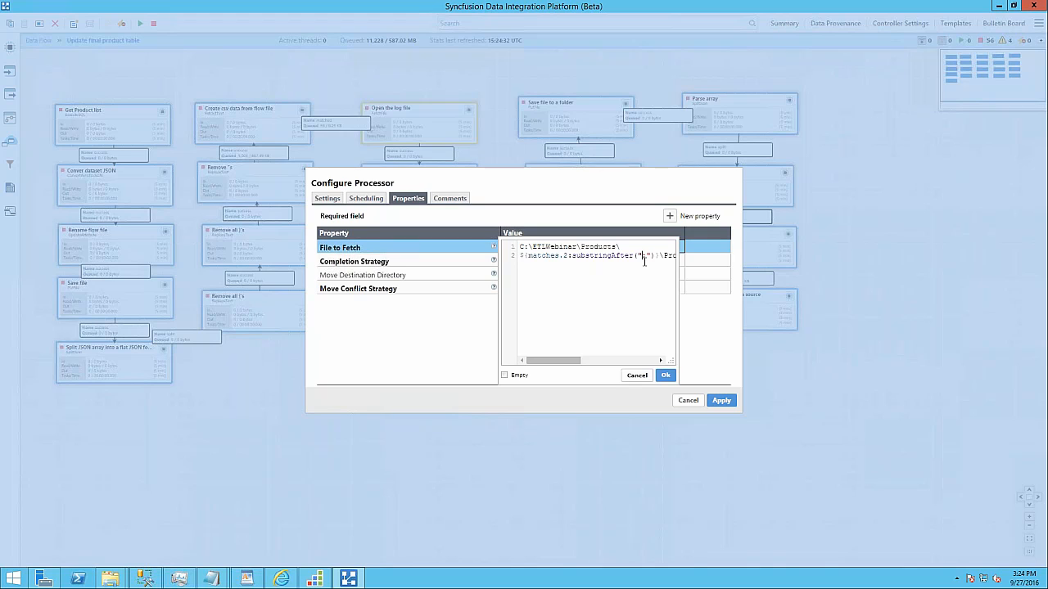
pyautogui.press('Right')
pyautogui.press('Right')
pyautogui.press('Right')
pyautogui.press('Return')
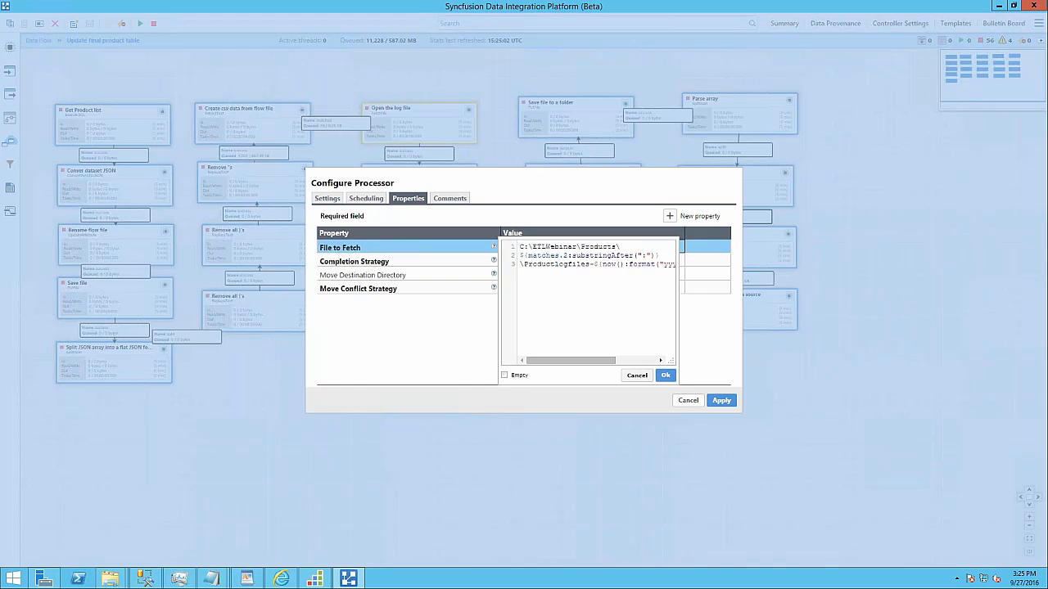
pyautogui.click(637, 375)
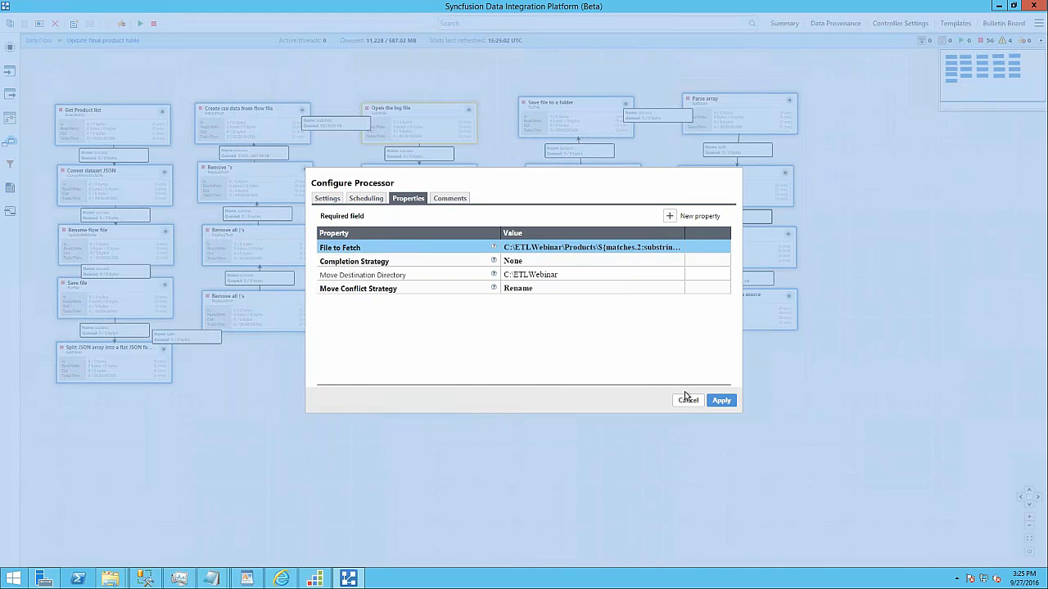
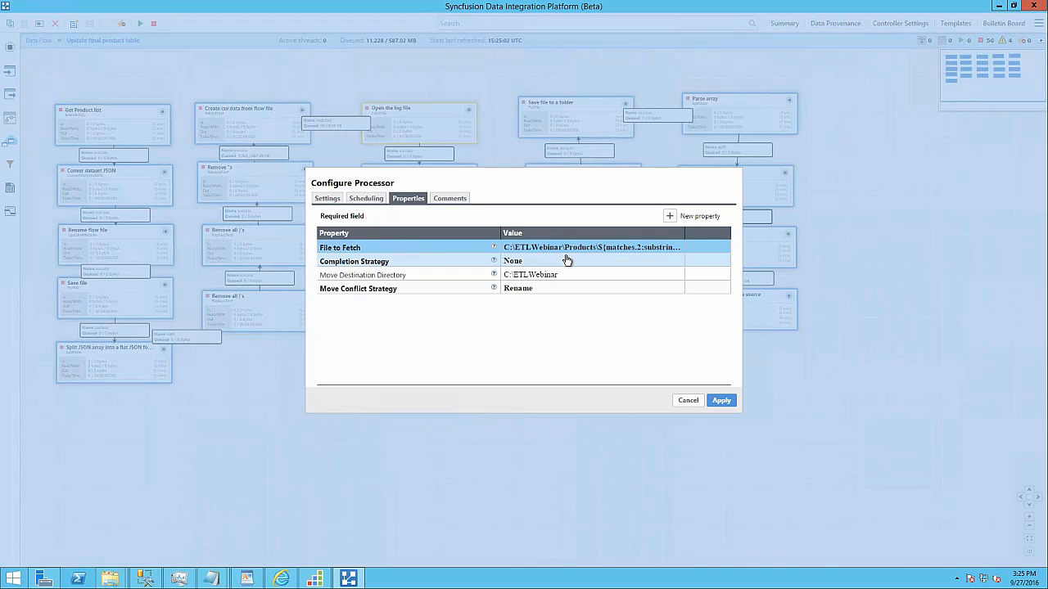
# Check the auto-terminate relationships of the Open the log file processor and close its configuration without applying.
pyautogui.click(327, 199)
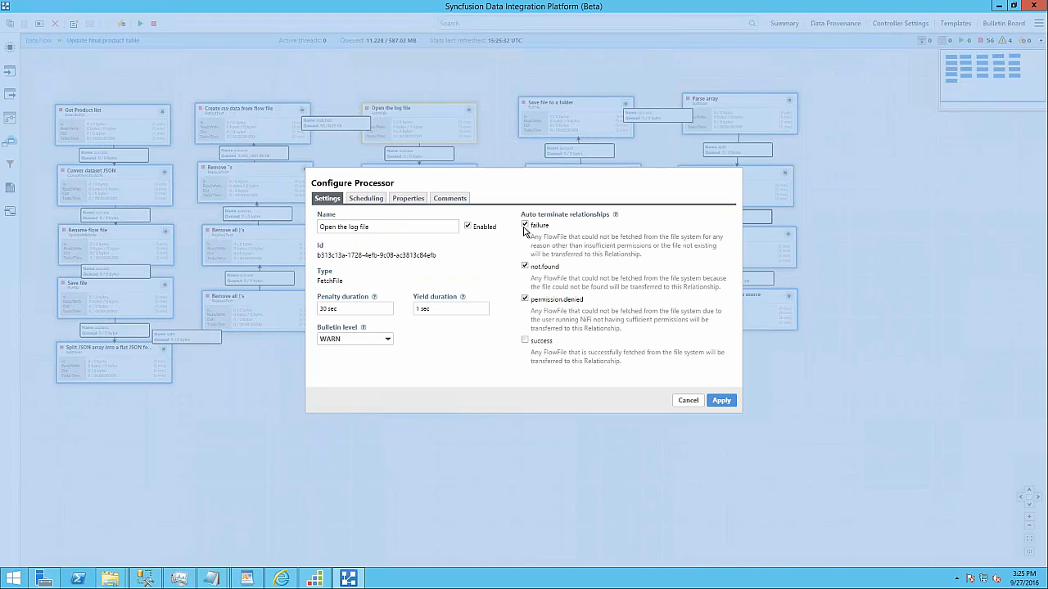
pyautogui.click(687, 401)
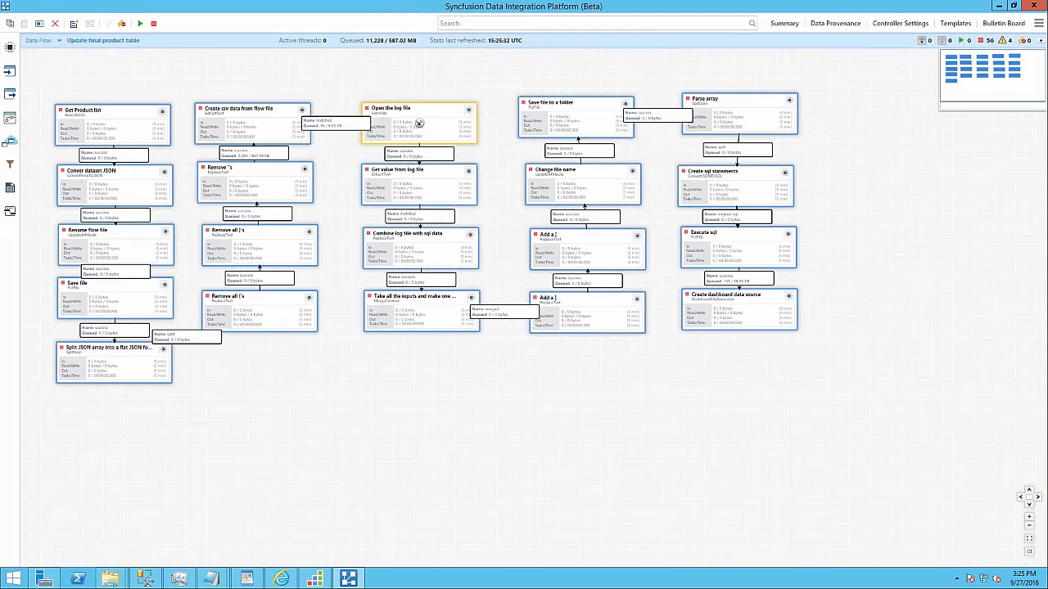
# Inspect the Get value from log file processor's properties down to its csv pattern, and close without applying.
pyautogui.click(419, 185)
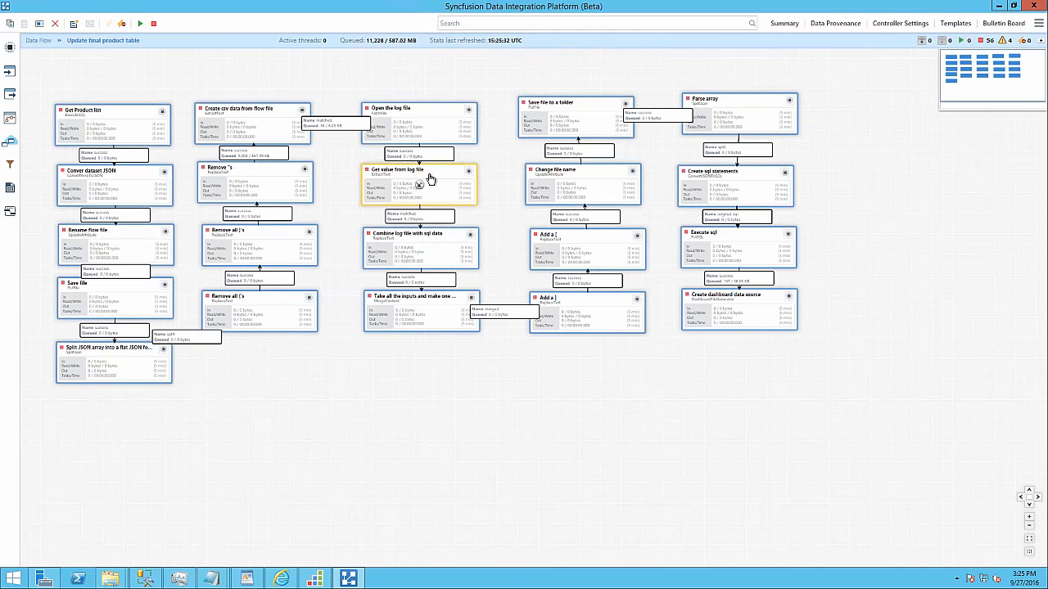
pyautogui.doubleClick(429, 179)
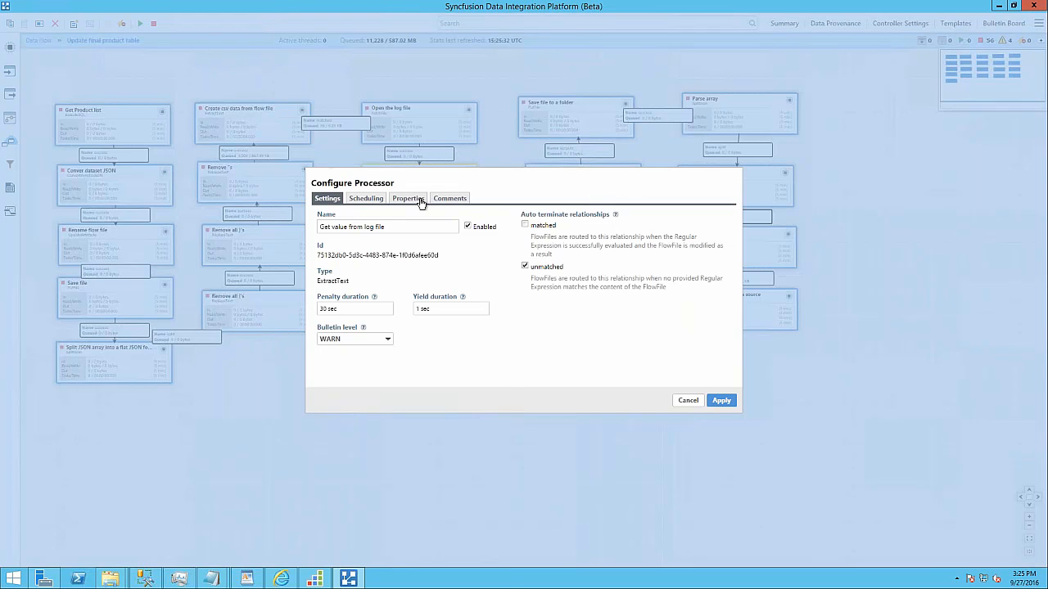
pyautogui.click(419, 201)
pyautogui.scroll(-3, 557, 284)
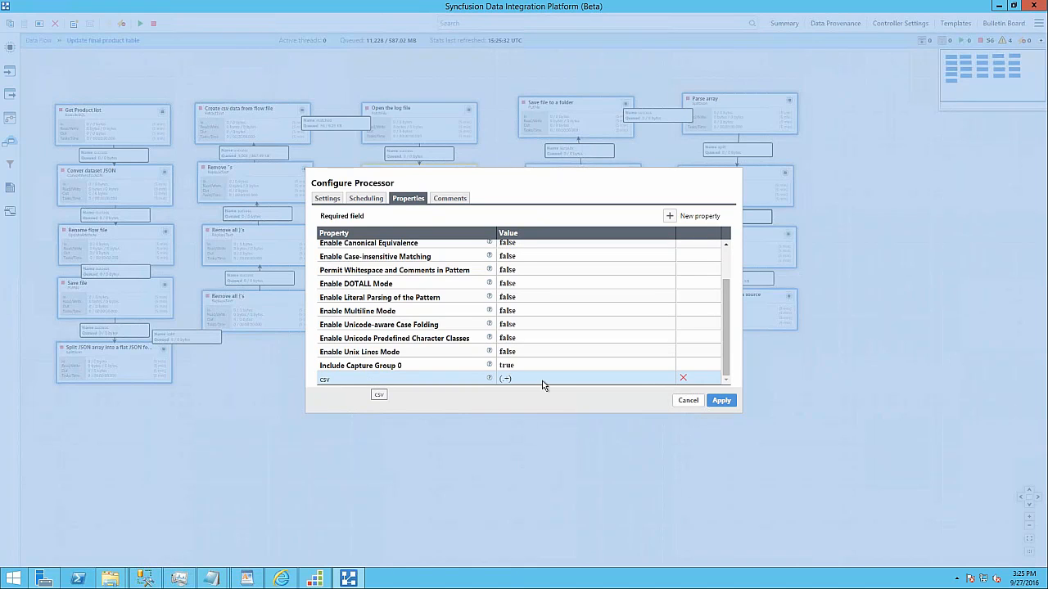
pyautogui.click(690, 407)
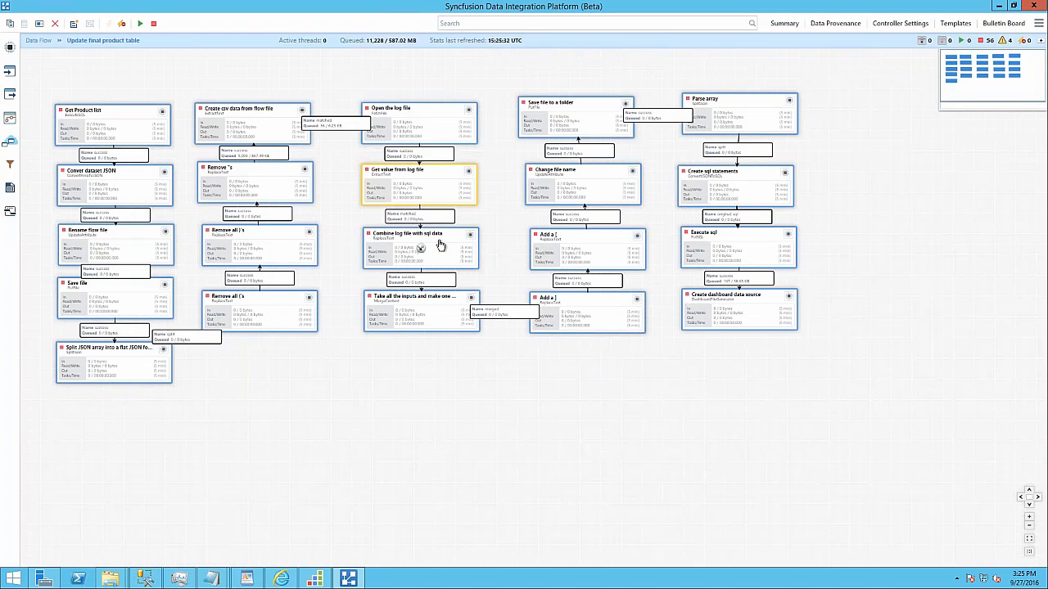
# Examine the Replacement Value expression of the Combine log file with sql data processor and close without applying.
pyautogui.click(440, 242)
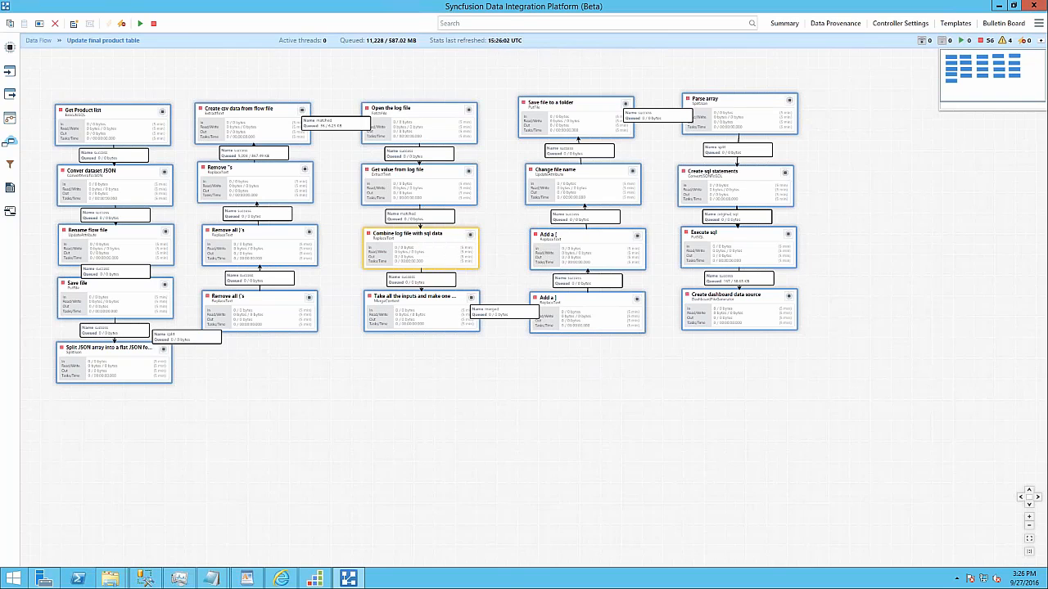
pyautogui.rightClick(429, 237)
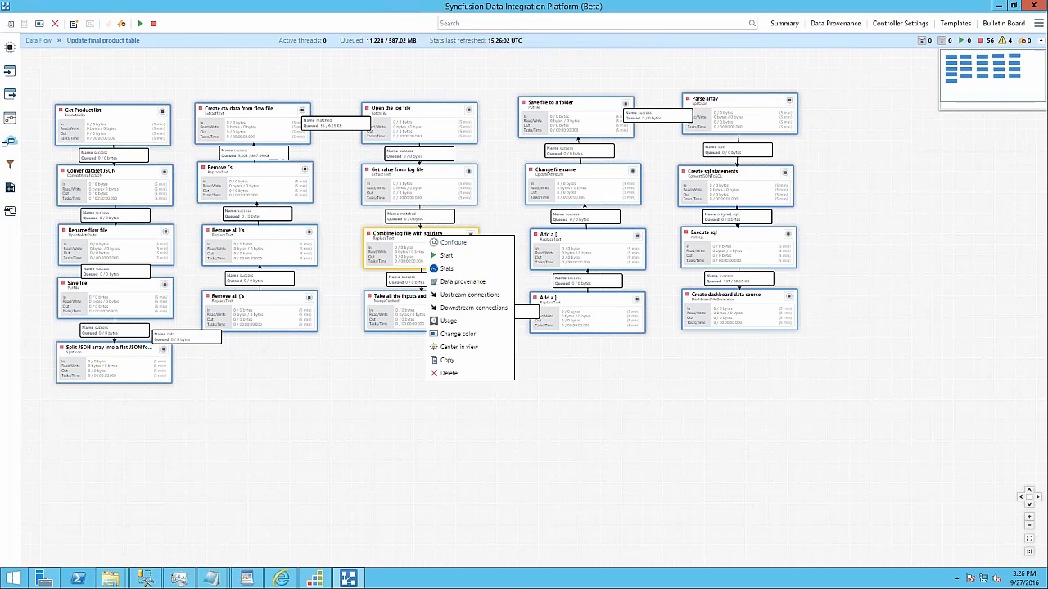
pyautogui.click(449, 243)
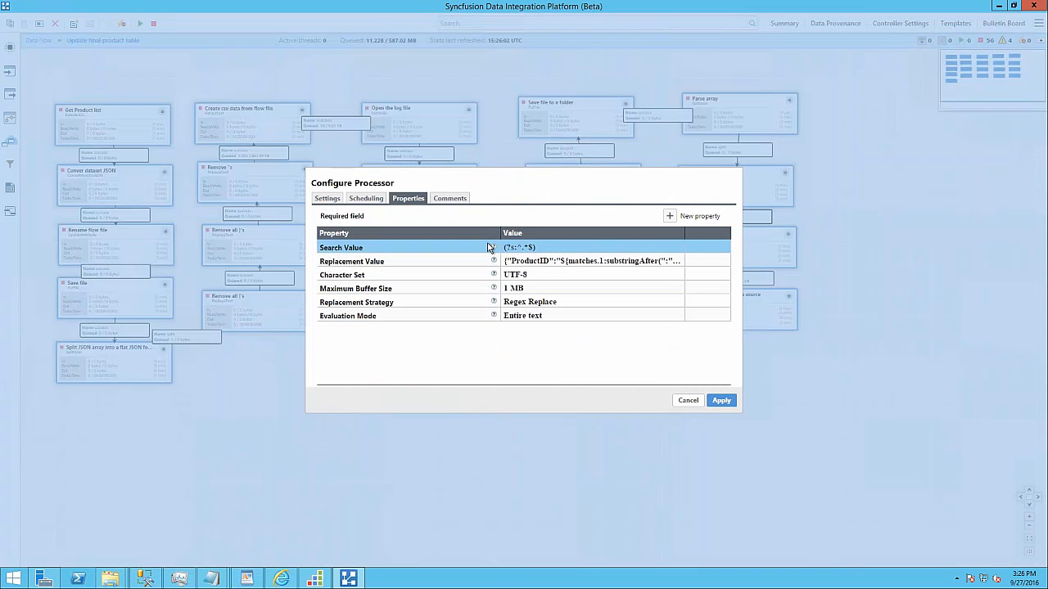
pyautogui.click(576, 266)
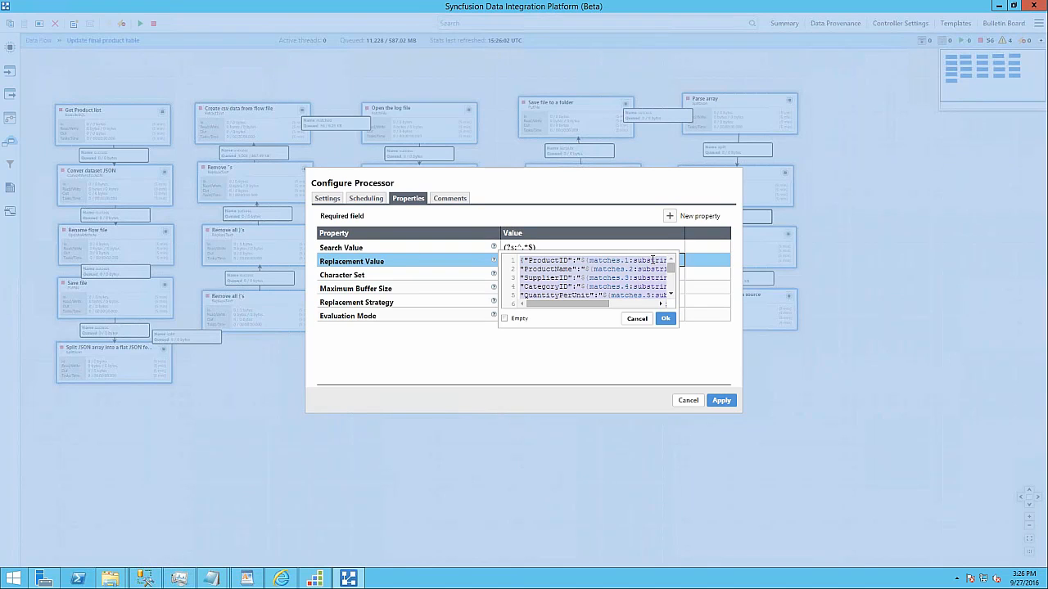
pyautogui.click(583, 260)
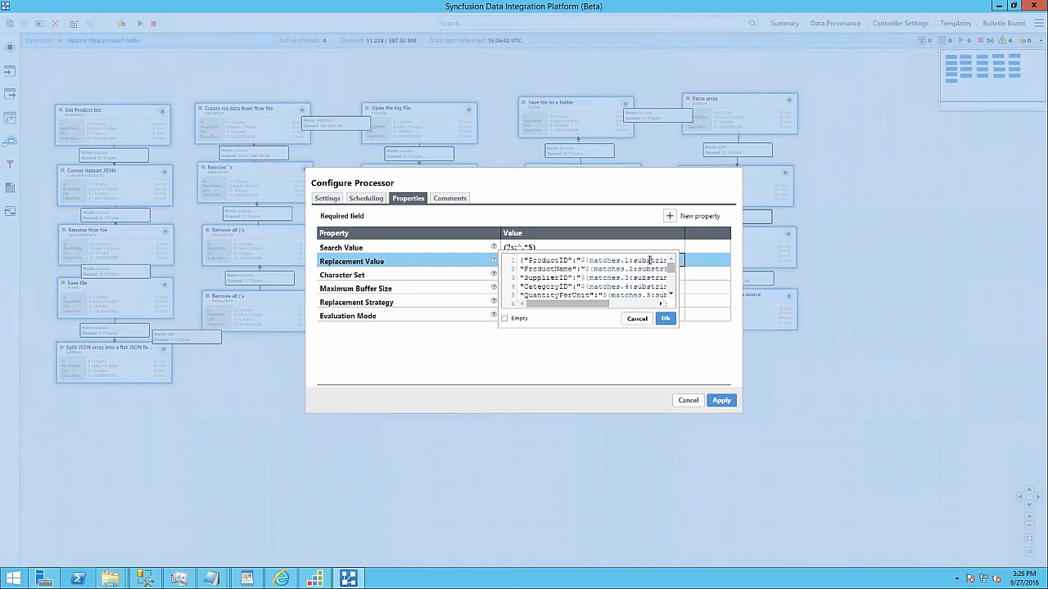
pyautogui.click(643, 320)
pyautogui.click(688, 401)
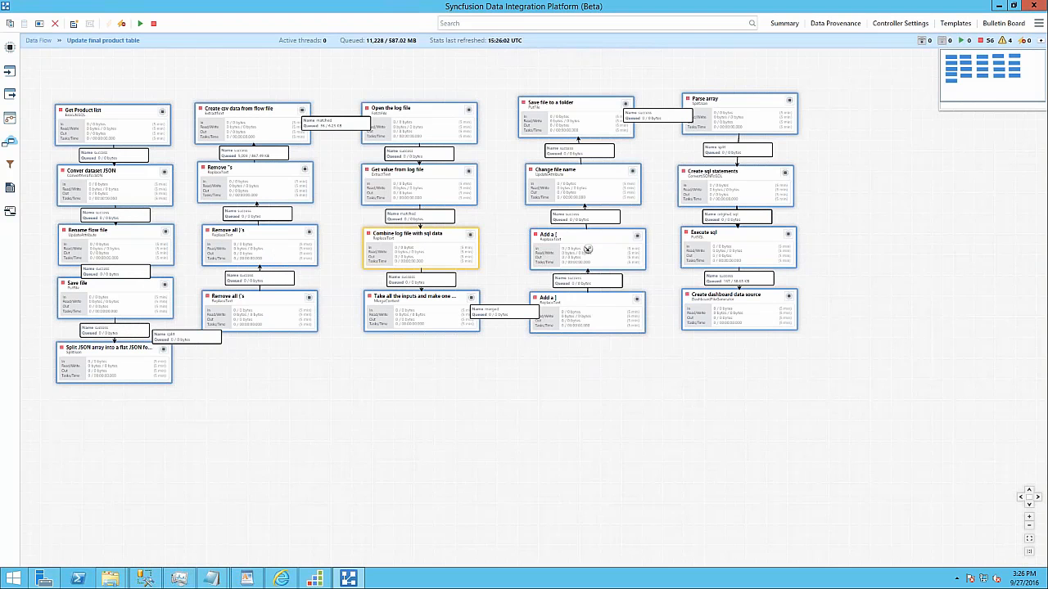
# Inspect the merge properties, including the demarcator, of the Take all the inputs processor and close without applying.
pyautogui.click(446, 306)
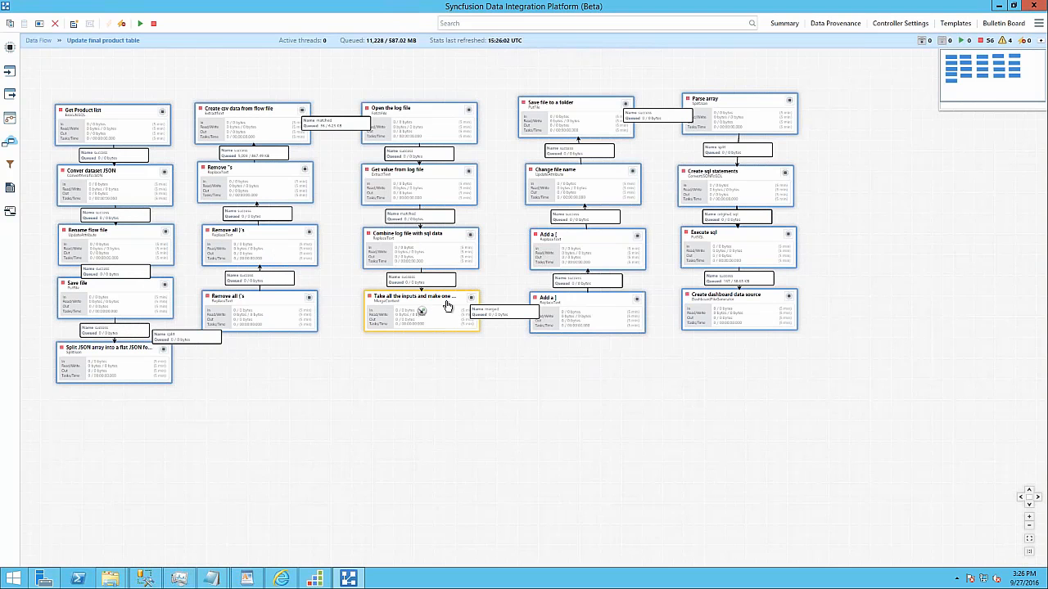
pyautogui.rightClick(447, 306)
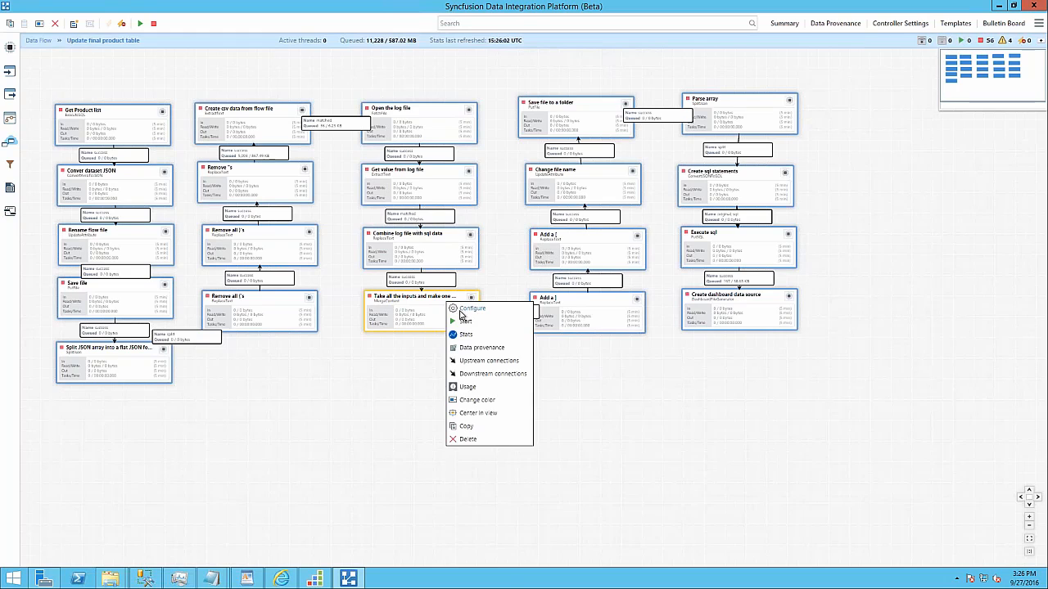
pyautogui.click(463, 315)
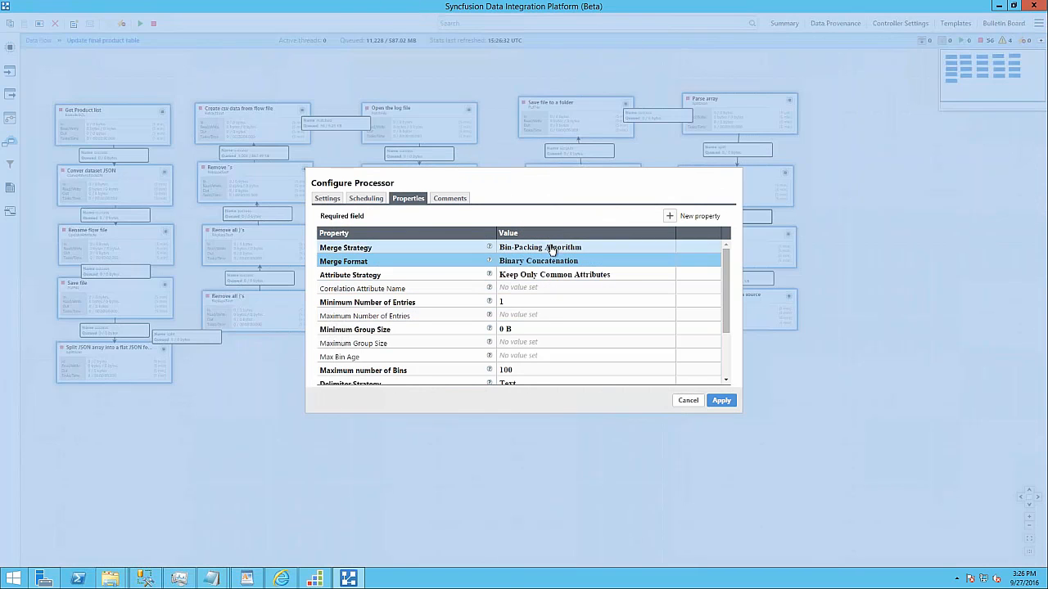
pyautogui.scroll(-3, 557, 259)
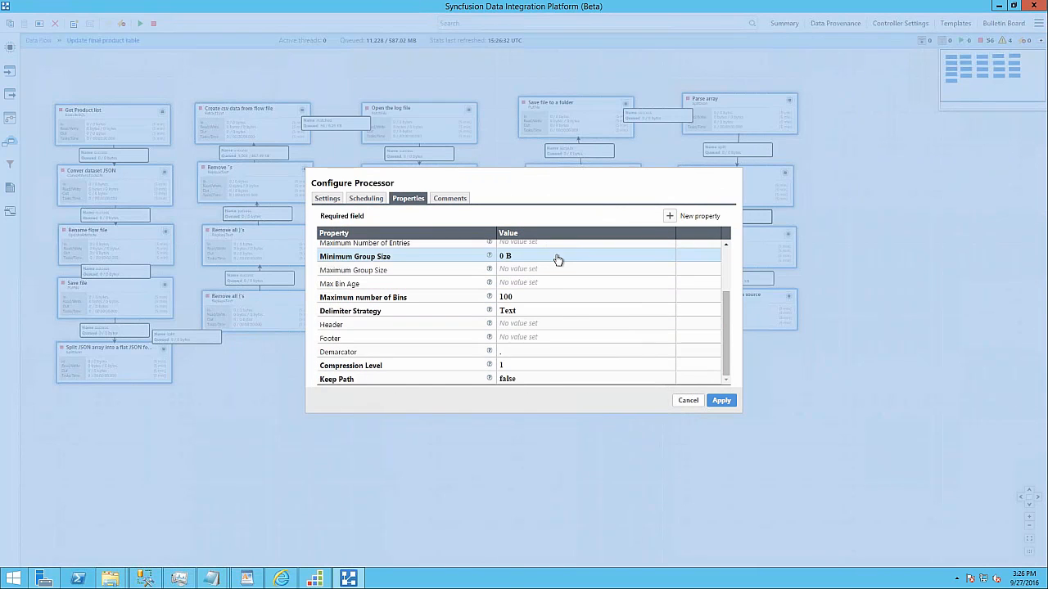
pyautogui.click(689, 400)
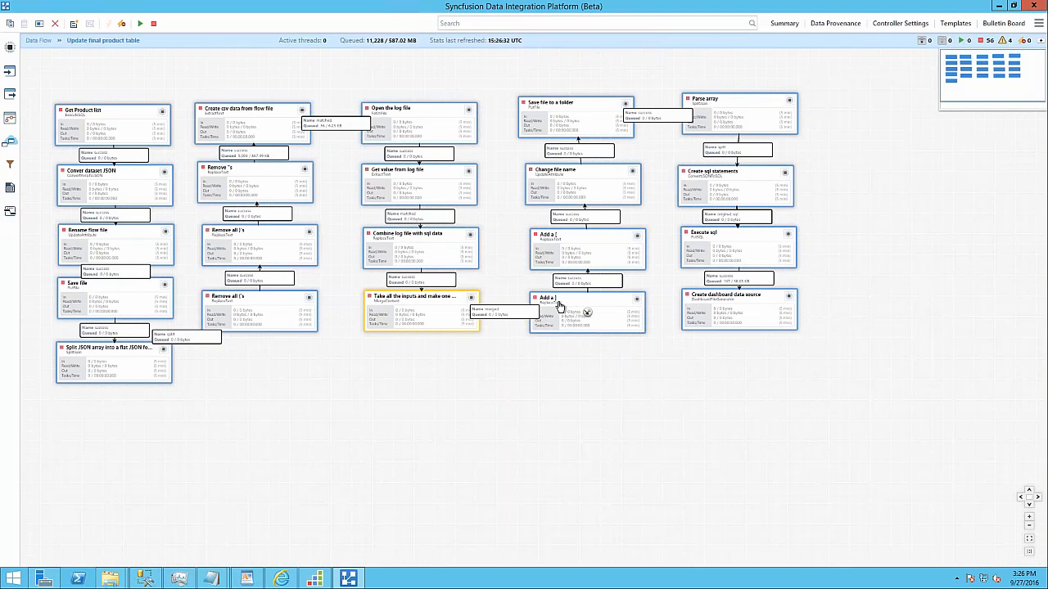
# Select the Add a ] and Save file to a folder processors, and open finaloutput.json from the ETLWebinar folder in Notepad.
pyautogui.click(560, 306)
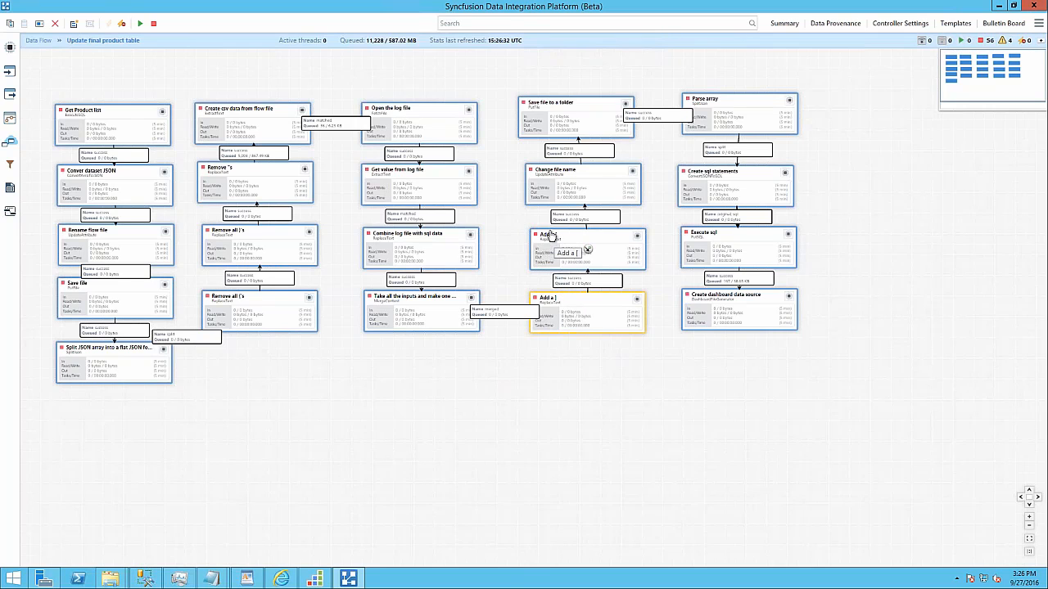
pyautogui.click(584, 121)
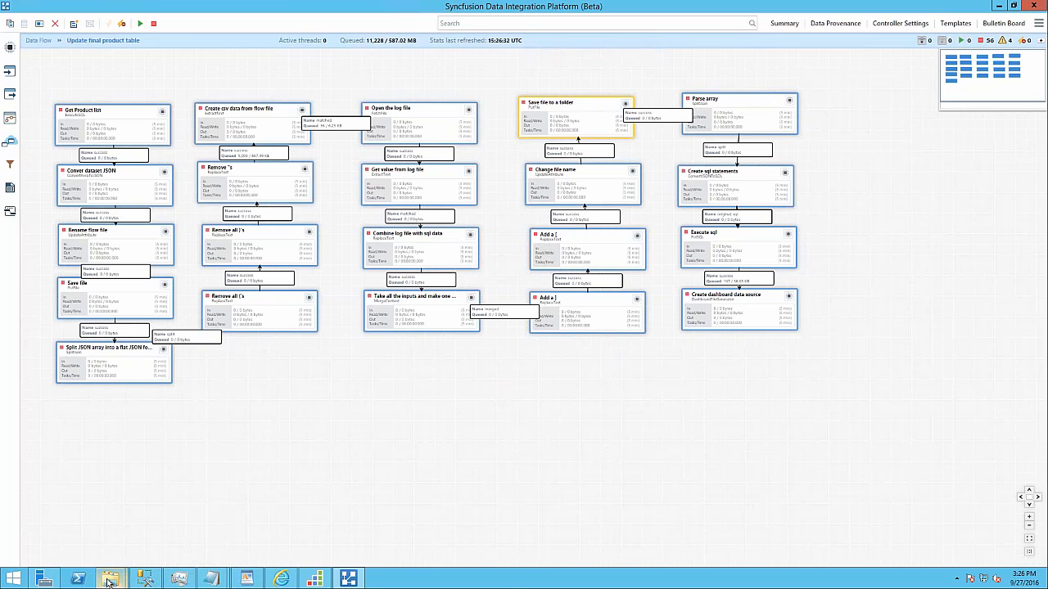
pyautogui.moveTo(112, 573)
pyautogui.click(161, 524)
pyautogui.click(162, 524)
pyautogui.click(112, 582)
pyautogui.click(85, 521)
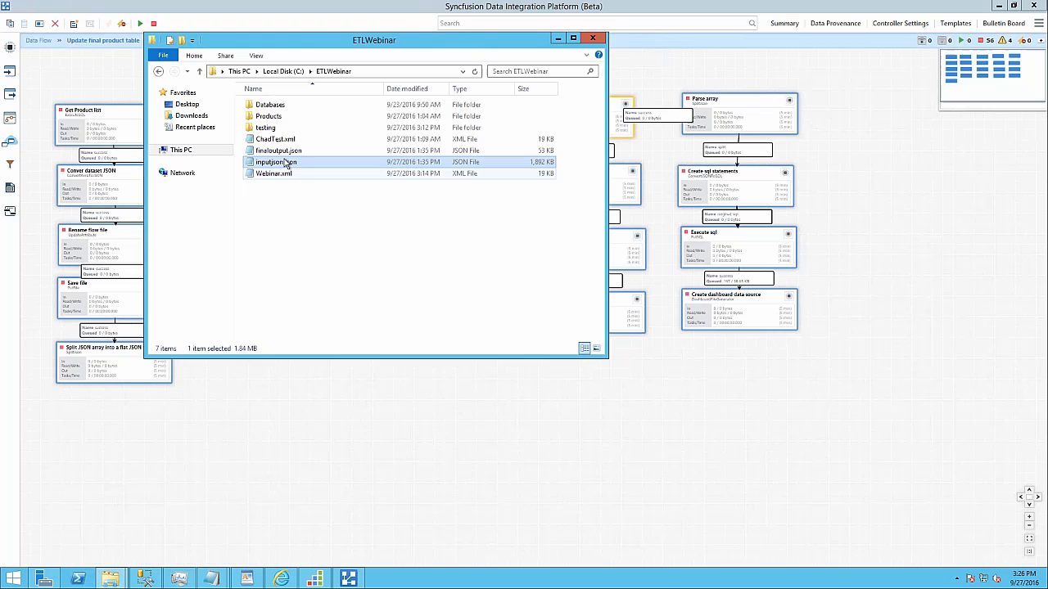
pyautogui.doubleClick(276, 152)
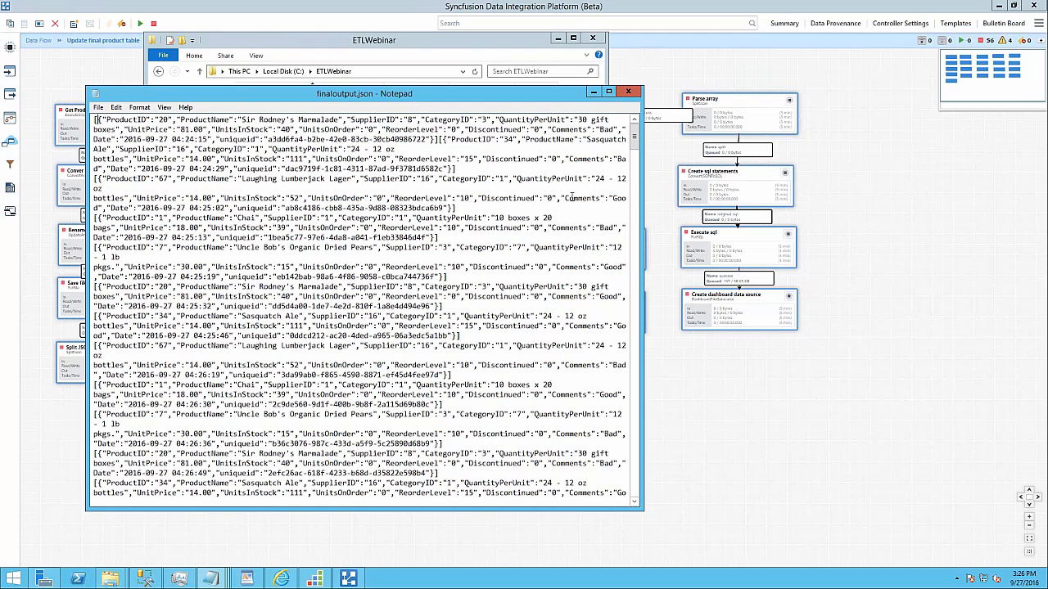
# Examine the first product records in finaloutput.json, and return to the Update final product table data flow.
pyautogui.click(447, 149)
pyautogui.press('Down')
pyautogui.press('Right')
pyautogui.press('Right')
pyautogui.press('Right')
pyautogui.press('Right')
pyautogui.press('Right')
pyautogui.hotkey('shift', 'Right')
pyautogui.click(735, 315)
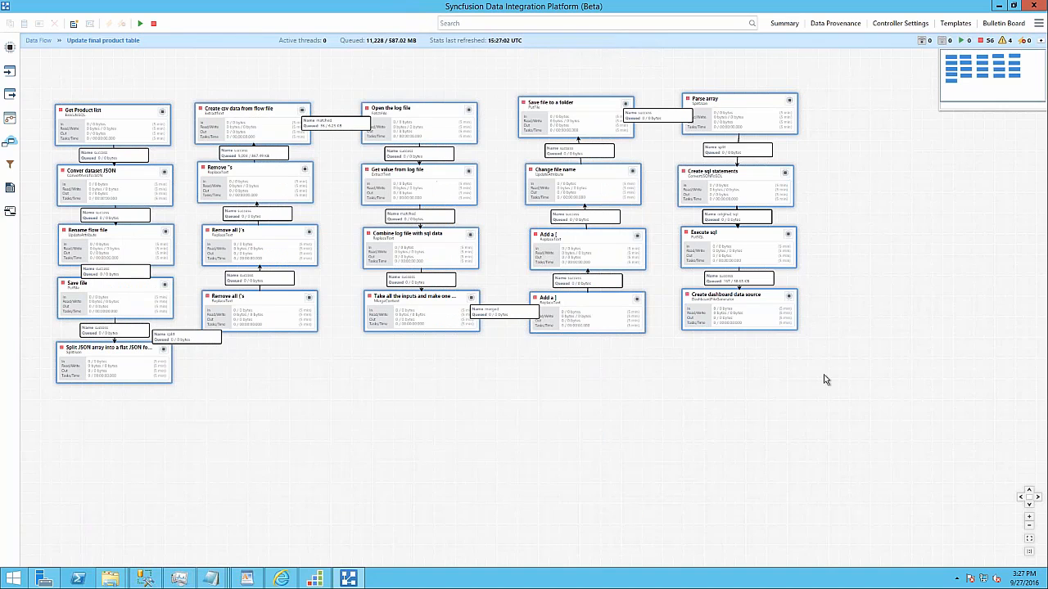
# Inspect the Parse array processor's properties, including its JsonPath Expression, and close without applying.
pyautogui.click(739, 114)
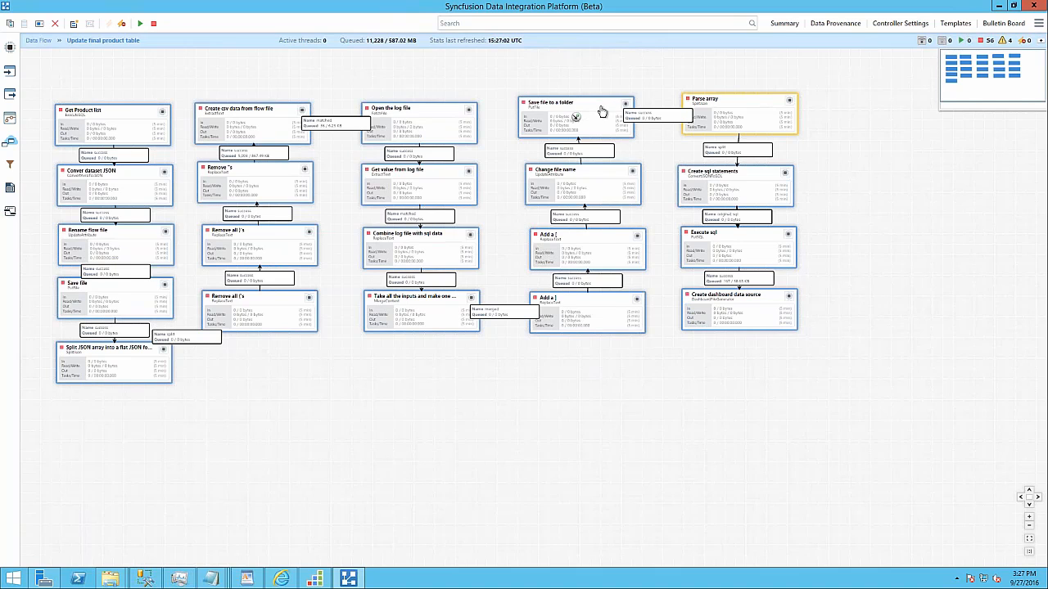
pyautogui.rightClick(720, 106)
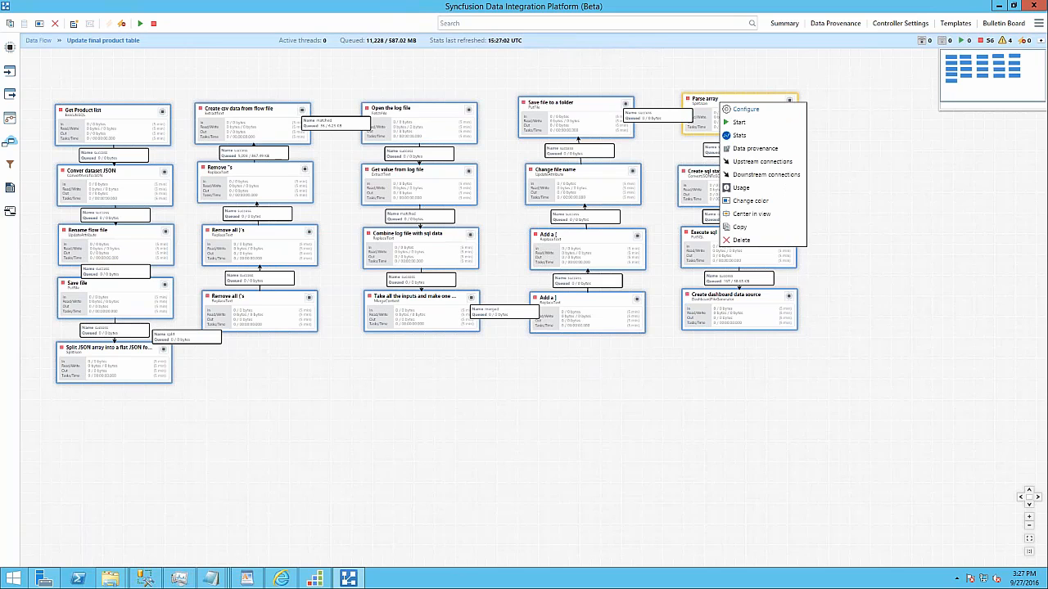
pyautogui.click(745, 109)
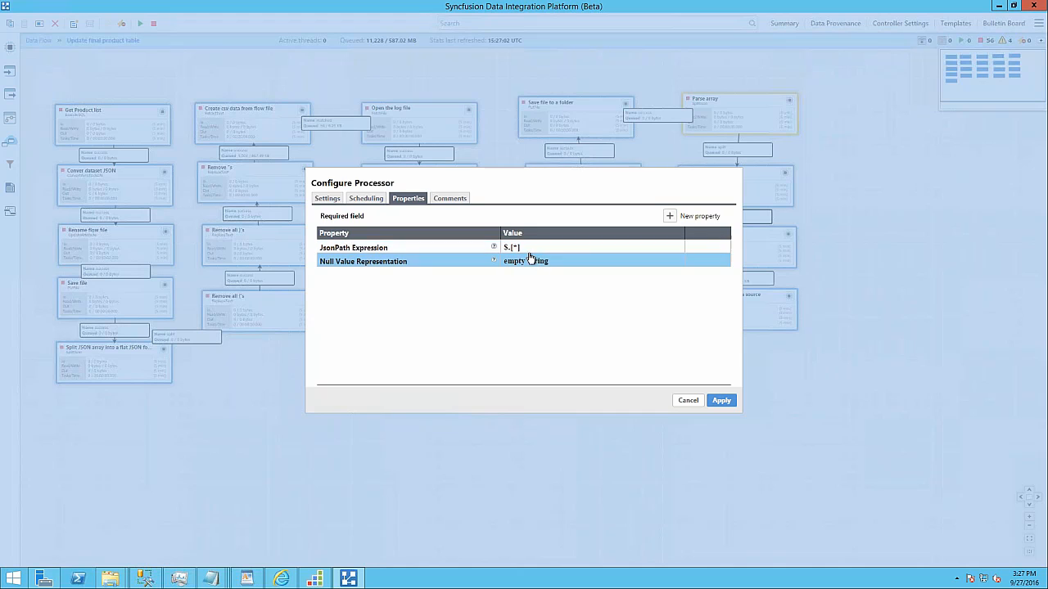
pyautogui.click(688, 400)
# Review the available Statement Type options and table settings of the Create sql statements processor and close without applying.
pyautogui.click(722, 176)
pyautogui.rightClick(733, 185)
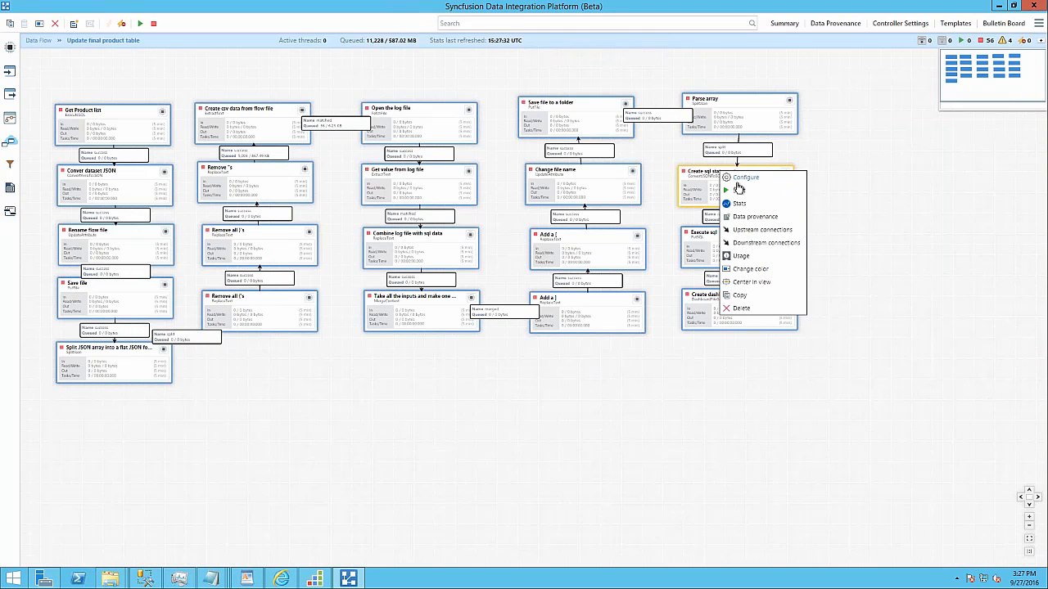
pyautogui.click(741, 179)
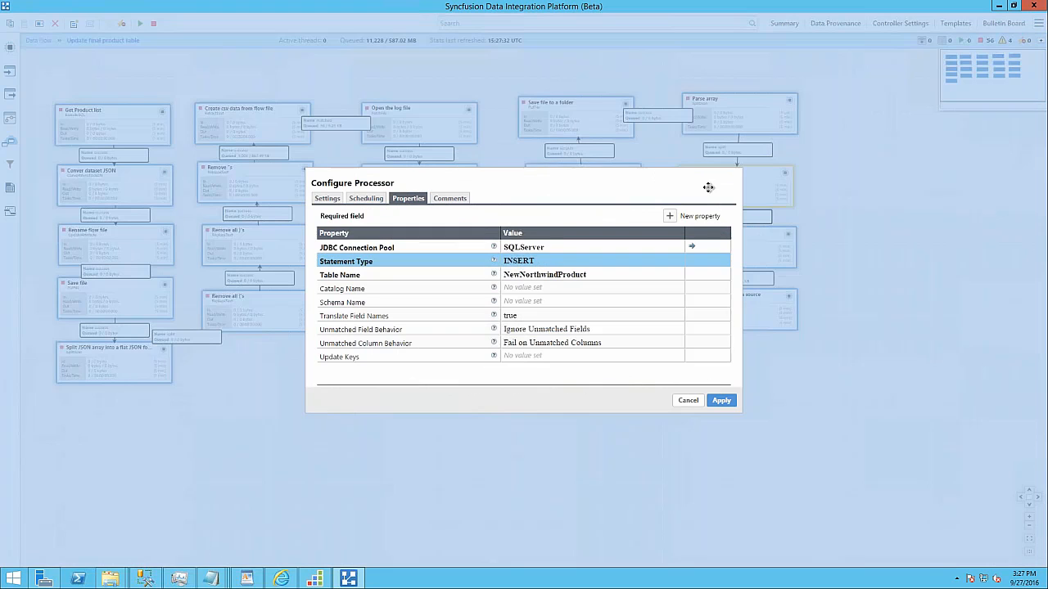
pyautogui.click(556, 262)
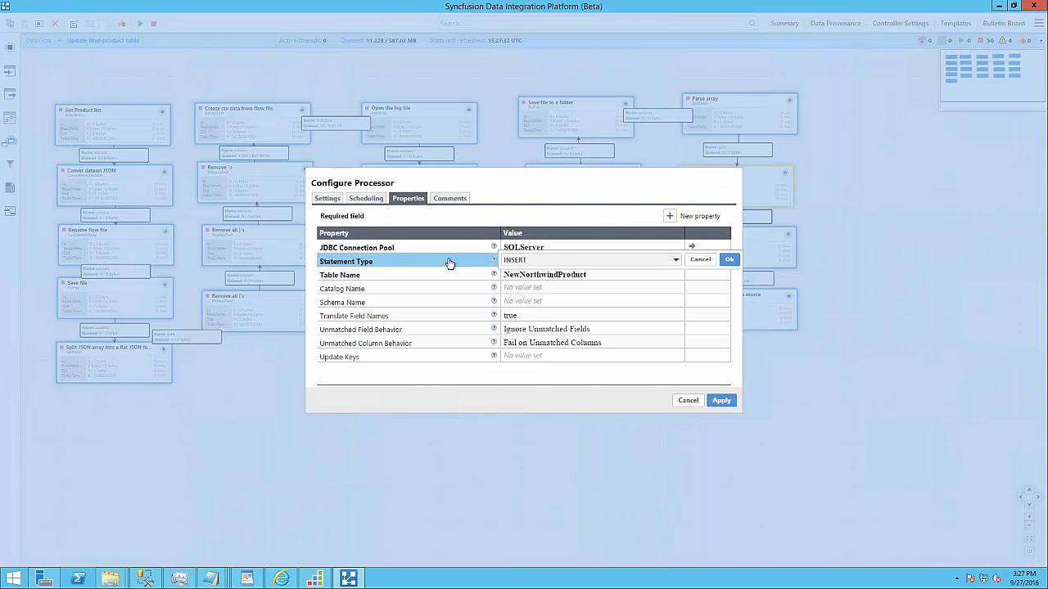
pyautogui.click(678, 260)
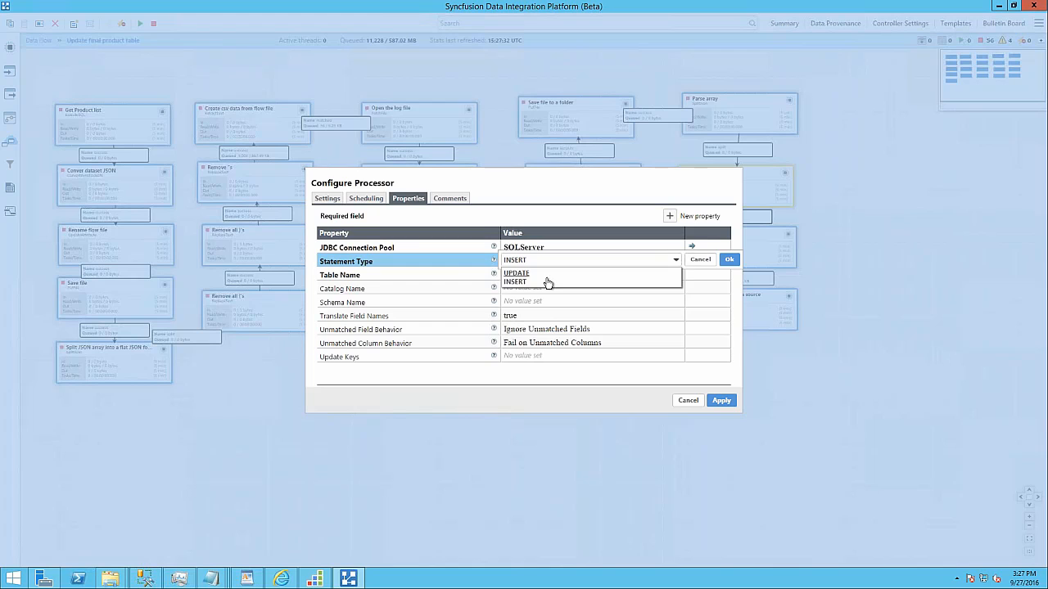
pyautogui.click(448, 260)
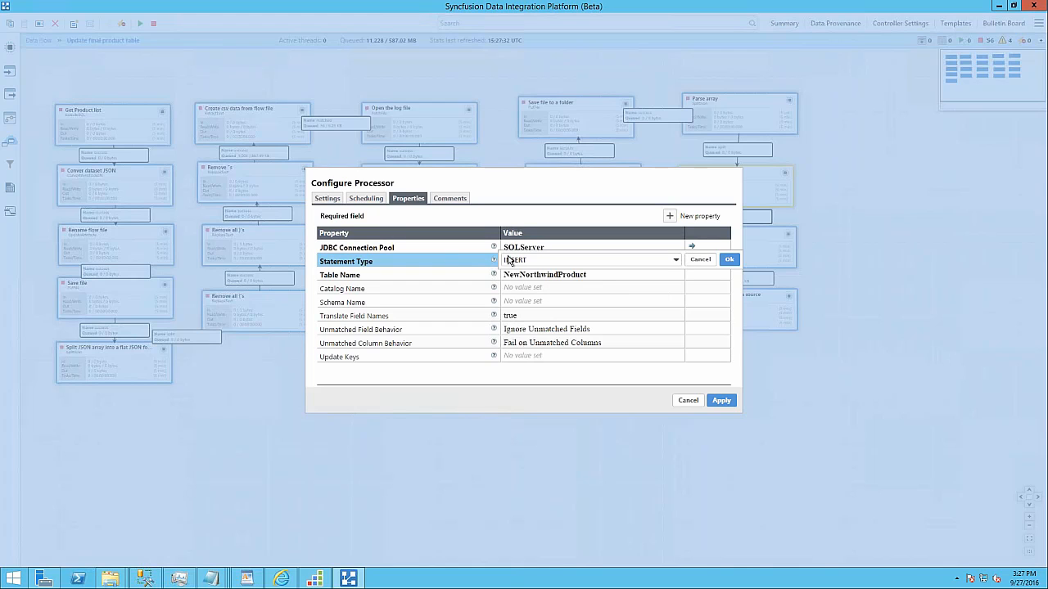
pyautogui.click(575, 273)
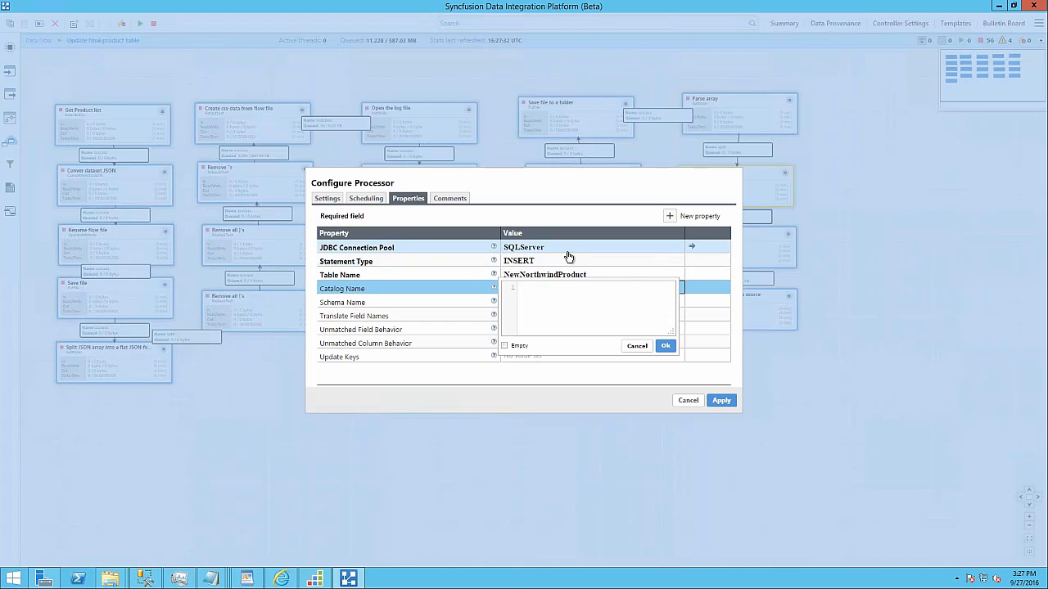
pyautogui.click(456, 264)
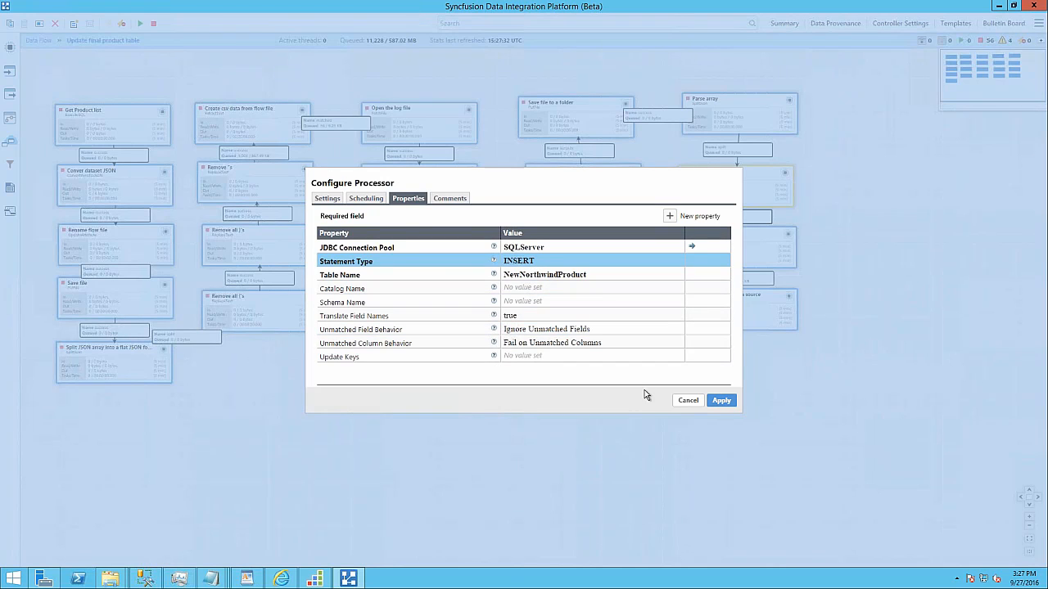
pyautogui.click(688, 401)
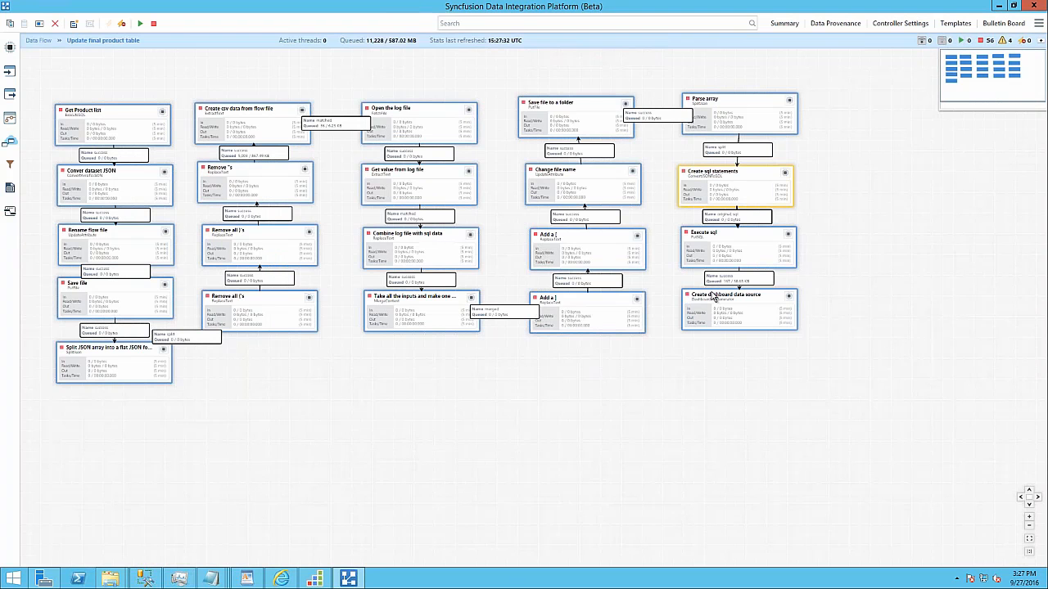
# Inspect the Execute sql processor's properties, including its JDBC Connection Pool, and close without applying.
pyautogui.click(721, 236)
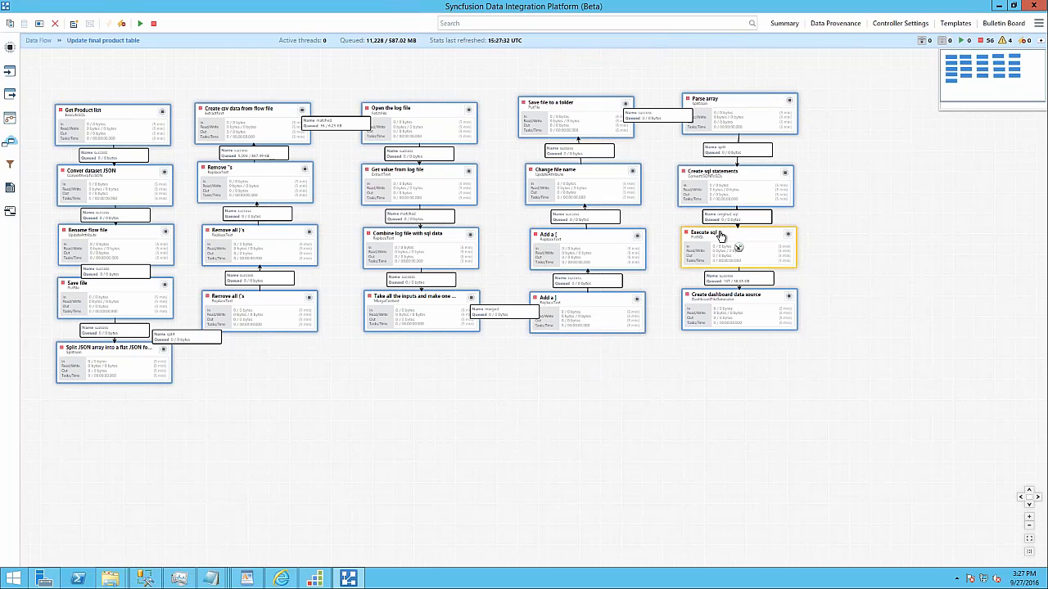
pyautogui.rightClick(720, 236)
pyautogui.click(727, 243)
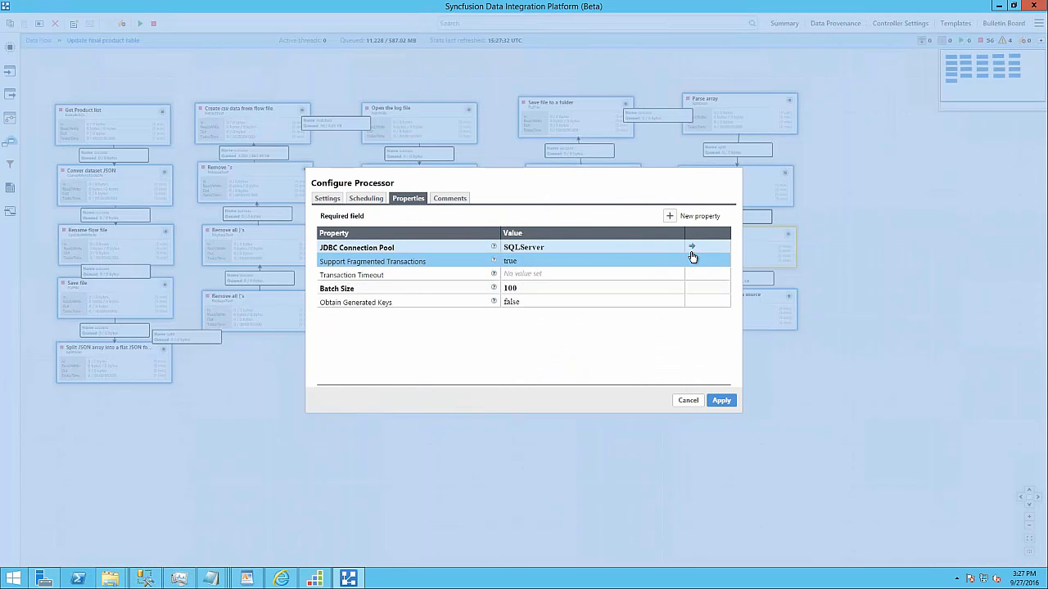
pyautogui.click(688, 400)
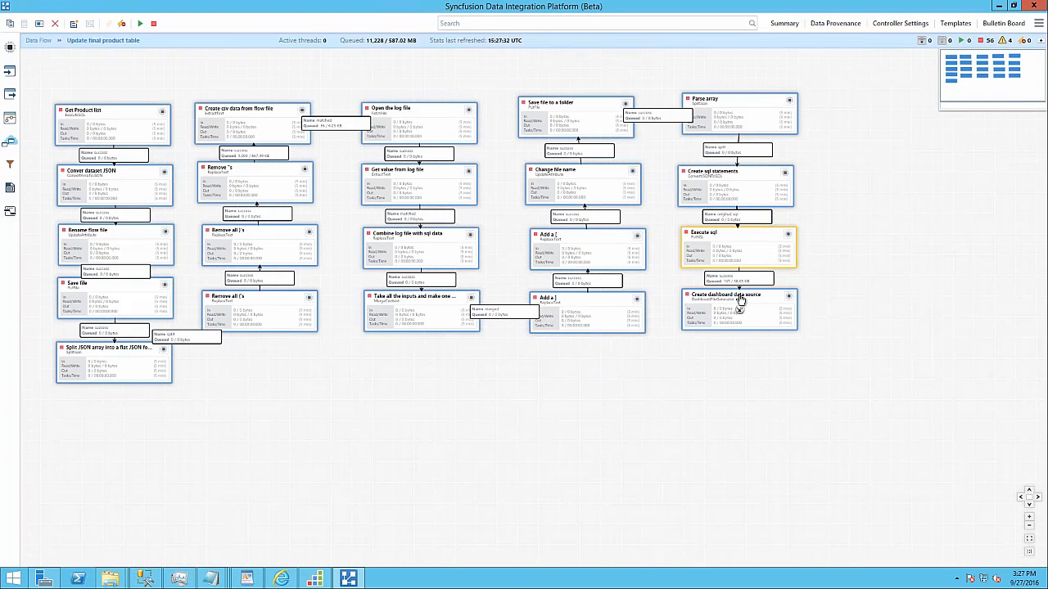
# Inspect the connection and file path properties of the Create dashboard data source processor and close without applying.
pyautogui.click(740, 301)
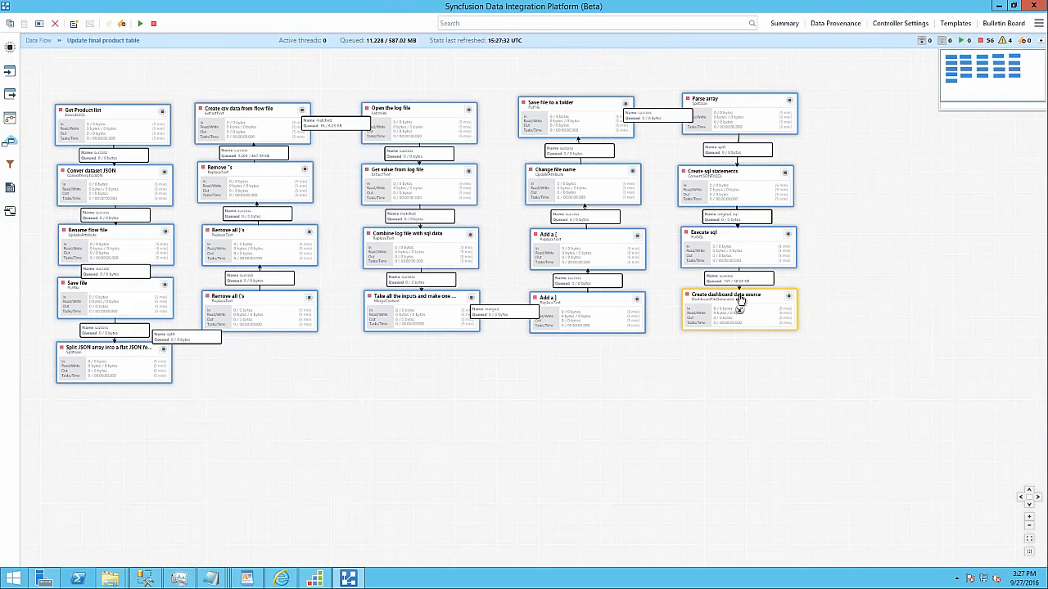
pyautogui.rightClick(740, 300)
pyautogui.click(751, 307)
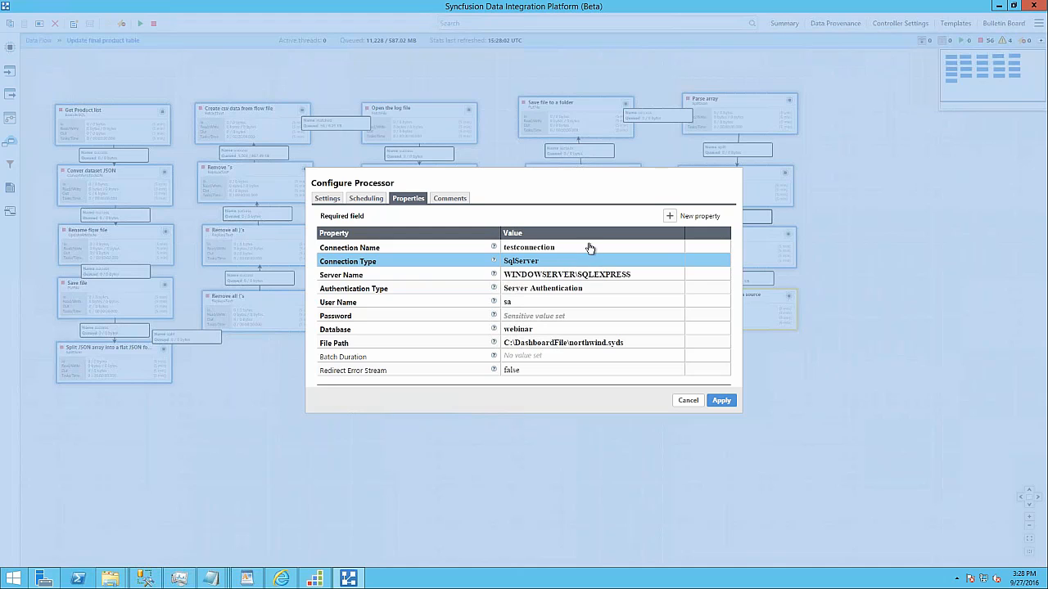
pyautogui.click(687, 401)
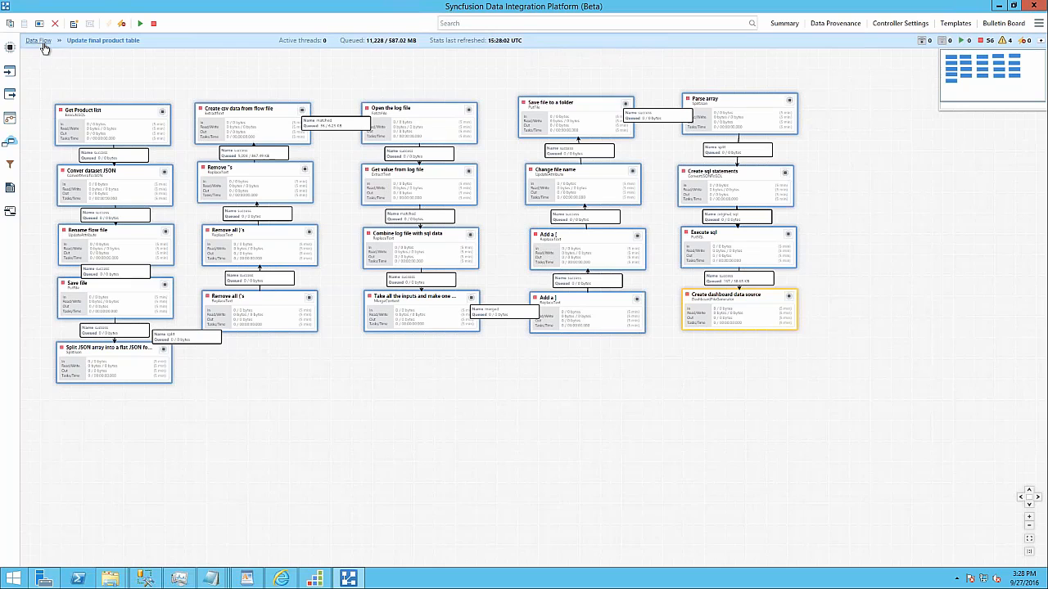
# Return to the top-level Data Flow and start the Create log files of reviews and Update final product table groups together.
pyautogui.click(38, 40)
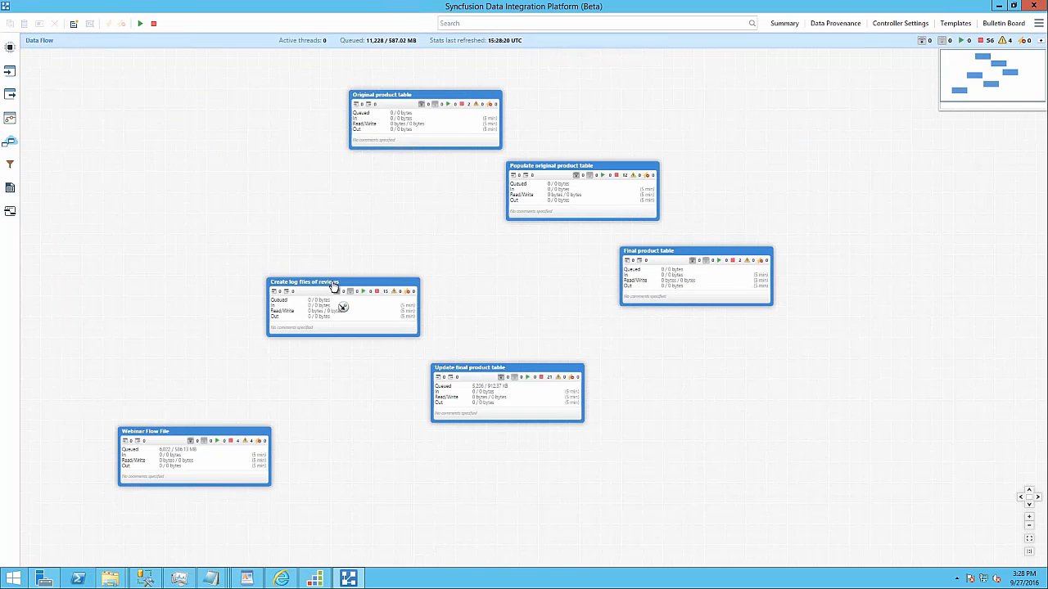
pyautogui.click(339, 306)
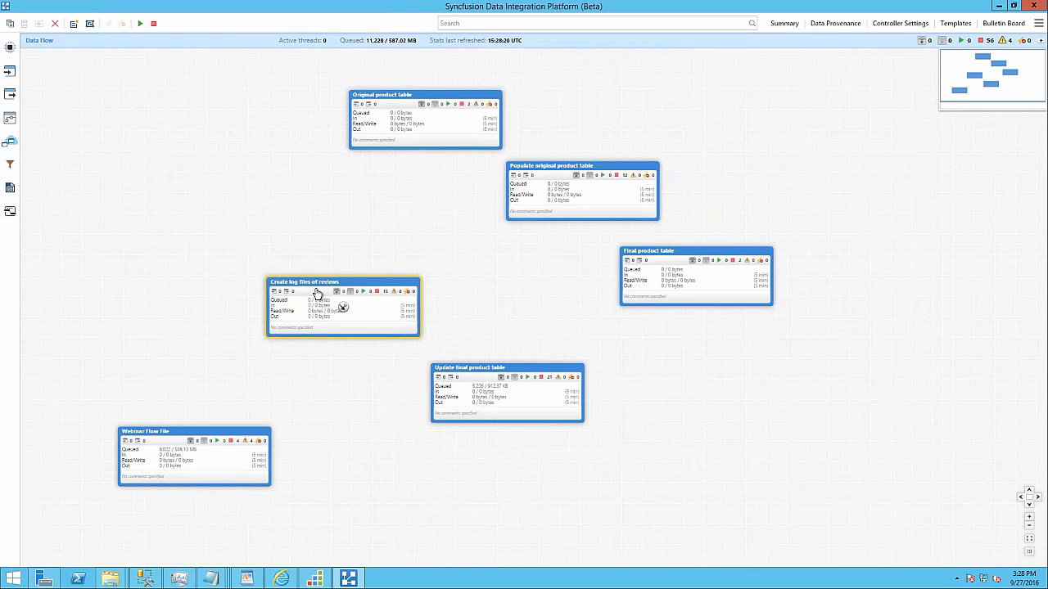
pyautogui.keyDown('shift'); pyautogui.click(457, 374); pyautogui.keyUp('shift')
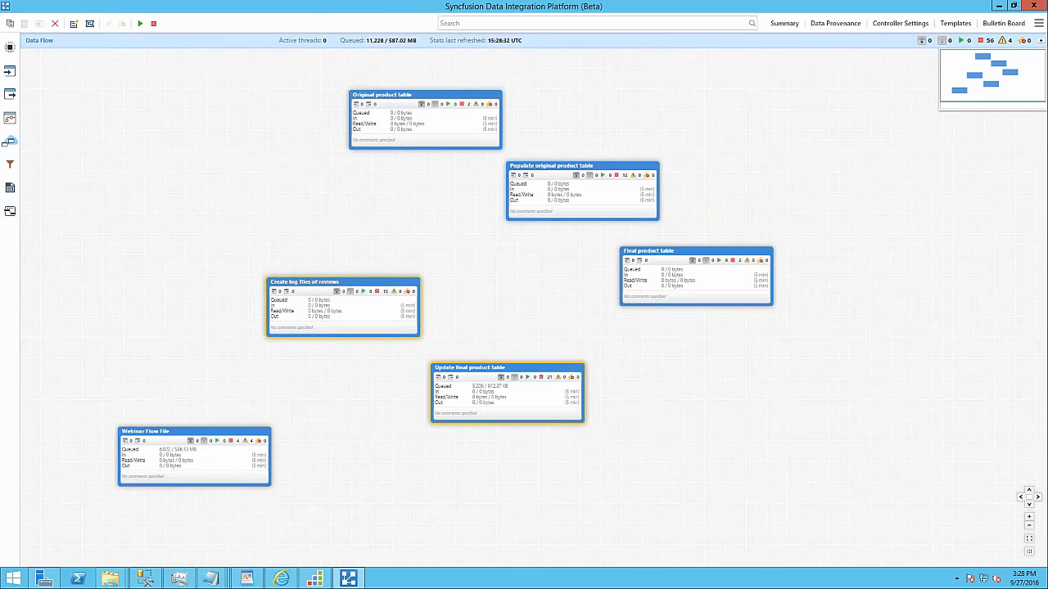
pyautogui.rightClick(491, 383)
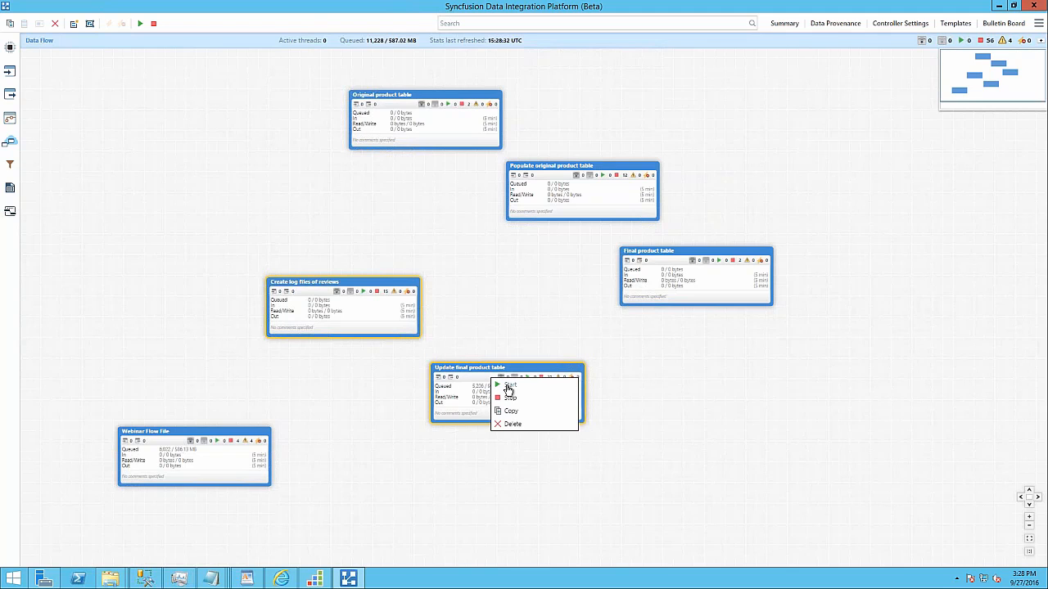
pyautogui.click(501, 388)
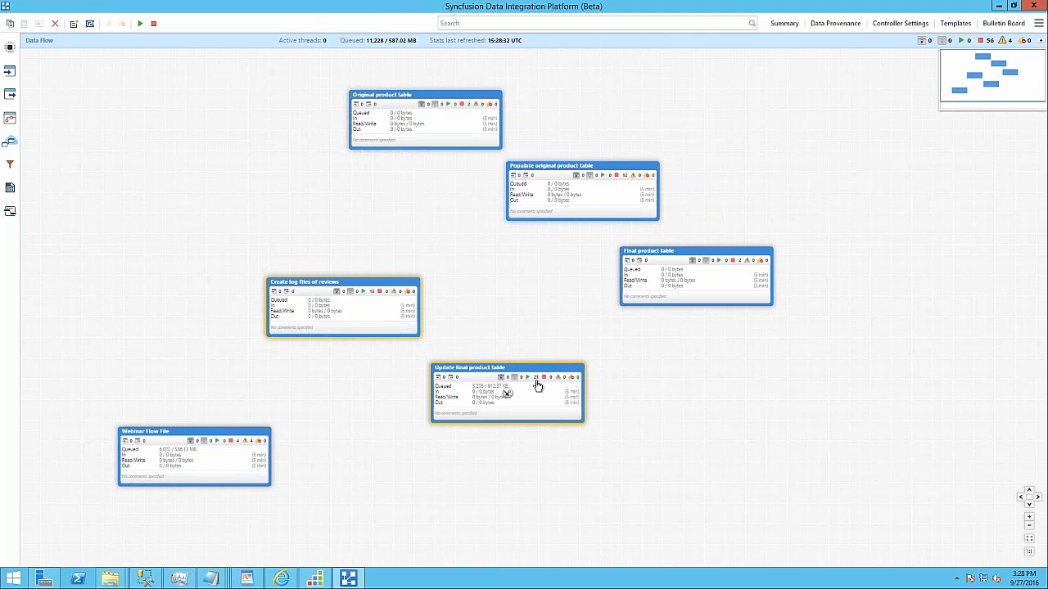
# Open the Create log files of reviews group and refresh its status repeatedly to check the running processors' throughput.
pyautogui.doubleClick(365, 307)
pyautogui.rightClick(255, 180)
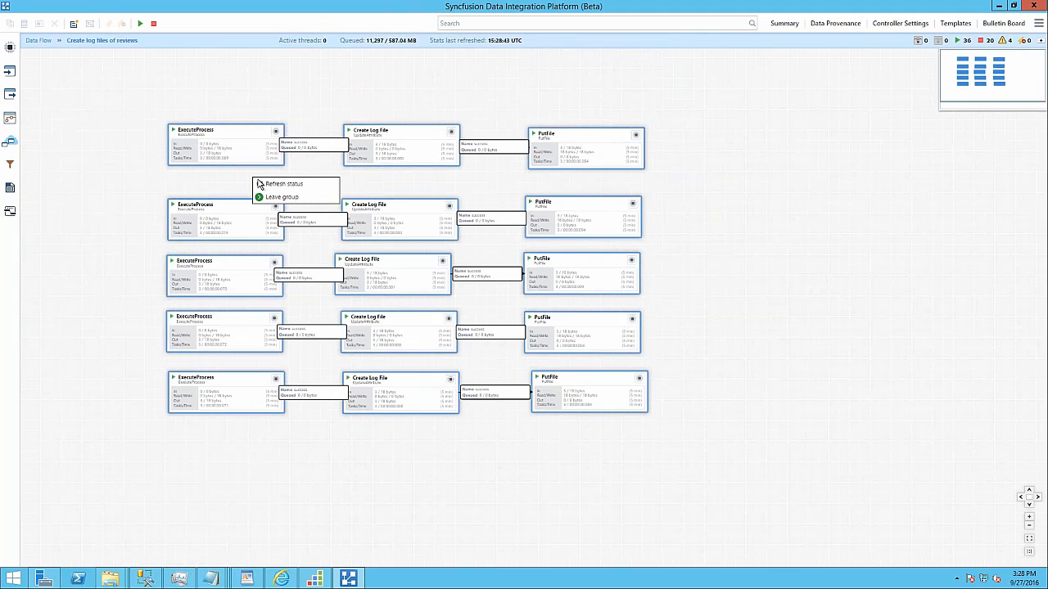
pyautogui.click(273, 184)
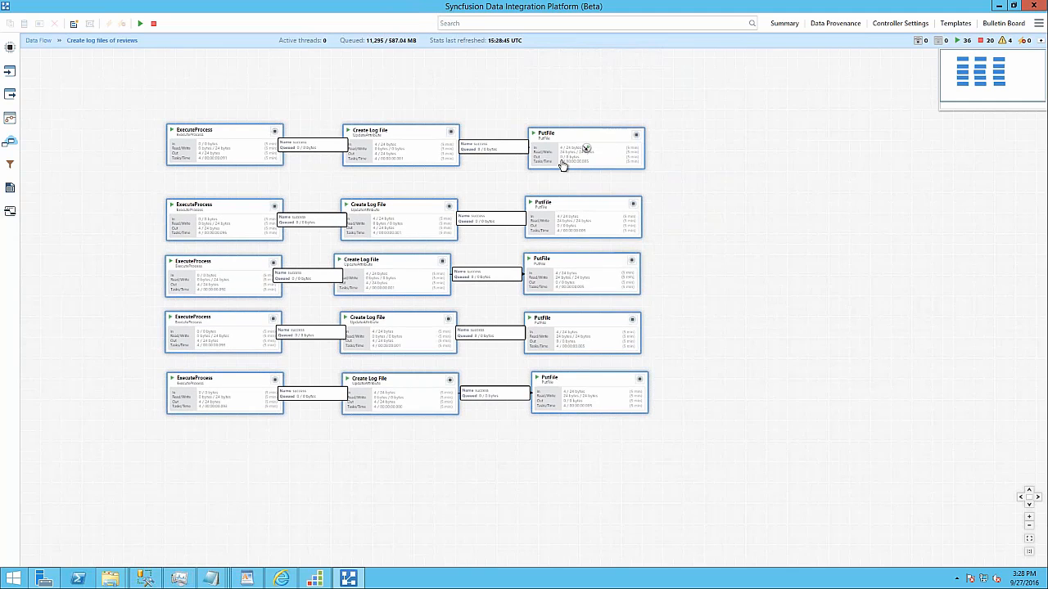
pyautogui.scroll(1, 564, 165)
pyautogui.rightClick(581, 183)
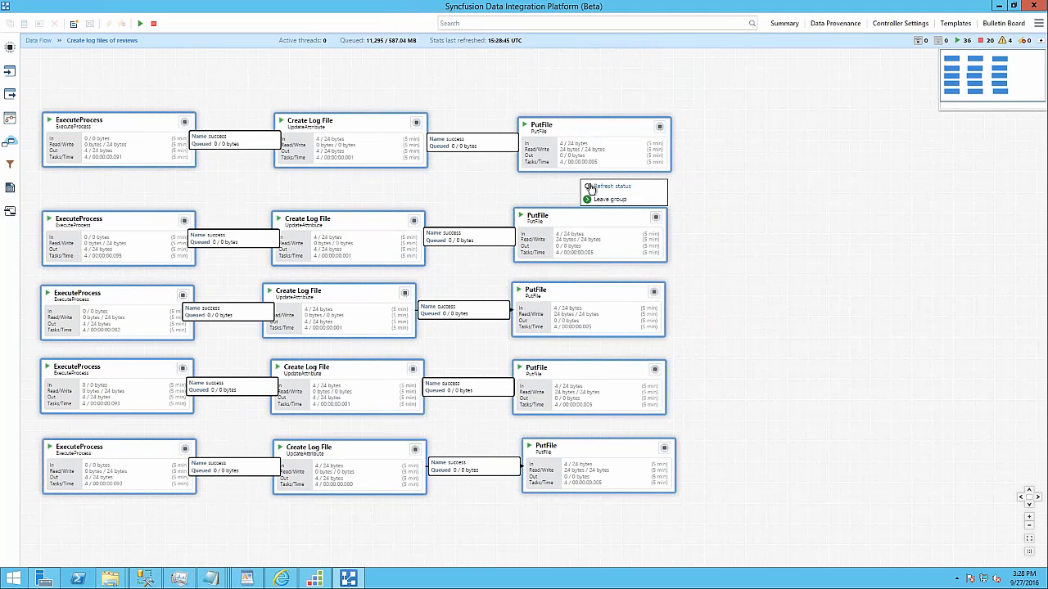
pyautogui.click(591, 187)
pyautogui.rightClick(576, 193)
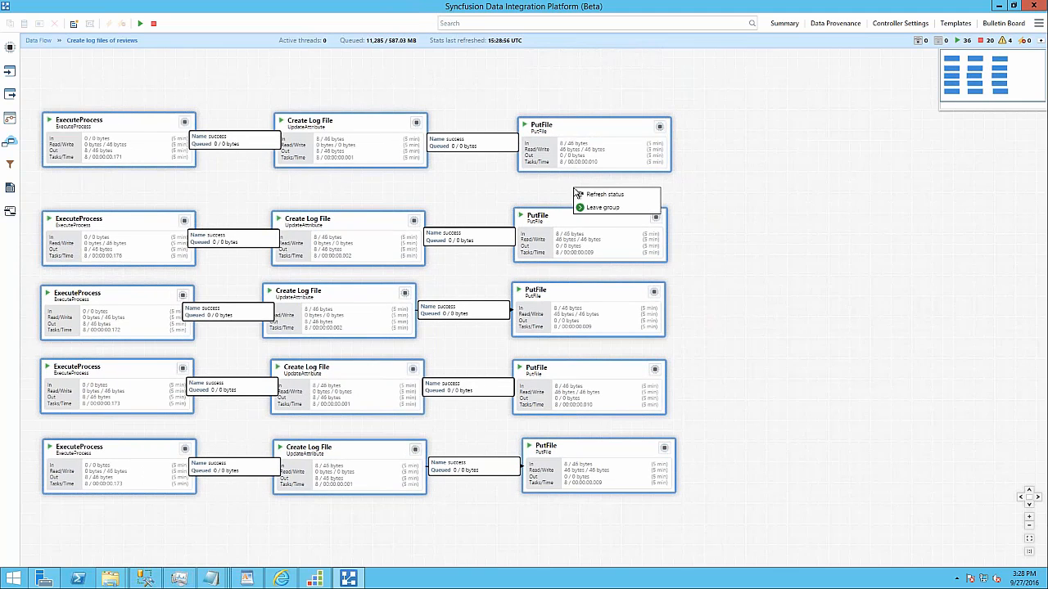
pyautogui.click(582, 195)
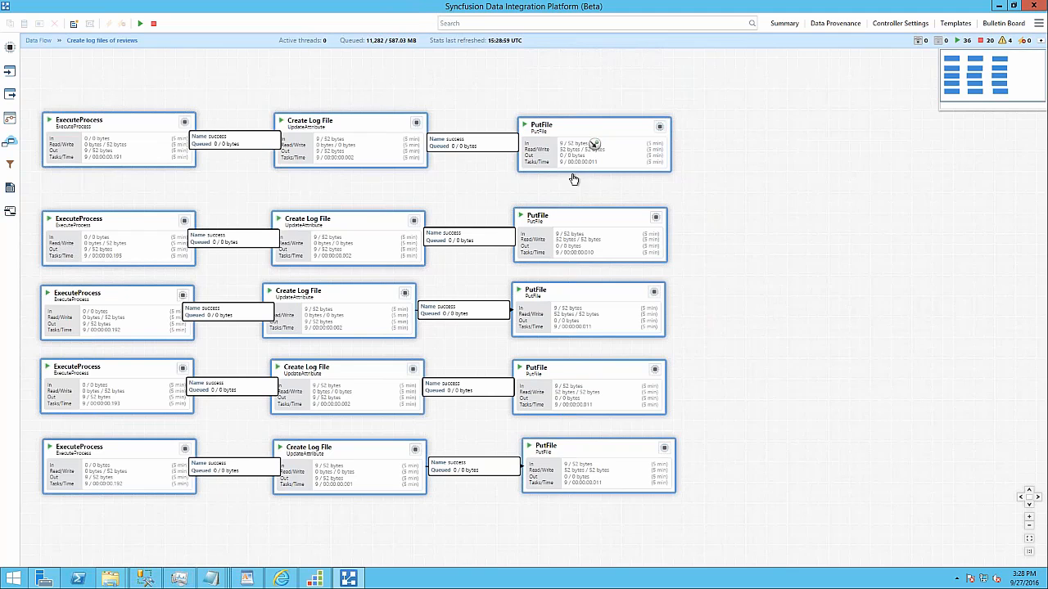
# Go back to the top-level Data Flow, open the Update final product table group and refresh its status.
pyautogui.click(38, 41)
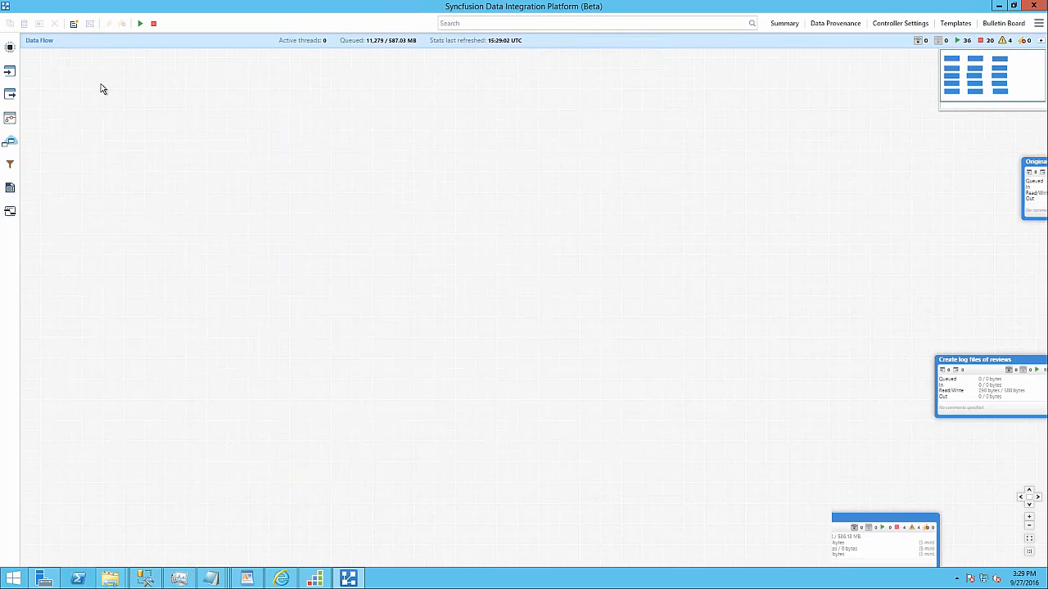
pyautogui.click(461, 379)
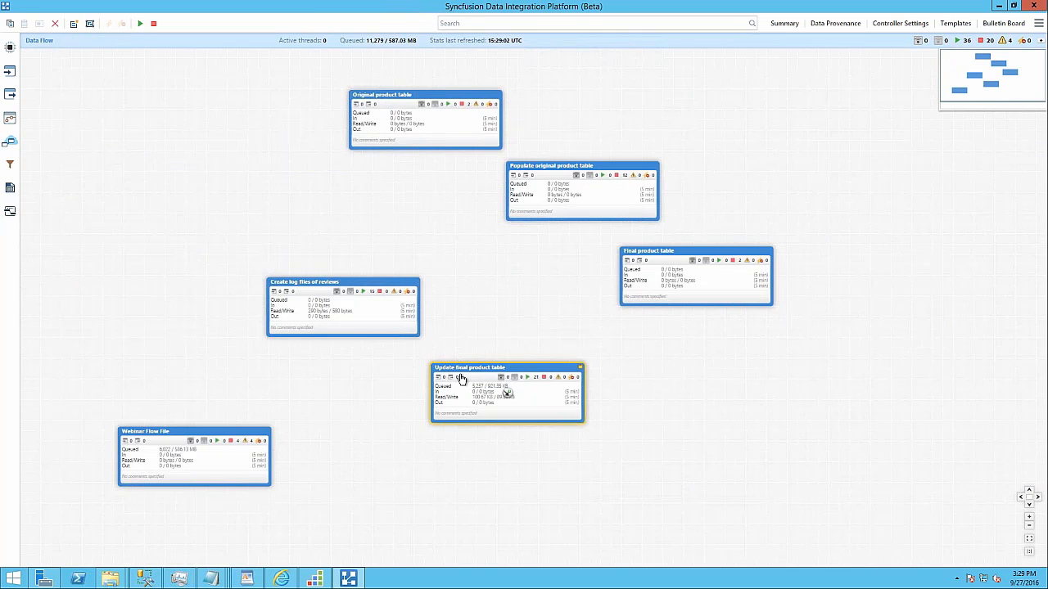
pyautogui.doubleClick(460, 379)
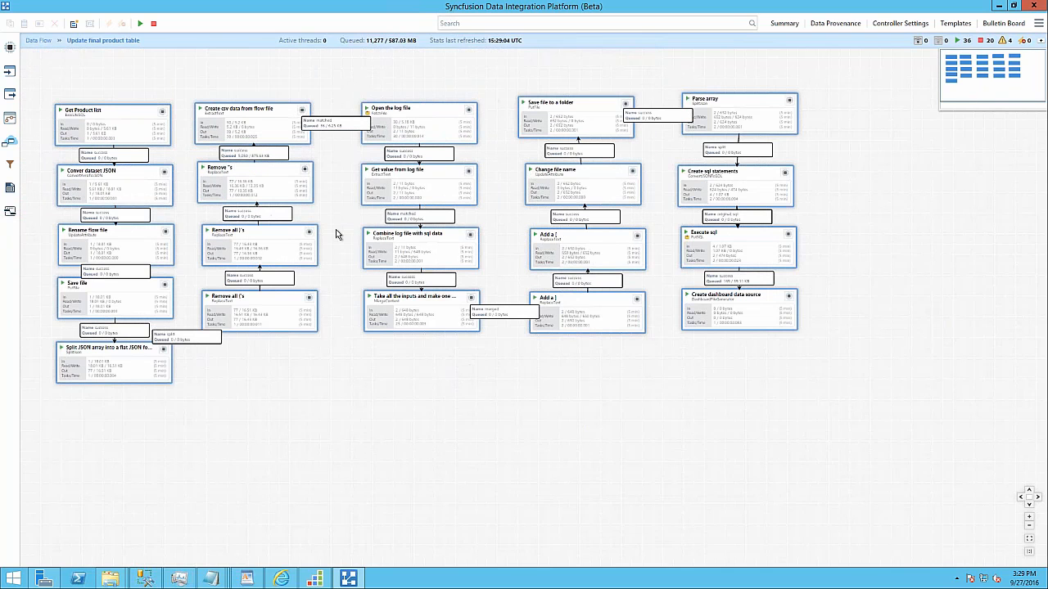
pyautogui.rightClick(337, 233)
pyautogui.click(344, 238)
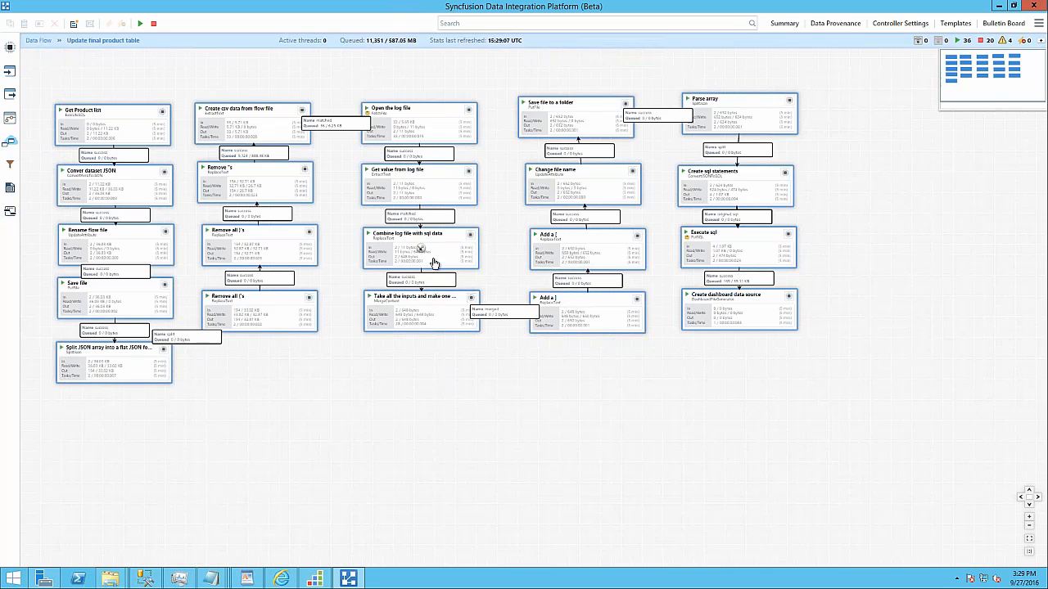
# Check the Execute sql processor's error details, and examine the missing Productlogfiles errors on the Bulletin Board.
pyautogui.moveTo(686, 240)
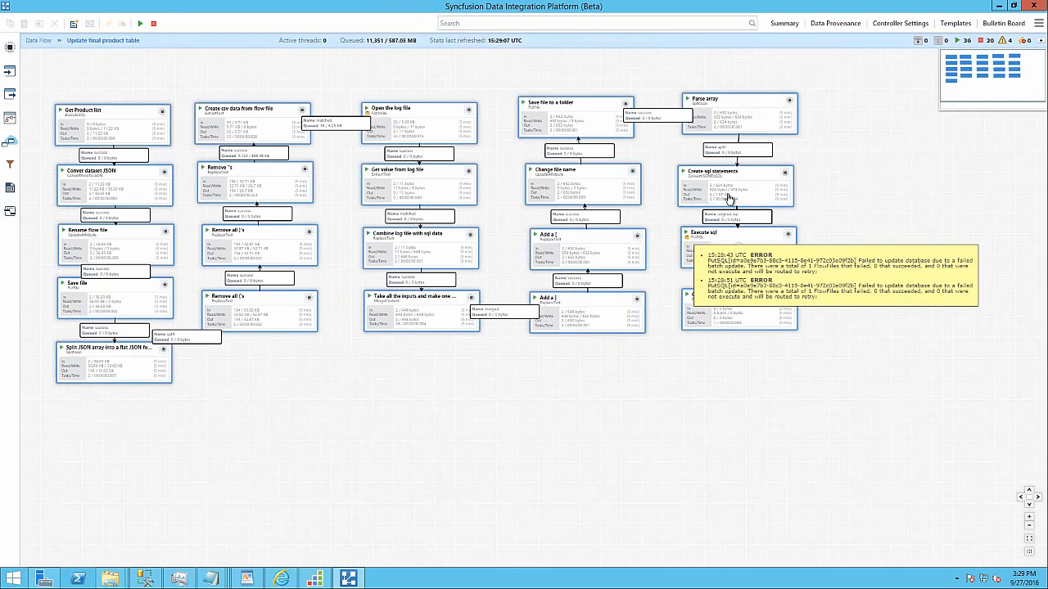
pyautogui.click(1004, 24)
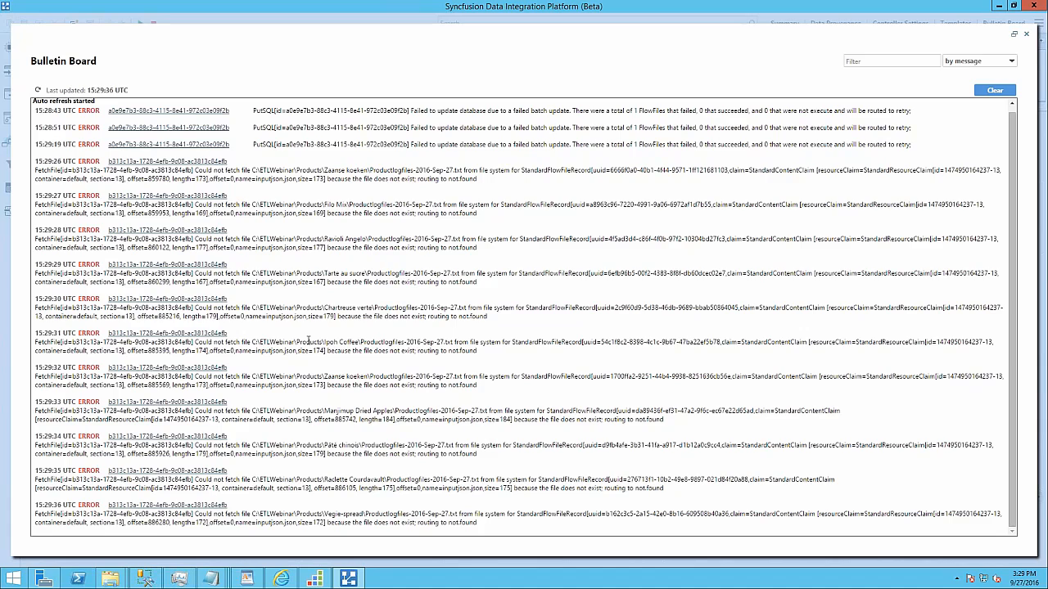
pyautogui.scroll(-2, 308, 341)
pyautogui.doubleClick(382, 359)
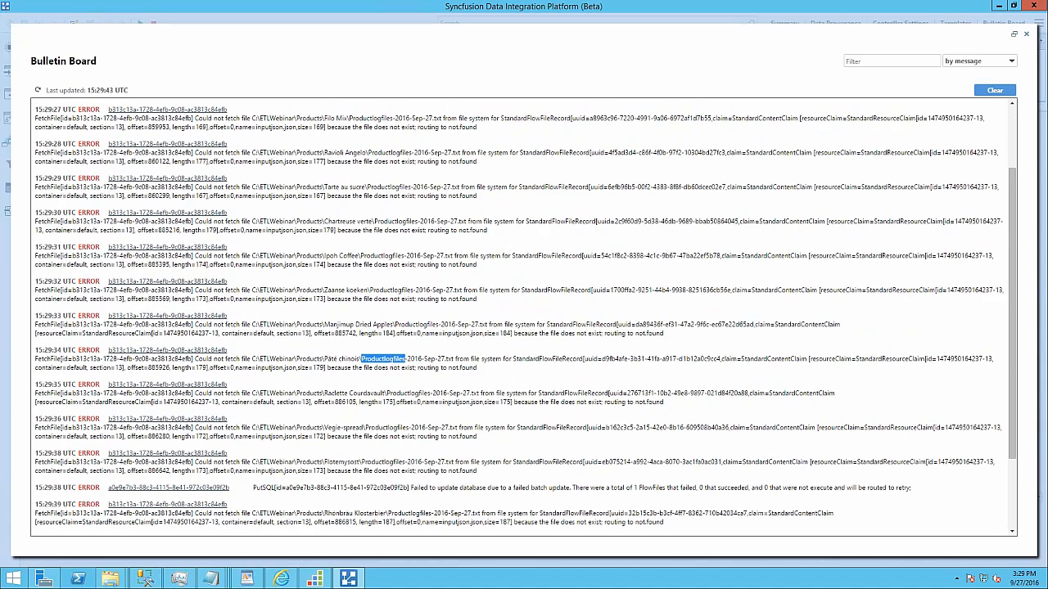
# Finish reading the Bulletin Board errors, stop the Update final product table processors and return to the top-level Data Flow.
pyautogui.scroll(-3, 382, 359)
pyautogui.moveTo(382, 318); pyautogui.dragTo(915, 387)
pyautogui.click(916, 377)
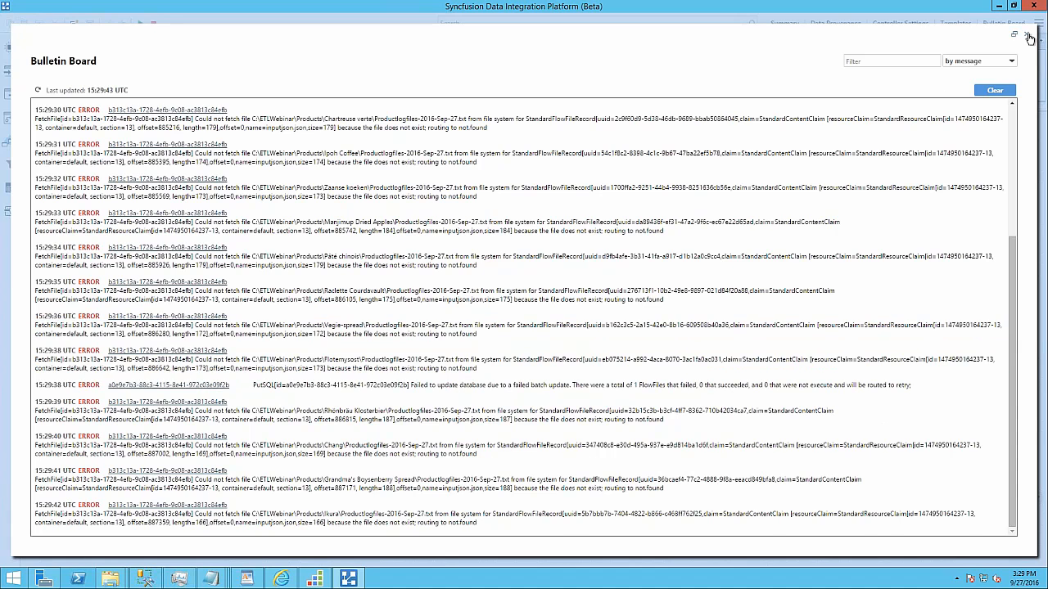
pyautogui.click(1029, 36)
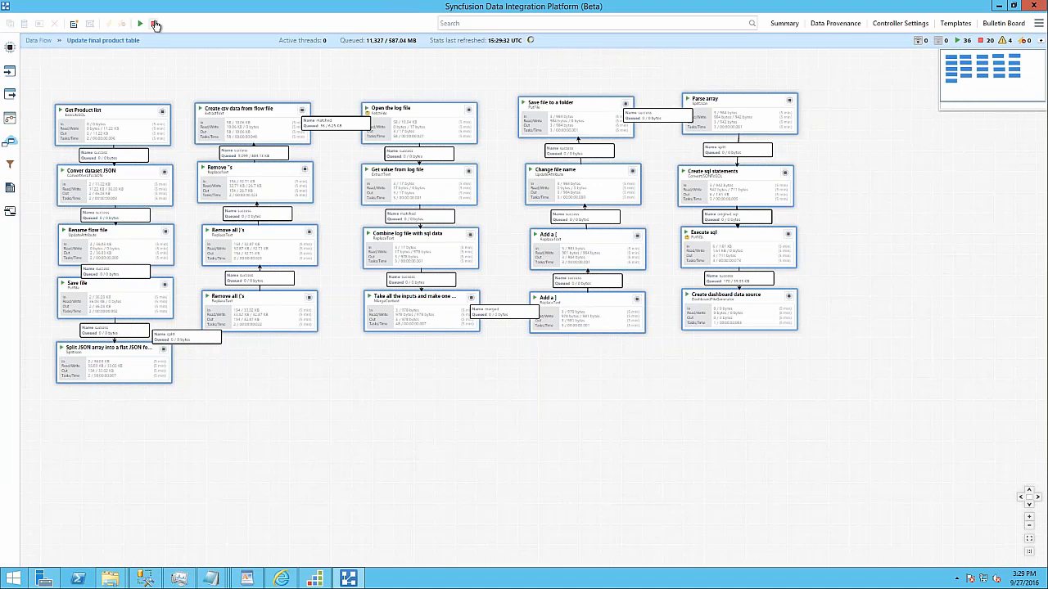
pyautogui.click(155, 24)
pyautogui.click(39, 41)
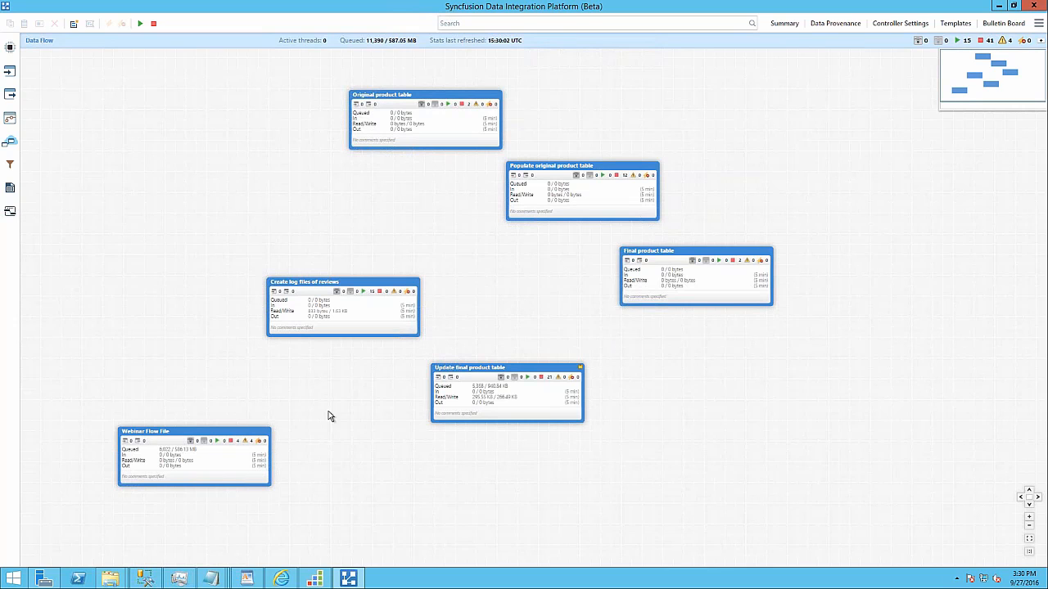
# Switch to Syncfusion Dashboard Designer, open the testconnection data source and check the comments, date and uniqueid fields of the NewNorthwindProduct table.
pyautogui.moveTo(319, 583)
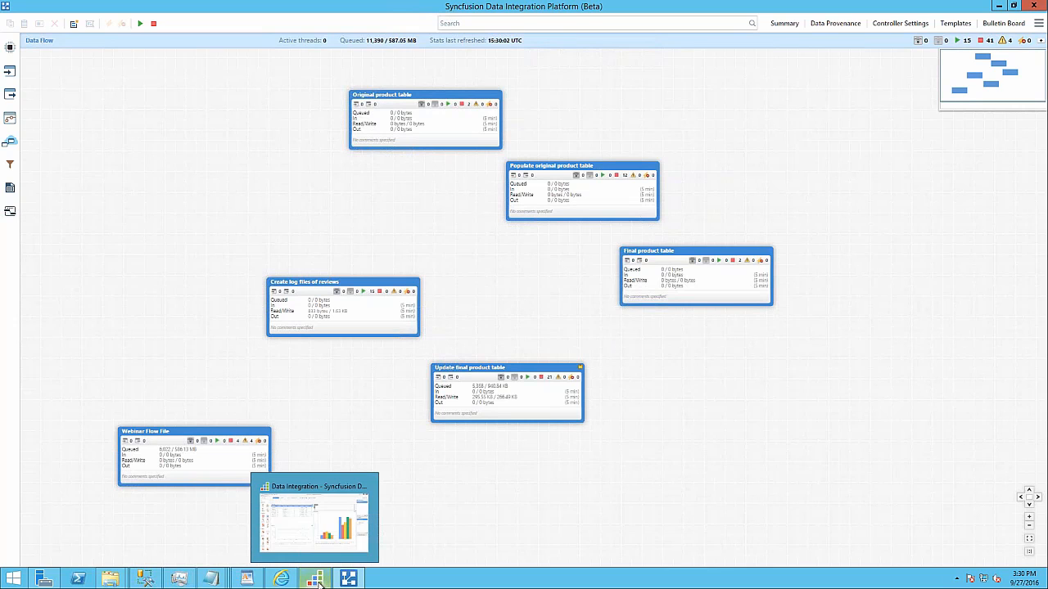
pyautogui.click(315, 524)
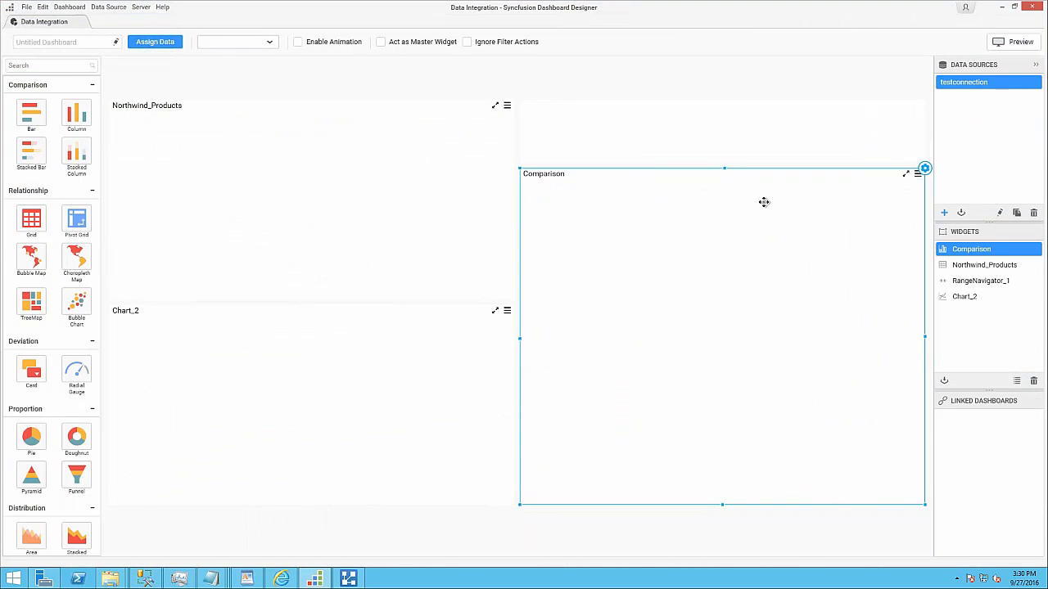
pyautogui.doubleClick(969, 83)
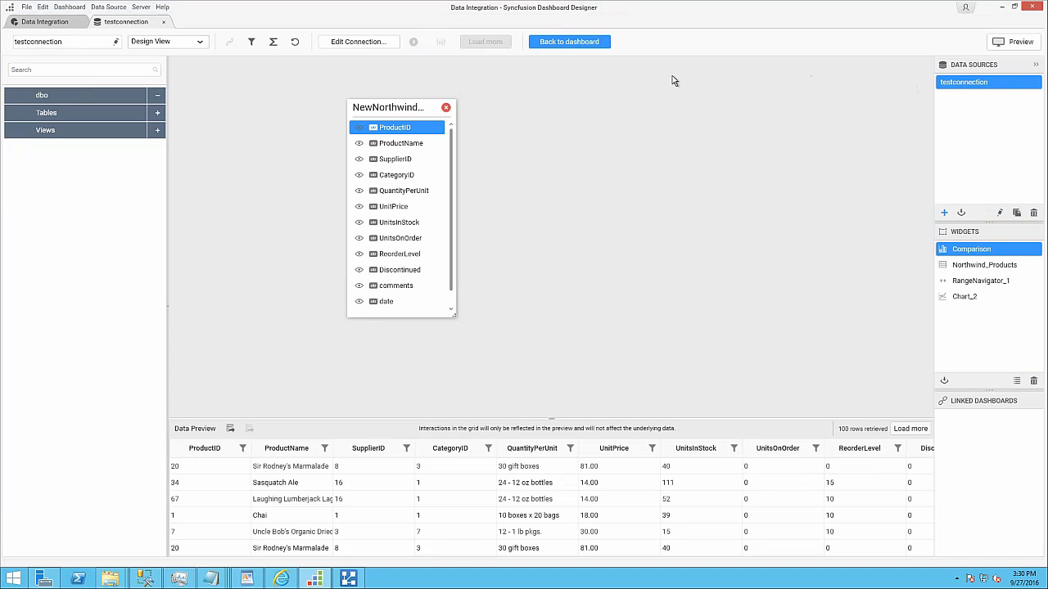
pyautogui.scroll(-1, 402, 273)
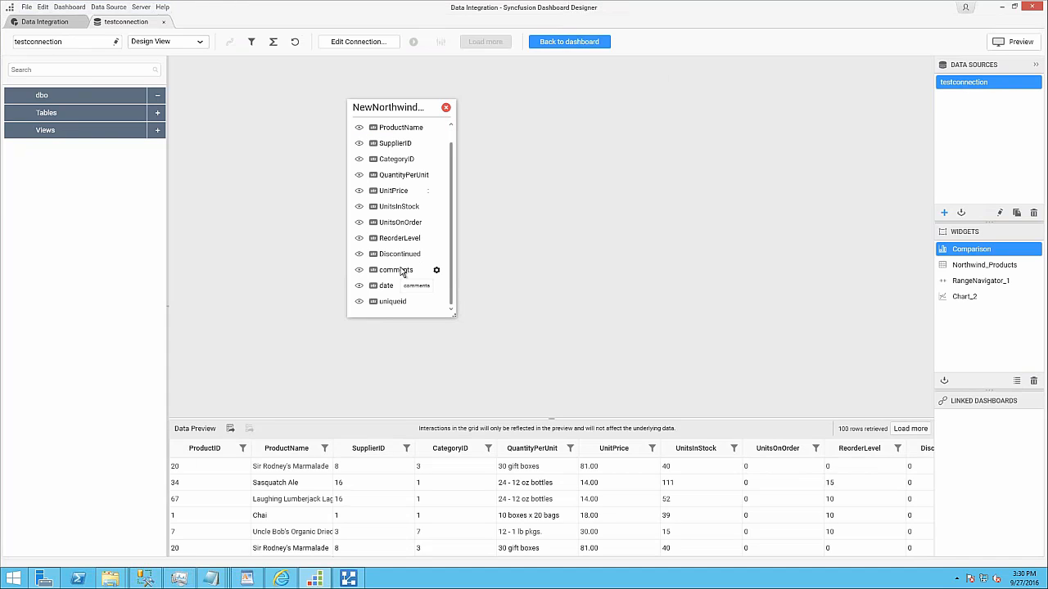
pyautogui.click(402, 274)
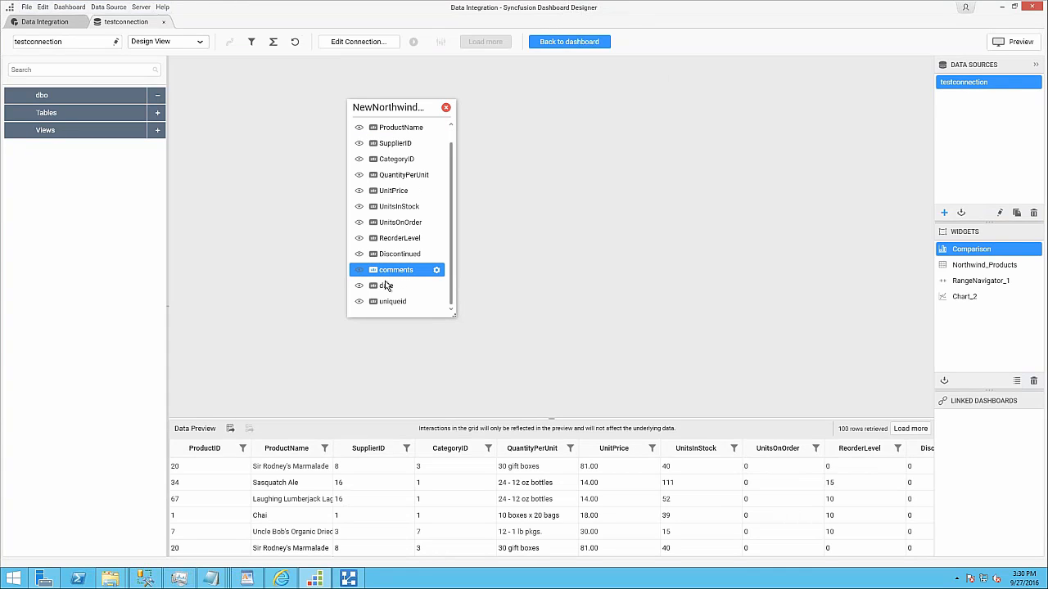
pyautogui.click(387, 289)
pyautogui.click(389, 305)
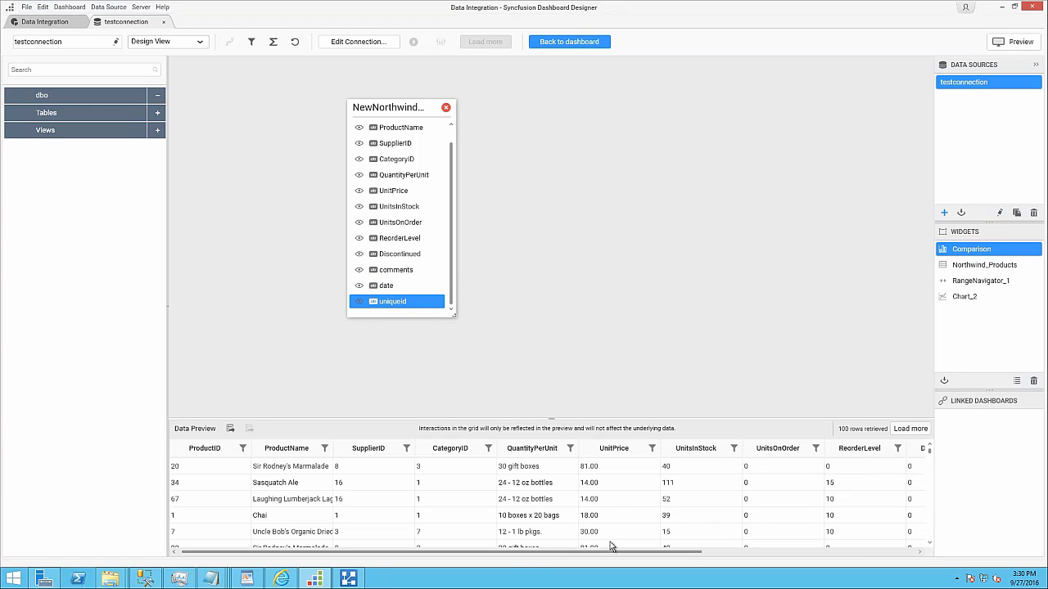
# Examine the comments, date and uniqueid values of the second and third rows in the data preview.
pyautogui.click(798, 553)
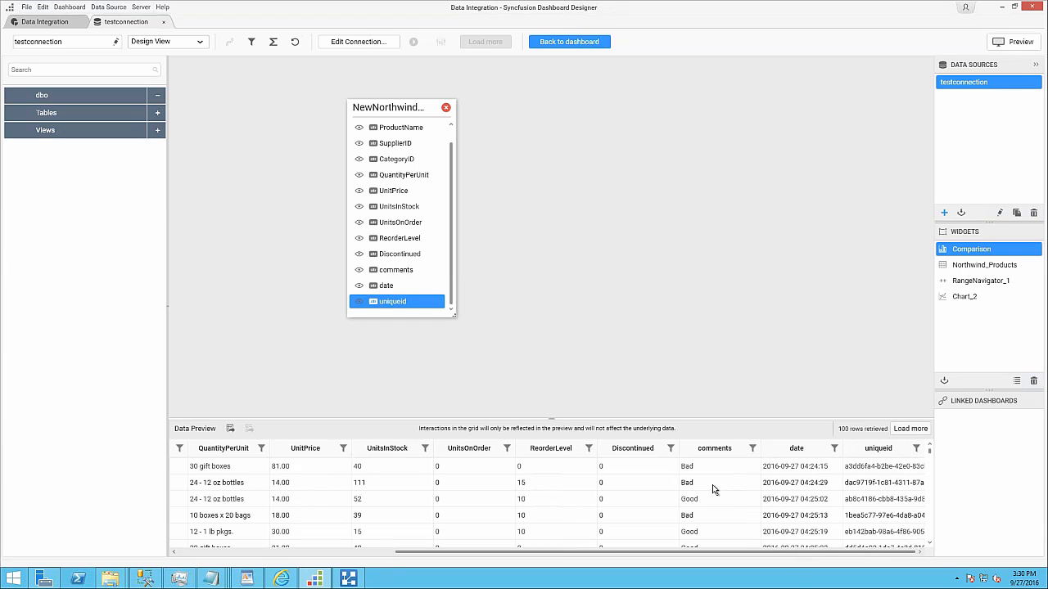
pyautogui.click(794, 485)
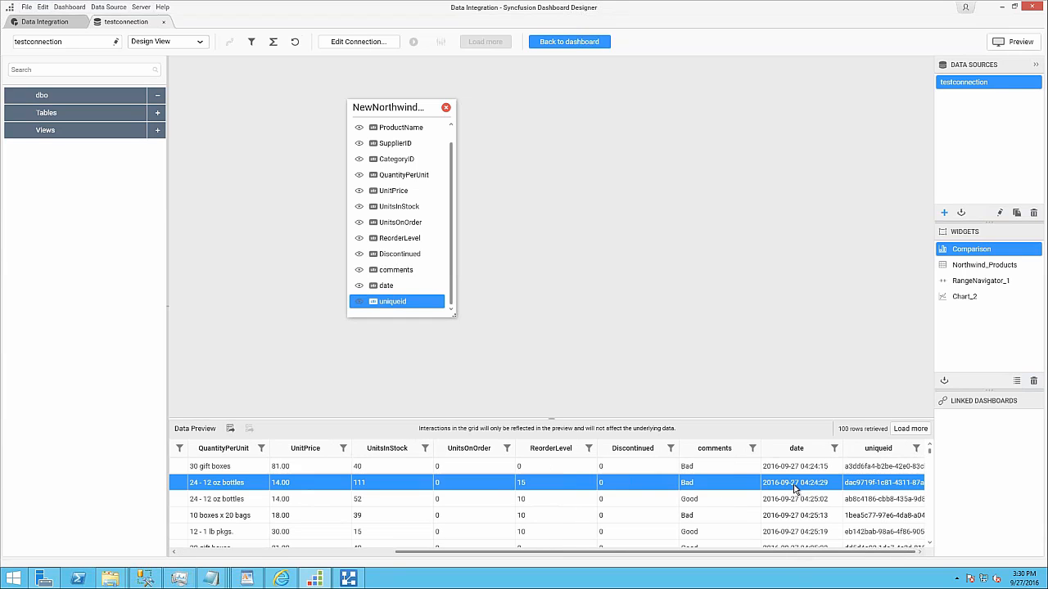
pyautogui.click(849, 504)
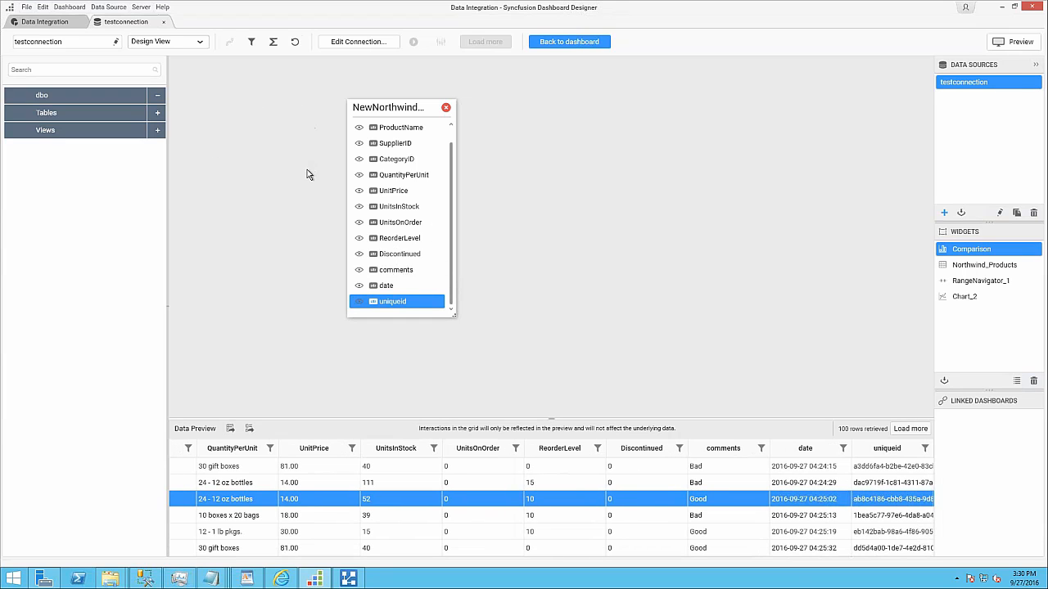
# Bring the NorthwindProduct table into the design to view its join options with NewNorthwindProduct, and close without merging.
pyautogui.click(157, 115)
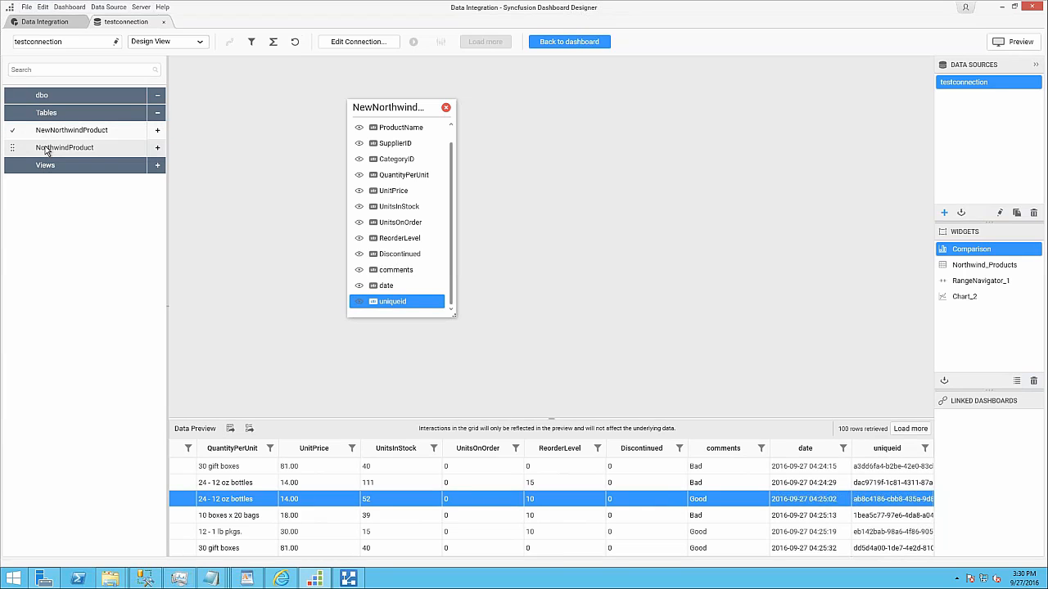
pyautogui.moveTo(47, 150); pyautogui.dragTo(581, 174)
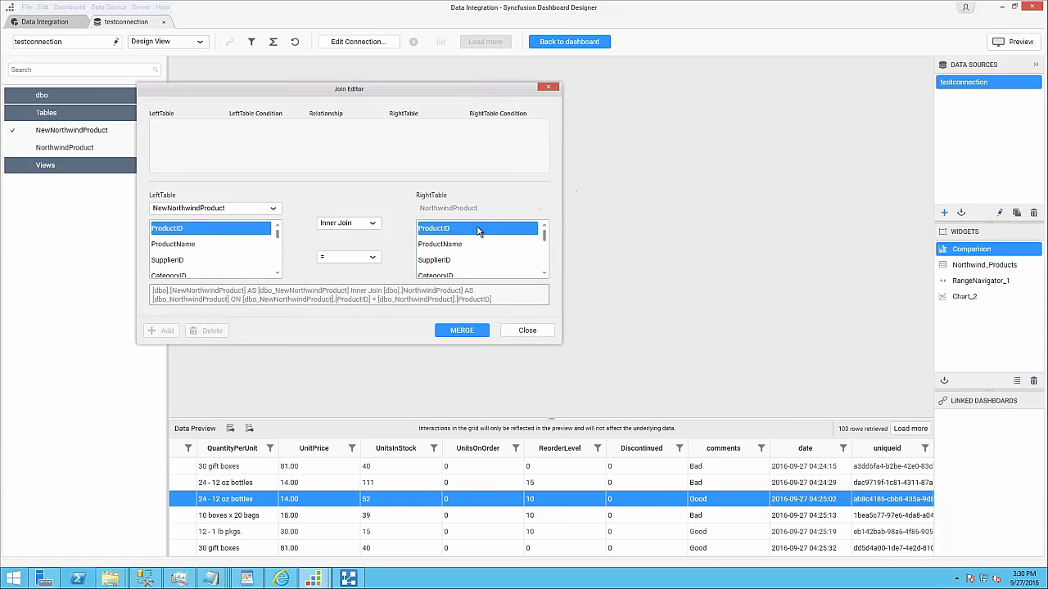
pyautogui.click(526, 336)
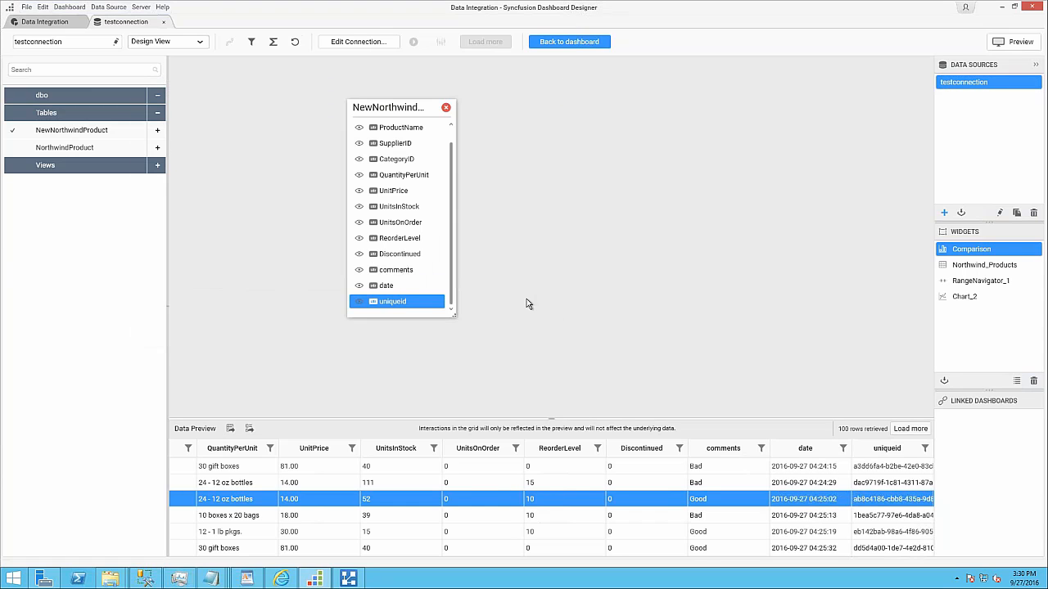
# Review the testconnection connection settings and the full list of available connection types, and close without reconnecting.
pyautogui.click(361, 43)
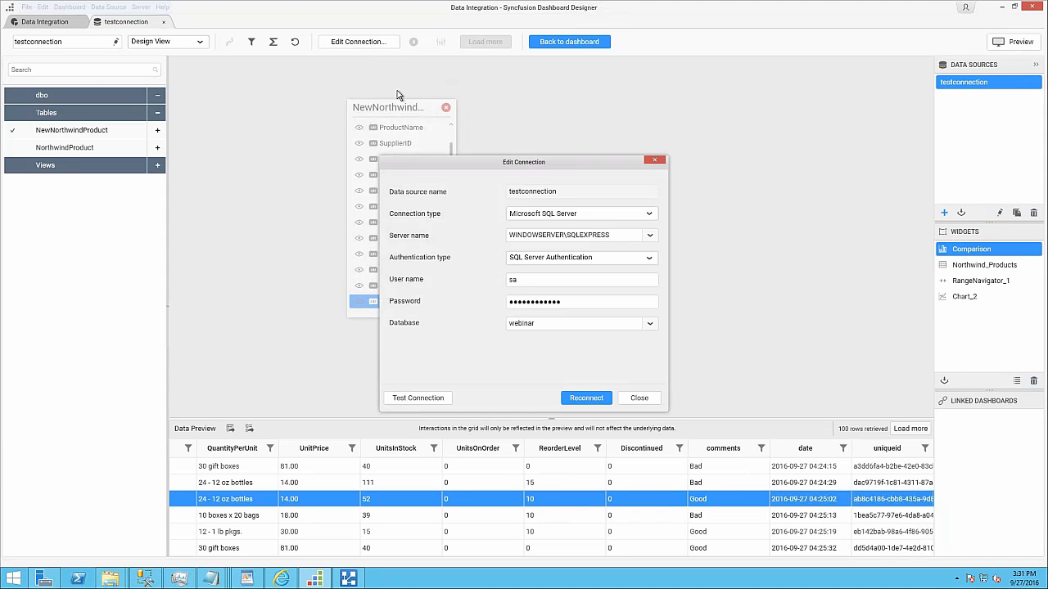
pyautogui.click(652, 215)
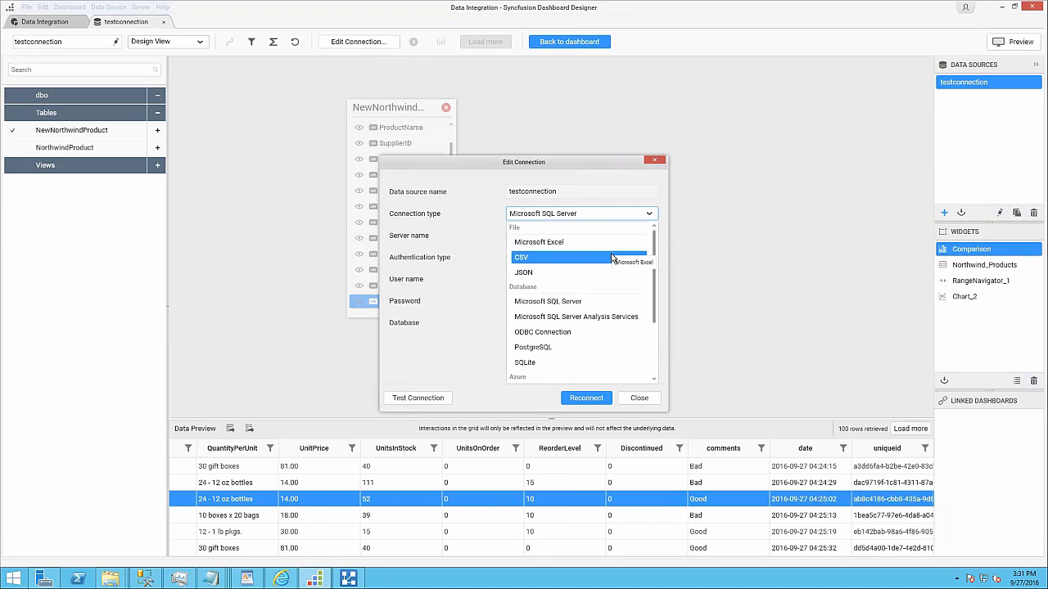
pyautogui.scroll(-2, 612, 303)
pyautogui.scroll(-1, 612, 303)
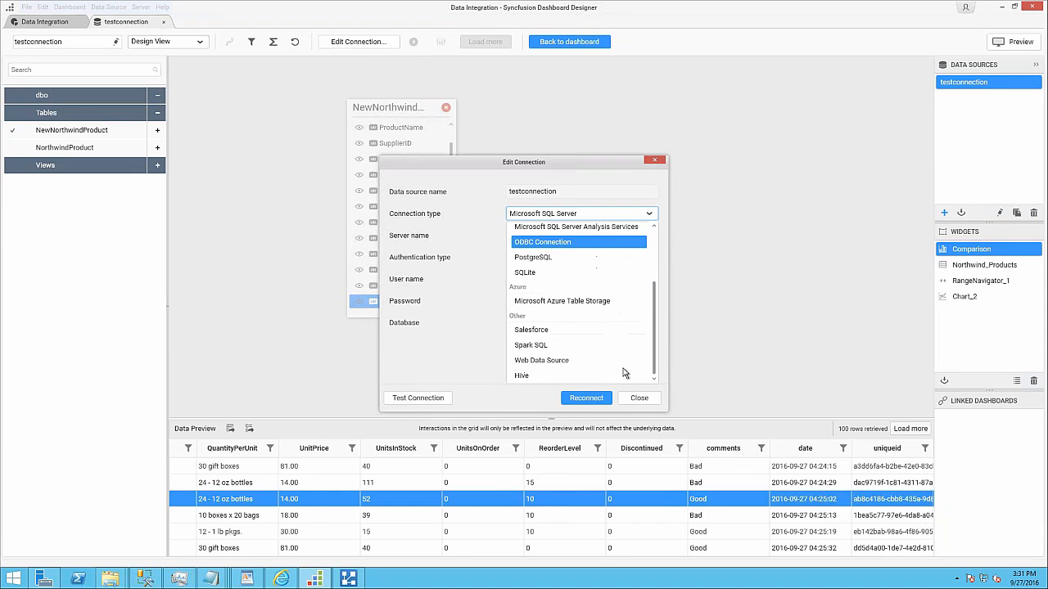
pyautogui.click(643, 400)
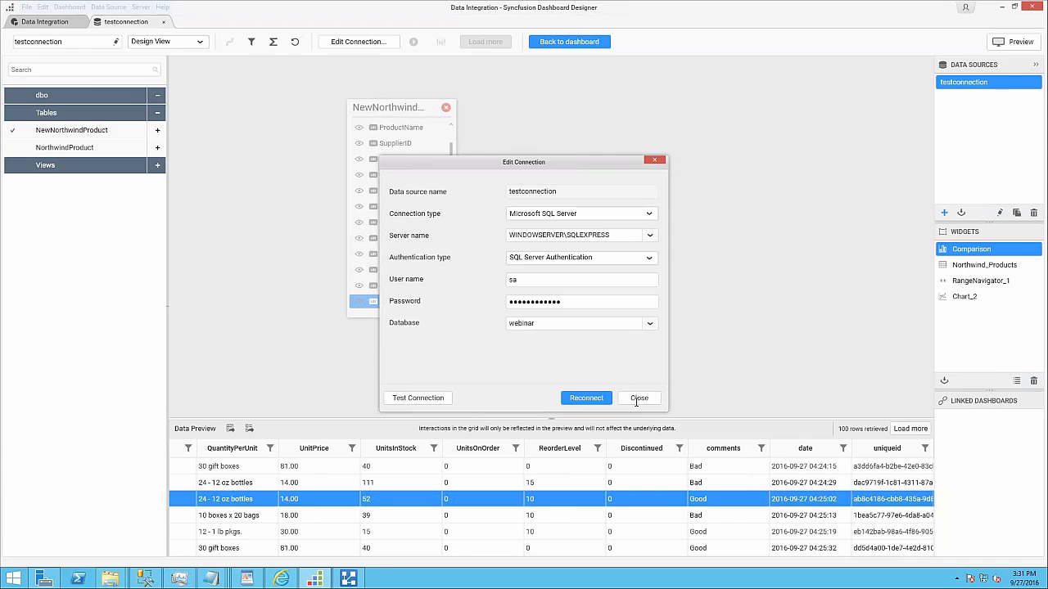
pyautogui.click(639, 399)
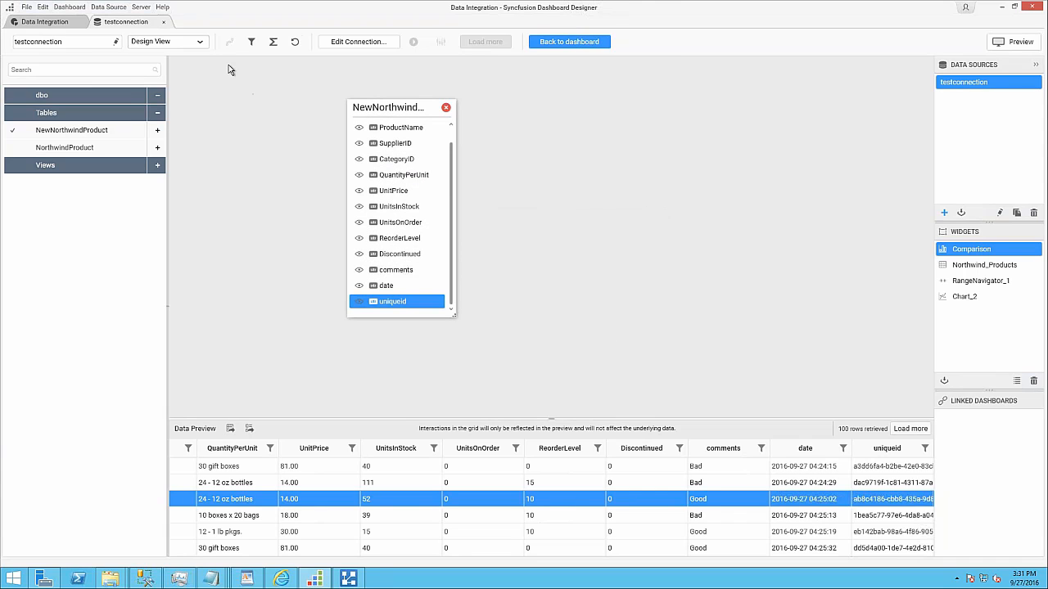
# Show the testconnection query in Code View to read its SQL, and close the data source.
pyautogui.click(202, 43)
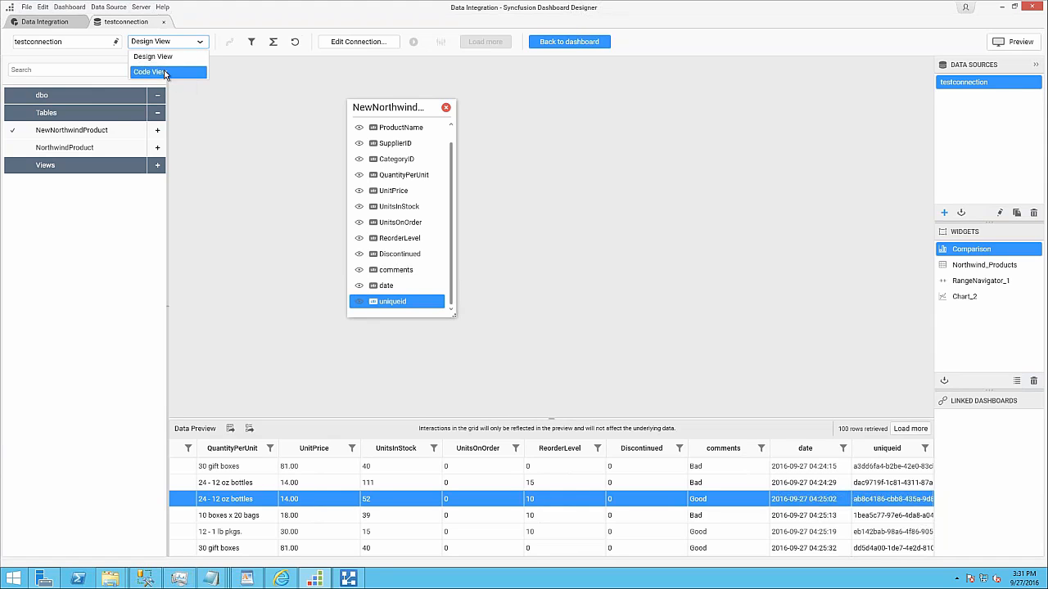
pyautogui.click(167, 73)
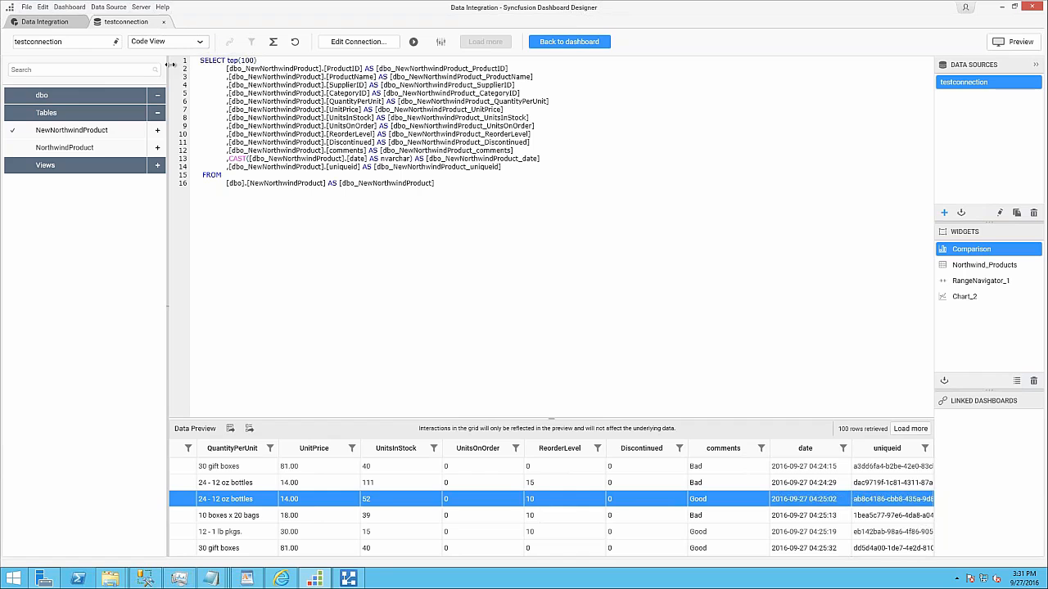
pyautogui.click(164, 22)
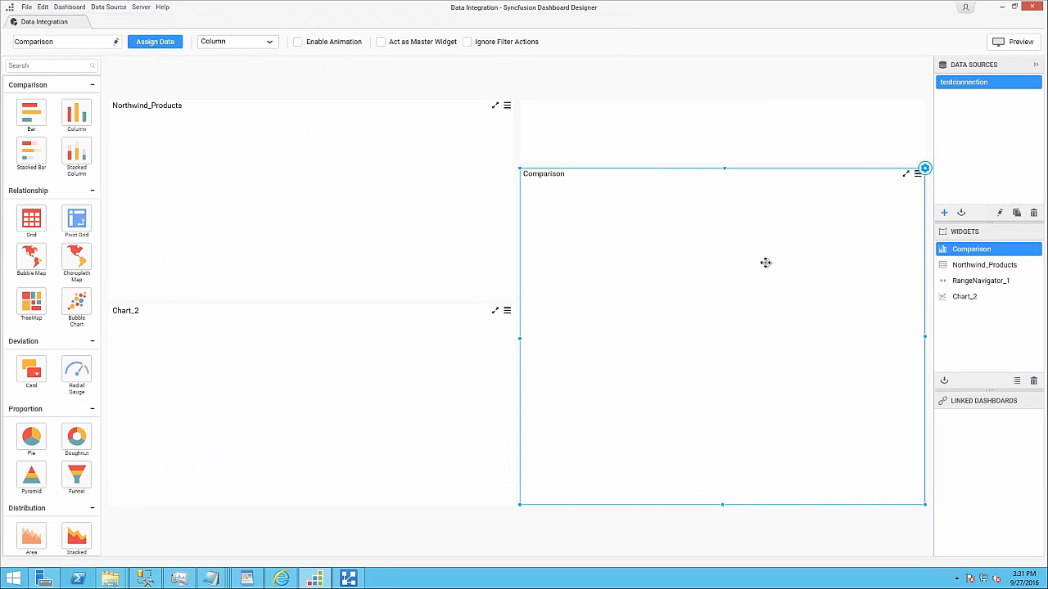
# Shrink the Chart_2 widget to two by two grid cells on the dashboard.
pyautogui.click(286, 372)
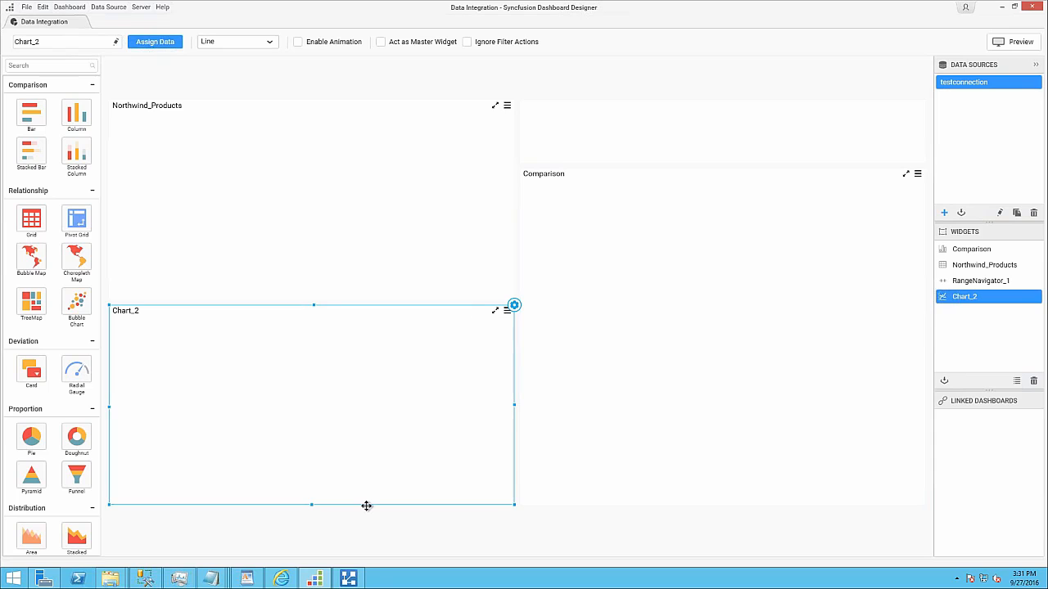
pyautogui.moveTo(514, 504); pyautogui.dragTo(204, 382)
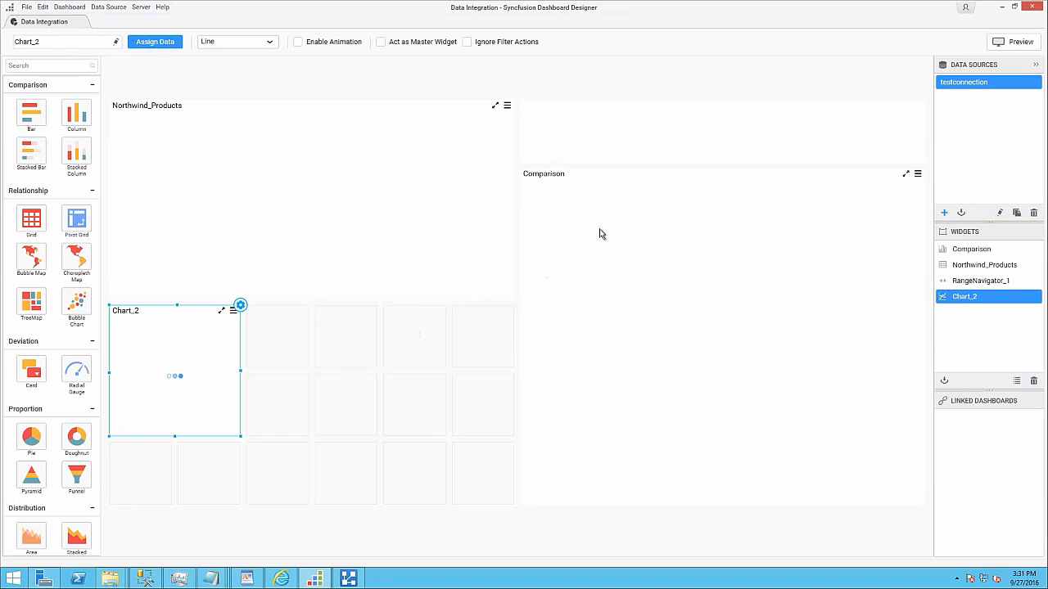
# Open the Comparison chart's data configuration and inspect the Bad and Good comment counts for individual products.
pyautogui.click(637, 215)
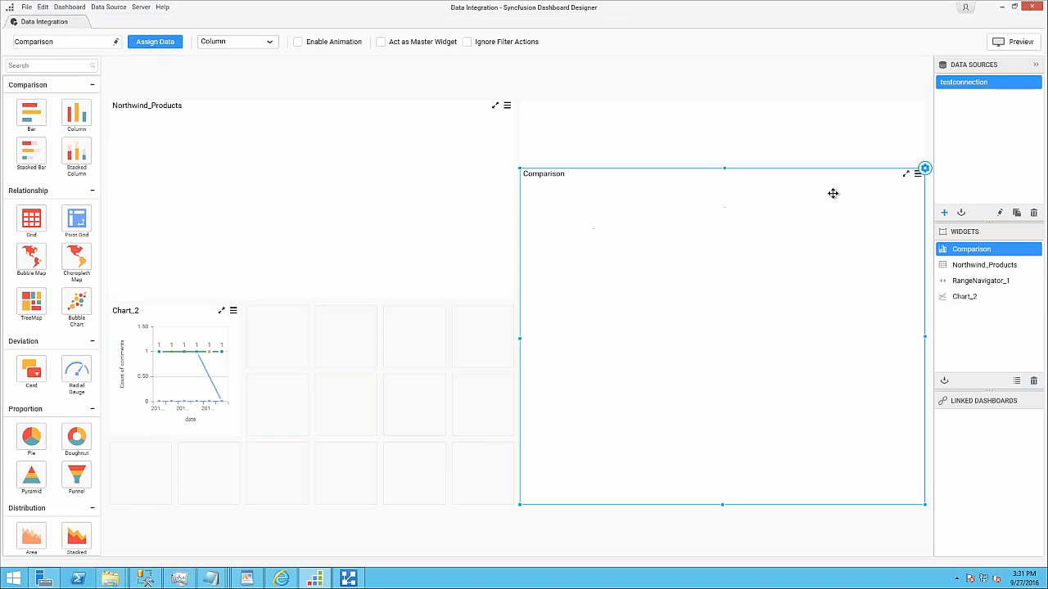
pyautogui.click(925, 170)
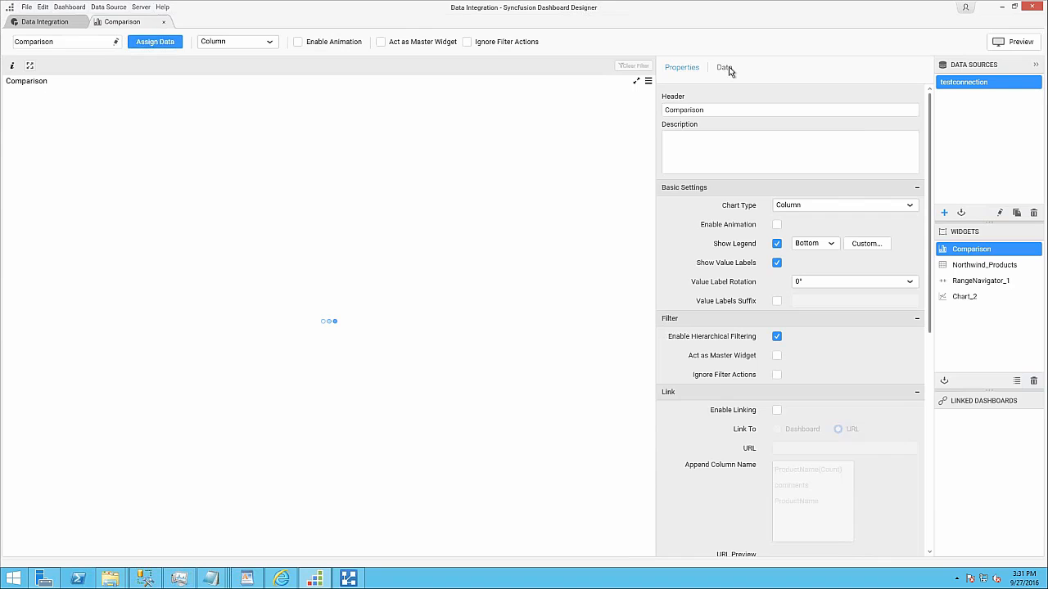
pyautogui.click(726, 67)
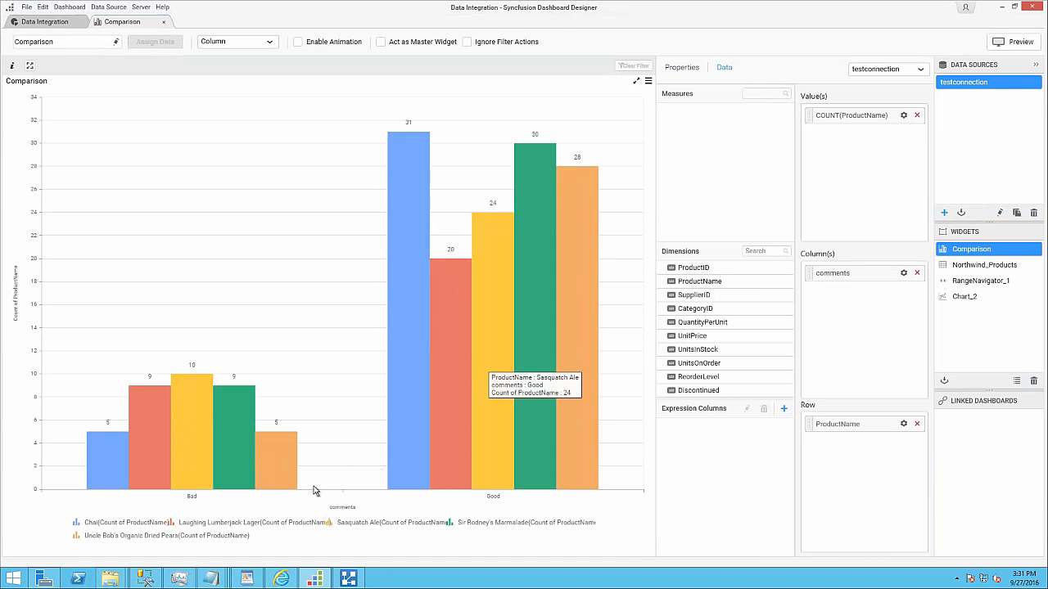
pyautogui.moveTo(181, 397)
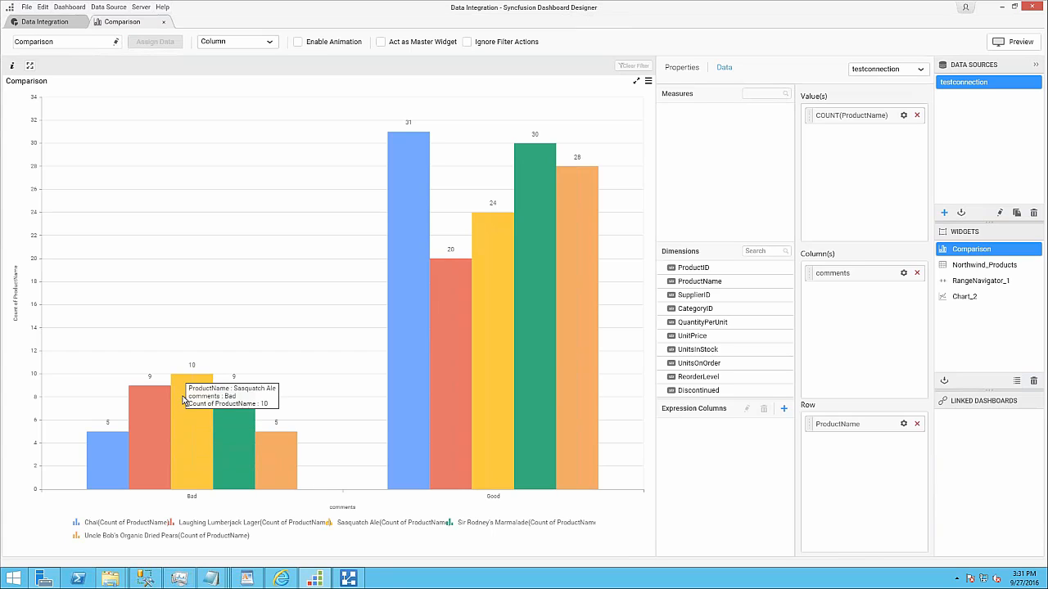
pyautogui.moveTo(151, 403)
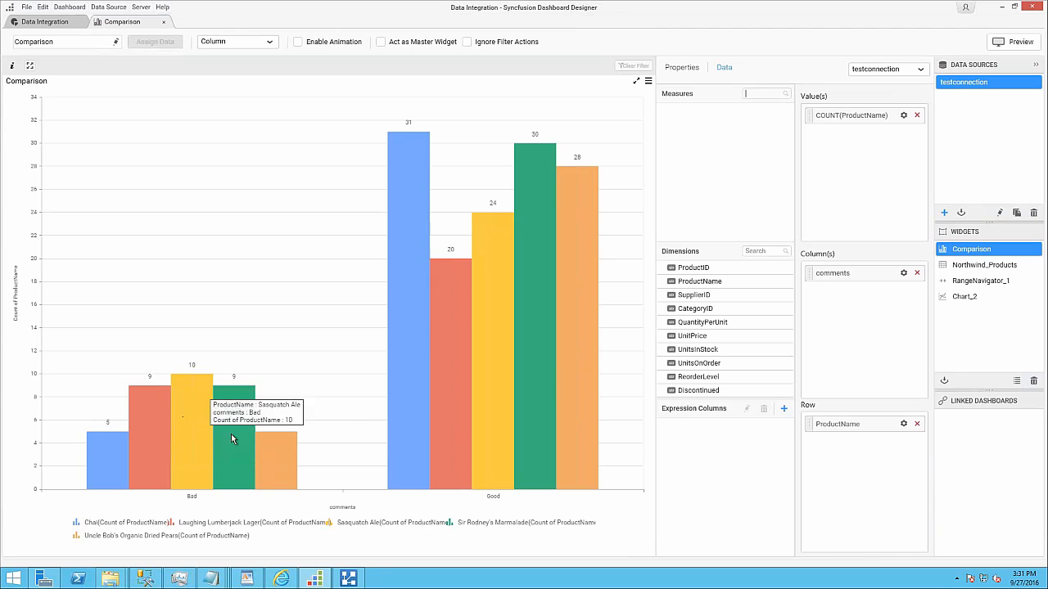
pyautogui.moveTo(403, 318)
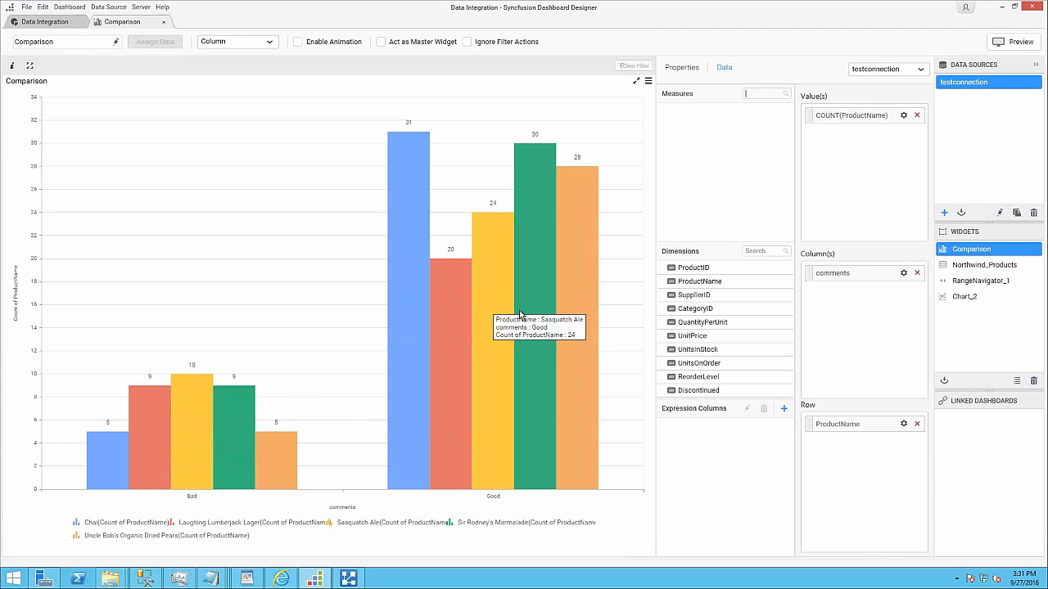
pyautogui.moveTo(543, 307)
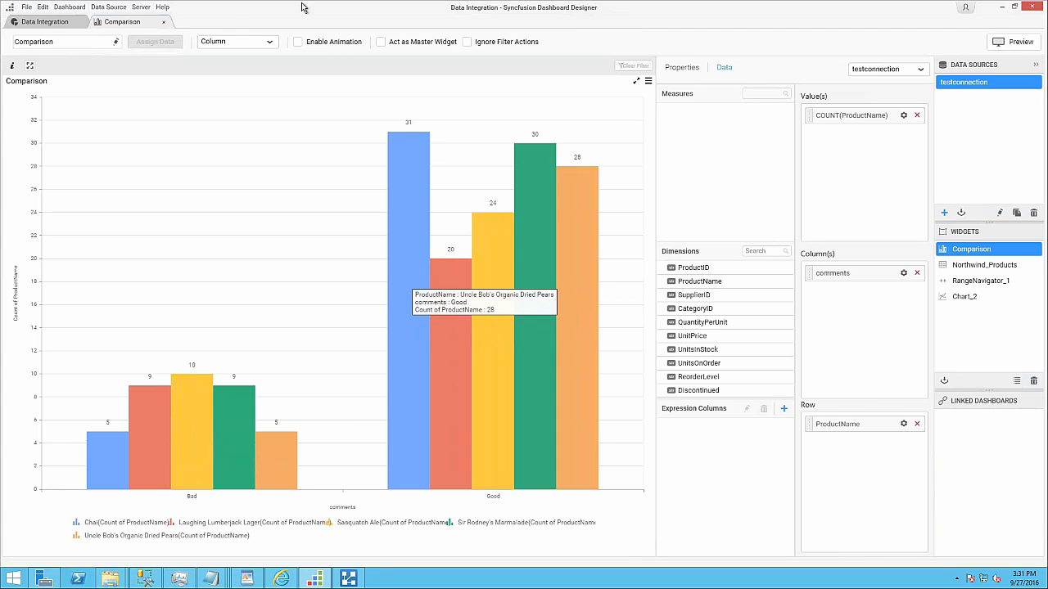
# Open the Northwind_Products grid's data configuration and view the Expression Designer for expression columns, closing it without saving.
pyautogui.click(41, 22)
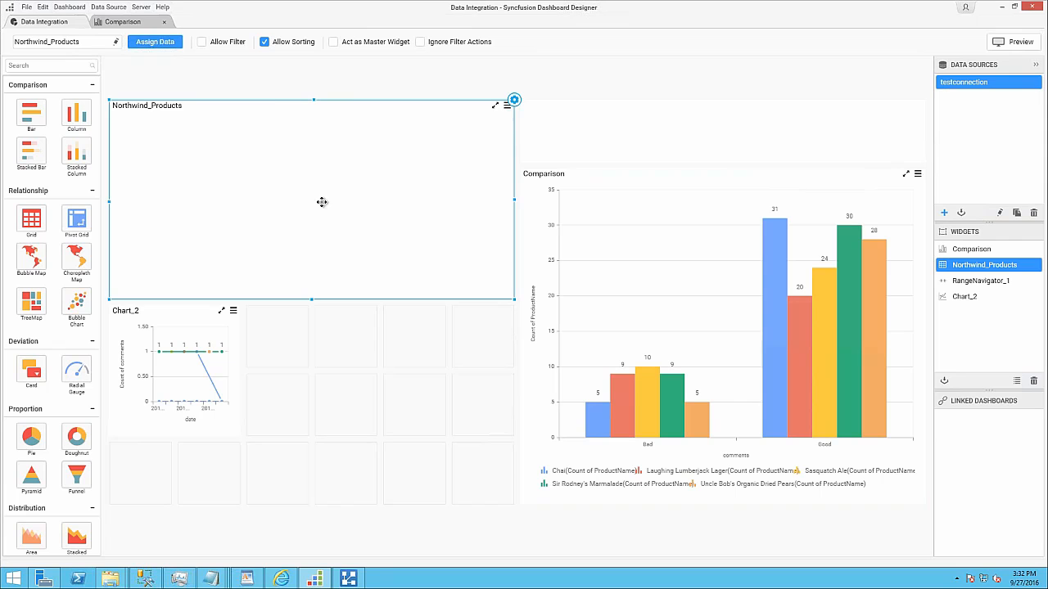
pyautogui.click(514, 102)
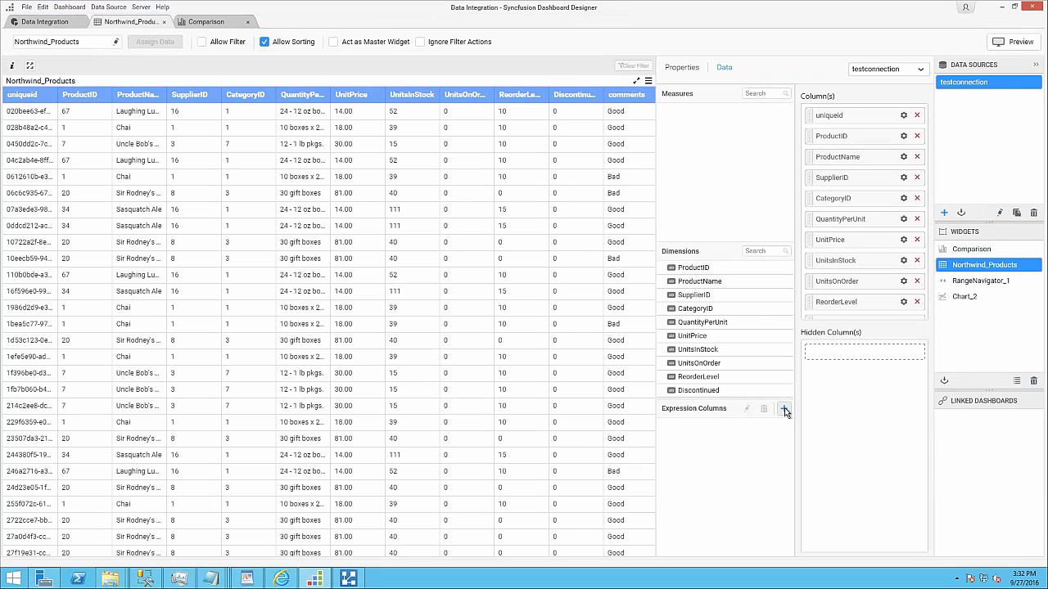
pyautogui.click(784, 408)
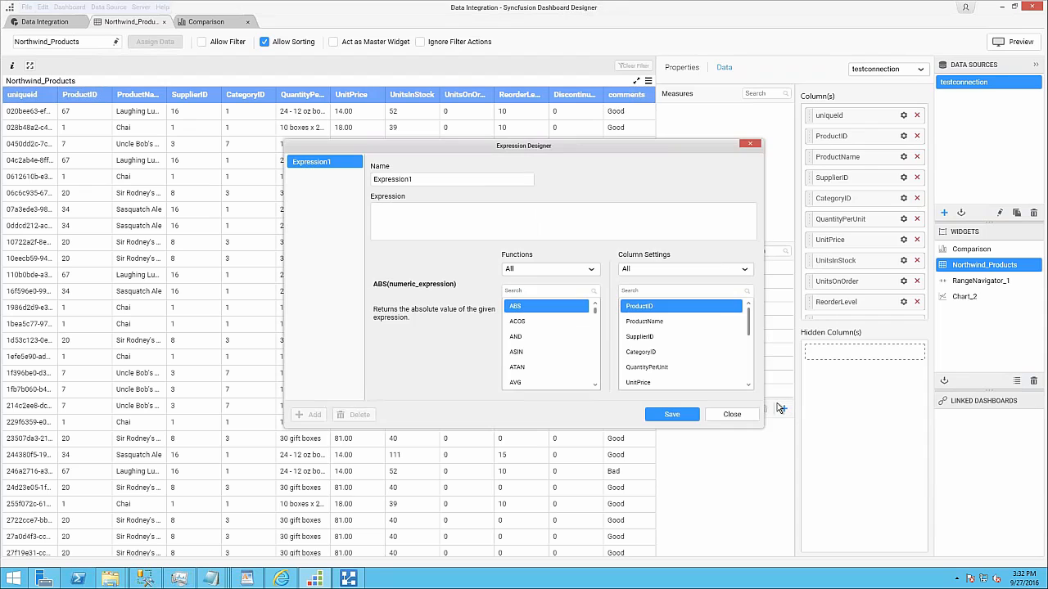
pyautogui.click(426, 223)
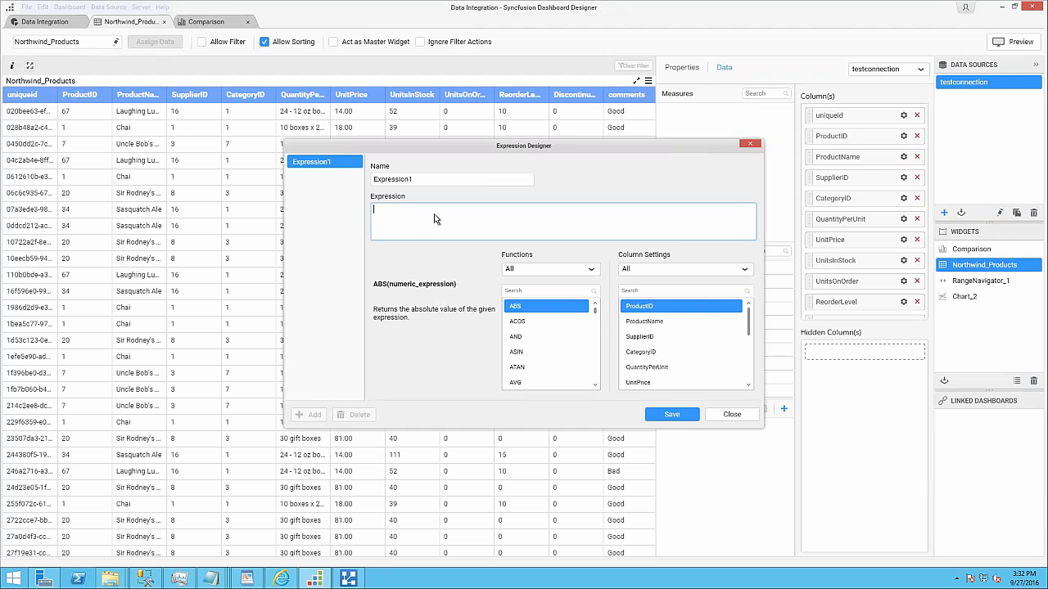
pyautogui.click(723, 415)
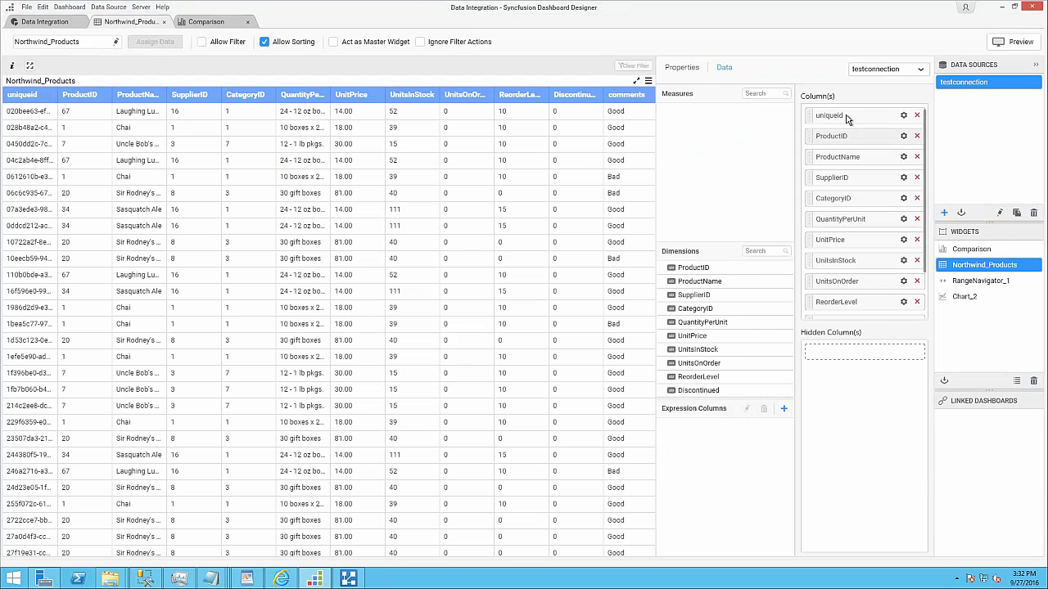
# Review the full list of columns assigned to the Northwind_Products grid.
pyautogui.moveTo(843, 116); pyautogui.dragTo(849, 131)
pyautogui.scroll(-2, 851, 150)
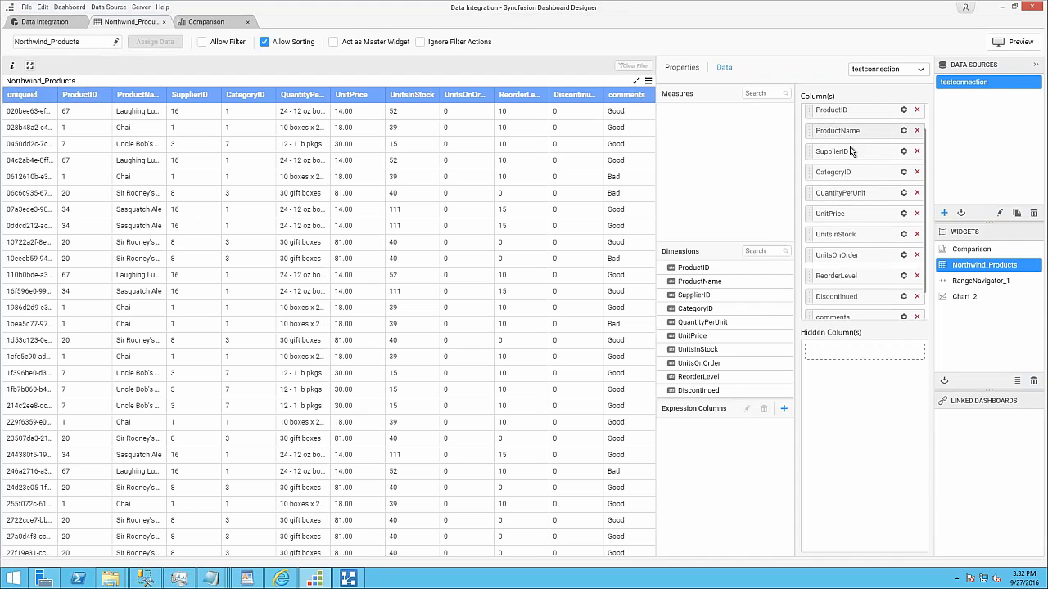
pyautogui.scroll(-1, 850, 153)
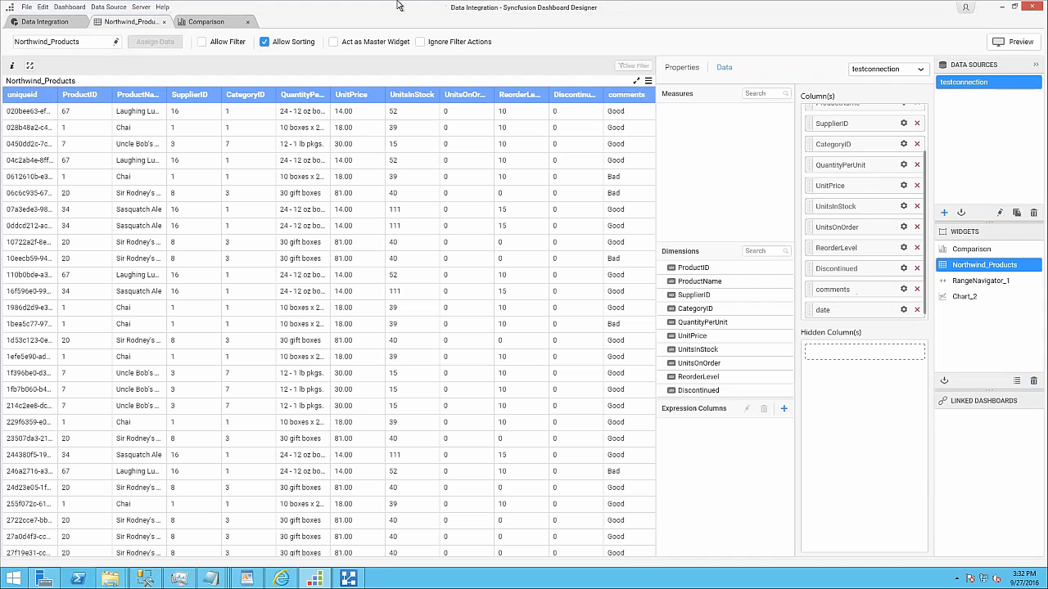
# Add a pie chart widget to the dashboard beside Chart_2, sized three by three grid cells.
pyautogui.click(46, 23)
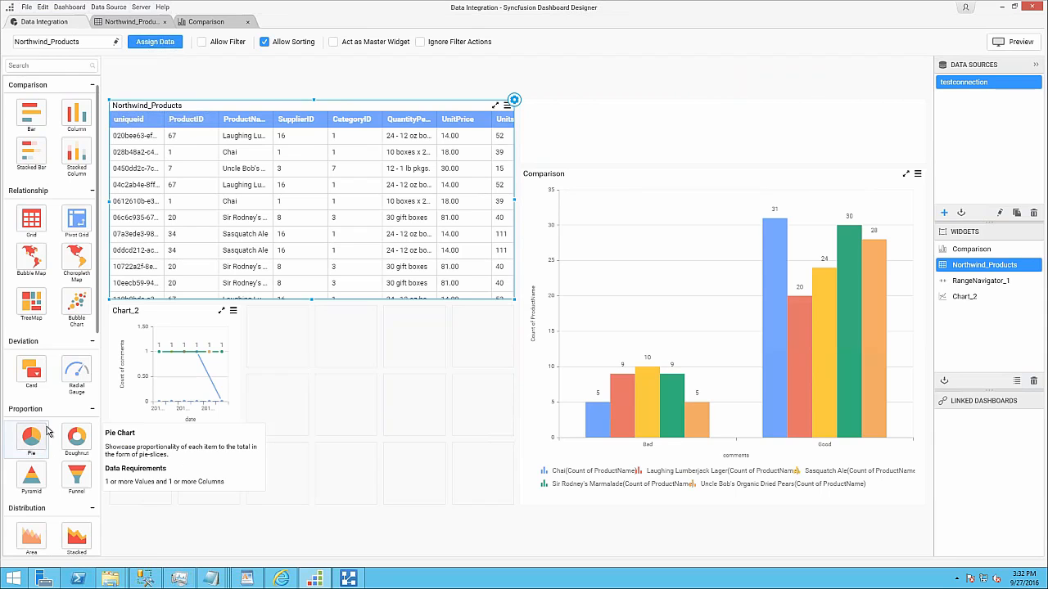
pyautogui.moveTo(31, 439); pyautogui.dragTo(300, 358)
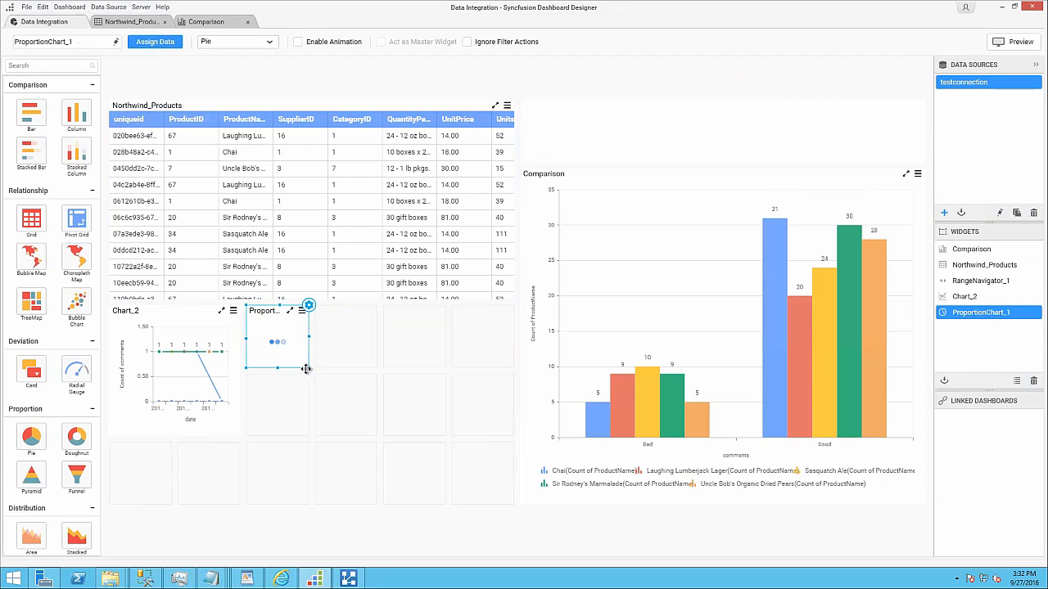
pyautogui.moveTo(393, 435); pyautogui.dragTo(430, 465)
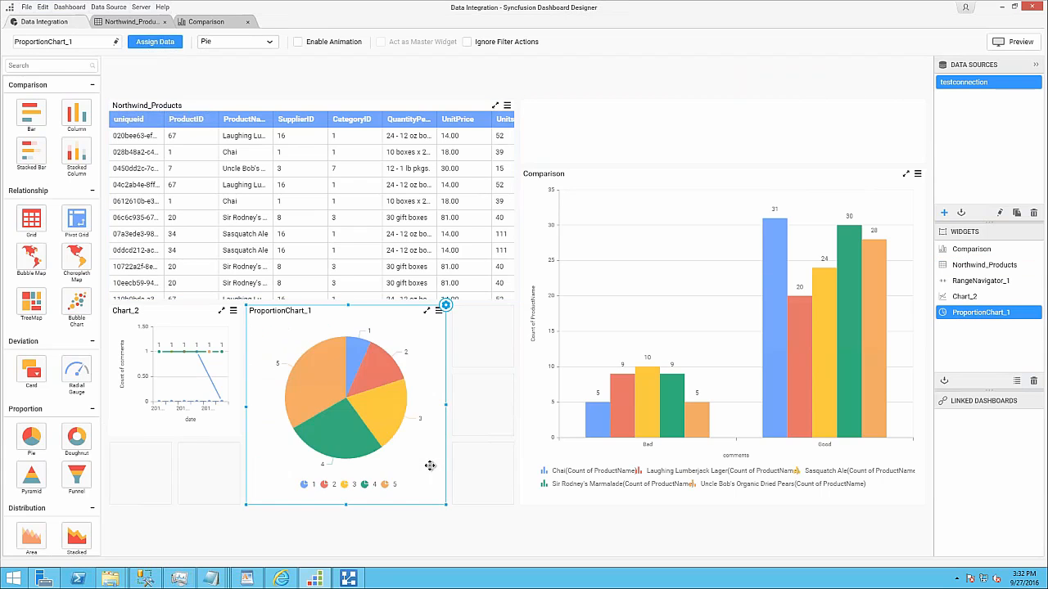
# Assign the testconnection field comments as the pie chart's value and ProductName as its column.
pyautogui.click(446, 306)
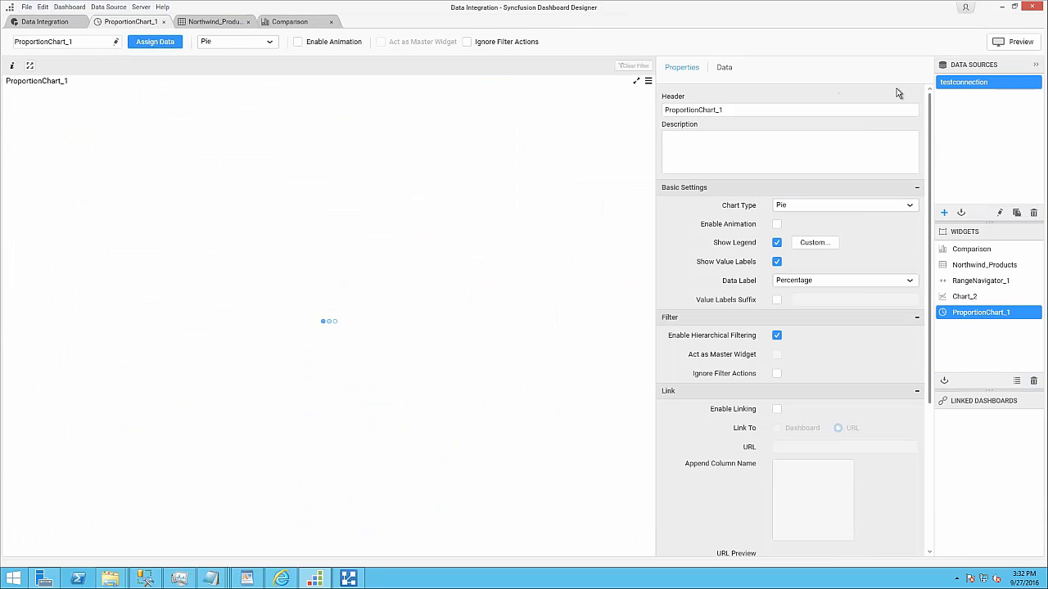
pyautogui.click(723, 69)
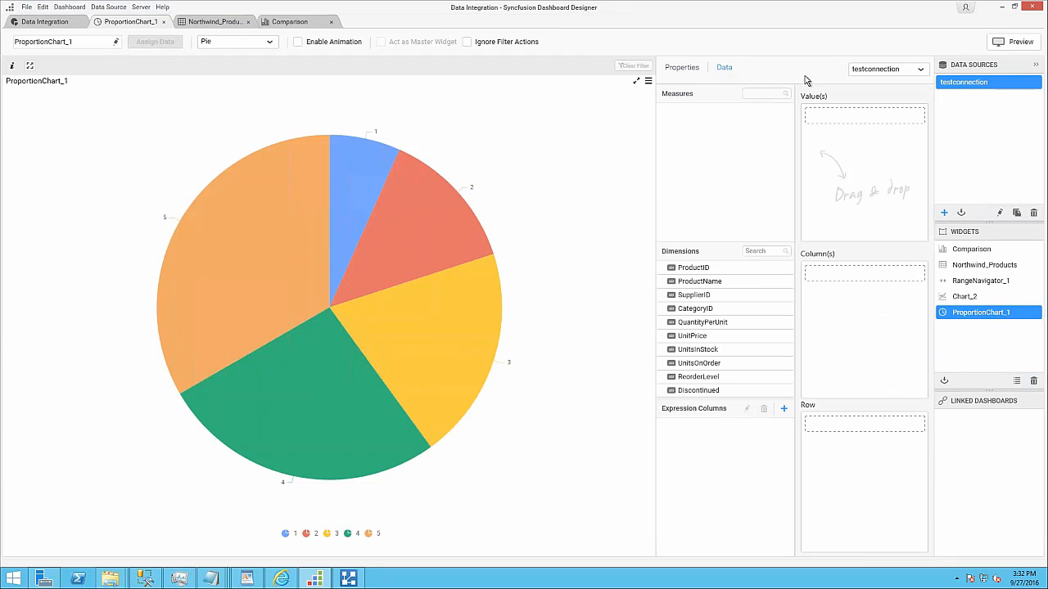
pyautogui.click(921, 72)
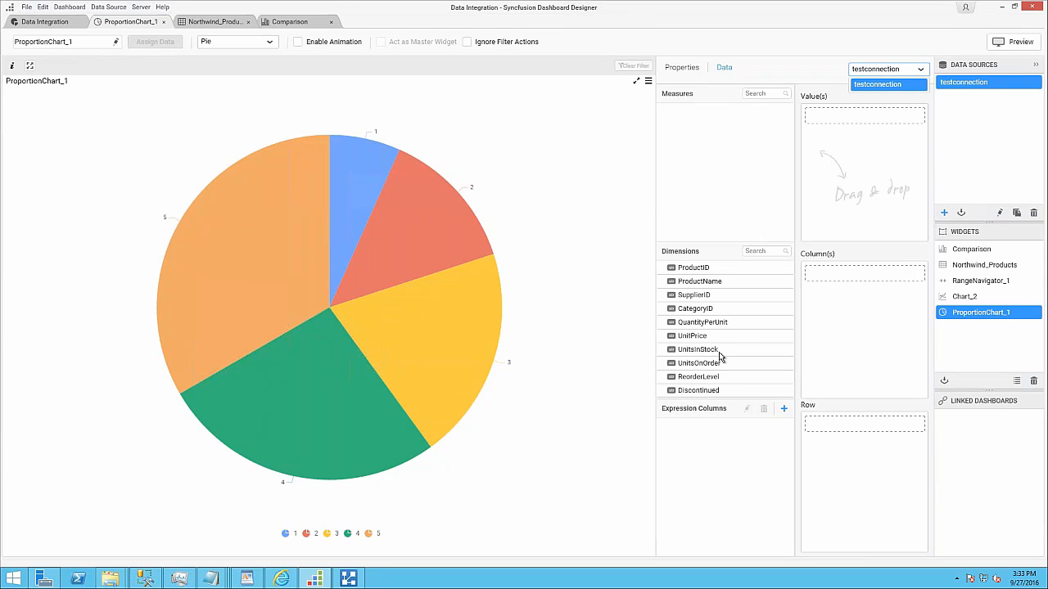
pyautogui.scroll(-2, 720, 356)
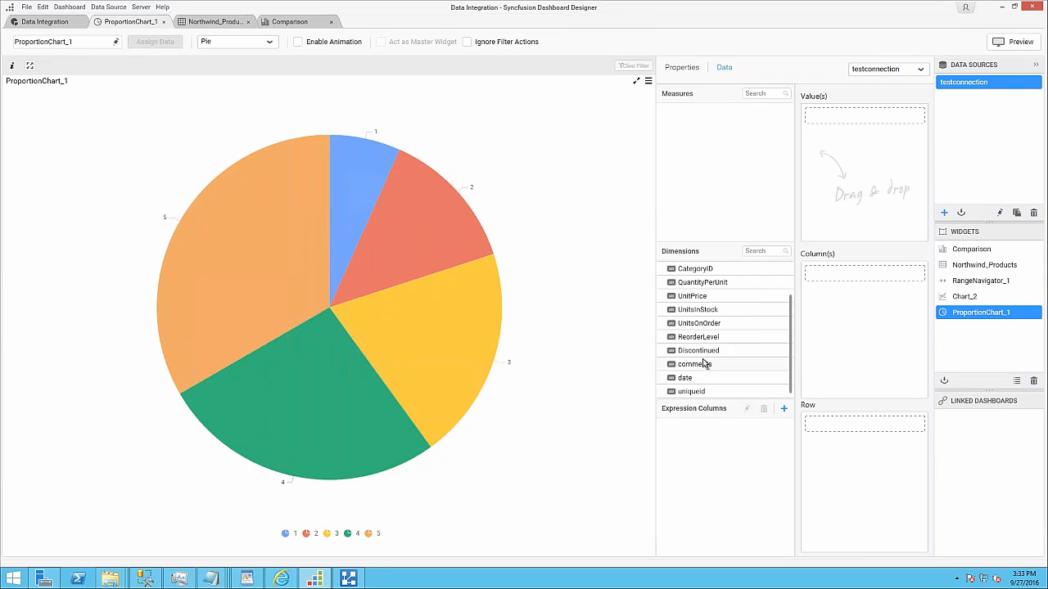
pyautogui.moveTo(703, 363); pyautogui.dragTo(859, 177)
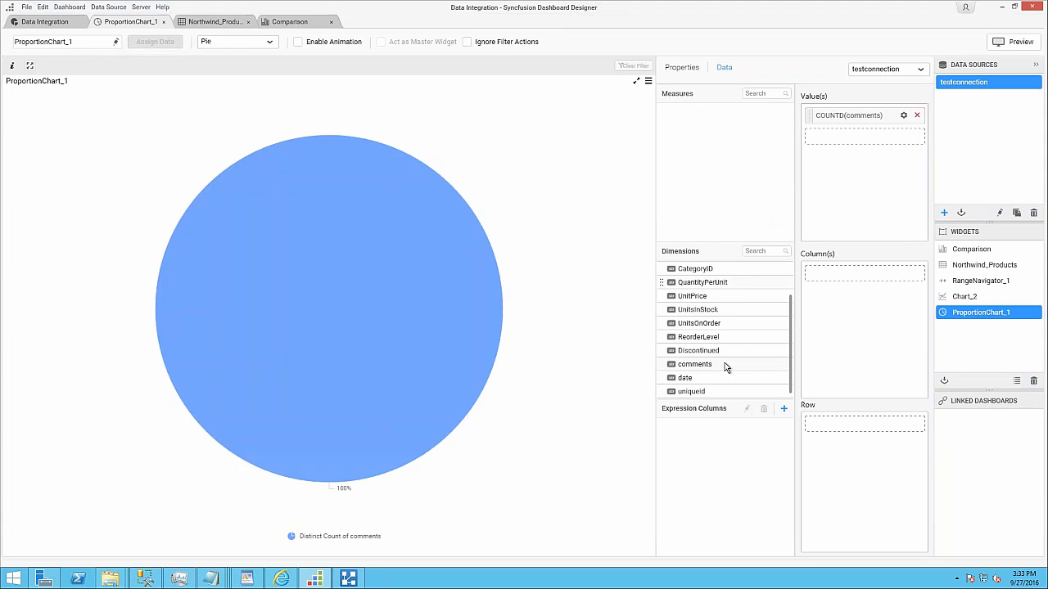
pyautogui.scroll(2, 712, 334)
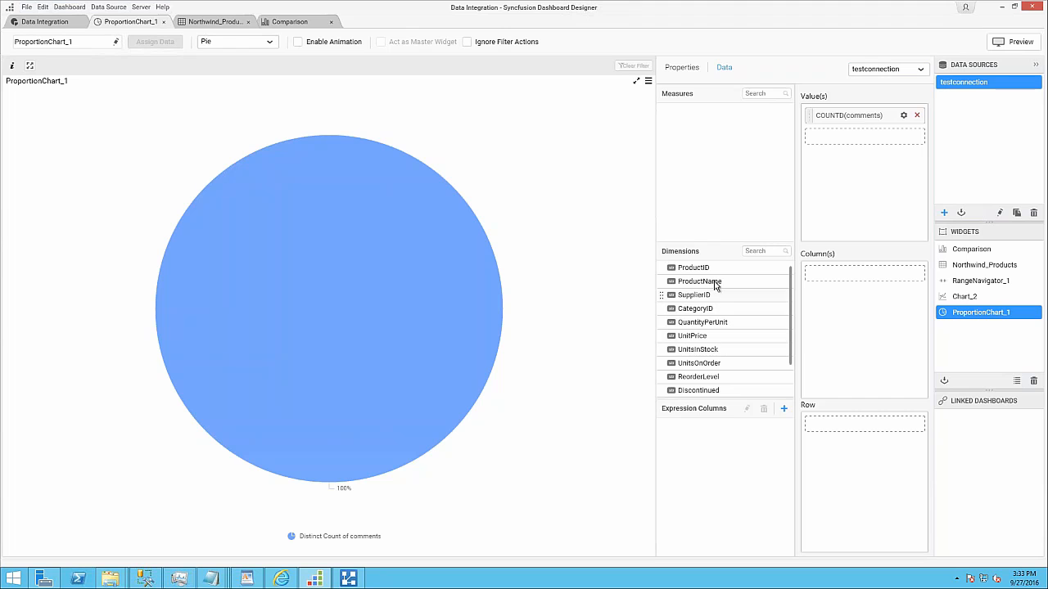
pyautogui.moveTo(714, 284); pyautogui.dragTo(851, 277)
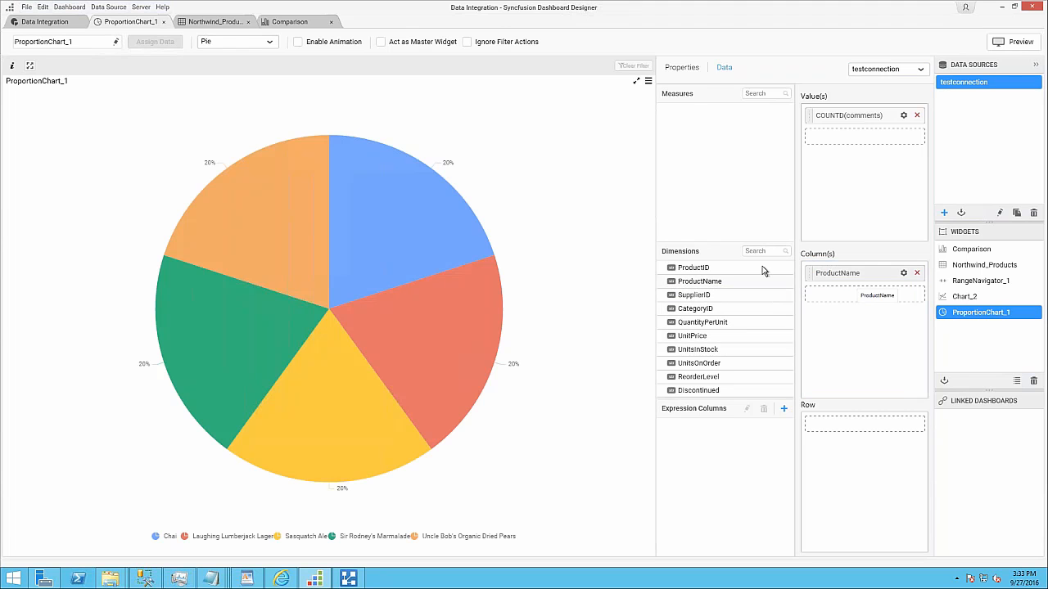
# Inspect the distinct comment share of individual products in the pie chart.
pyautogui.moveTo(460, 235)
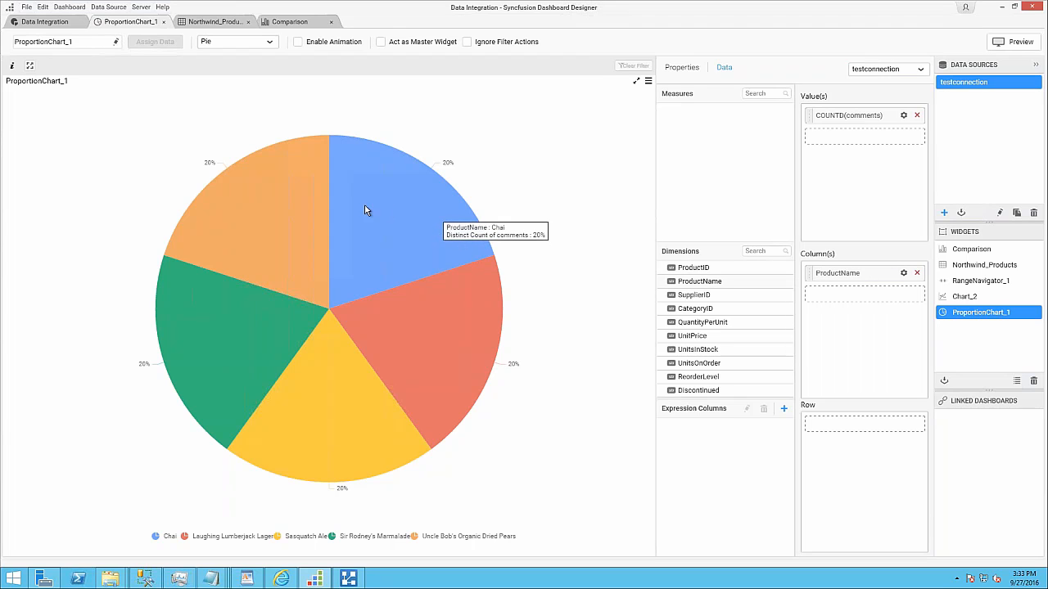
pyautogui.moveTo(255, 236)
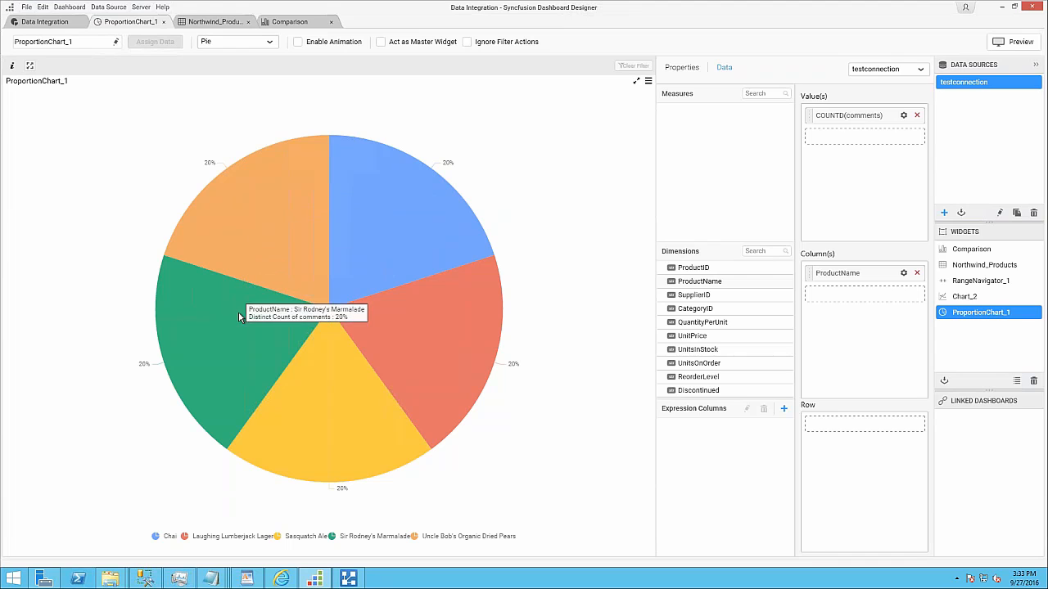
pyautogui.moveTo(415, 344)
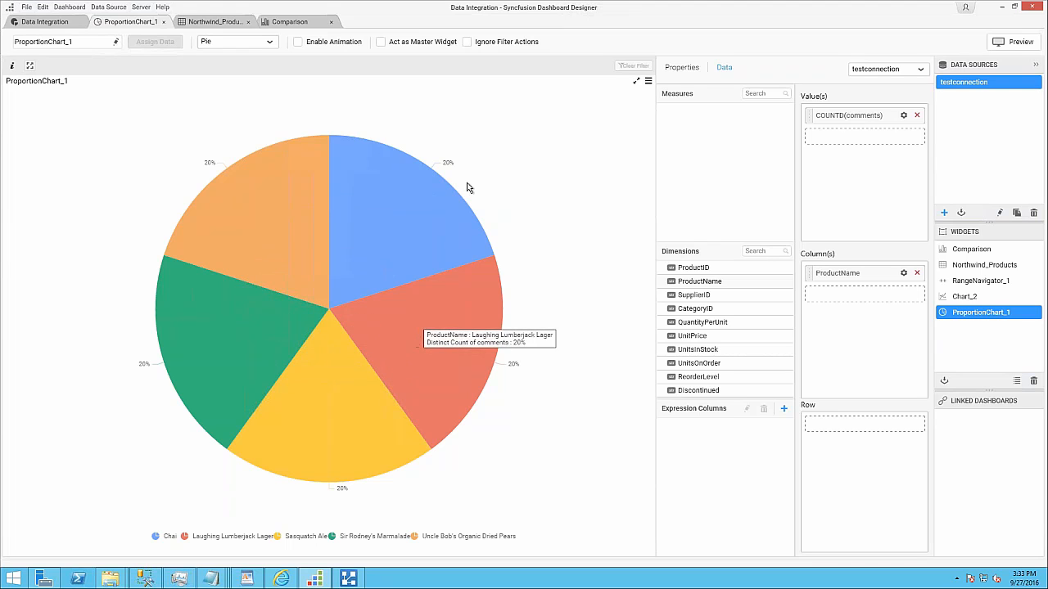
# Close the data configurations of the pie chart, the Northwind_Products grid and the Comparison chart.
pyautogui.click(165, 22)
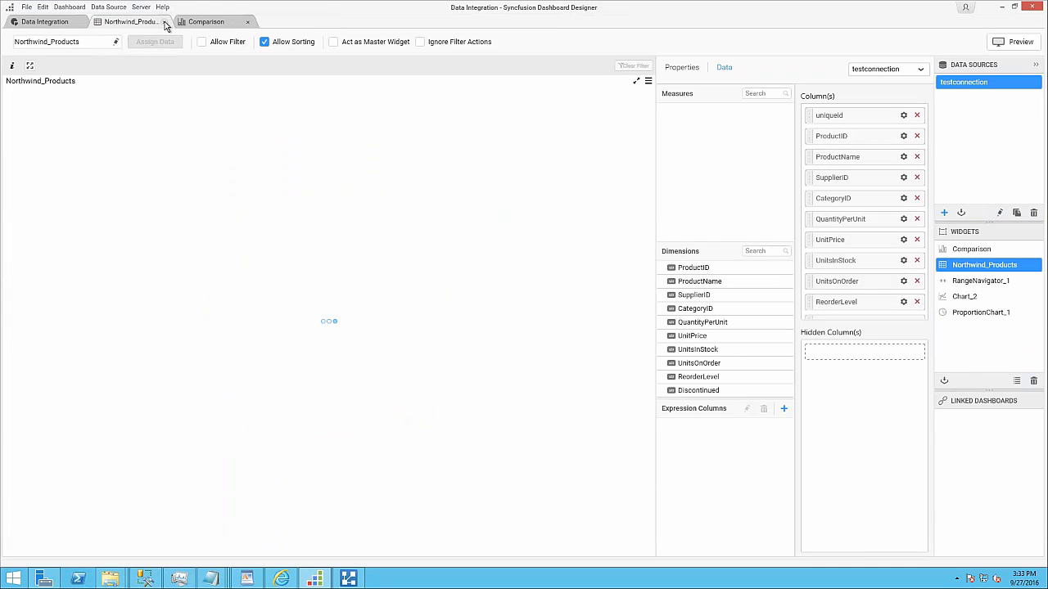
pyautogui.click(166, 22)
pyautogui.click(166, 22)
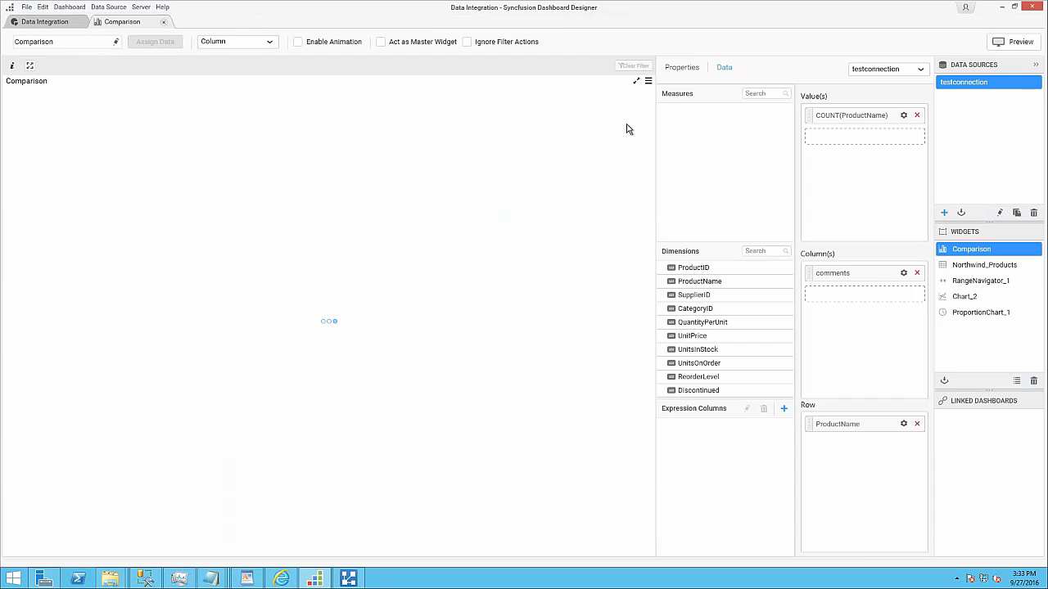
# Preview the dashboard in the browser and maximize the pie chart to view its export options, closing it without exporting.
pyautogui.click(1021, 42)
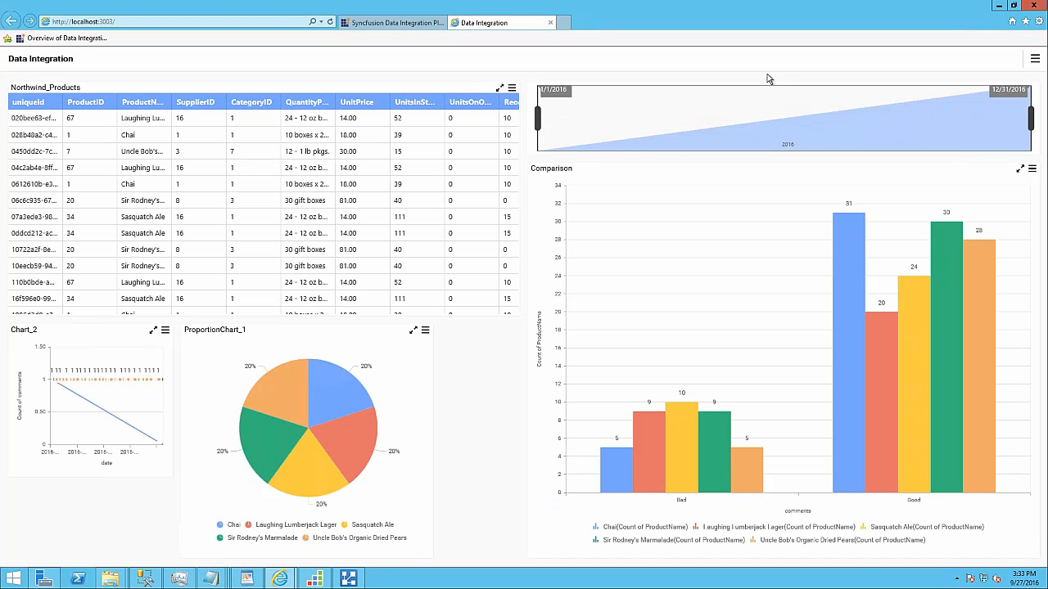
pyautogui.moveTo(345, 395)
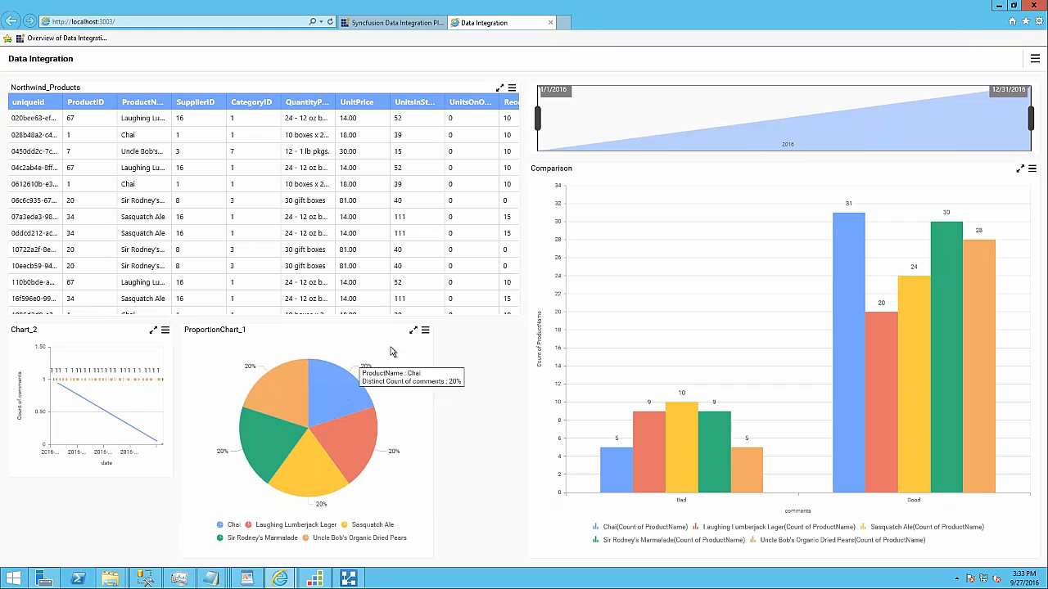
pyautogui.click(414, 332)
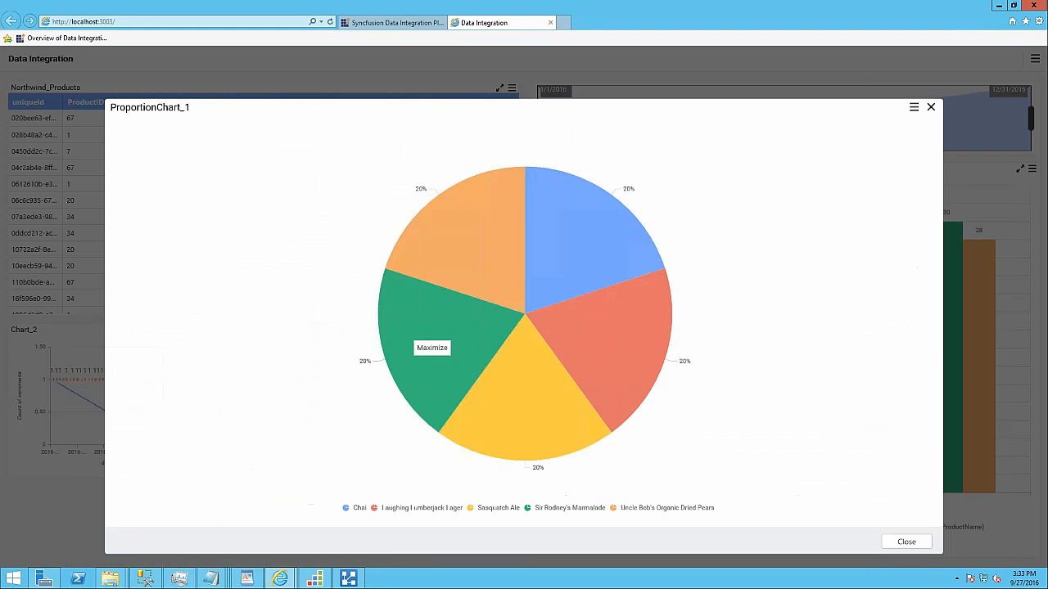
pyautogui.click(914, 106)
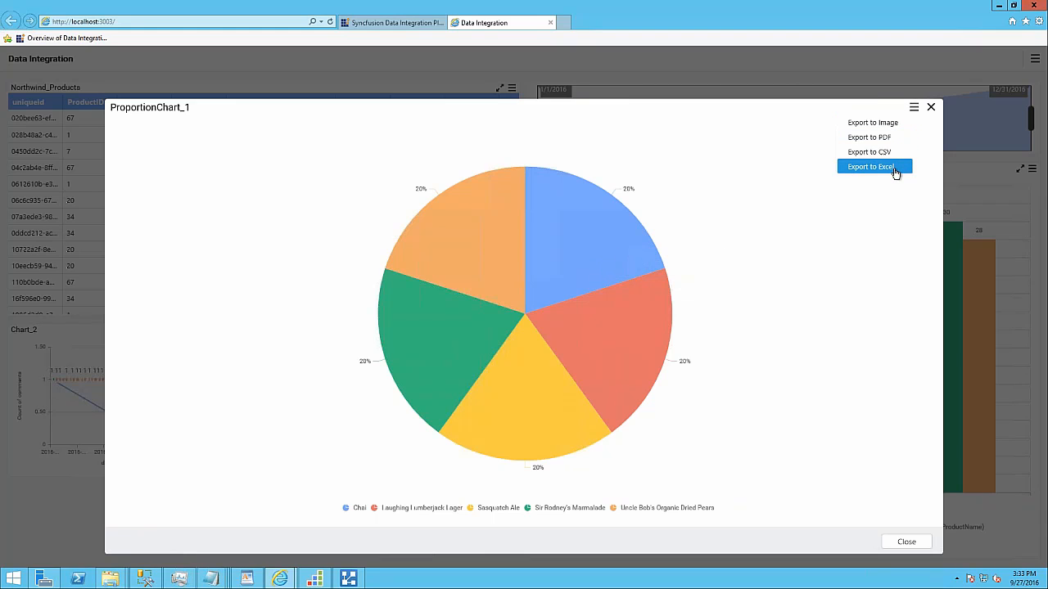
pyautogui.click(931, 109)
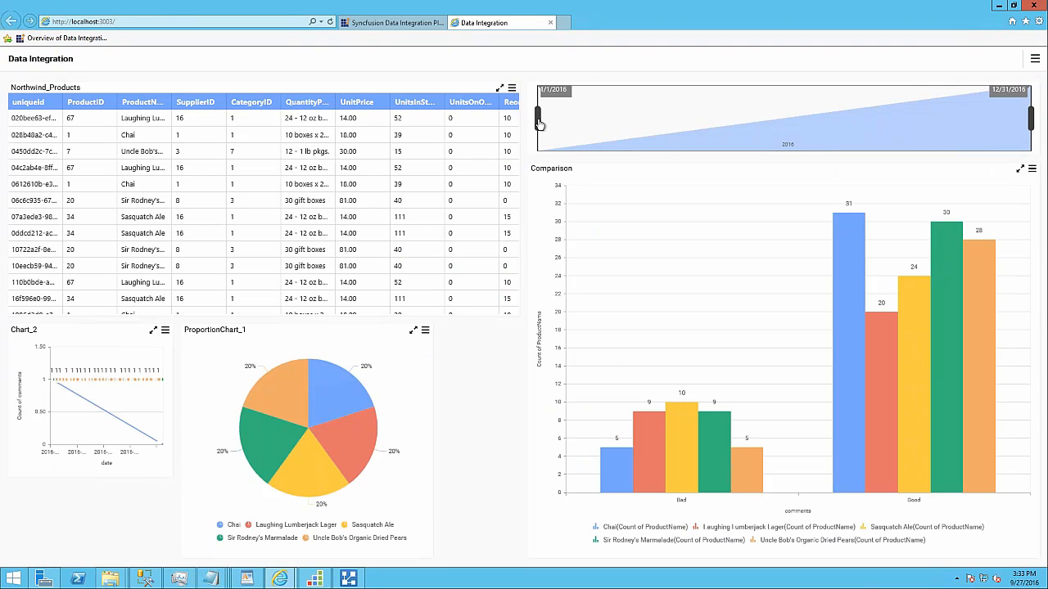
# Filter the previewed dashboard with the range navigator to dates from 7/31/2016 to 11/11/2016.
pyautogui.moveTo(540, 125); pyautogui.dragTo(784, 122)
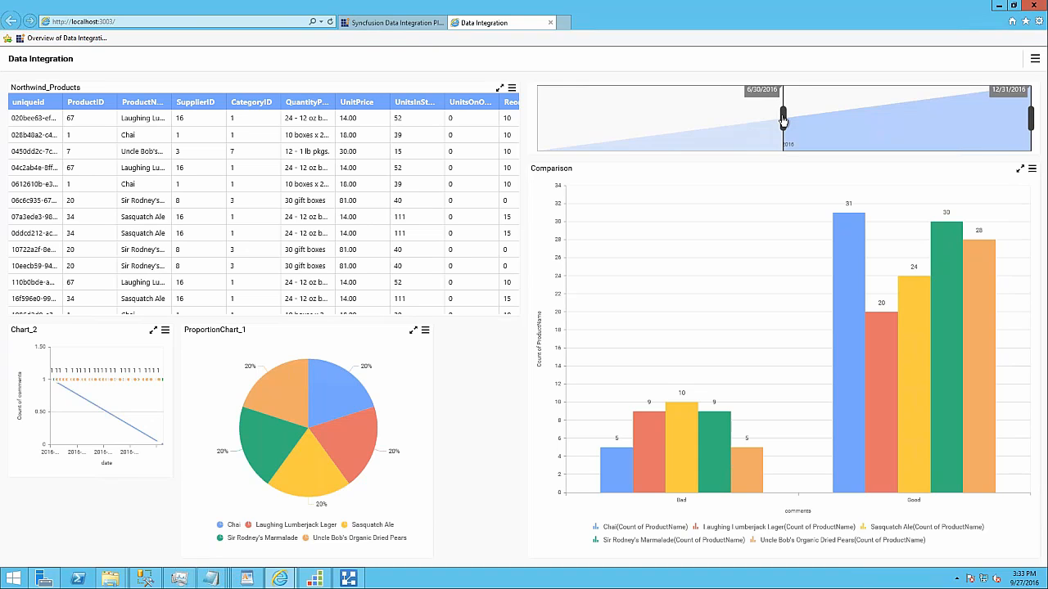
pyautogui.moveTo(783, 122); pyautogui.dragTo(783, 122)
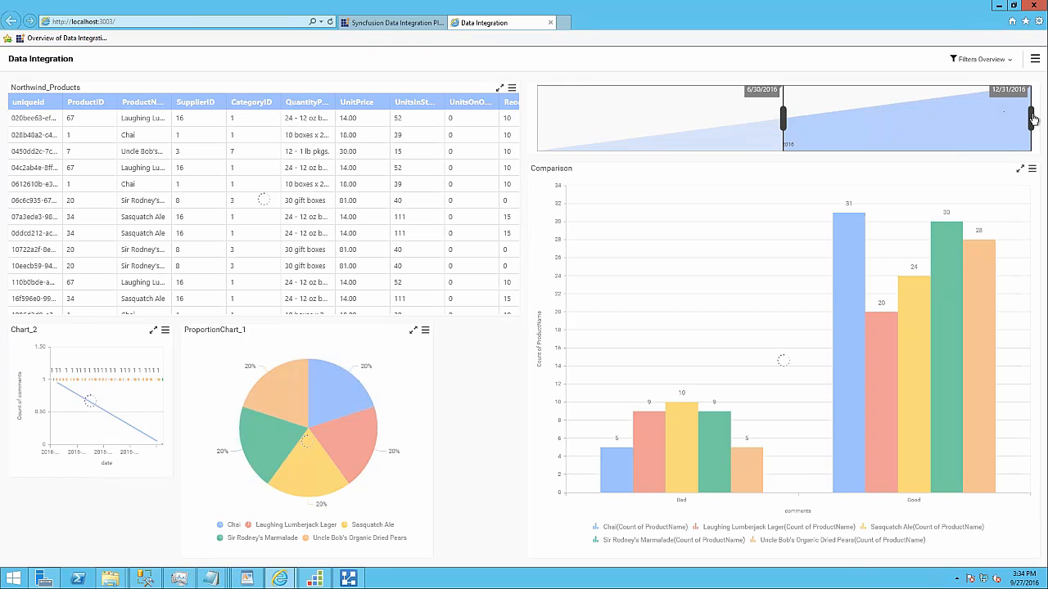
pyautogui.moveTo(1032, 124); pyautogui.dragTo(845, 136)
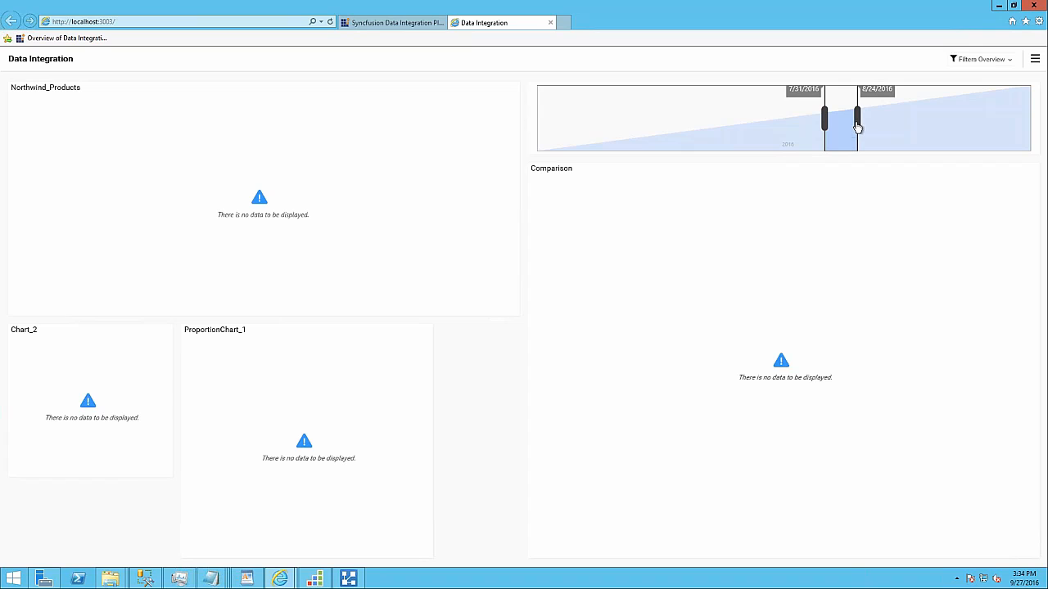
pyautogui.moveTo(857, 125); pyautogui.dragTo(906, 125)
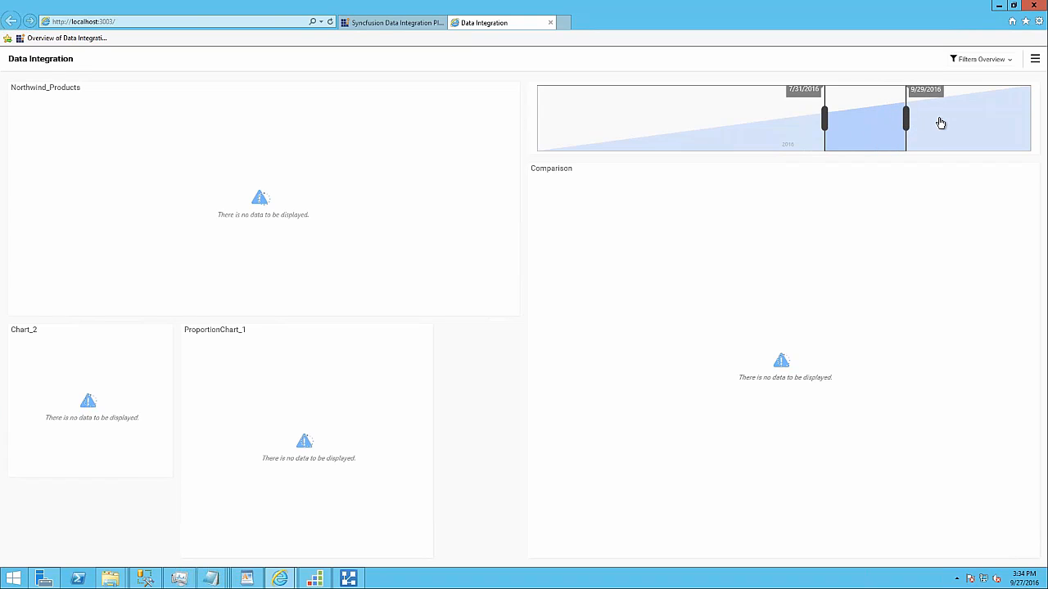
pyautogui.moveTo(905, 120); pyautogui.dragTo(963, 120)
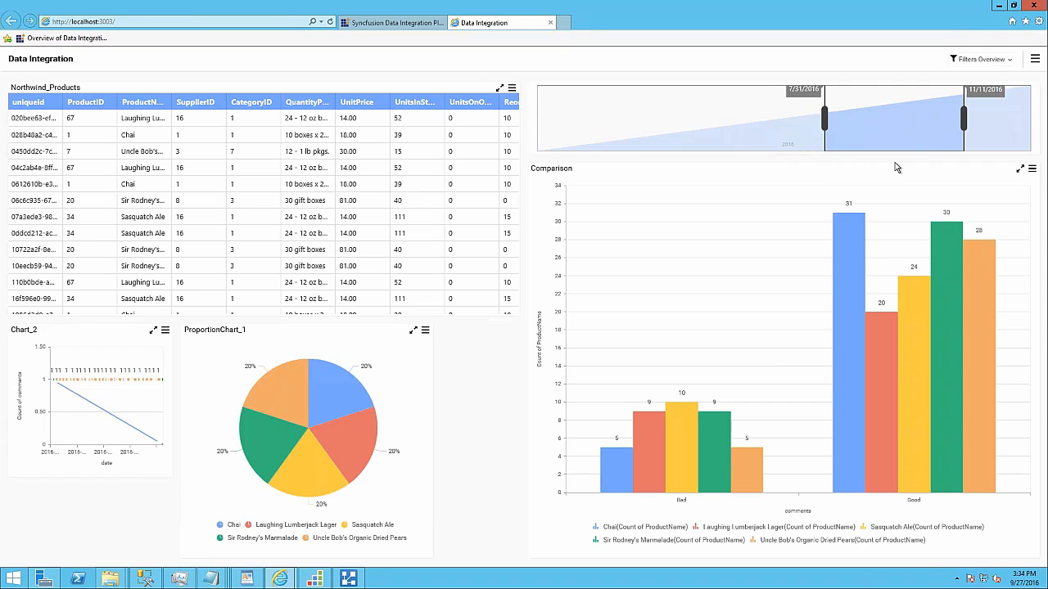
# Close the dashboard preview, minimize the browser and switch to the Syncfusion Data Integration Platform's data flow.
pyautogui.click(551, 23)
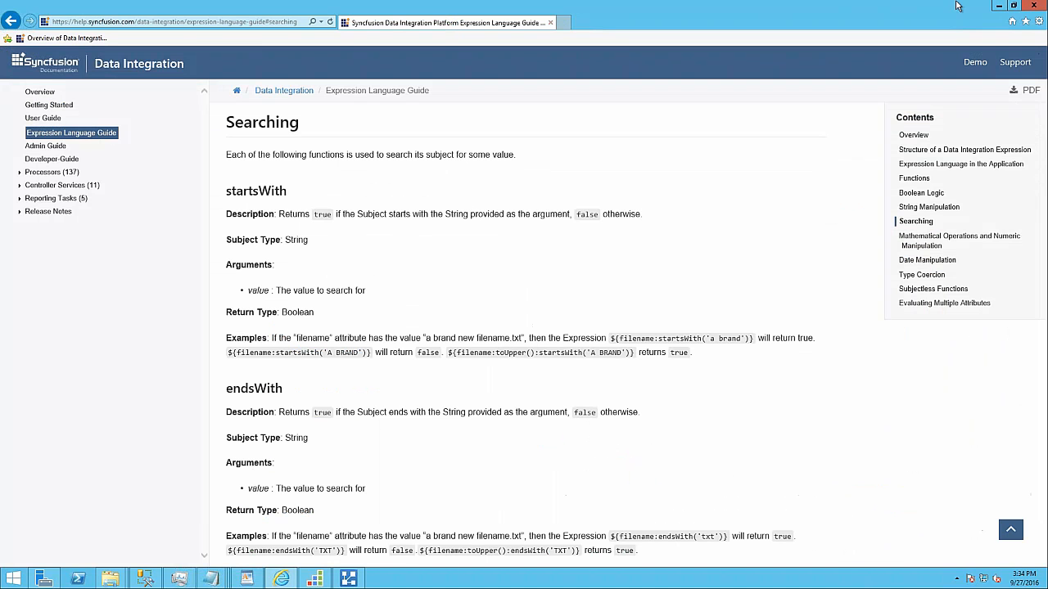
pyautogui.click(995, 6)
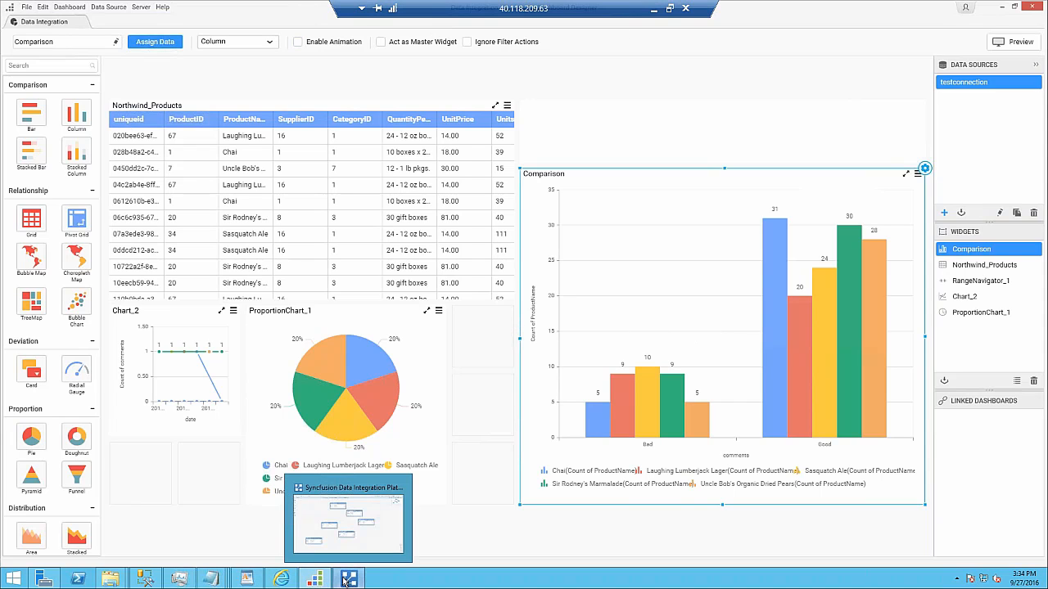
pyautogui.click(348, 580)
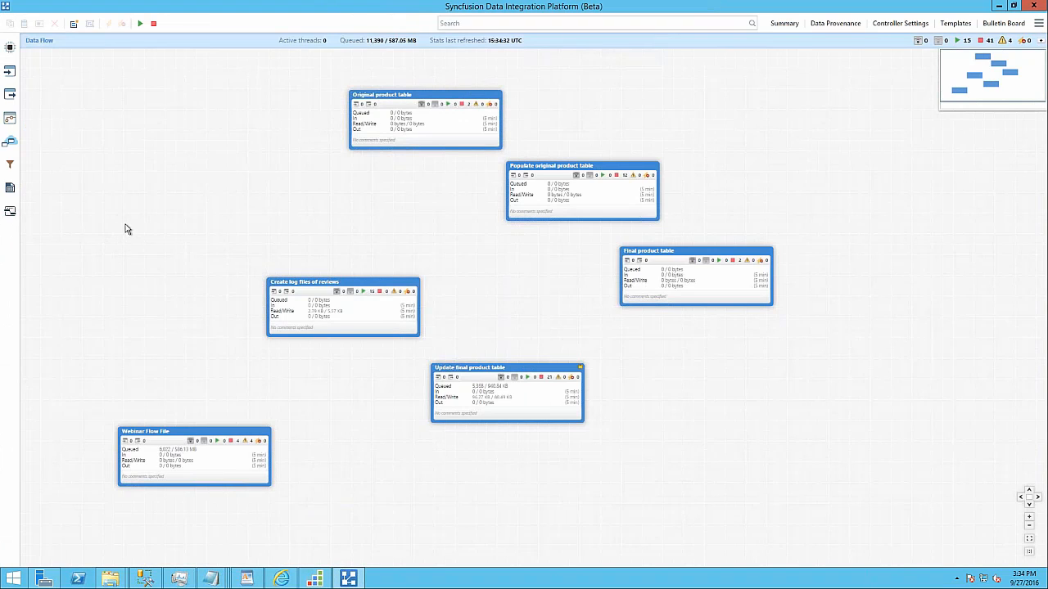
# Move the Create log files of reviews and Webinar Flow File groups higher on the canvas and open the Webinar Flow File group.
pyautogui.moveTo(12, 121); pyautogui.dragTo(205, 210)
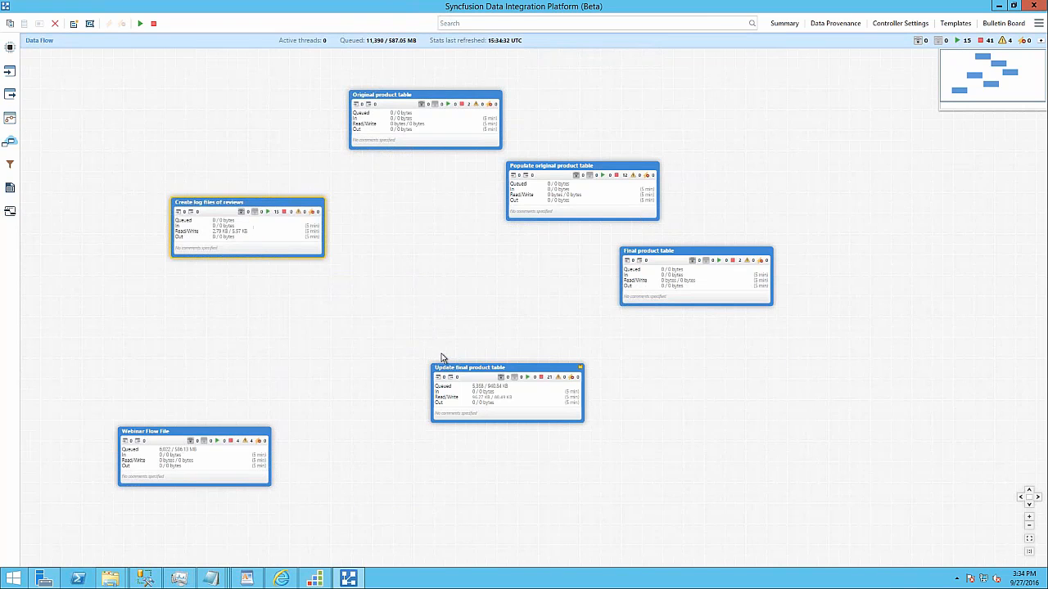
pyautogui.moveTo(191, 436); pyautogui.dragTo(178, 355)
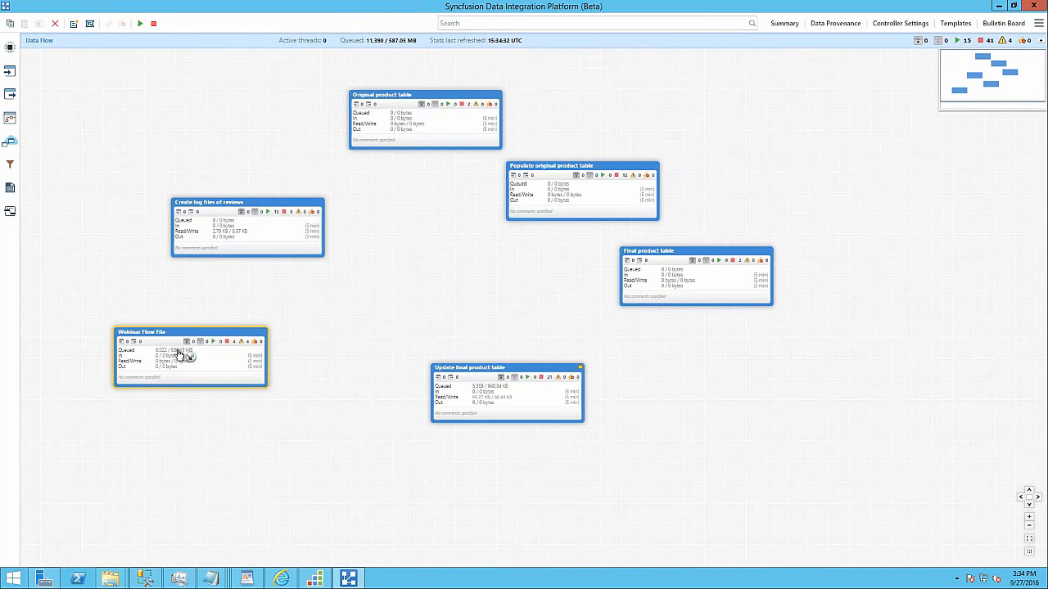
pyautogui.doubleClick(178, 355)
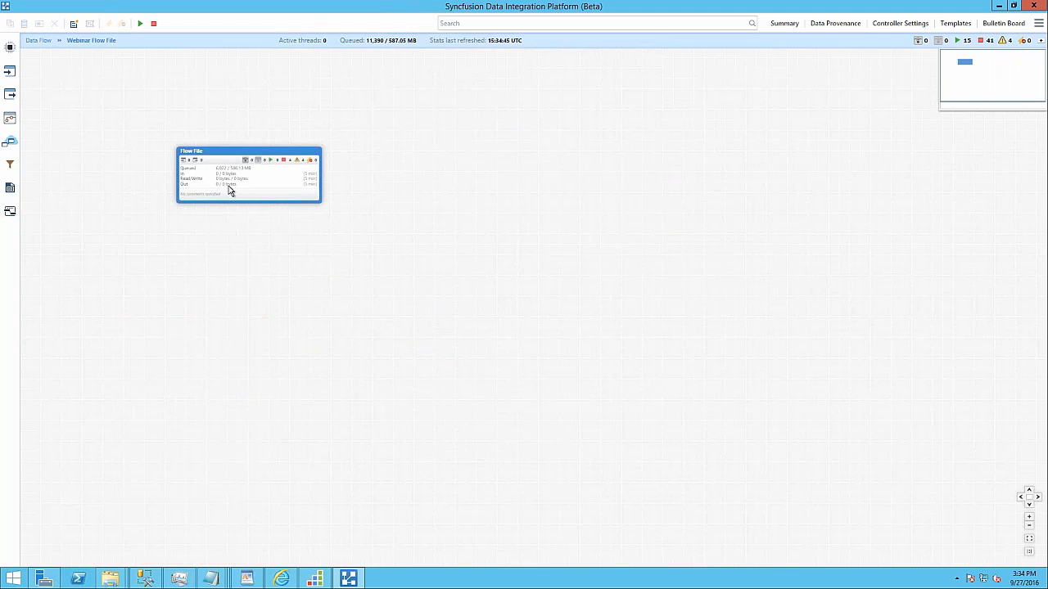
# Duplicate the Flow File process group and place the copy below and to the right of the original.
pyautogui.click(248, 174)
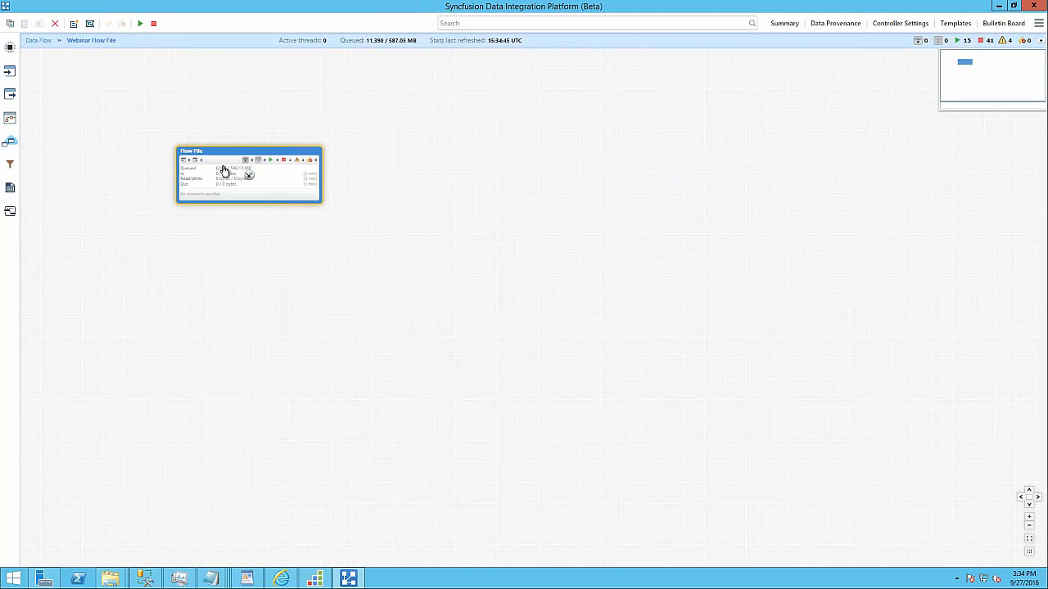
pyautogui.hotkey('ctrl', 'c')
pyautogui.hotkey('ctrl', 'v')
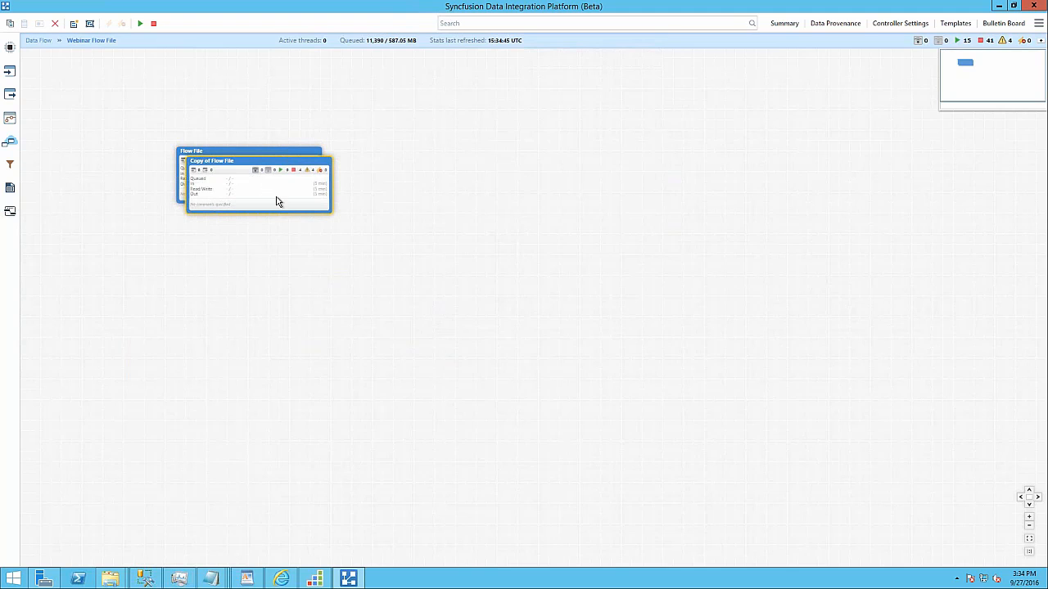
pyautogui.moveTo(276, 201); pyautogui.dragTo(446, 221)
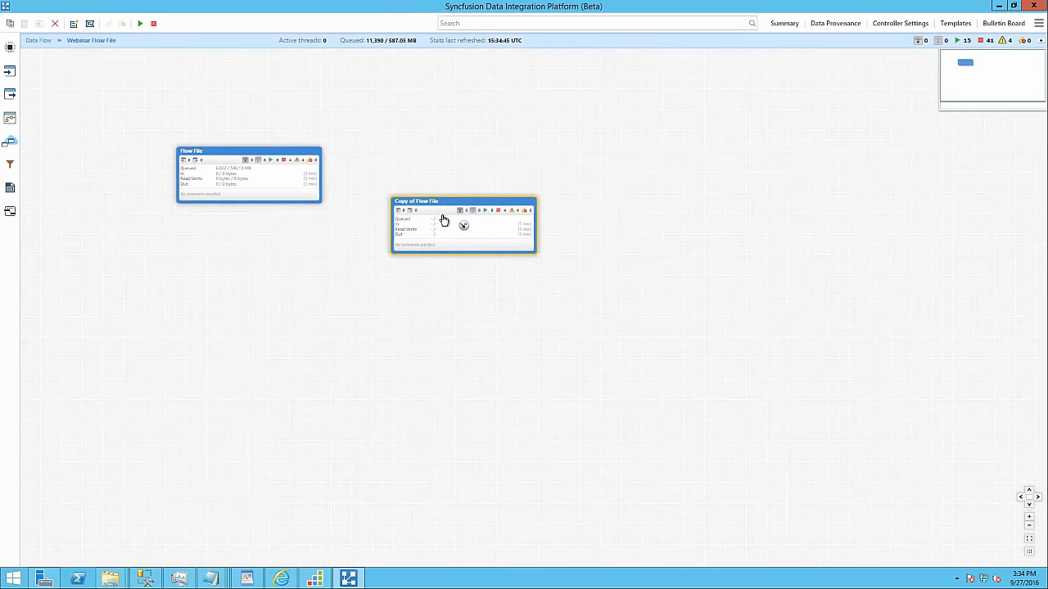
# Delete the four unconnected processors GenerateFlowFile, ReplaceText, UpdateAttribute and PutFile inside the Copy of Flow File group.
pyautogui.doubleClick(443, 219)
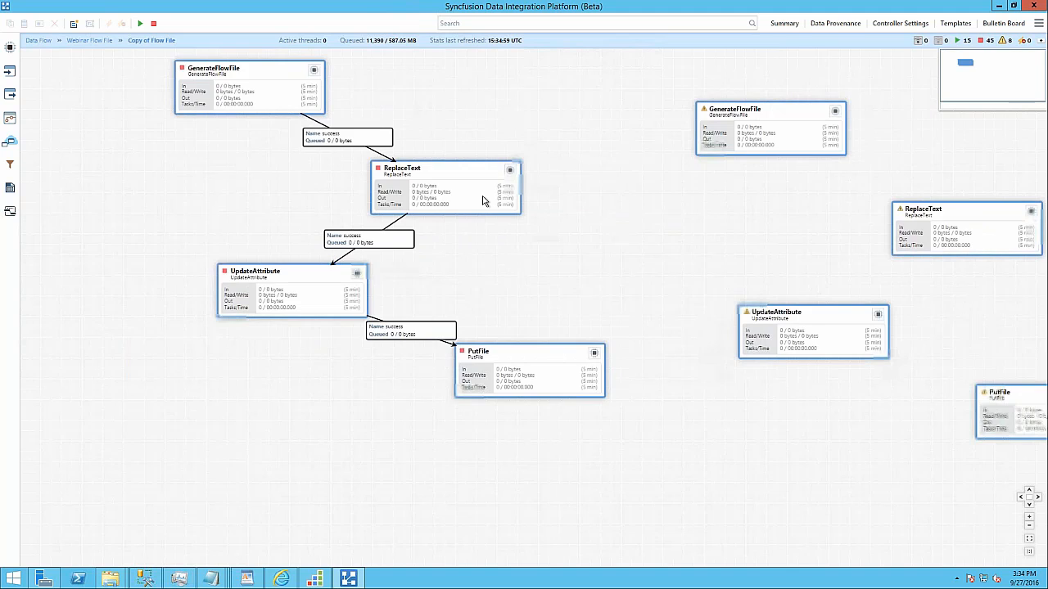
pyautogui.scroll(-3, 338, 264)
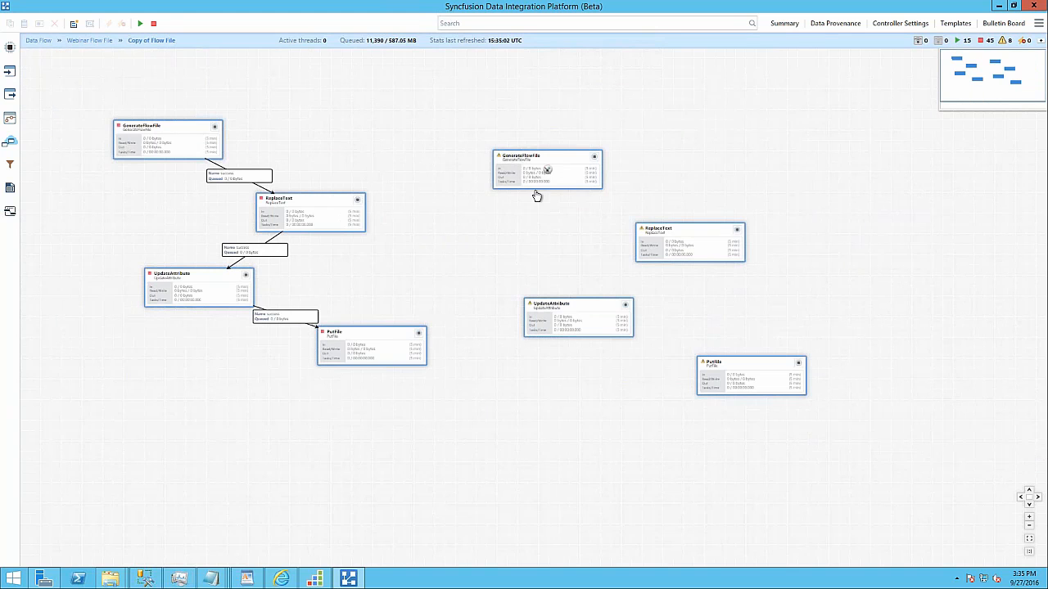
pyautogui.click(518, 162)
pyautogui.press('Delete')
pyautogui.click(690, 247)
pyautogui.press('Delete')
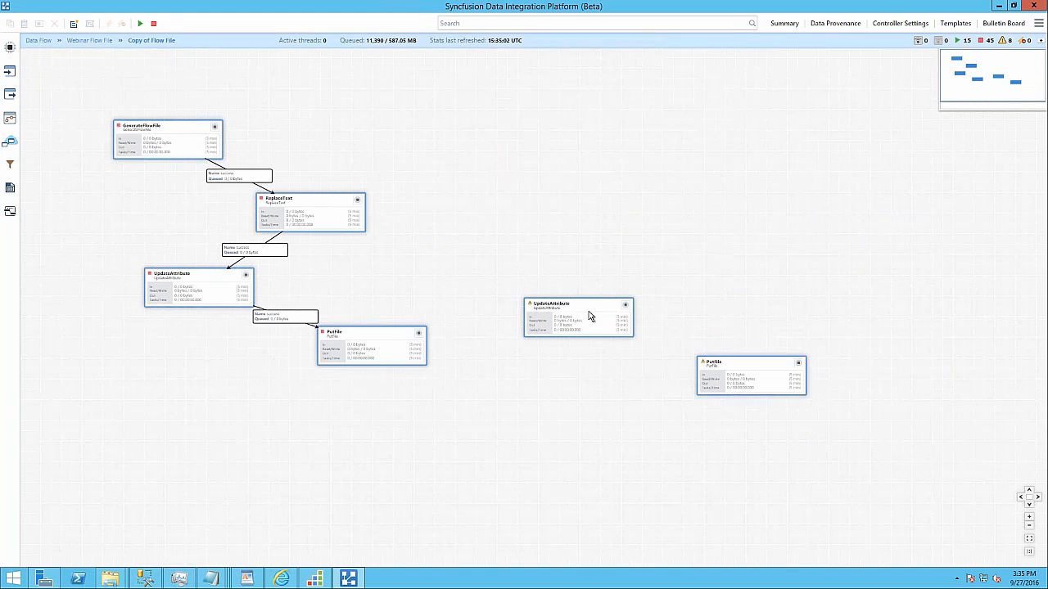
pyautogui.click(605, 323)
pyautogui.press('Delete')
pyautogui.click(731, 372)
pyautogui.press('Delete')
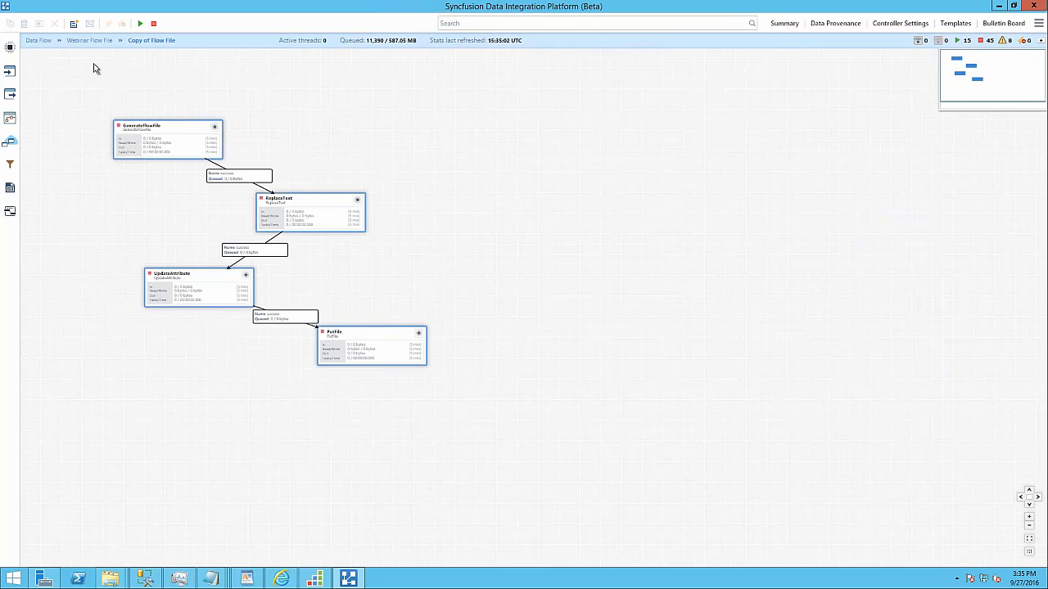
# Return to the Webinar Flow File group and try to connect Flow File to Copy of Flow File.
pyautogui.click(95, 41)
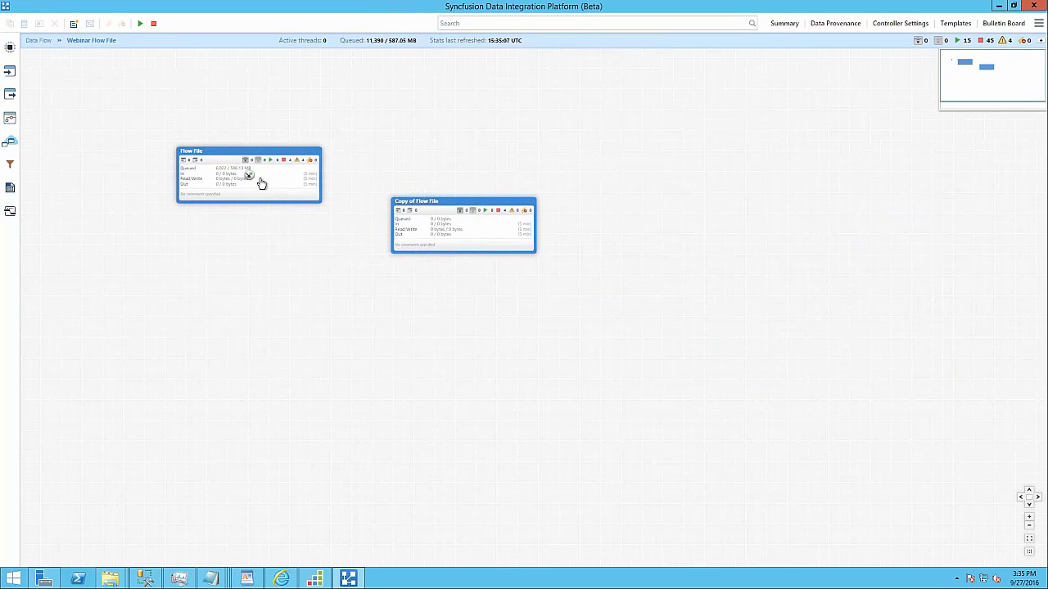
pyautogui.moveTo(250, 178); pyautogui.dragTo(451, 232)
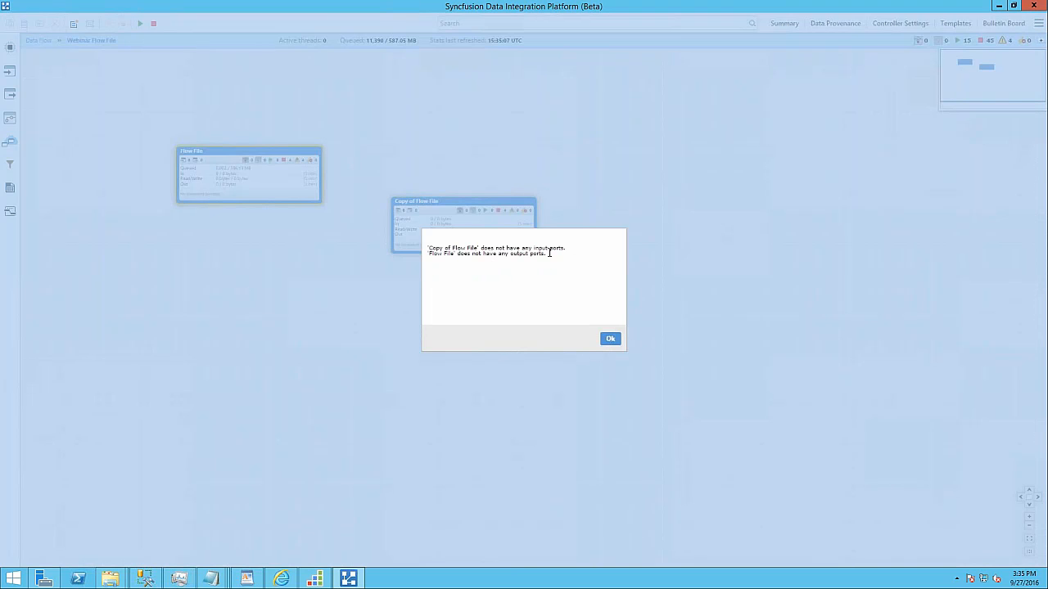
pyautogui.click(610, 338)
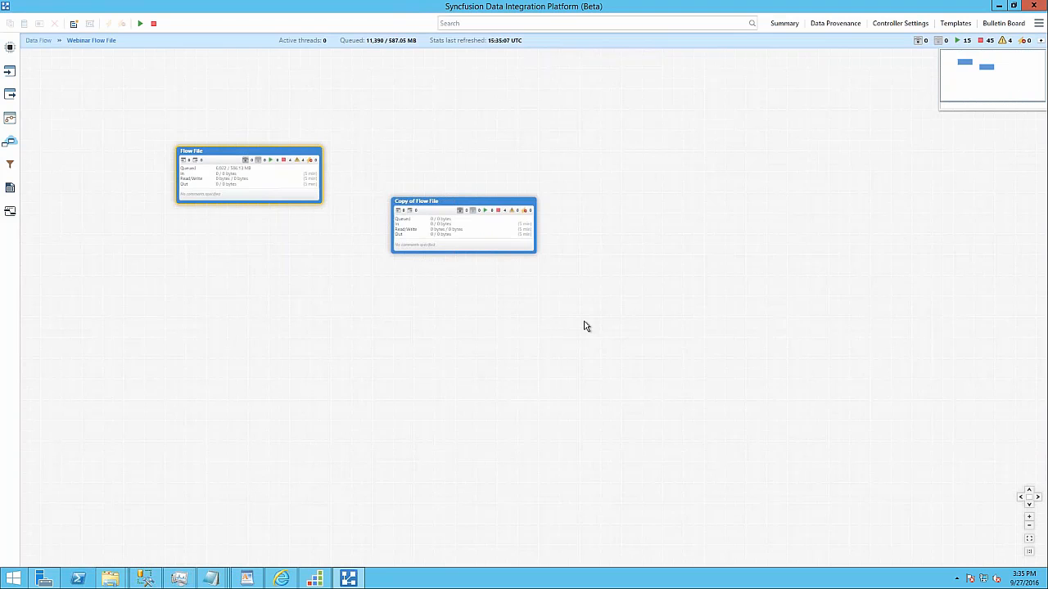
# Move the Copy of Flow File group lower and add an output port named out below PutFile inside Flow File.
pyautogui.moveTo(458, 248); pyautogui.dragTo(487, 347)
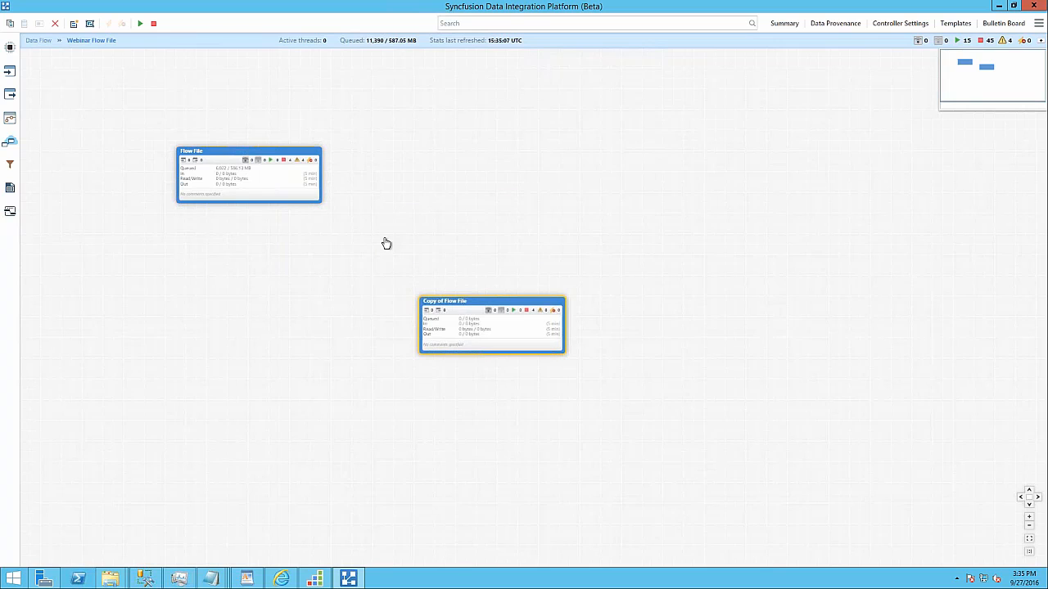
pyautogui.doubleClick(280, 188)
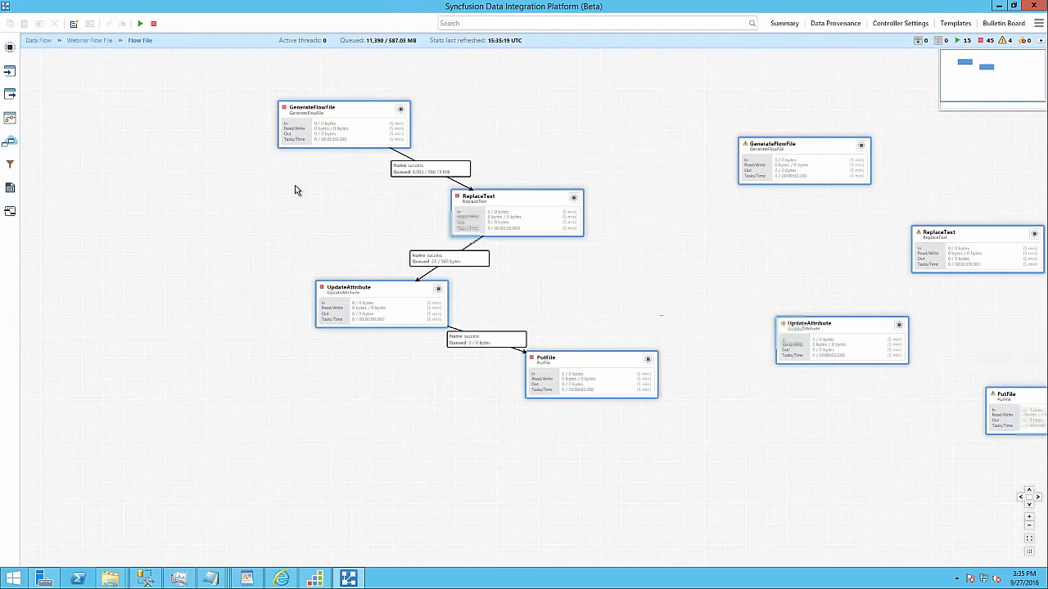
pyautogui.click(486, 401)
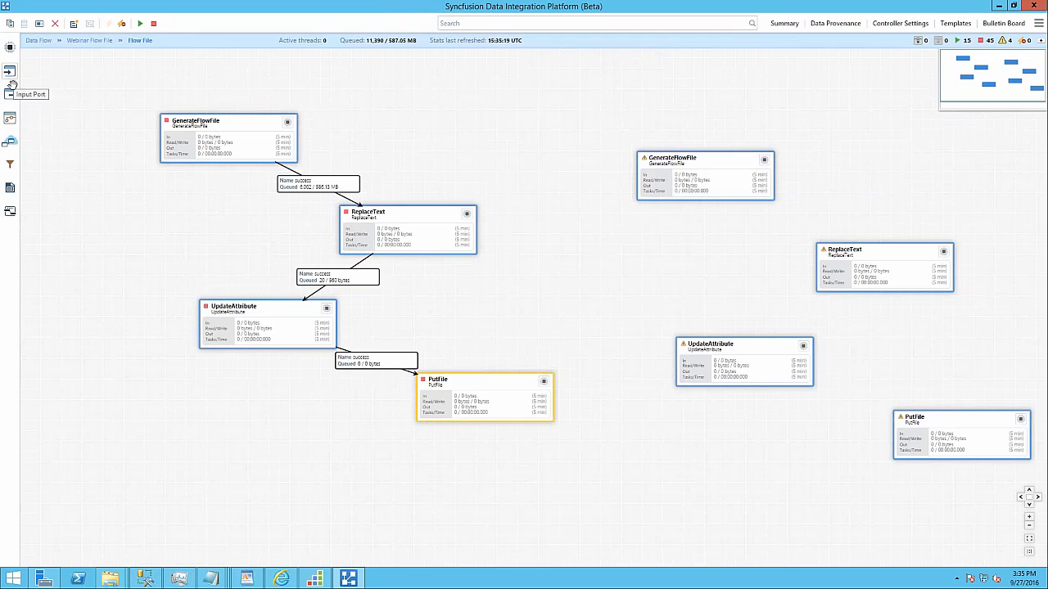
pyautogui.moveTo(12, 86); pyautogui.dragTo(256, 332)
pyautogui.moveTo(324, 475); pyautogui.dragTo(330, 481)
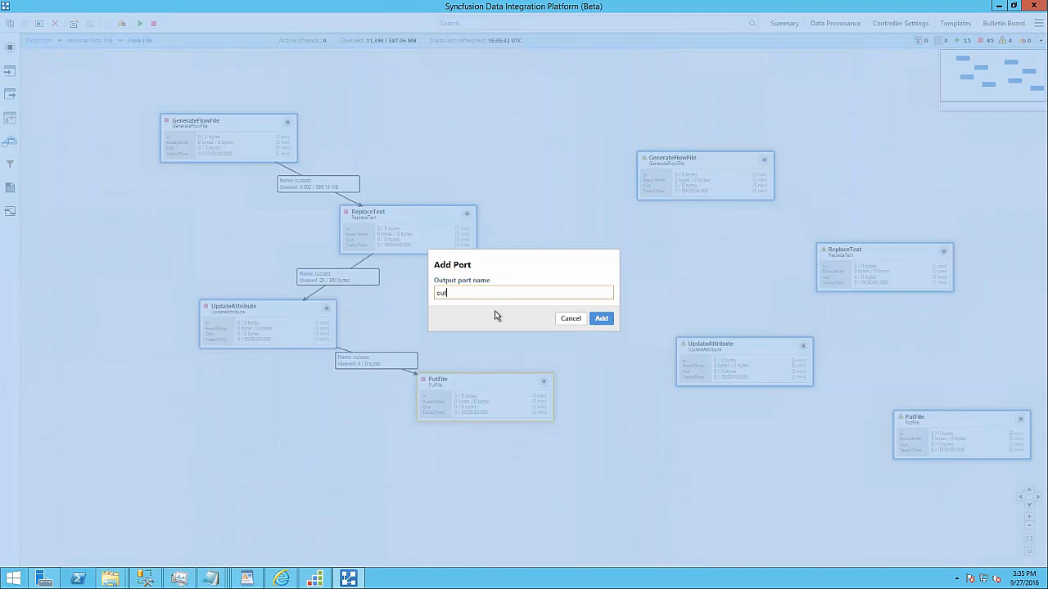
pyautogui.click(600, 318)
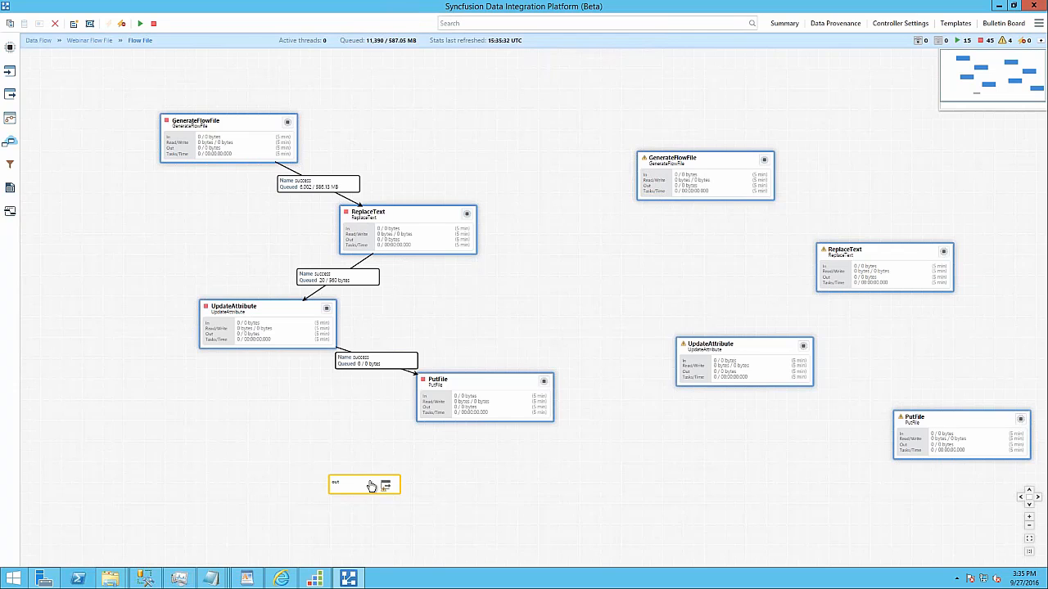
# View the out port's configuration and leave it without making changes.
pyautogui.rightClick(370, 485)
pyautogui.click(397, 491)
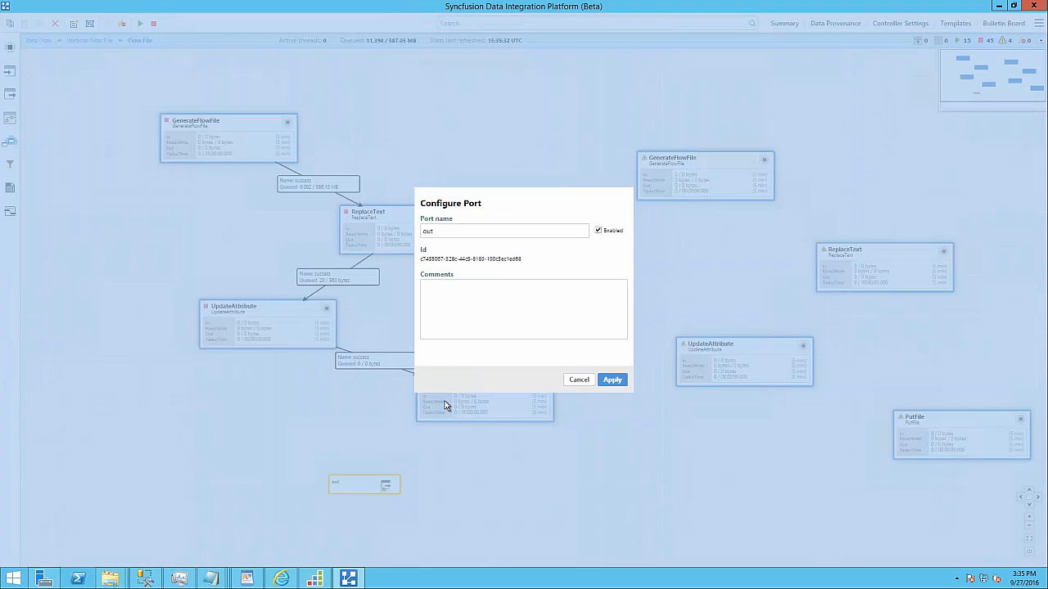
pyautogui.click(583, 380)
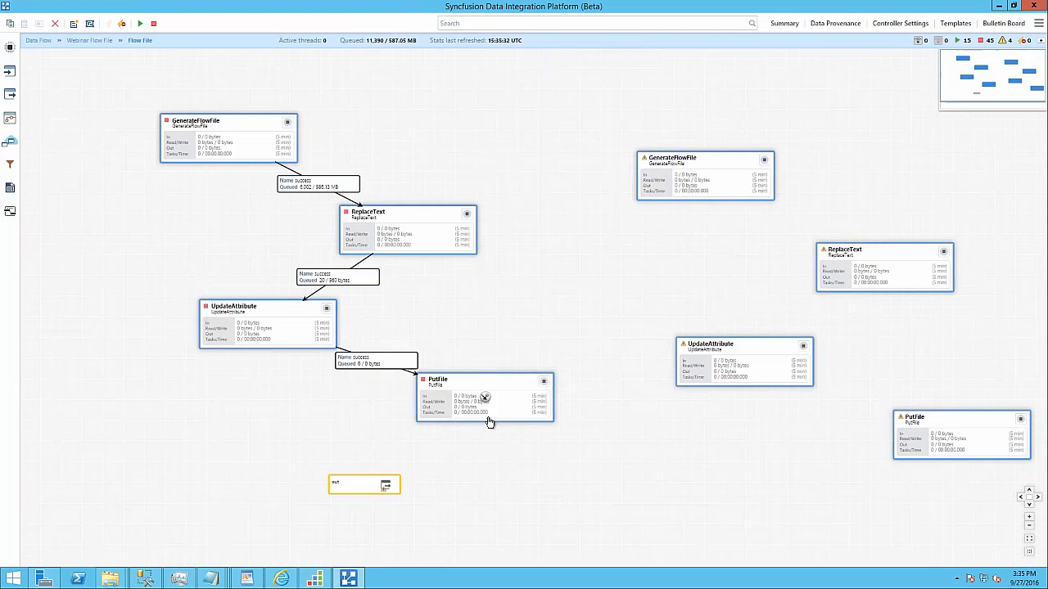
# Connect the PutFile processor to the out port for the success relationship.
pyautogui.moveTo(484, 398); pyautogui.dragTo(363, 489)
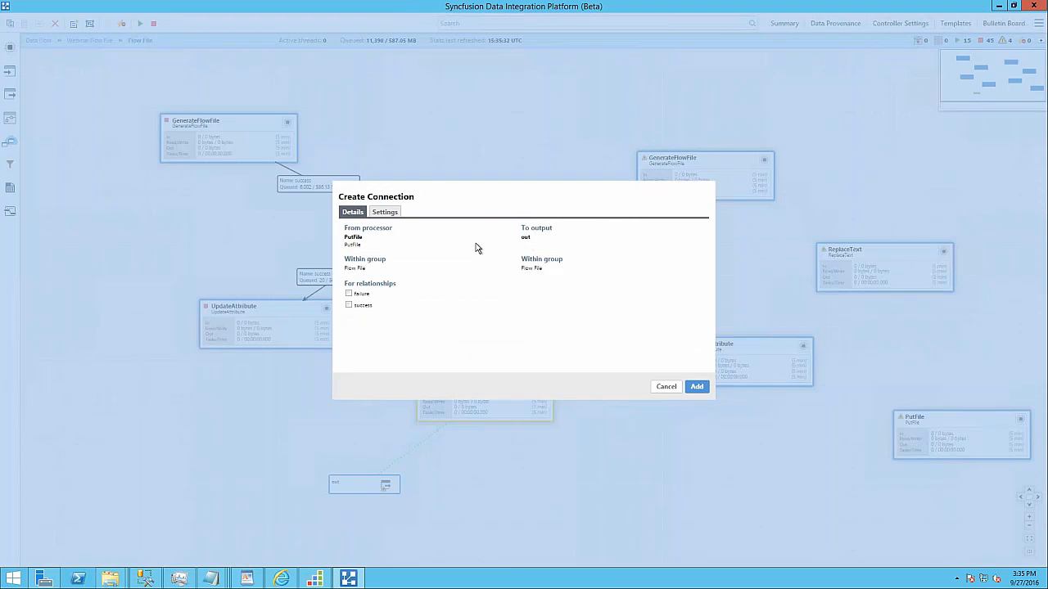
pyautogui.click(350, 305)
pyautogui.click(694, 388)
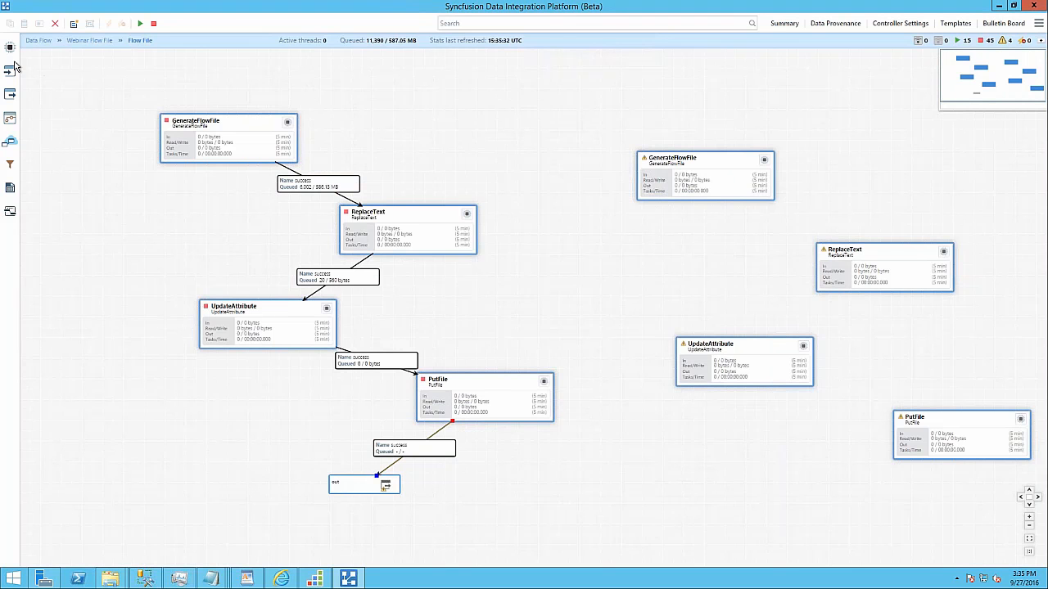
# Go back to the Webinar Flow File group and retry connecting Flow File to its copy.
pyautogui.click(95, 42)
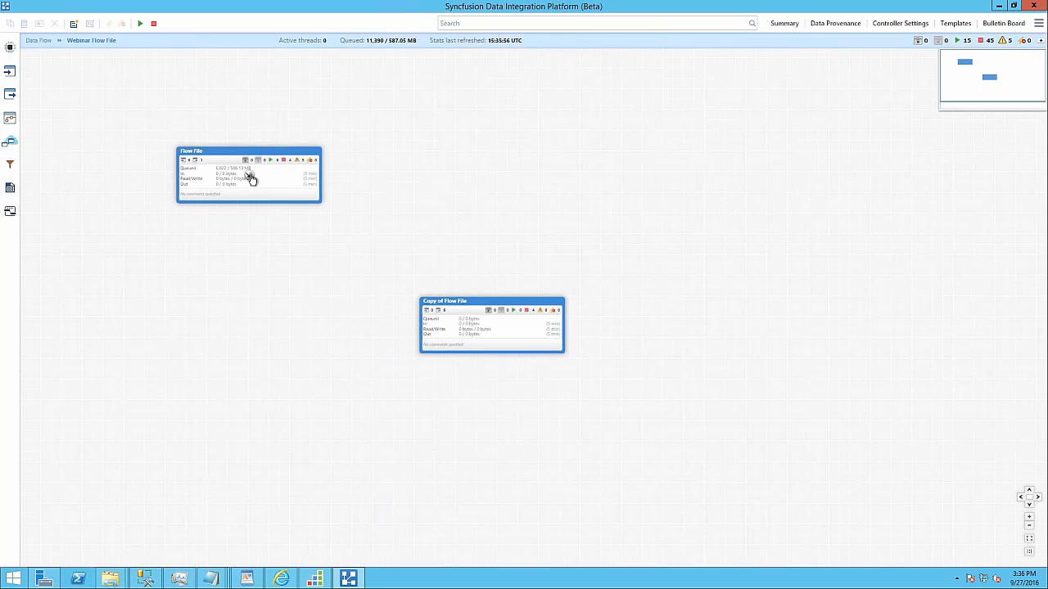
pyautogui.moveTo(250, 174); pyautogui.dragTo(482, 331)
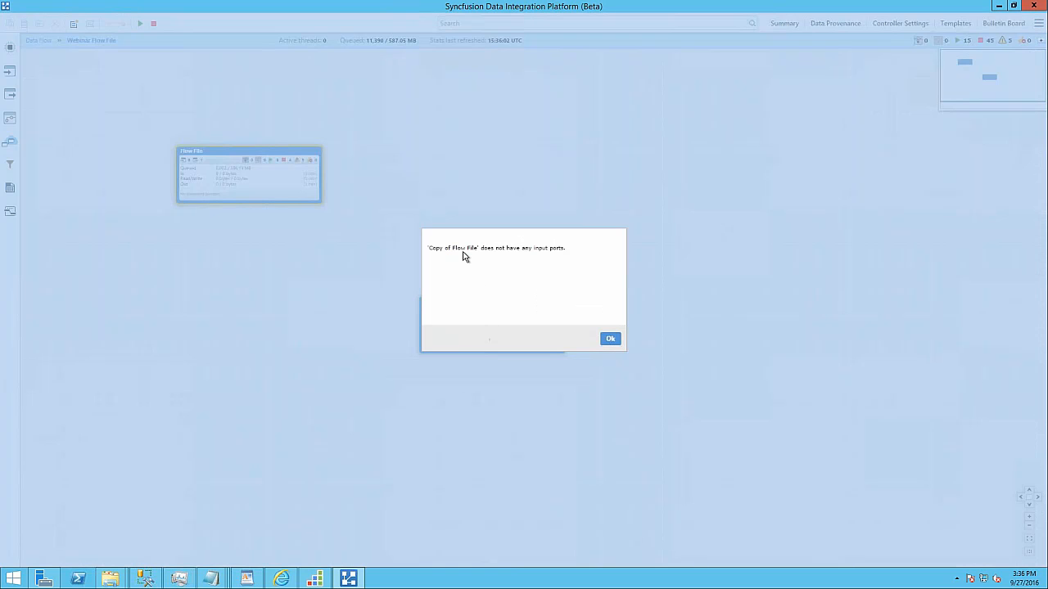
pyautogui.click(616, 338)
# Add an input port named Input above the ReplaceText processor inside the Copy of Flow File group.
pyautogui.doubleClick(473, 325)
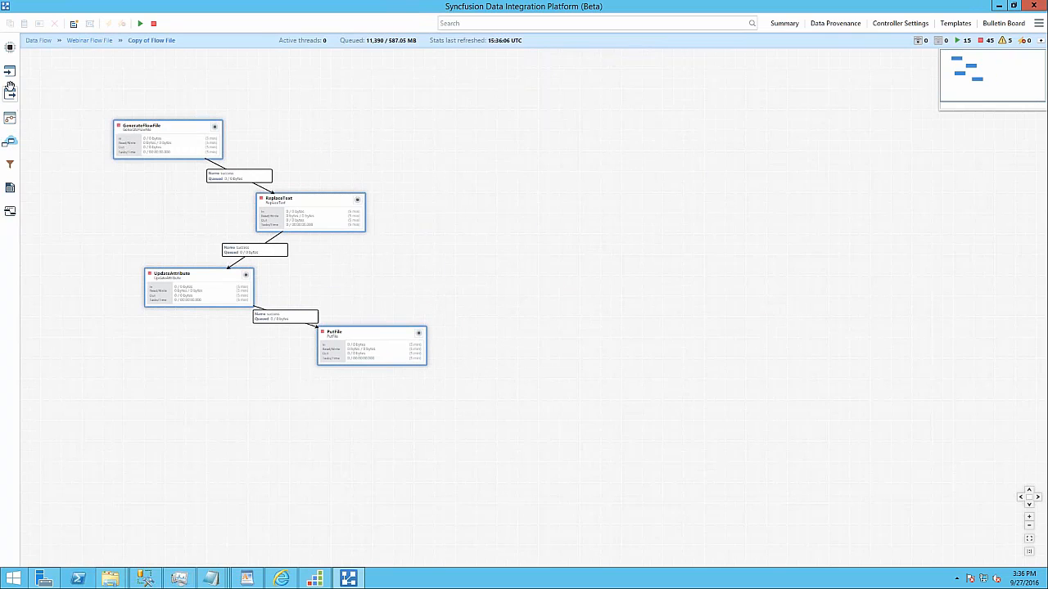
pyautogui.moveTo(14, 73); pyautogui.dragTo(296, 96)
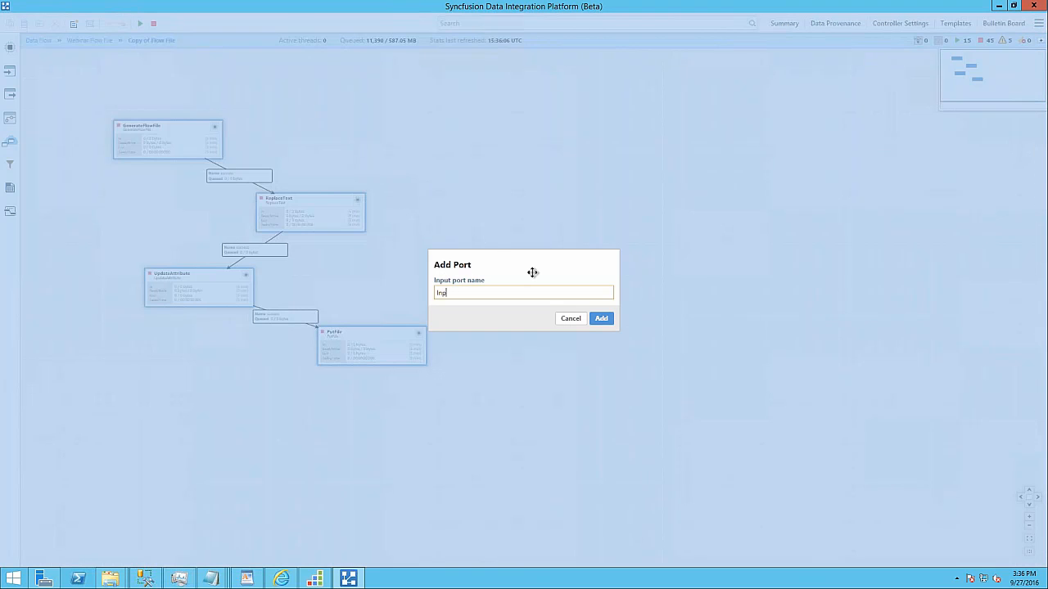
pyautogui.write('Input')
pyautogui.click(603, 321)
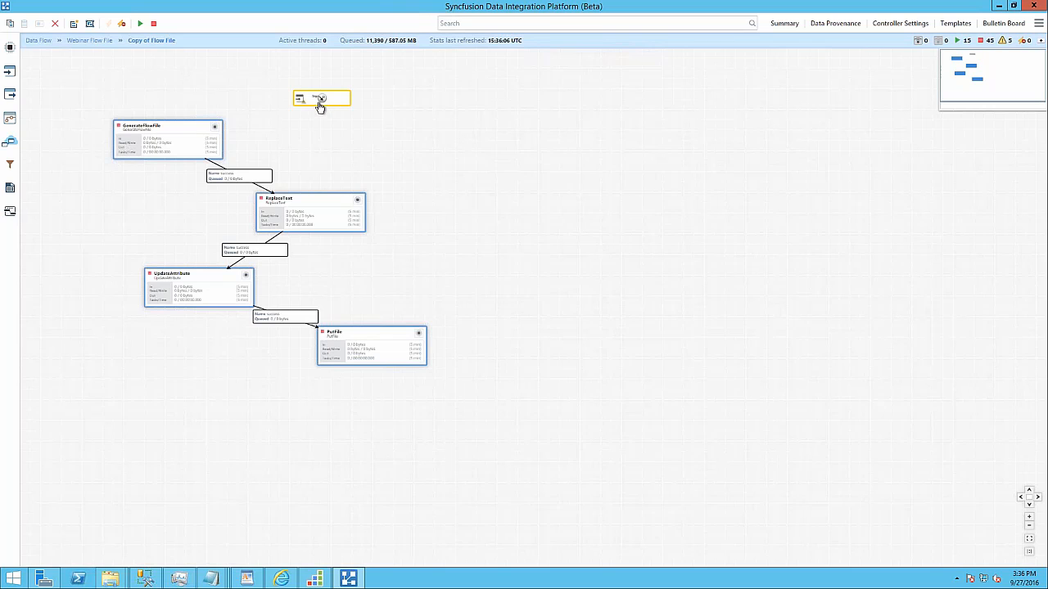
# Connect the Input port to ReplaceText, delete the connection from GenerateFlowFile, and shift ReplaceText slightly up and to the right.
pyautogui.moveTo(323, 103); pyautogui.dragTo(305, 209)
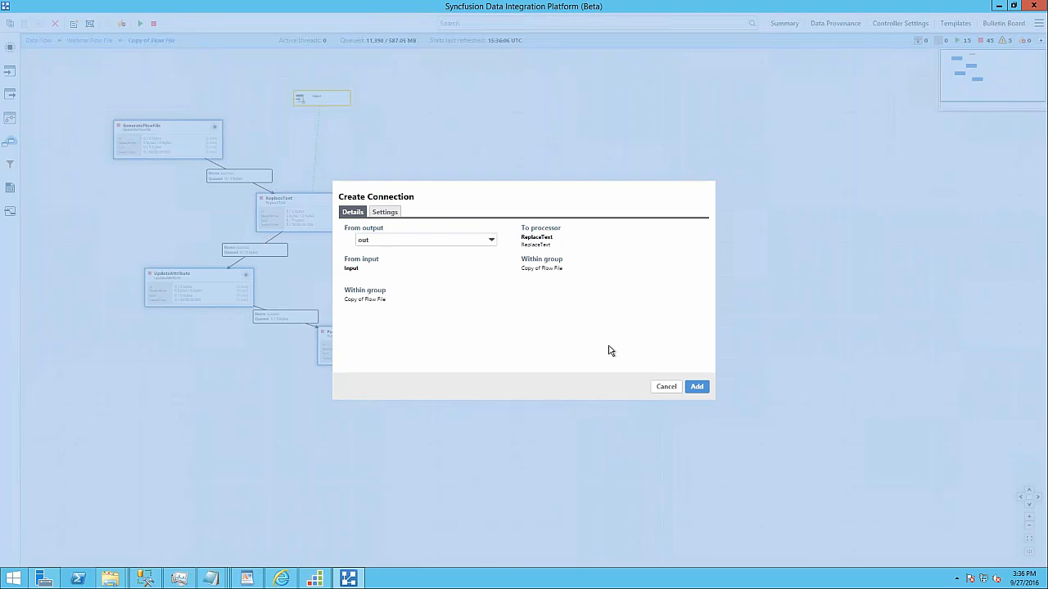
pyautogui.click(697, 387)
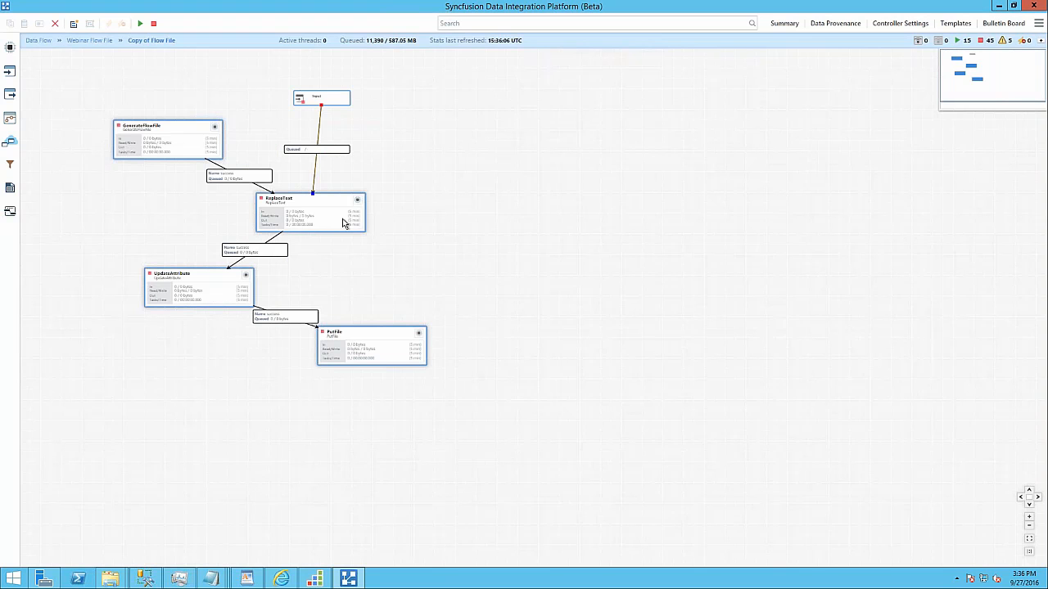
pyautogui.click(243, 178)
pyautogui.press('Delete')
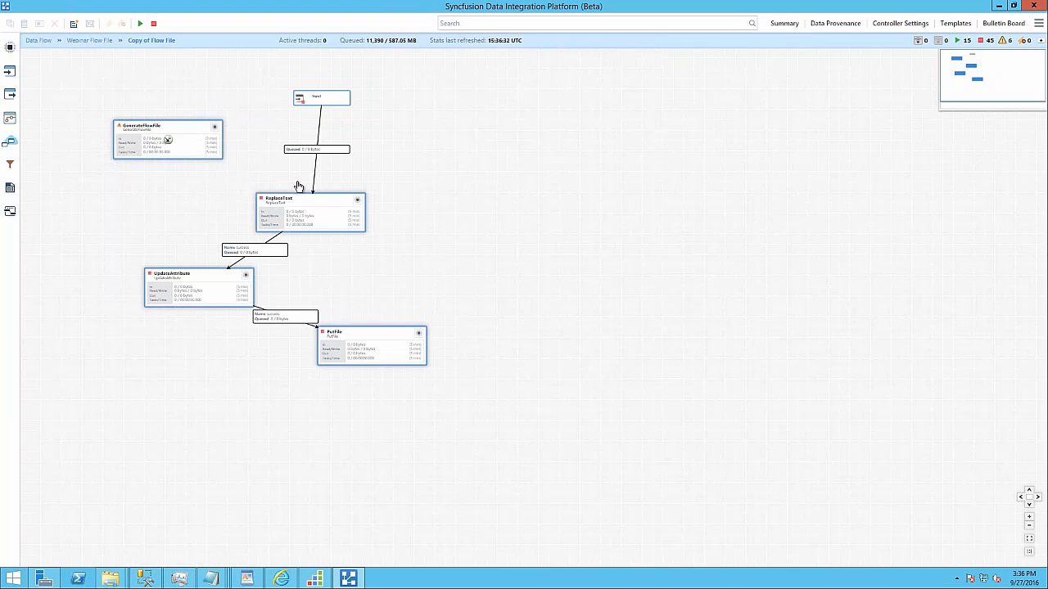
pyautogui.moveTo(305, 209); pyautogui.dragTo(347, 202)
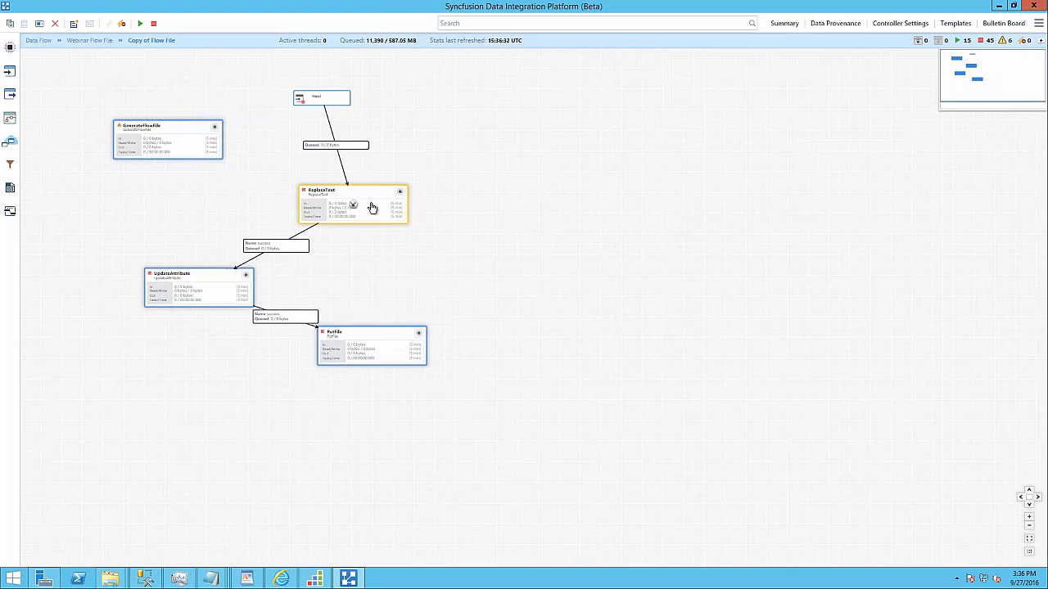
# Replace the leading name in ReplaceText's Replacement Value with a different first name, keeping the date expression, and apply the configuration.
pyautogui.rightClick(371, 205)
pyautogui.click(390, 215)
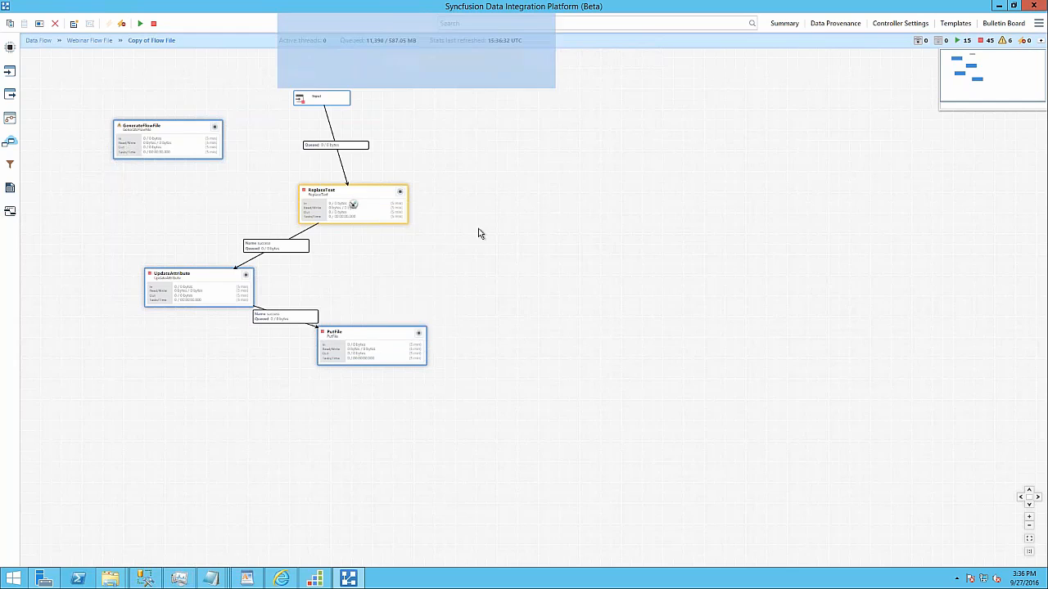
pyautogui.click(517, 261)
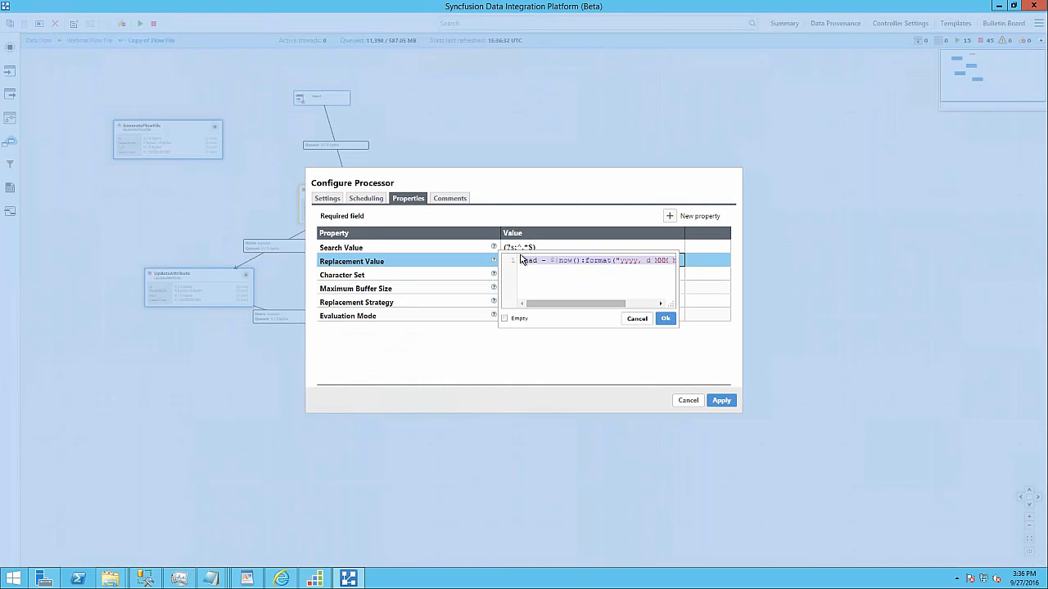
pyautogui.doubleClick(525, 261)
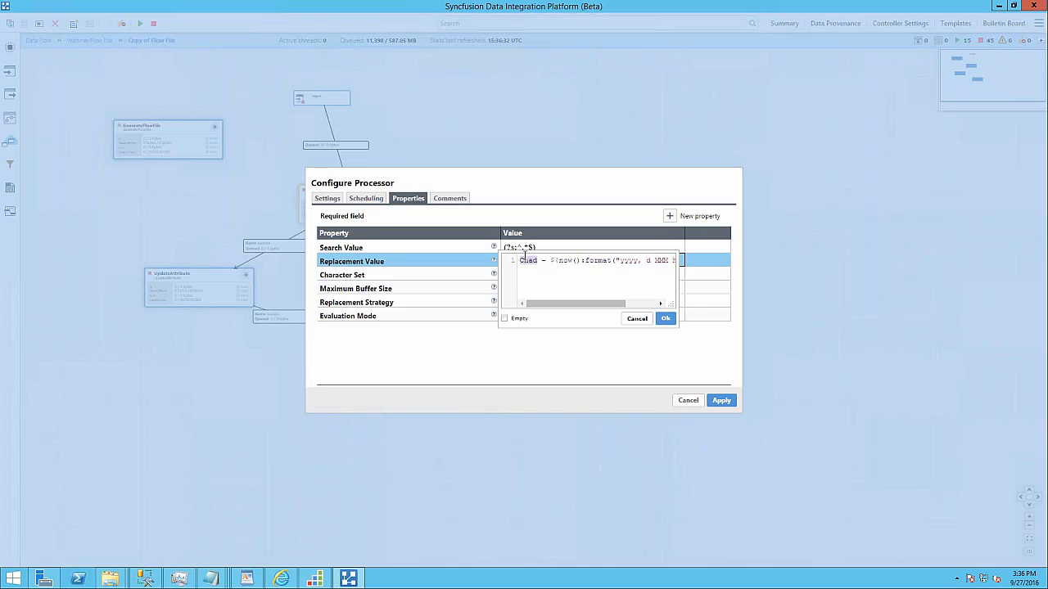
pyautogui.press('Delete')
pyautogui.press('Delete')
pyautogui.press('Delete')
pyautogui.write('Bob')
pyautogui.click(664, 319)
pyautogui.click(719, 401)
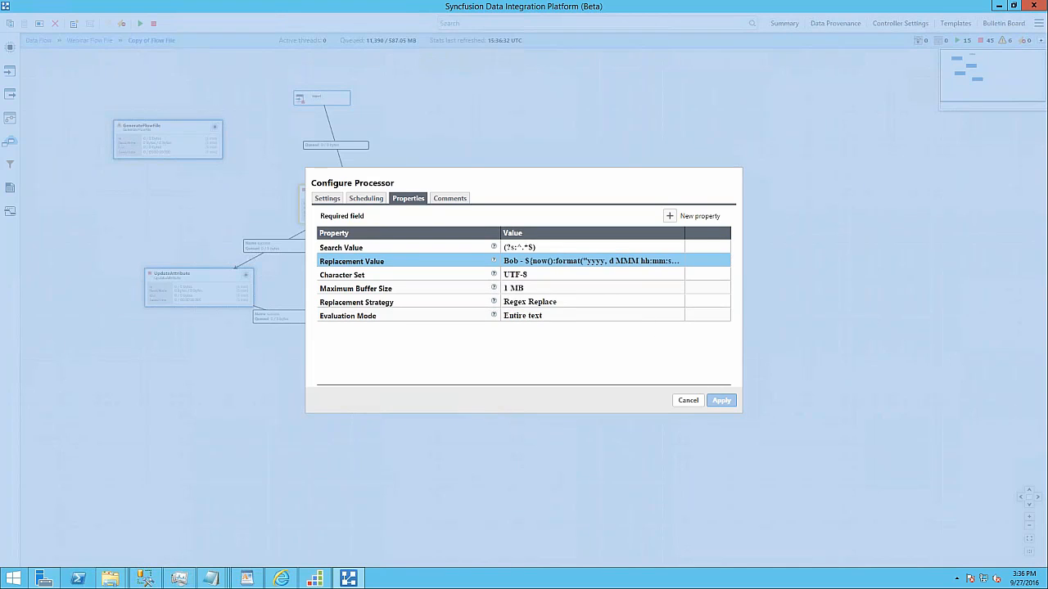
# Prefix UpdateAttribute's filename value with the new first name and a hyphen, apply the configuration, and align the Input port above ReplaceText.
pyautogui.rightClick(215, 284)
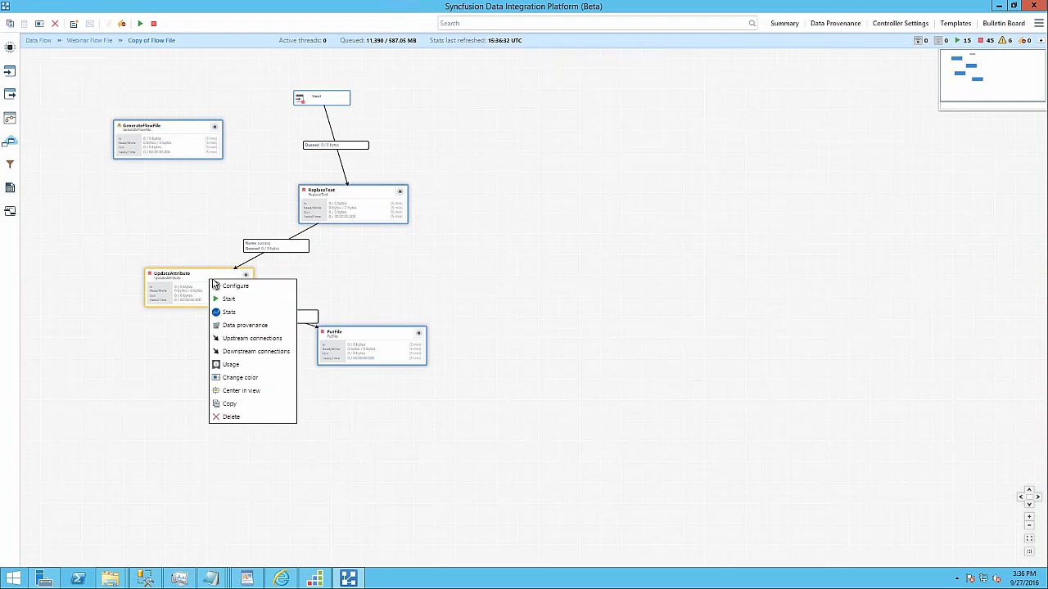
pyautogui.click(235, 286)
pyautogui.click(540, 262)
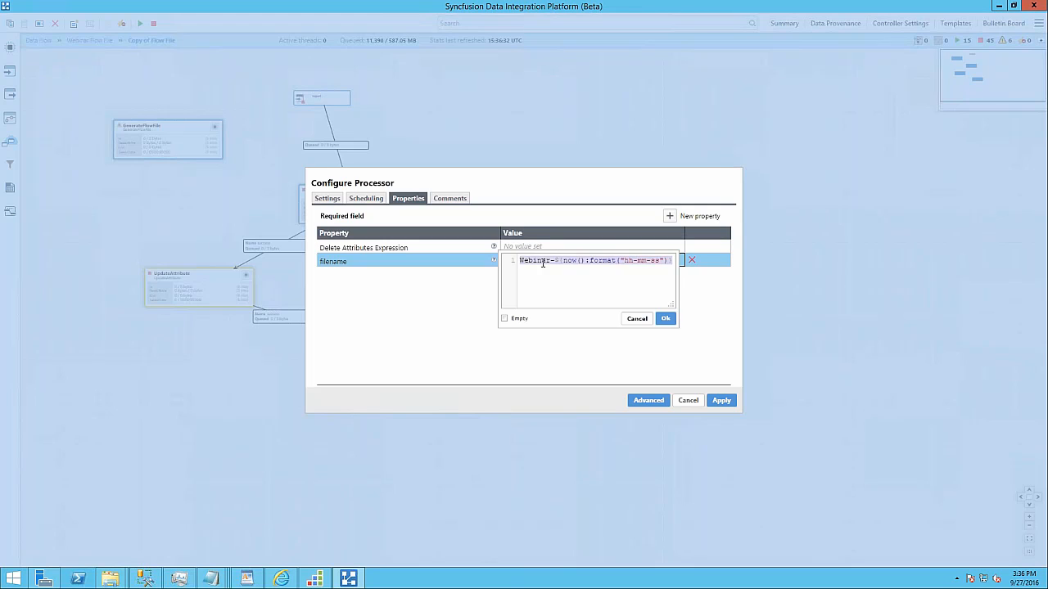
pyautogui.click(547, 259)
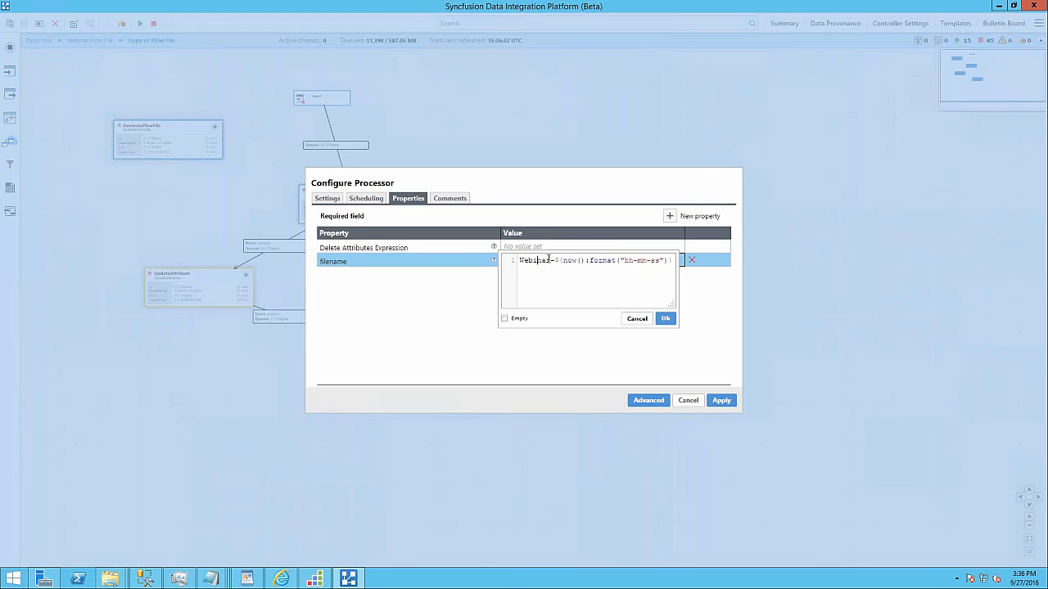
pyautogui.doubleClick(538, 261)
pyautogui.press('End')
pyautogui.write('E')
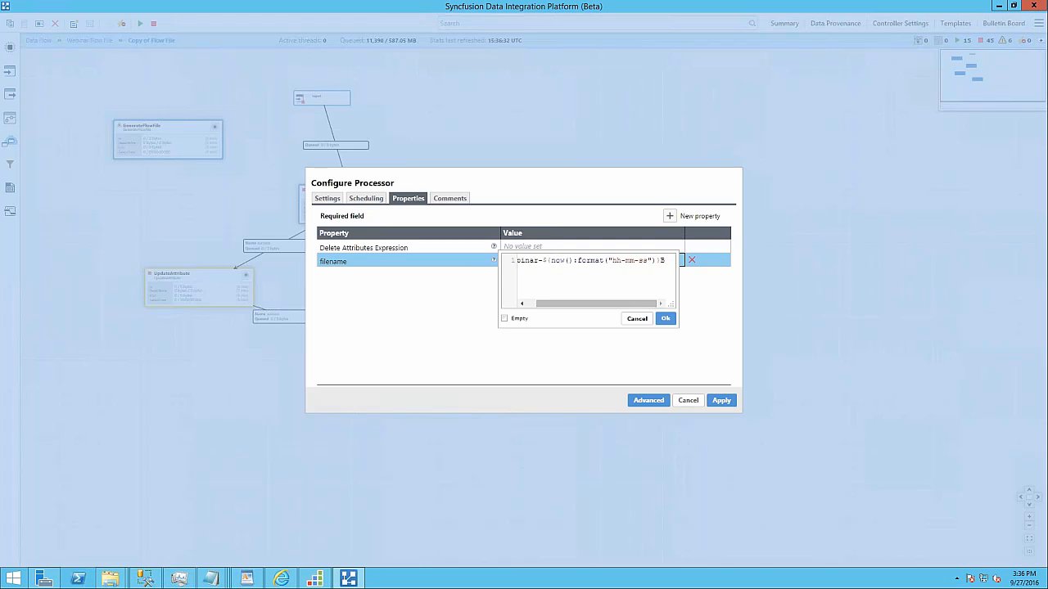
pyautogui.press('BackSpace')
pyautogui.press('Left')
pyautogui.press('Left')
pyautogui.press('Left')
pyautogui.press('Left')
pyautogui.press('Left')
pyautogui.press('Left')
pyautogui.press('Left')
pyautogui.press('Left')
pyautogui.press('Left')
pyautogui.press('Left')
pyautogui.press('Left')
pyautogui.press('Left')
pyautogui.press('Left')
pyautogui.press('Left')
pyautogui.press('Left')
pyautogui.press('Left')
pyautogui.press('Left')
pyautogui.press('Left')
pyautogui.press('Left')
pyautogui.press('Left')
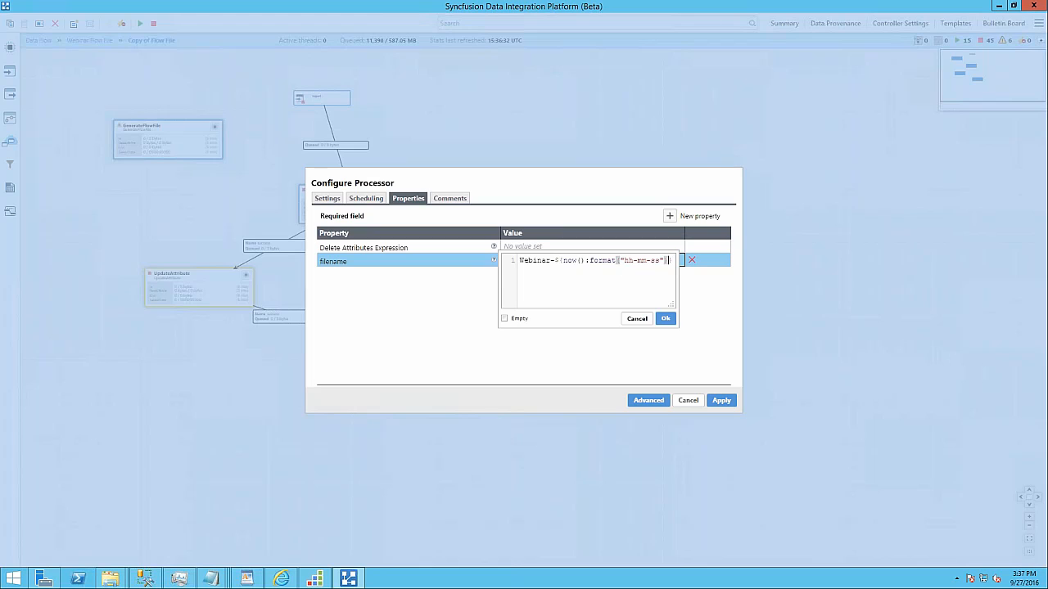
pyautogui.press('Home')
pyautogui.write('jksfd')
pyautogui.press('BackSpace')
pyautogui.press('BackSpace')
pyautogui.press('BackSpace')
pyautogui.press('BackSpace')
pyautogui.press('BackSpace')
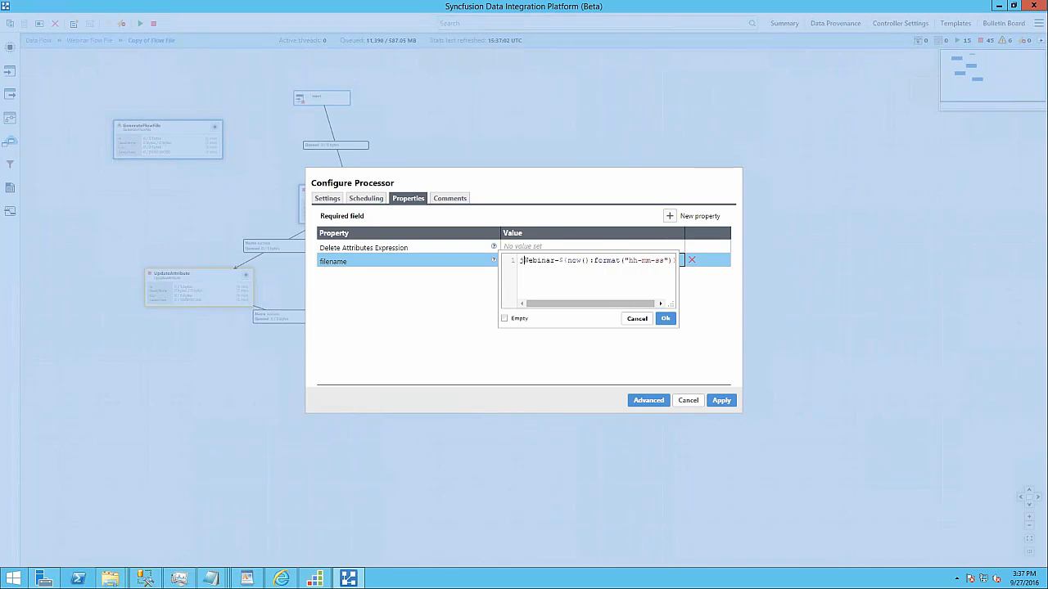
pyautogui.write('Bob')
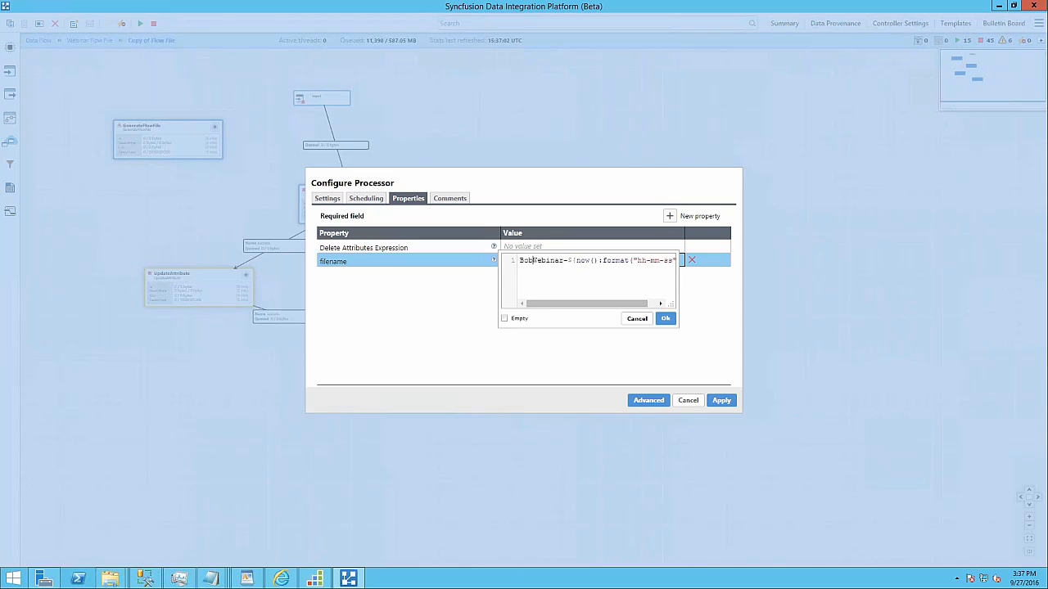
pyautogui.write('-')
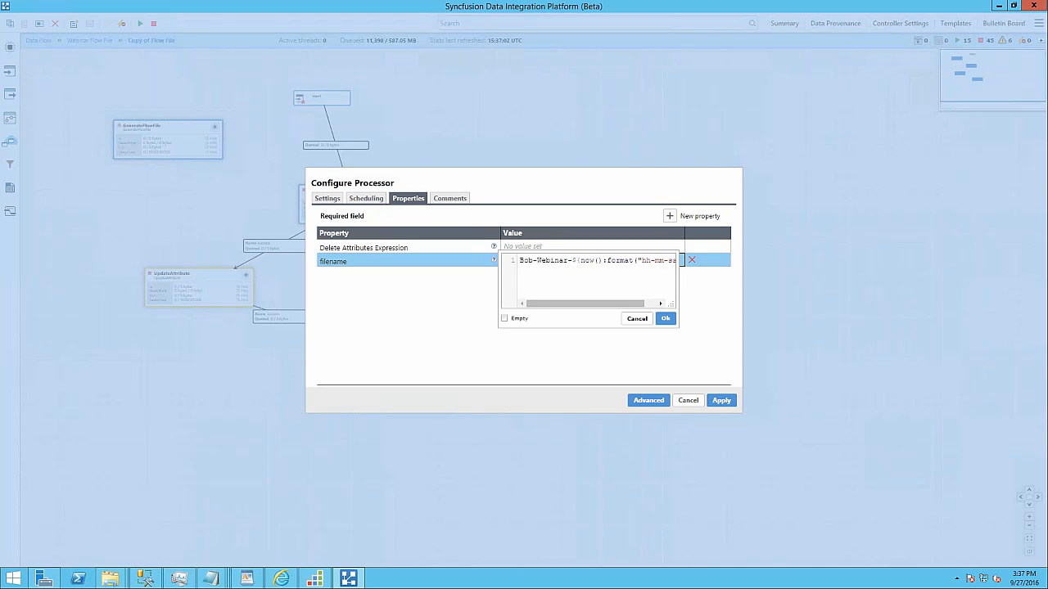
pyautogui.click(665, 318)
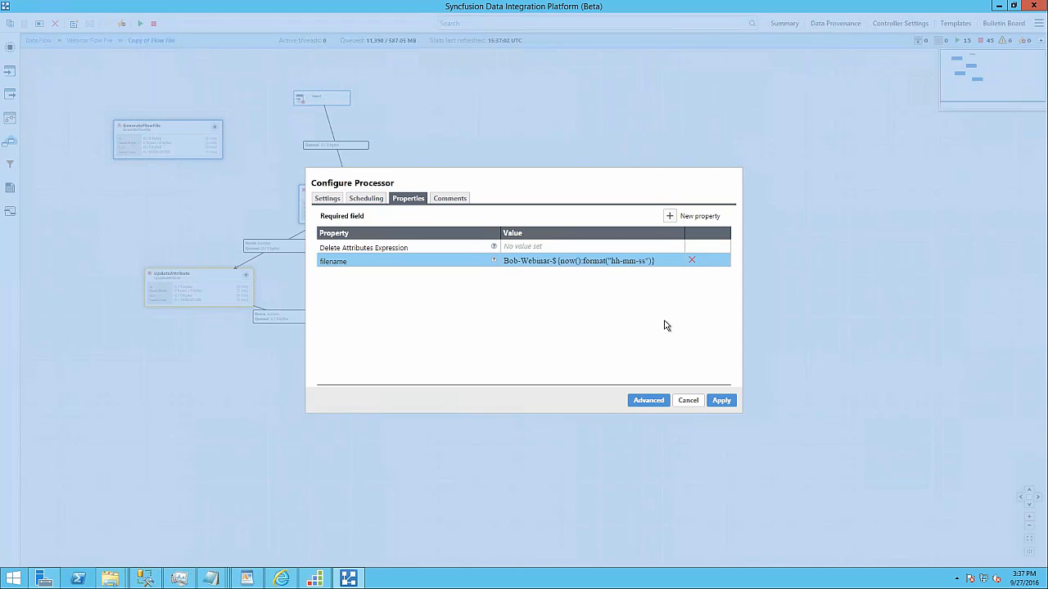
pyautogui.click(721, 400)
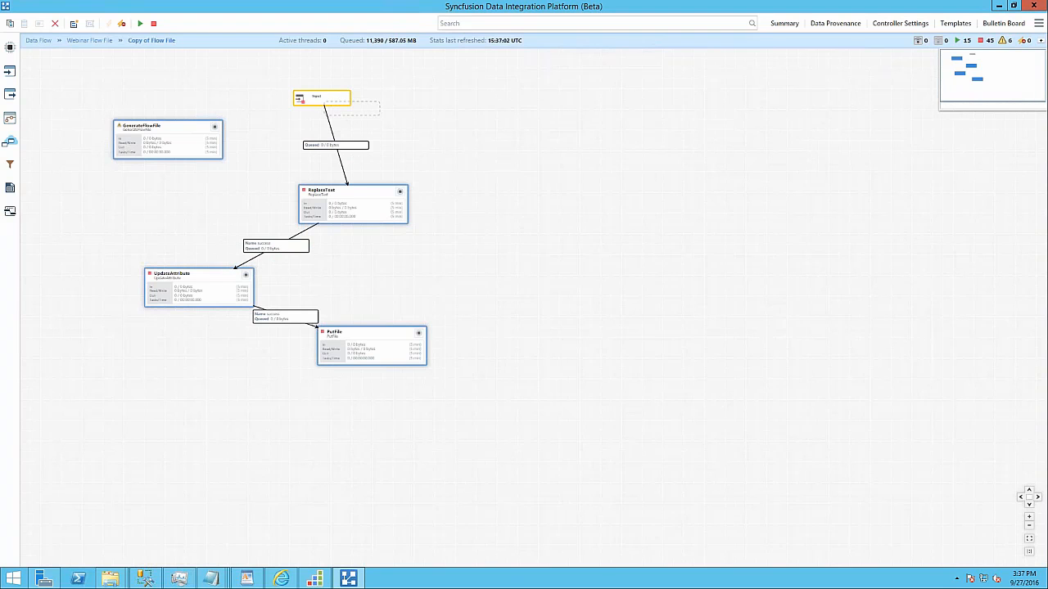
pyautogui.moveTo(300, 101); pyautogui.dragTo(330, 112)
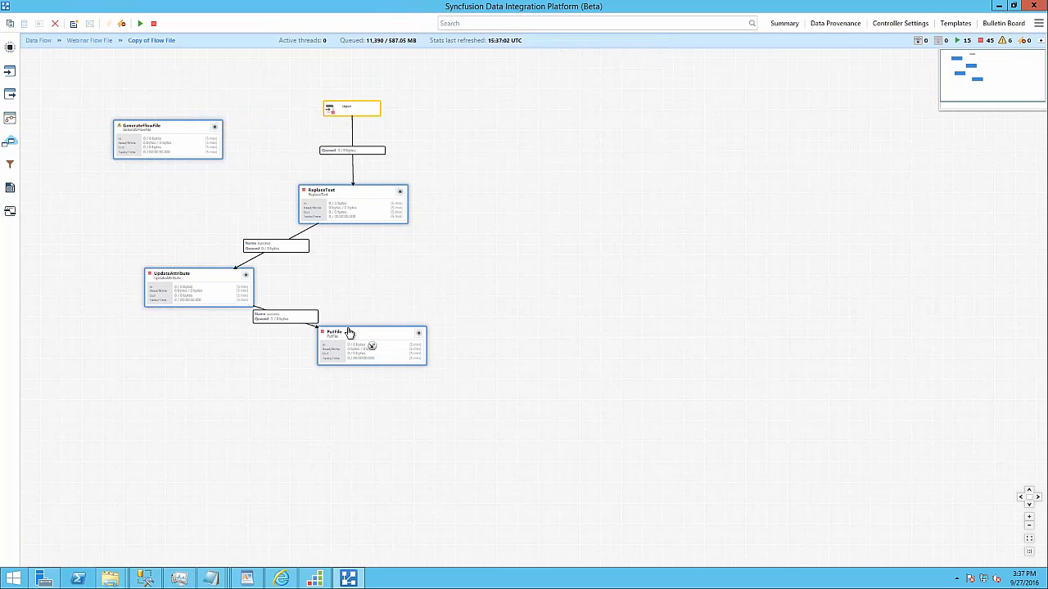
# Switch to the ETLWebinar folder in File Explorer, delete its testing folder, and return to the data flow canvas.
pyautogui.moveTo(109, 578)
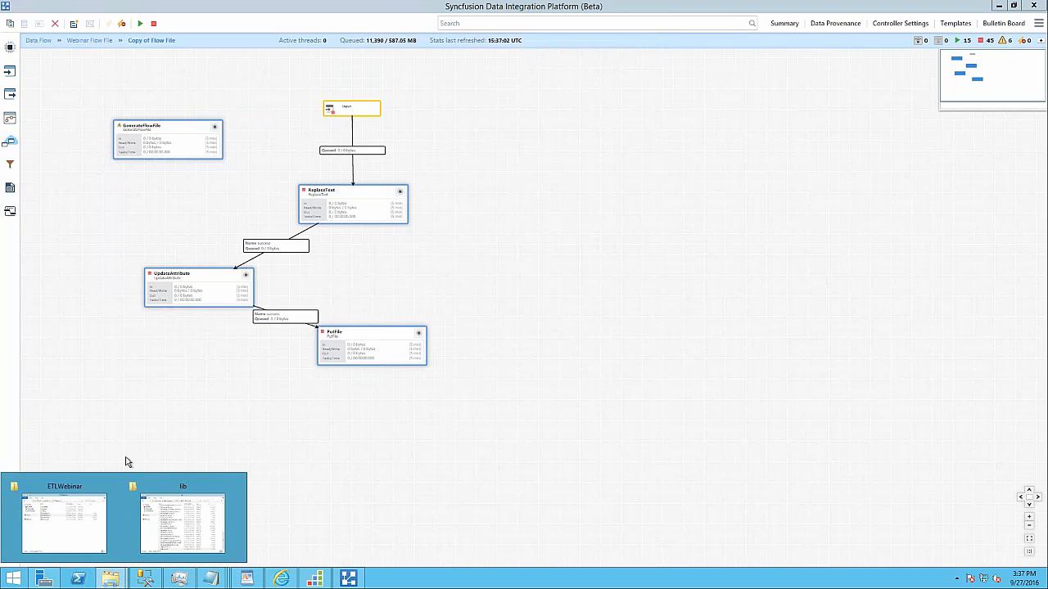
pyautogui.click(54, 543)
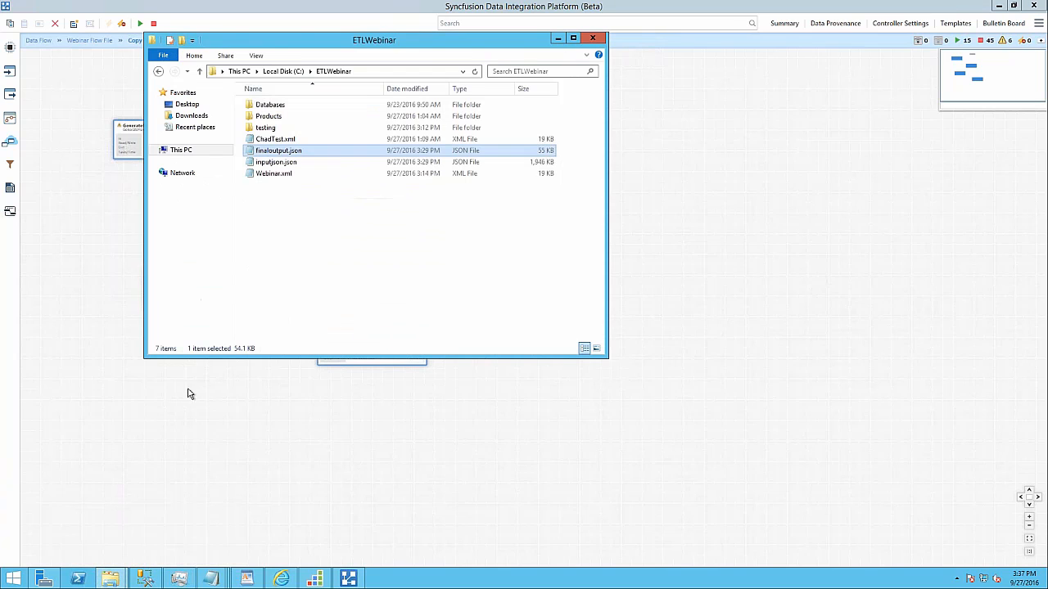
pyautogui.click(267, 128)
pyautogui.press('Delete')
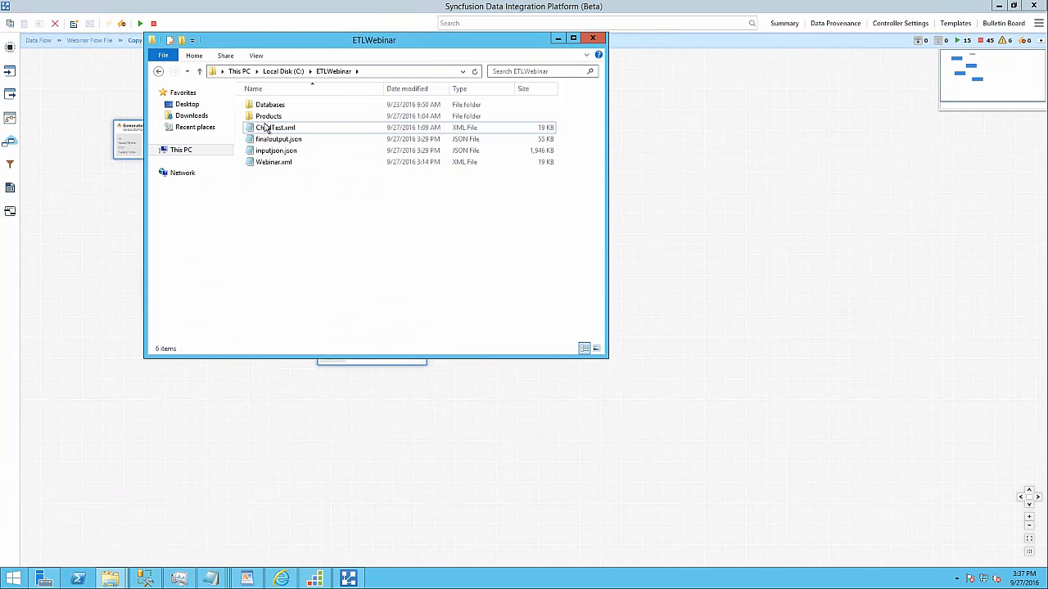
pyautogui.click(202, 445)
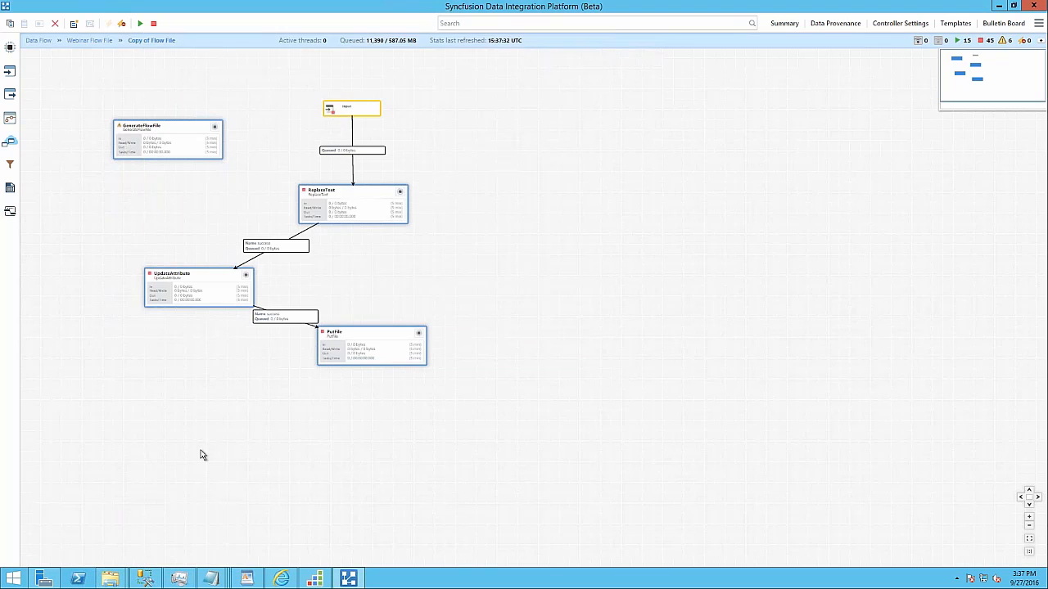
# Go back to the Webinar Flow File group and try to start Flow File and Copy of Flow File together.
pyautogui.click(95, 40)
pyautogui.click(220, 189)
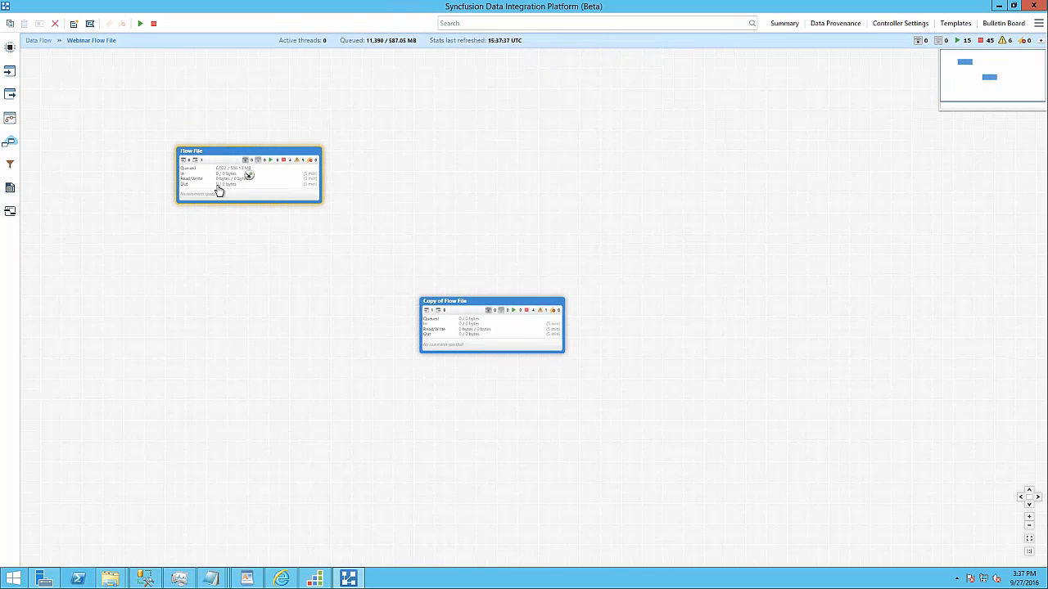
pyautogui.keyDown('shift'); pyautogui.click(478, 327); pyautogui.keyUp('shift')
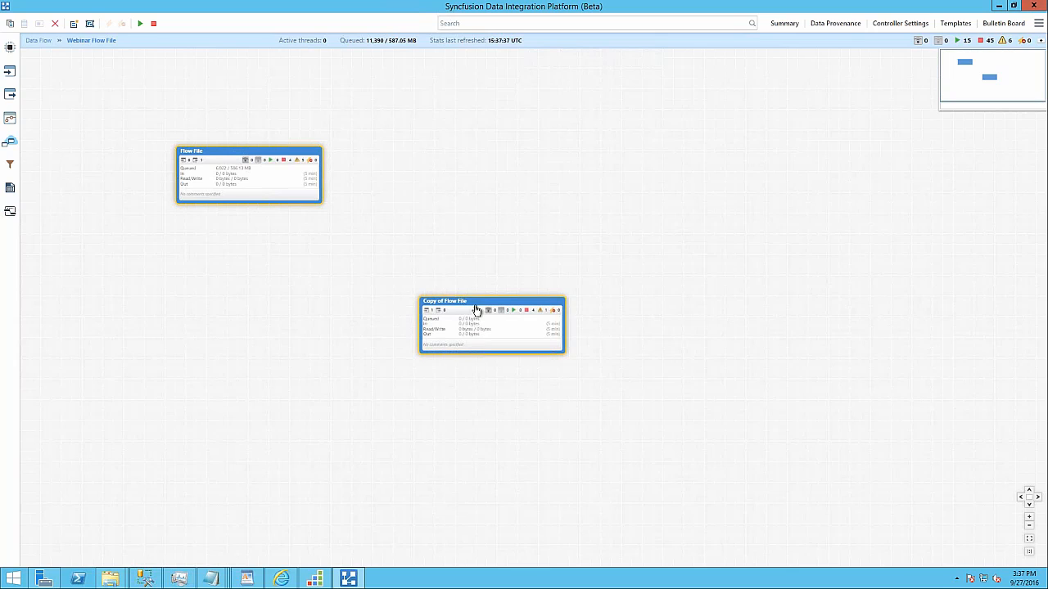
pyautogui.rightClick(512, 330)
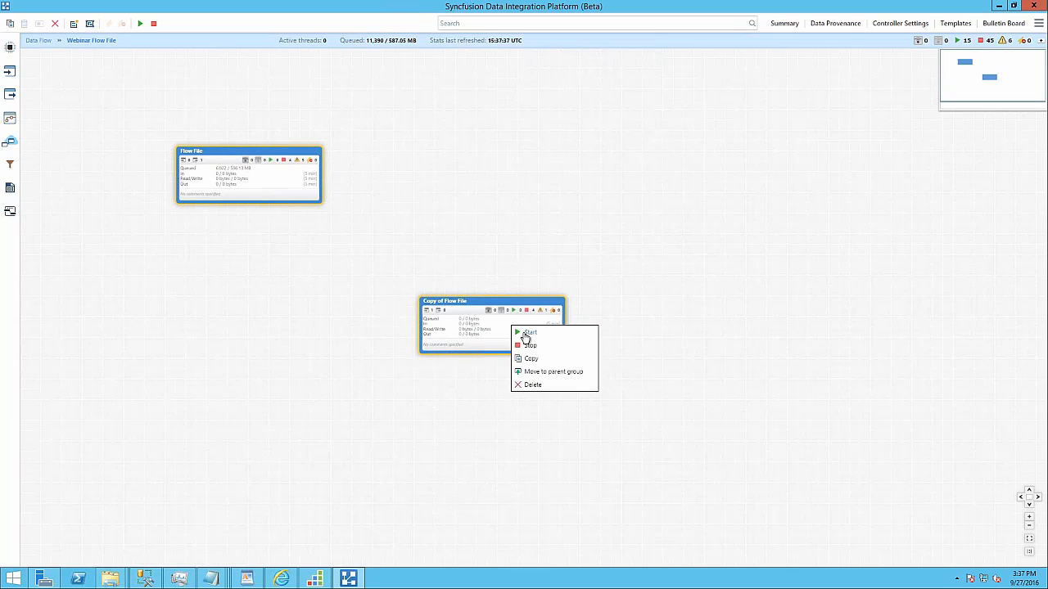
pyautogui.click(522, 337)
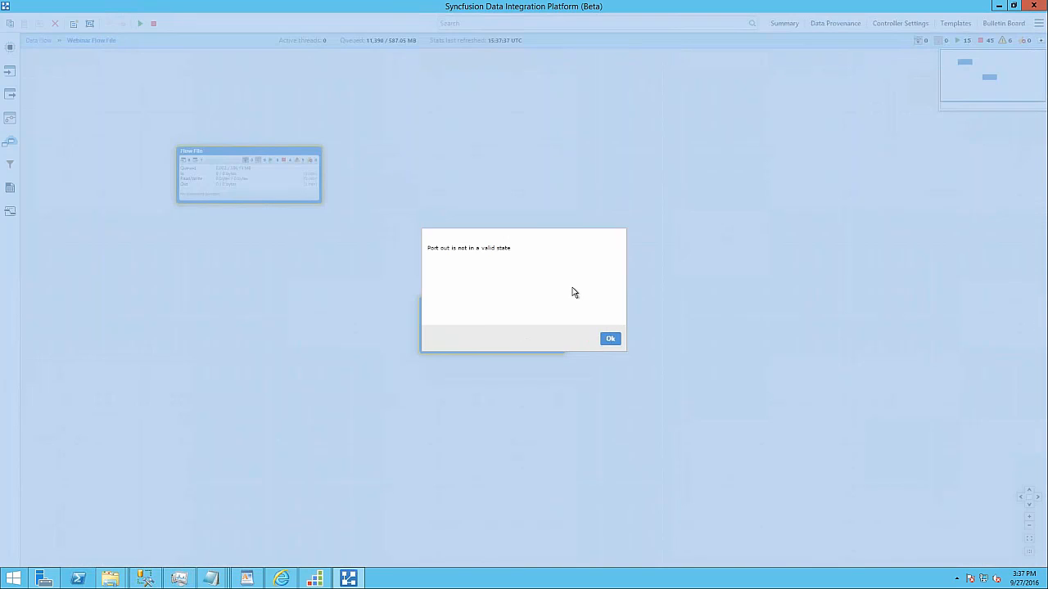
pyautogui.click(610, 338)
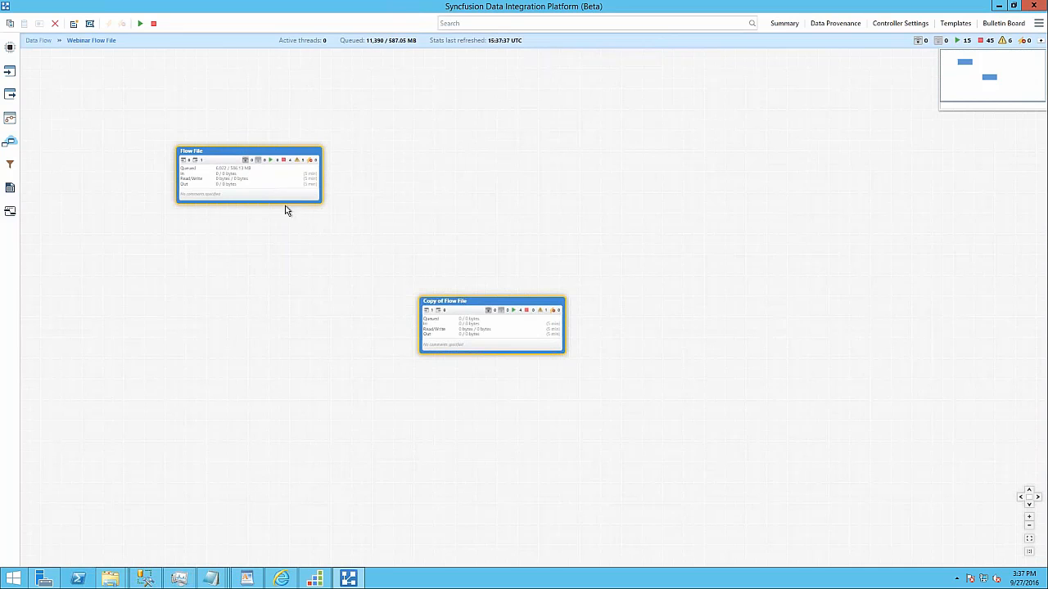
# Connect Flow File's out port to the Input port of Copy of Flow File and start both groups.
pyautogui.moveTo(249, 176); pyautogui.dragTo(480, 332)
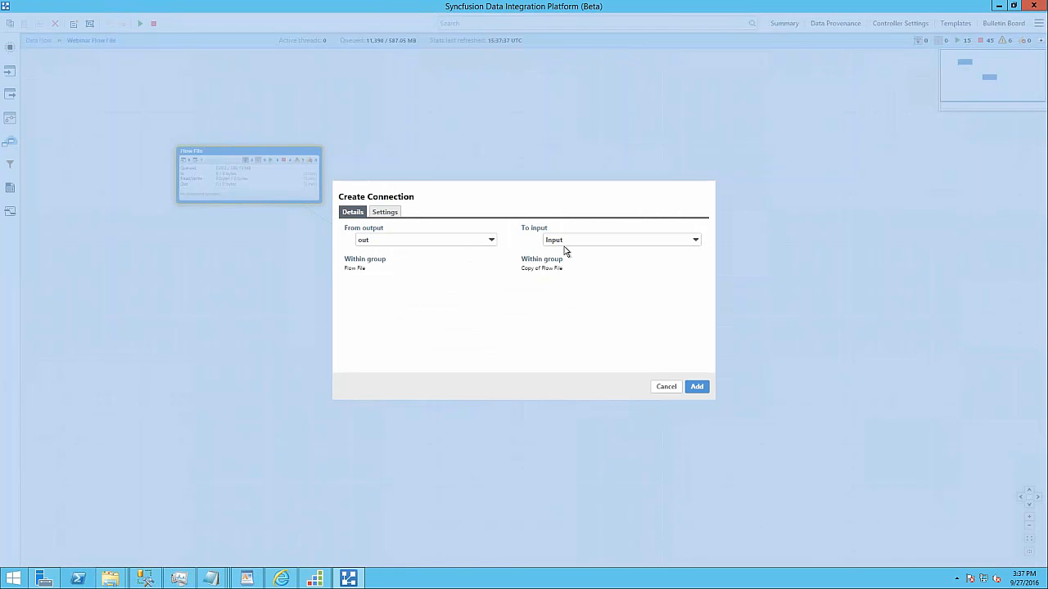
pyautogui.click(698, 388)
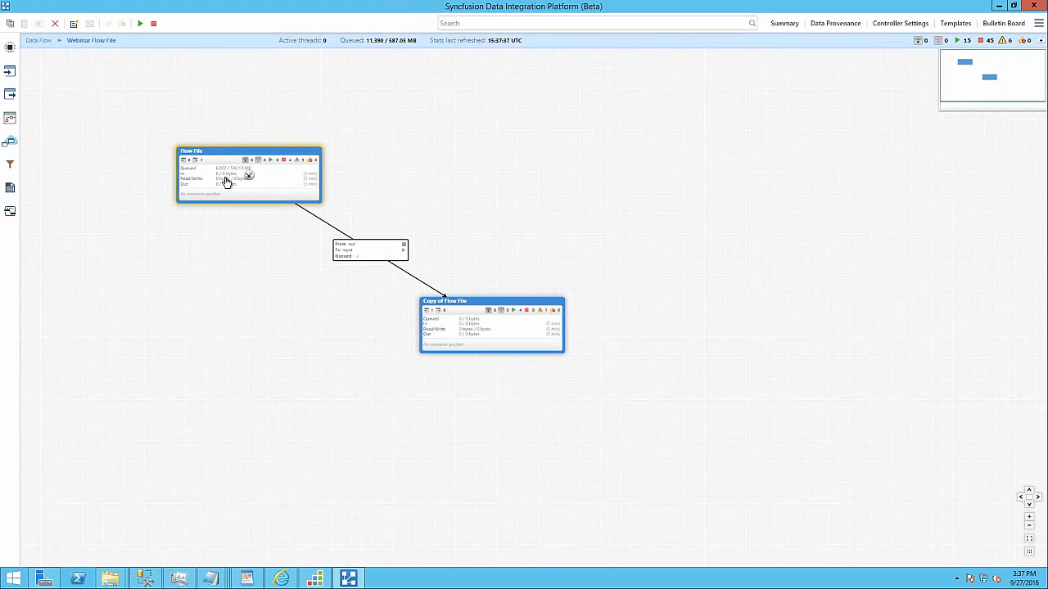
pyautogui.click(469, 325)
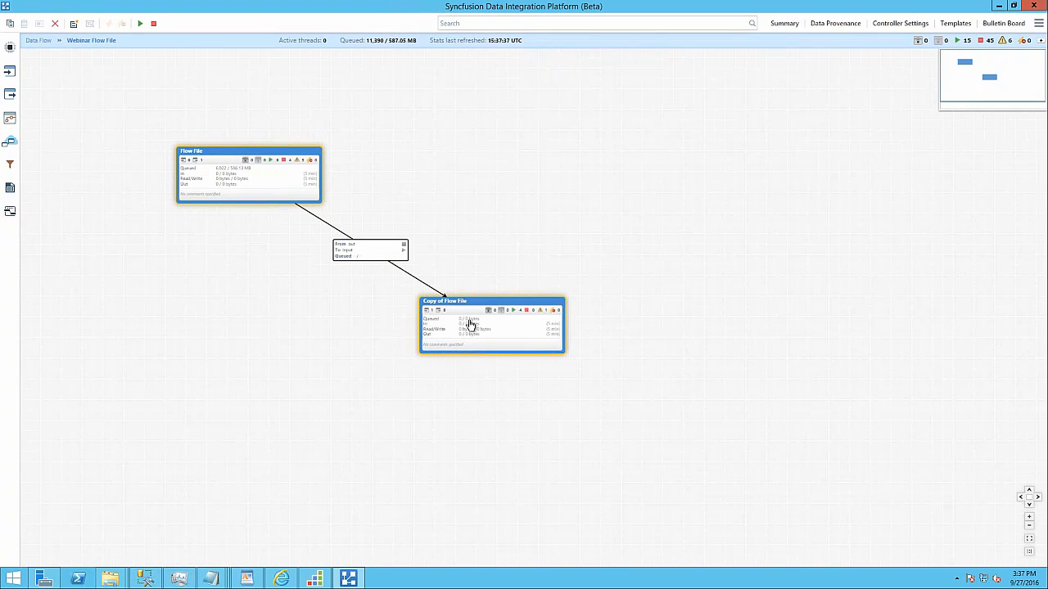
pyautogui.rightClick(470, 324)
pyautogui.click(488, 328)
# Refresh the canvas status and check the queue and throughput statistics of both process groups.
pyautogui.rightClick(450, 221)
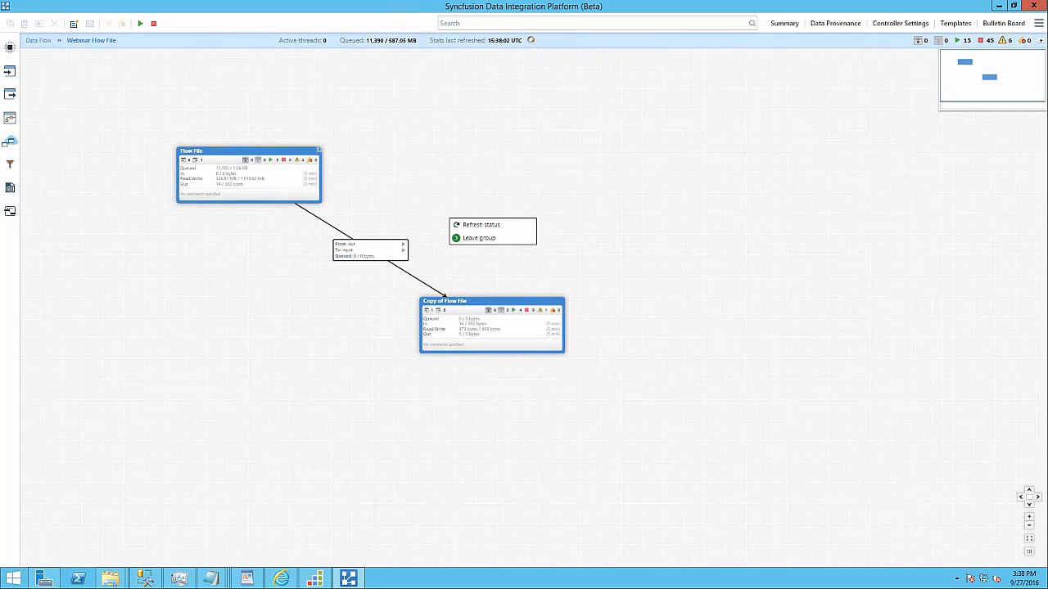
pyautogui.click(464, 227)
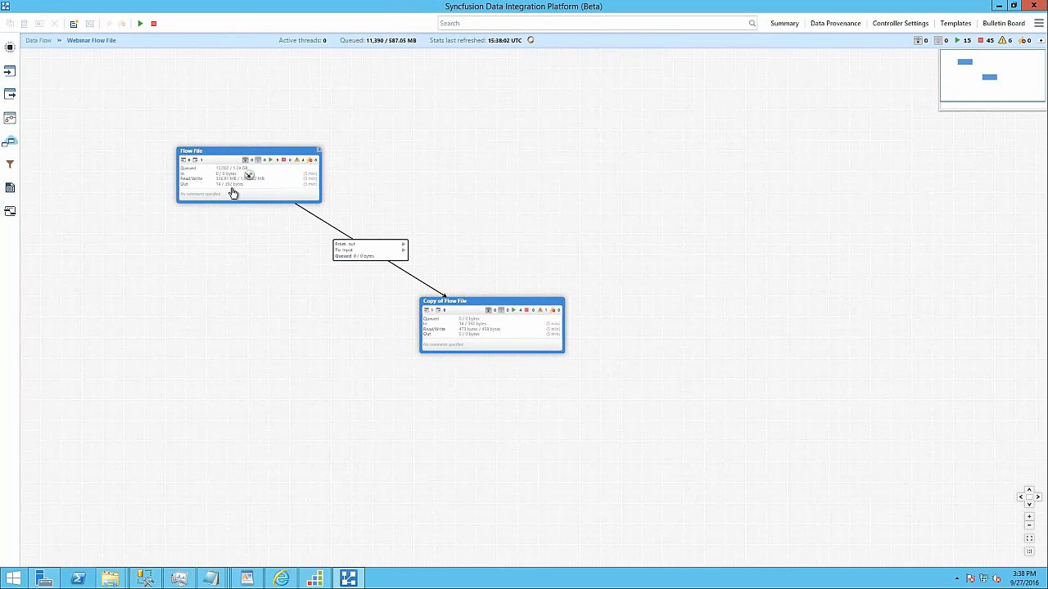
pyautogui.rightClick(457, 220)
pyautogui.click(483, 228)
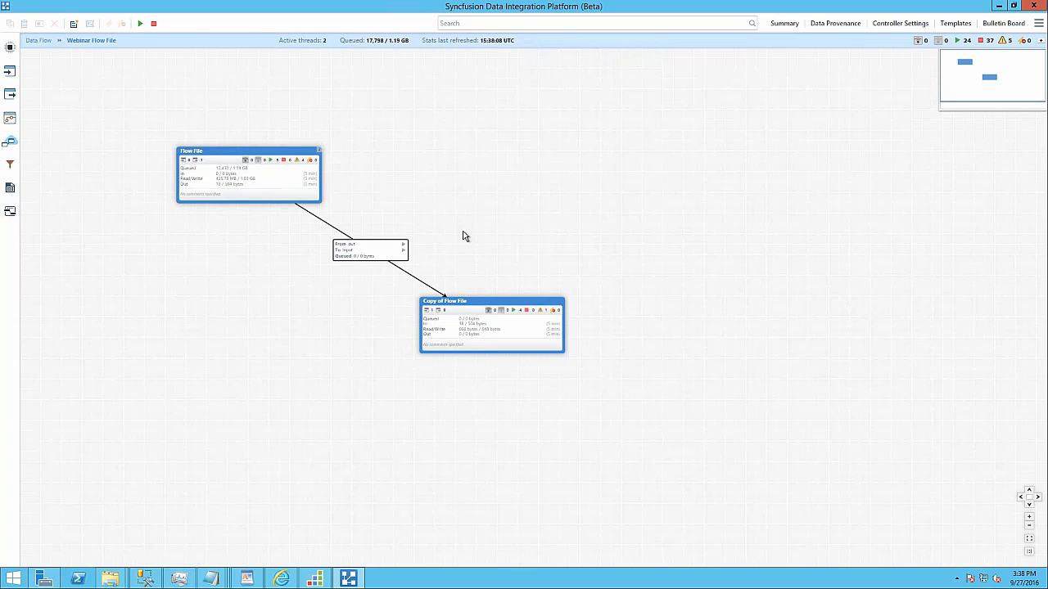
pyautogui.scroll(2, 346, 280)
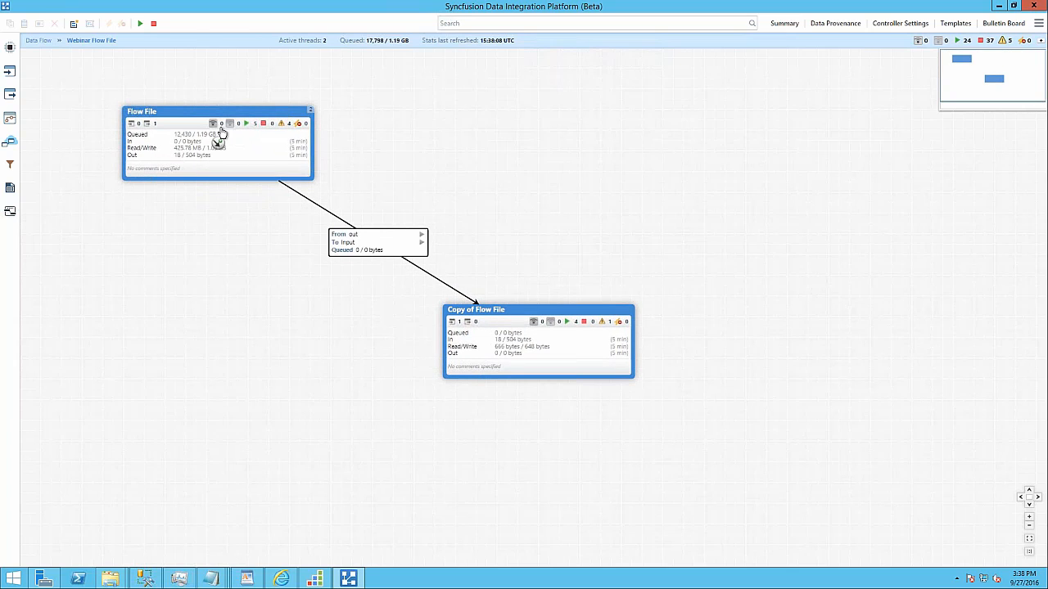
# Stop the Flow File process group.
pyautogui.click(264, 168)
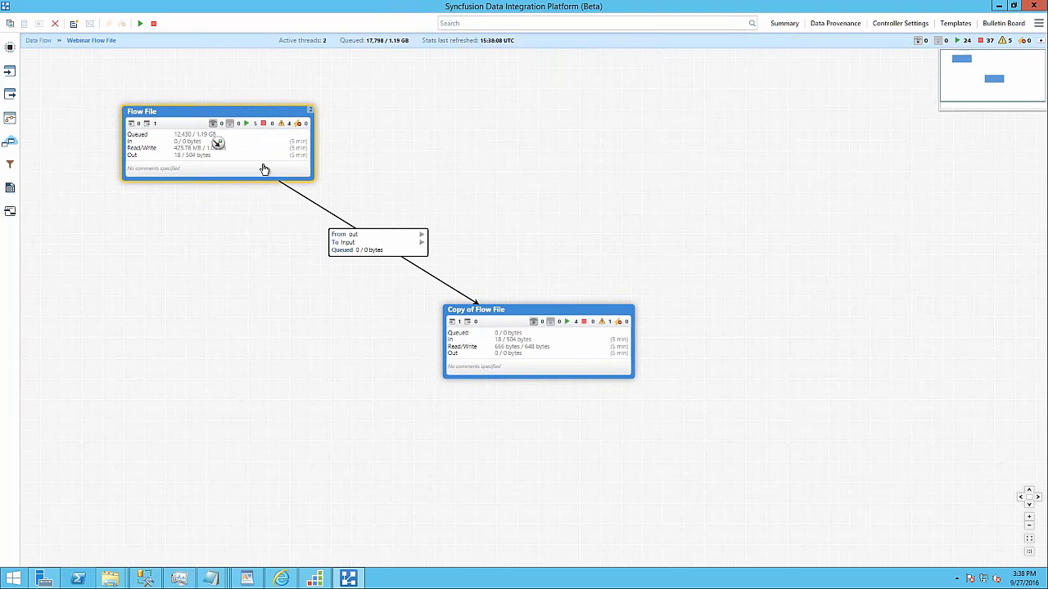
pyautogui.rightClick(499, 342)
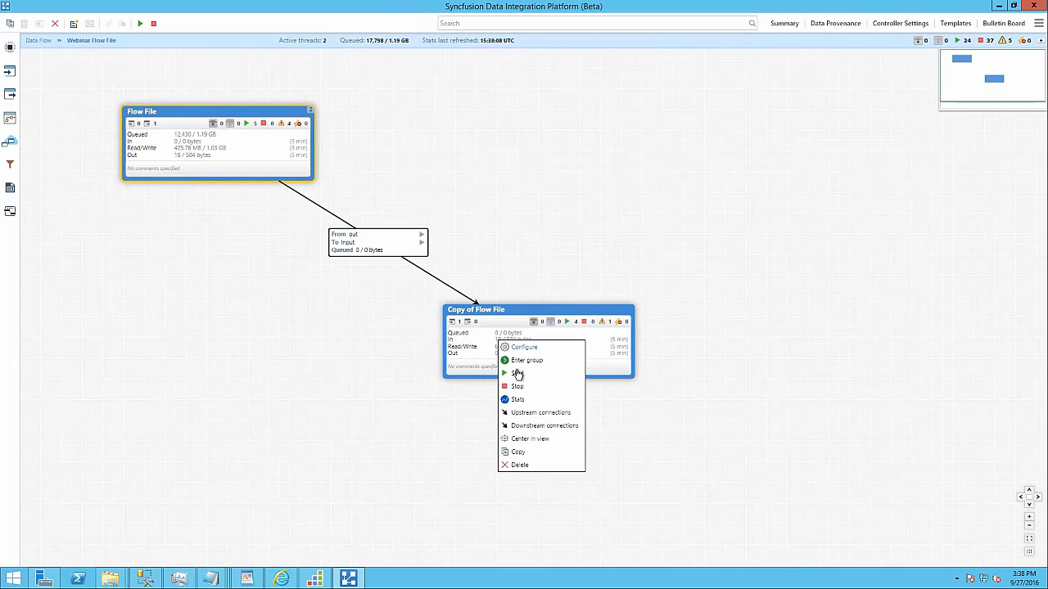
pyautogui.click(516, 387)
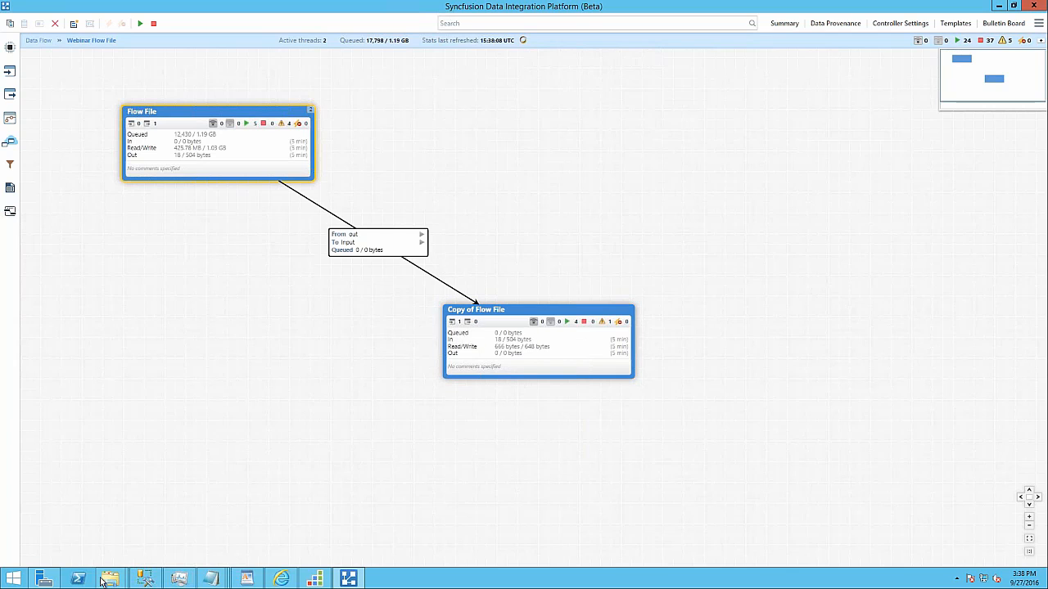
# Switch to File Explorer, examine the files generated in ETLWebinar's testing\test folder, and return to the data flow canvas.
pyautogui.moveTo(110, 579)
pyautogui.click(82, 508)
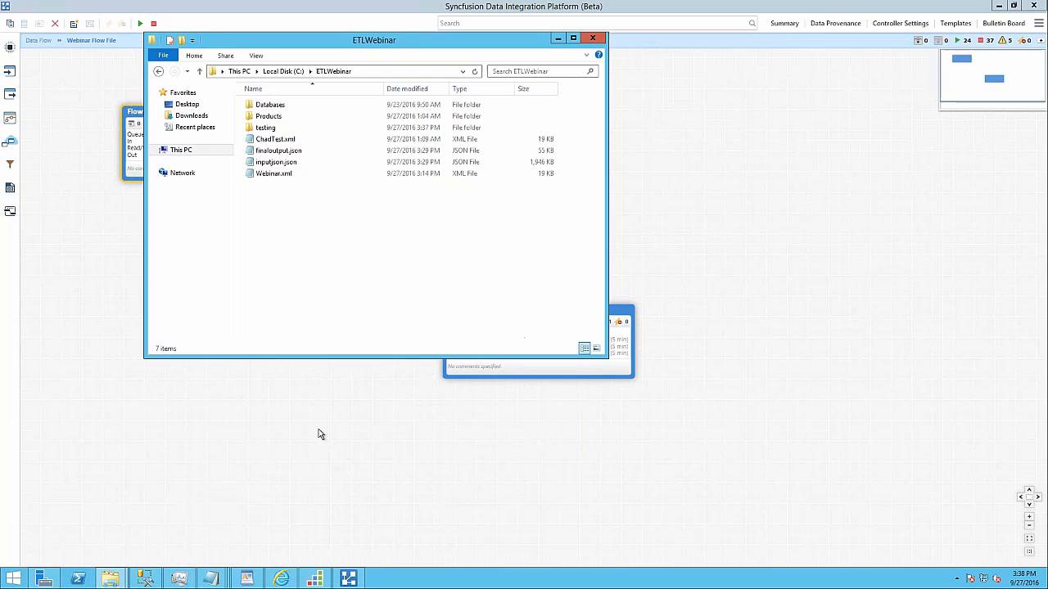
pyautogui.doubleClick(268, 126)
pyautogui.doubleClick(261, 105)
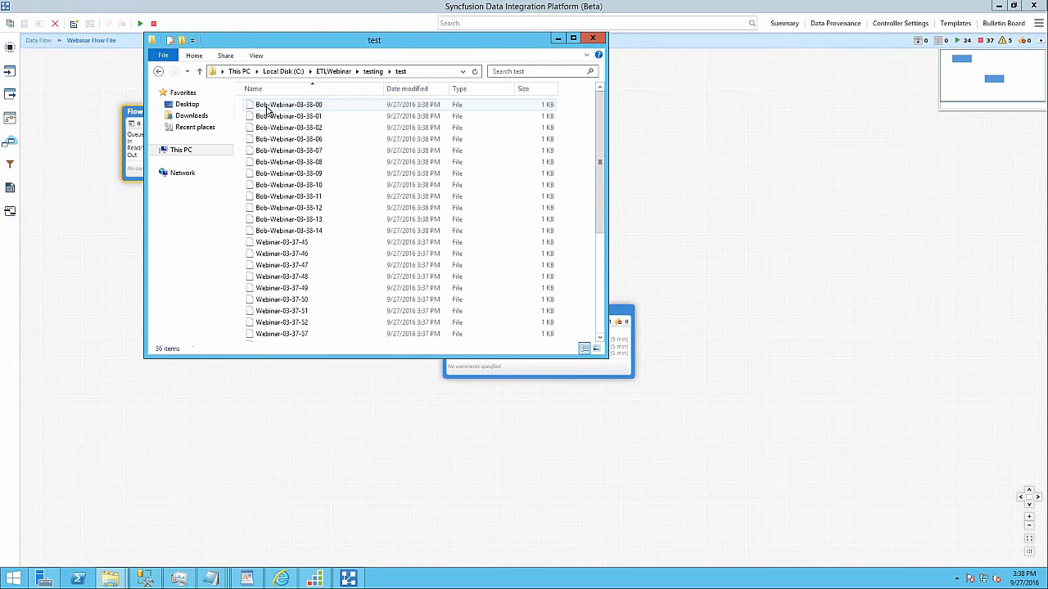
pyautogui.click(280, 243)
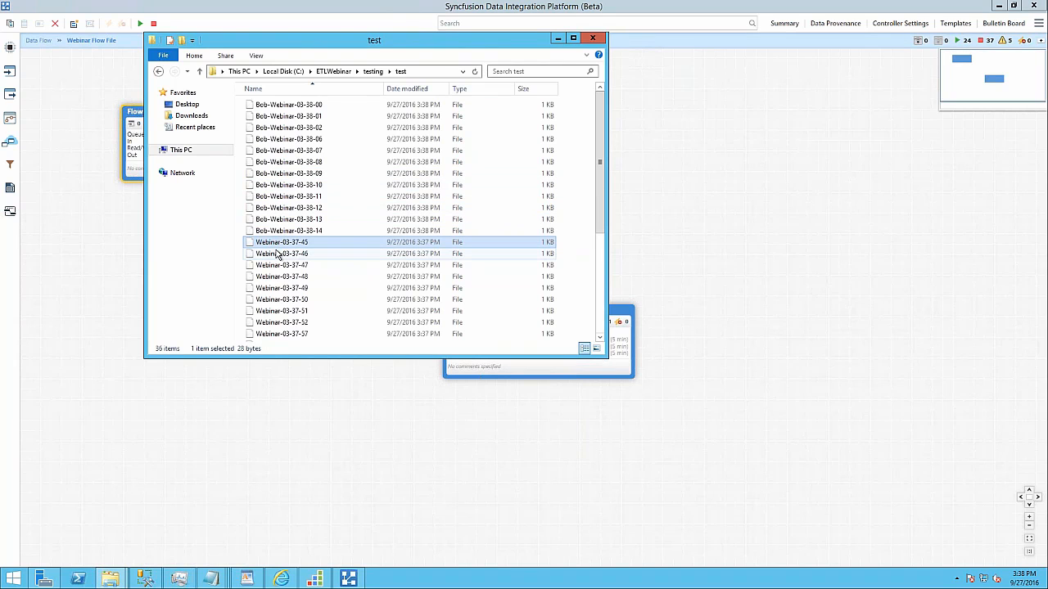
pyautogui.click(651, 227)
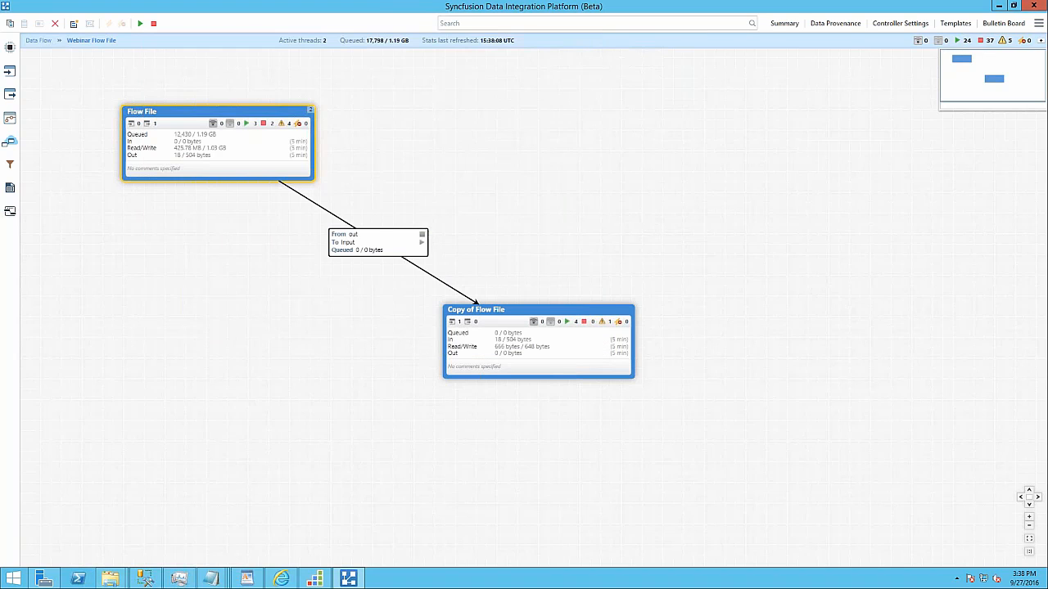
# Inspect the out port inside the Flow File group and return to the Webinar Flow File group.
pyautogui.doubleClick(261, 161)
pyautogui.click(358, 489)
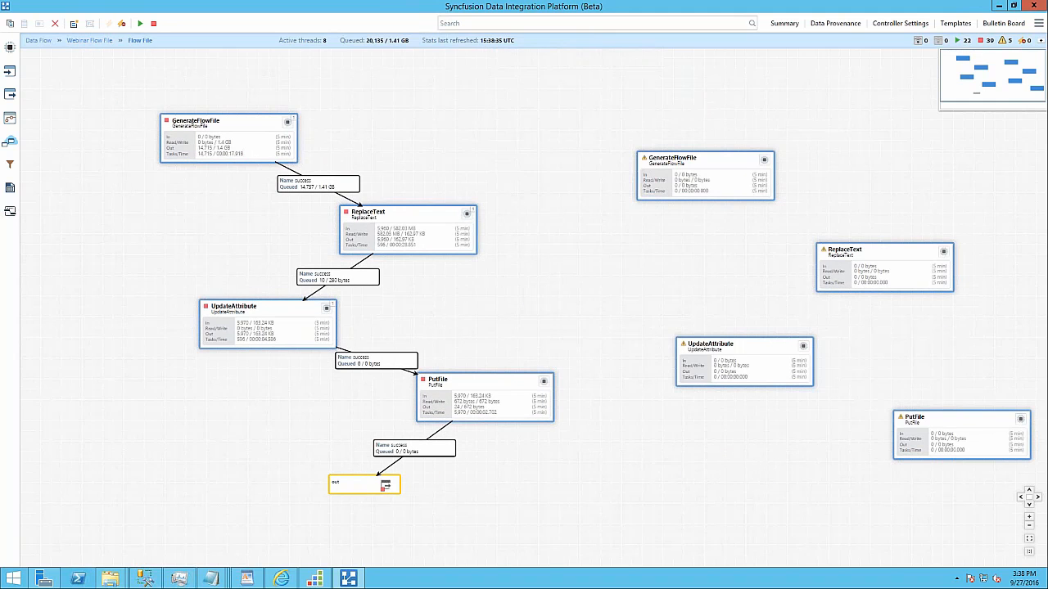
pyautogui.click(88, 41)
# Move Flow File slightly down and Copy of Flow File to the left so the two groups sit closer together.
pyautogui.moveTo(139, 136); pyautogui.dragTo(148, 176)
pyautogui.moveTo(445, 309); pyautogui.dragTo(360, 306)
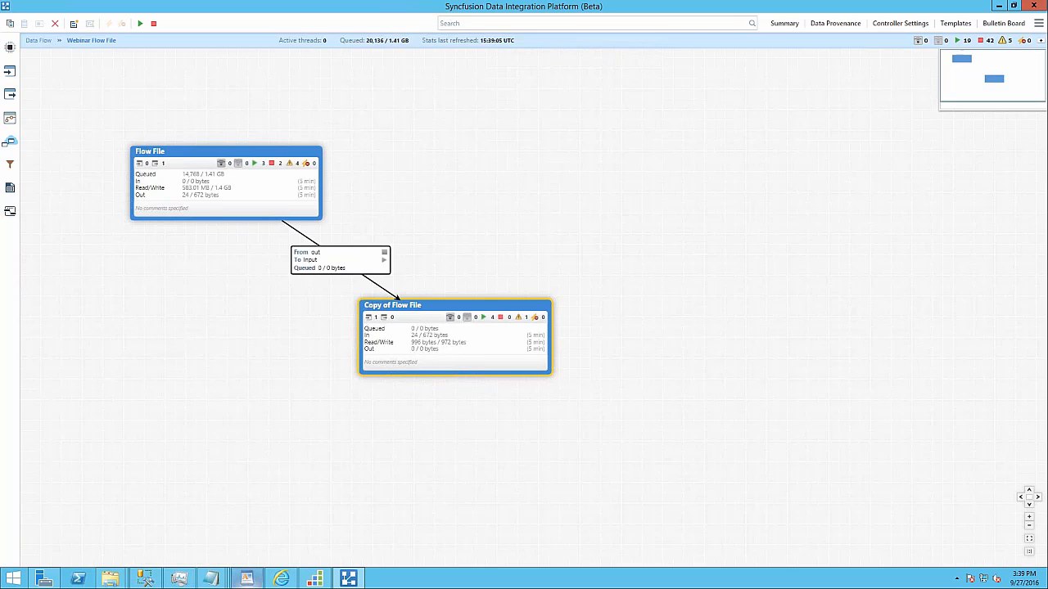
# Switch to the rss document in WordPad.
pyautogui.moveTo(245, 579)
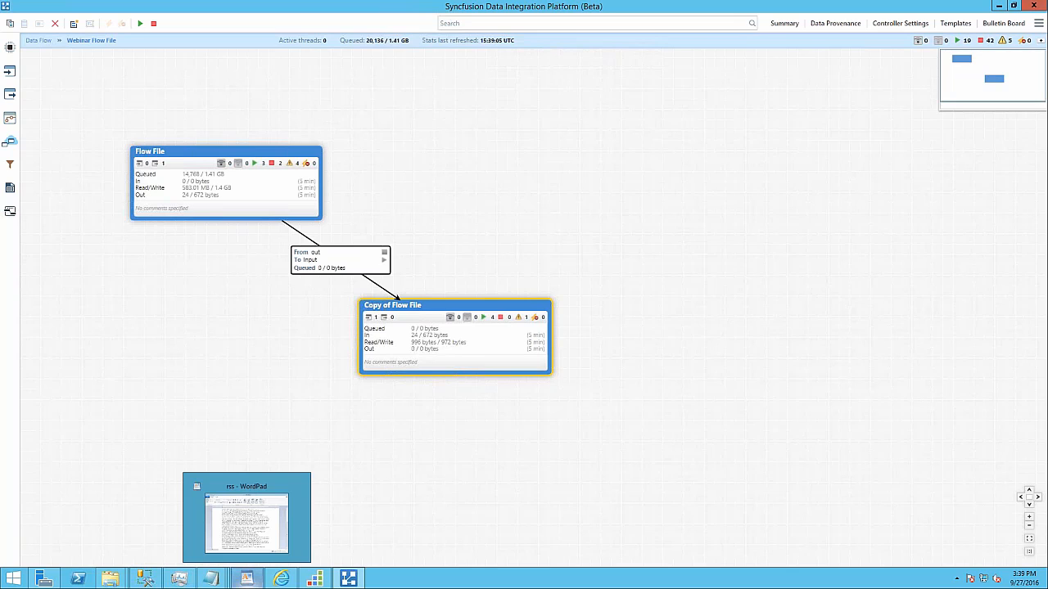